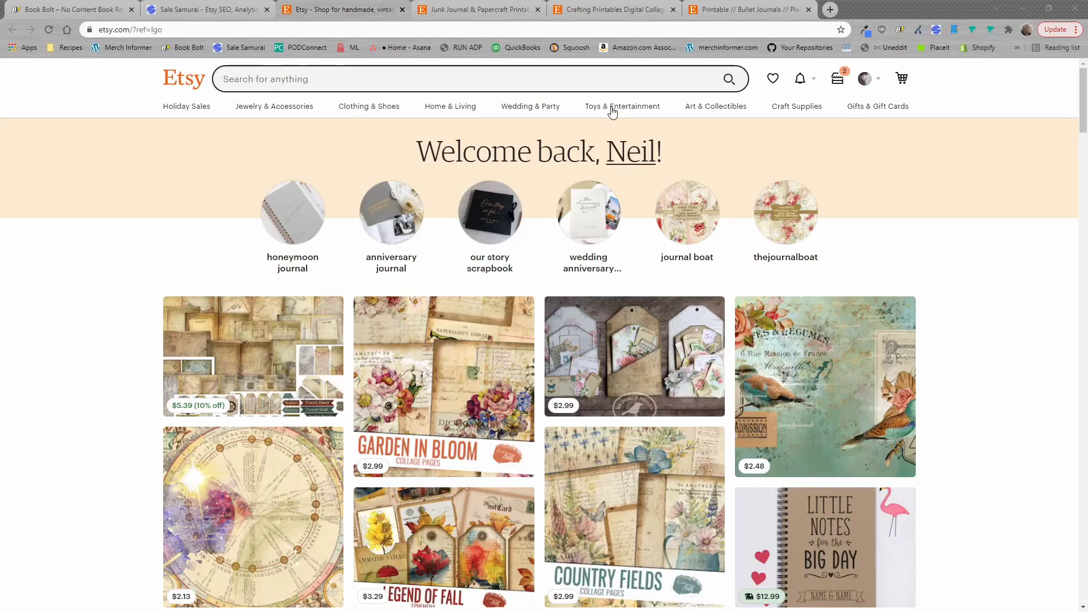
- View the Book Bolt home page and open the Sale Samurai site's members area
click(90, 7)
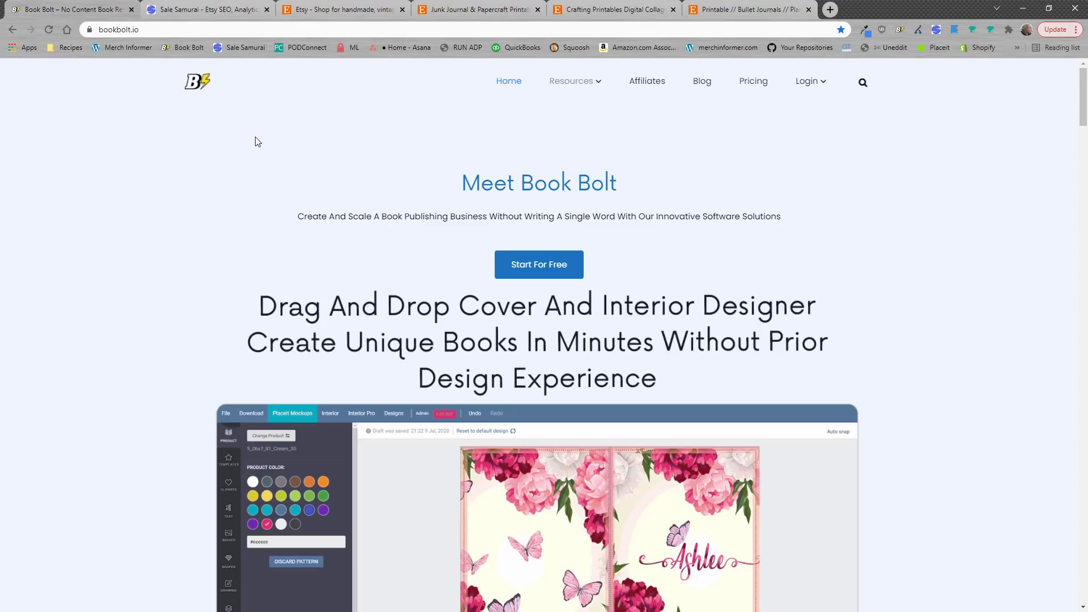
click(225, 4)
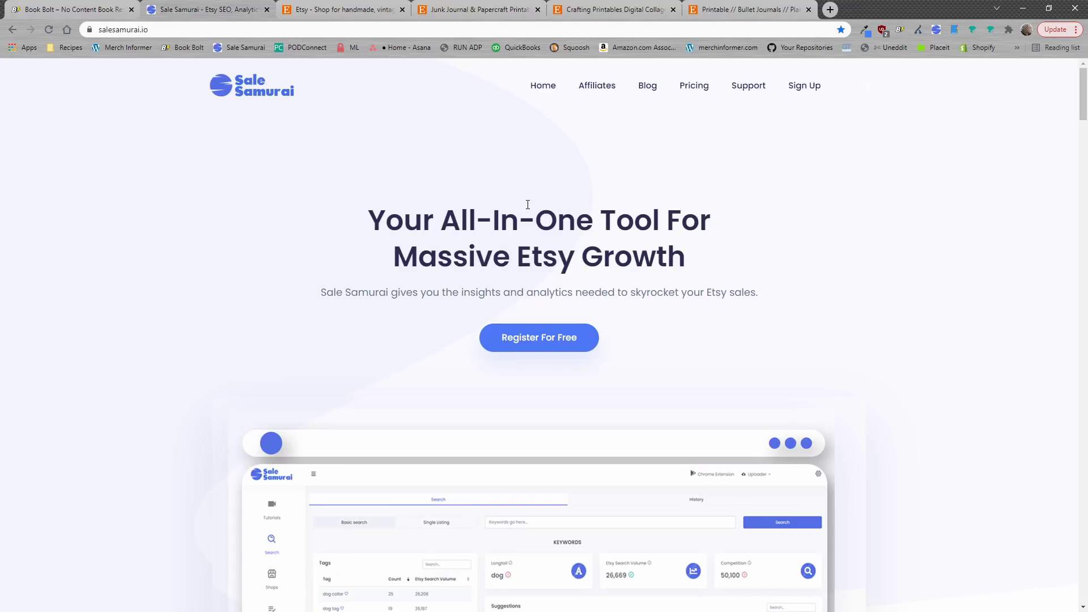
click(541, 85)
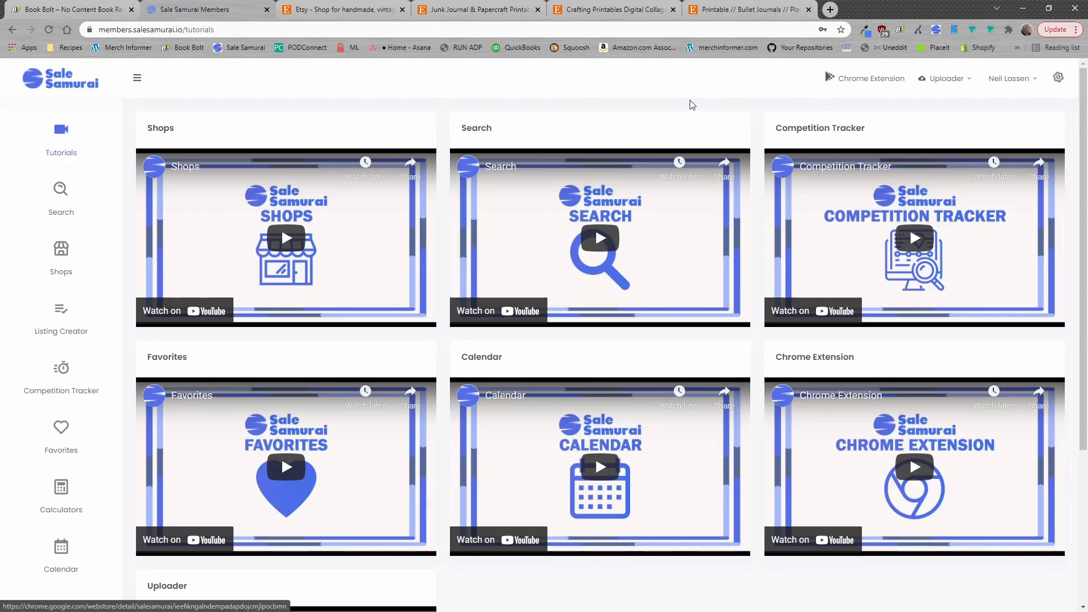
- Switch to Etsy and enter "digital downloads" as the search term to see keyword suggestions with their search volumes
click(341, 9)
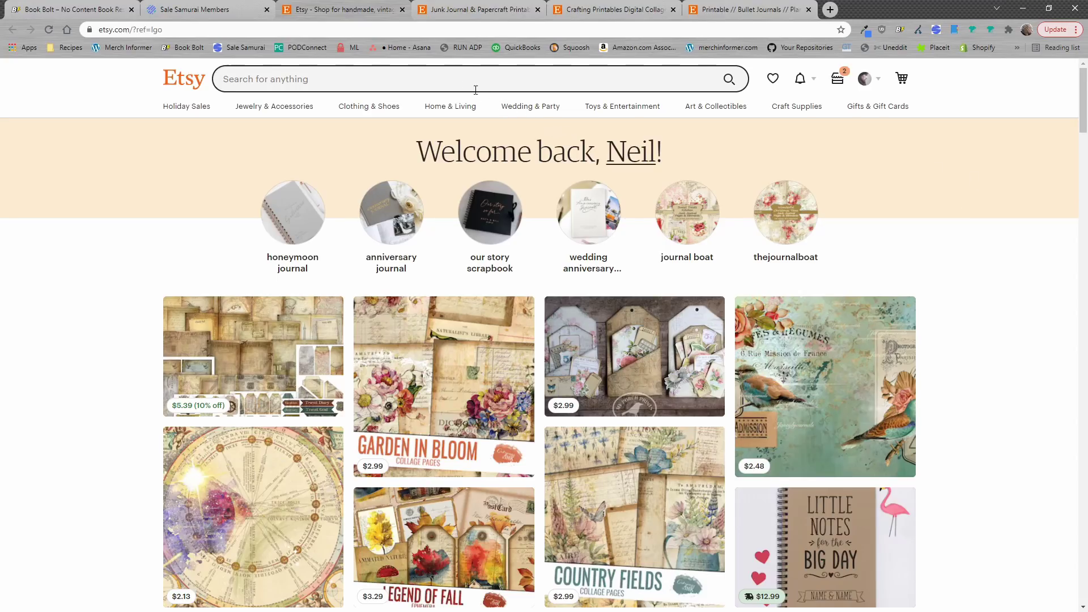
click(431, 80)
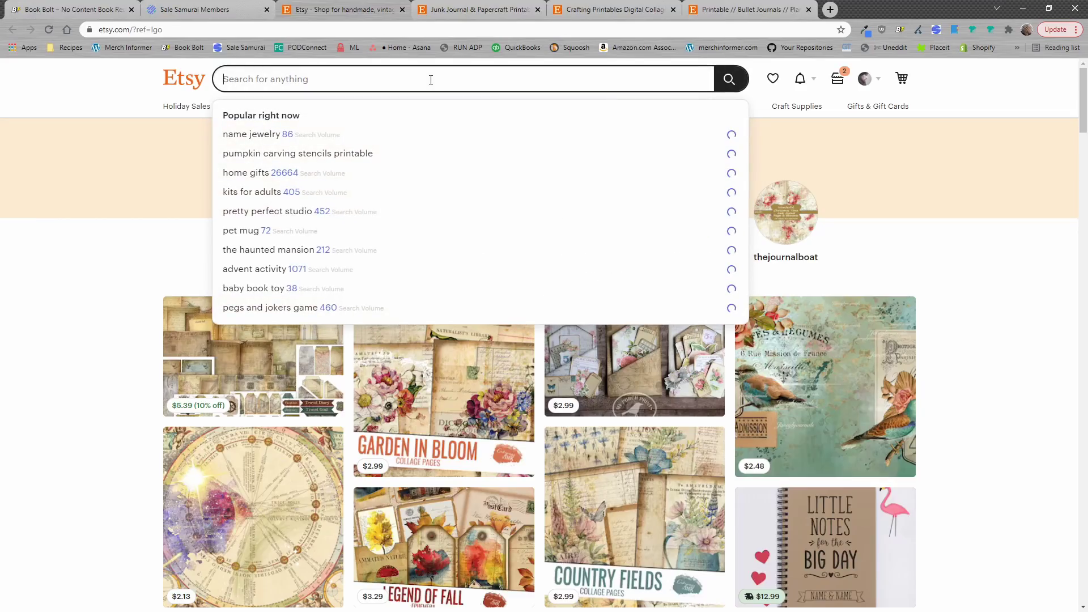
text(digital dog)
key(BackSpace)
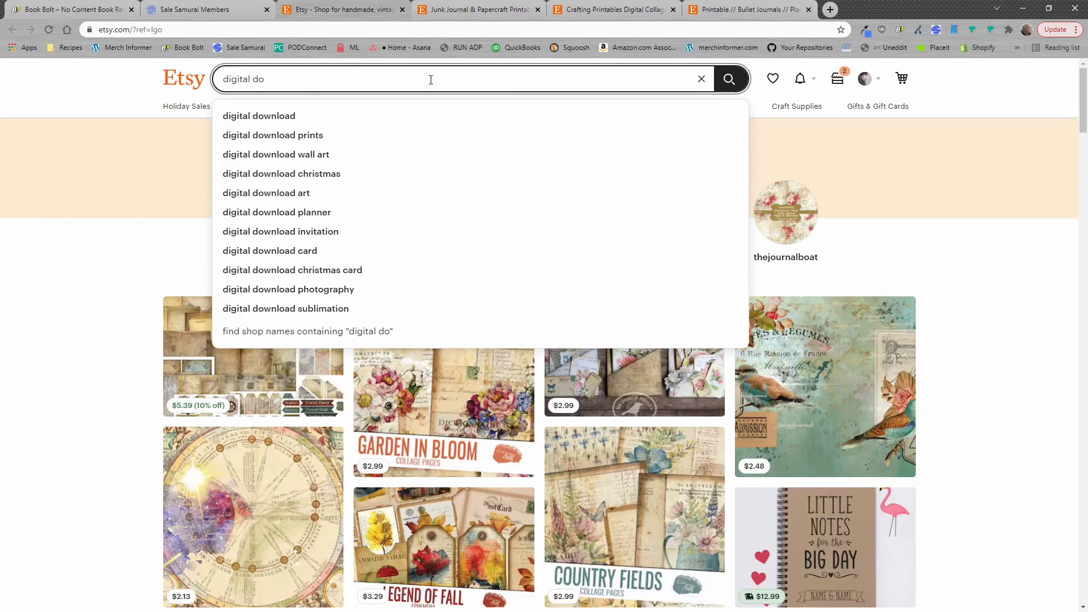
text(wnloads)
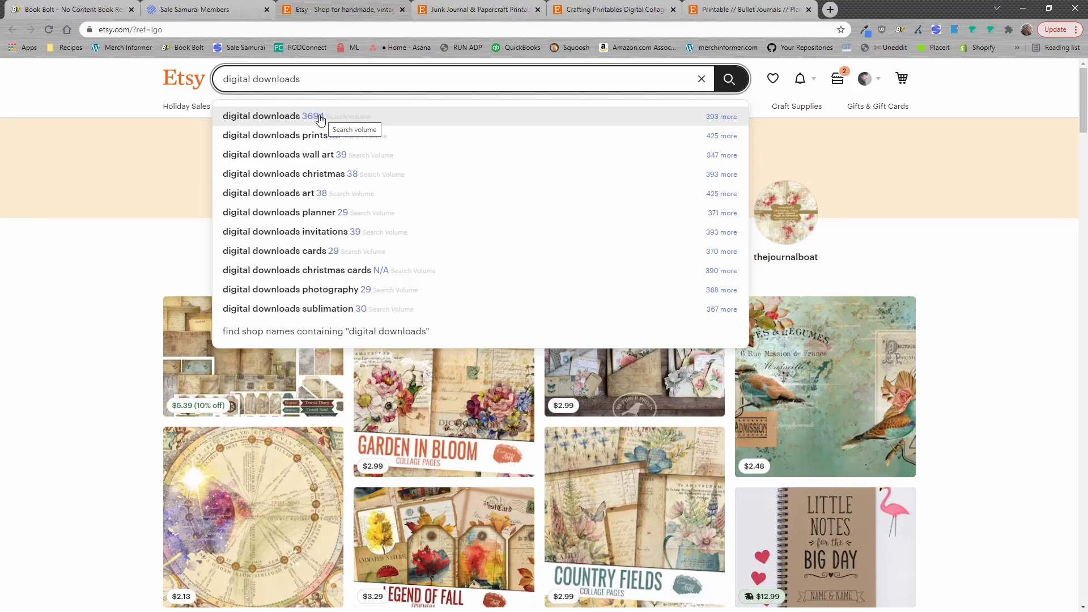
- Review Sale Samurai's full keyword suggestion list for "digital downloads", including search volume and competition, and close it
click(725, 117)
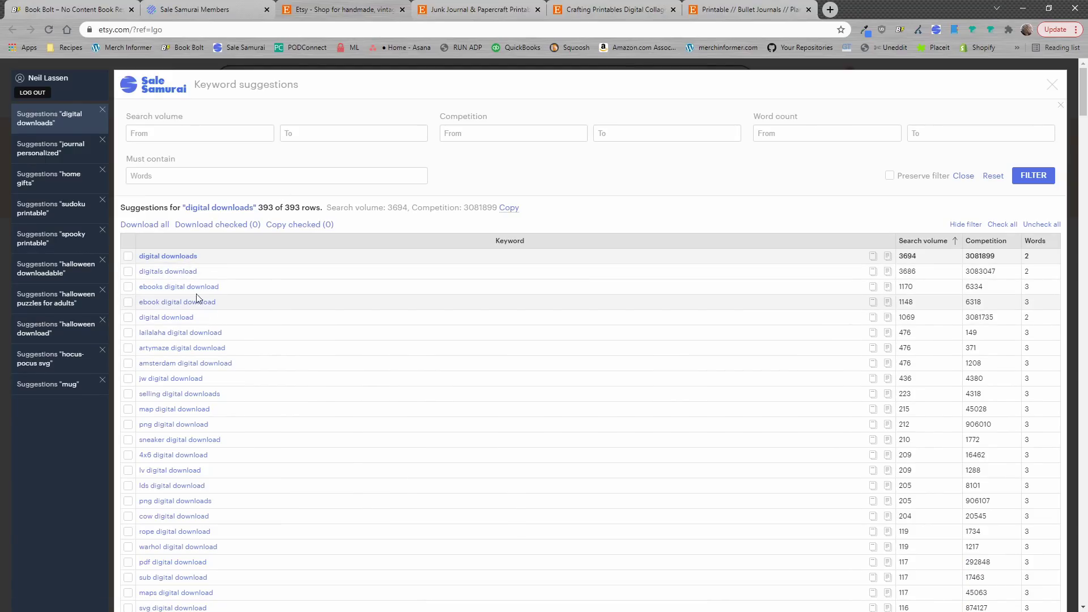
scroll(469, 340, down, 5)
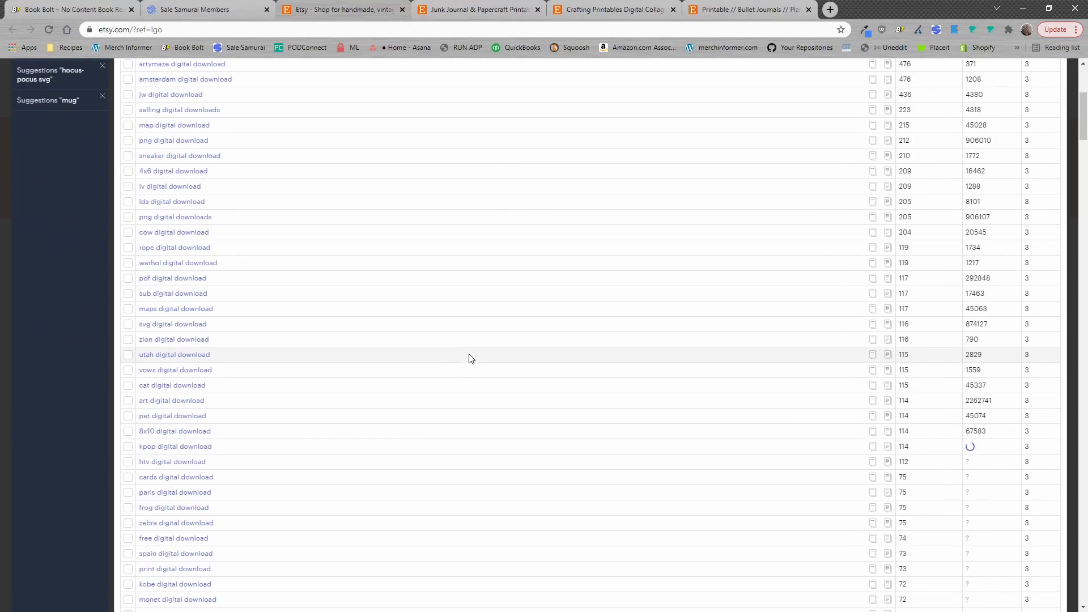
scroll(469, 358, down, 2)
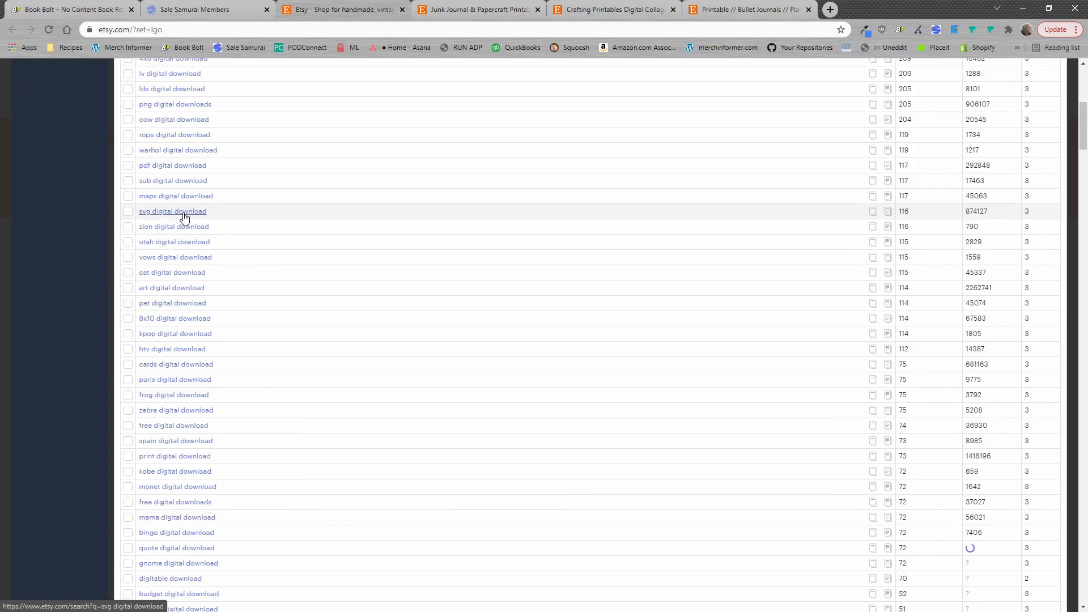
scroll(304, 279, up, 7)
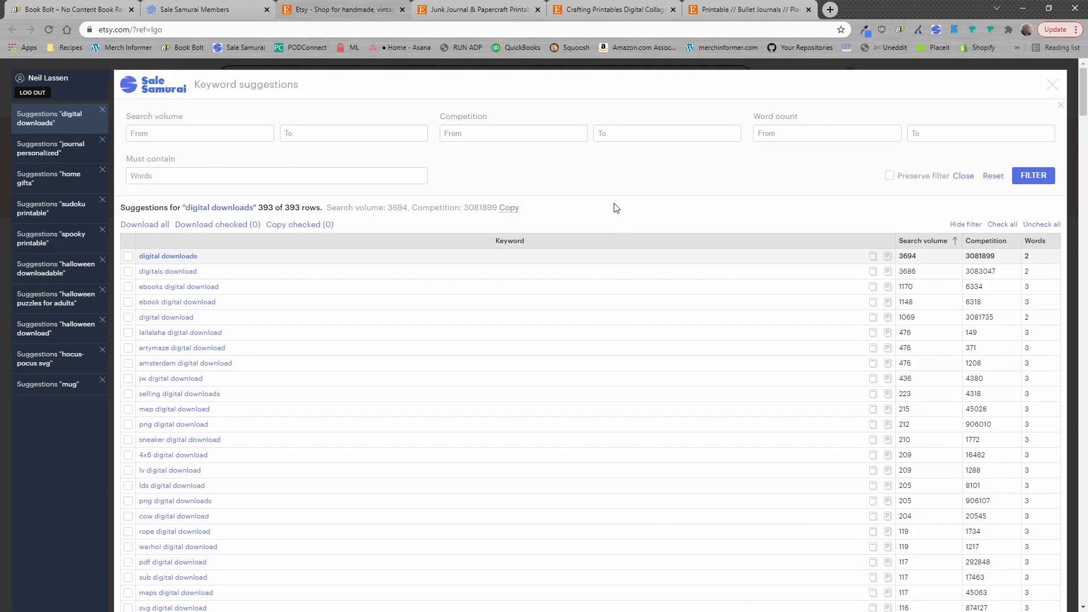
click(1052, 84)
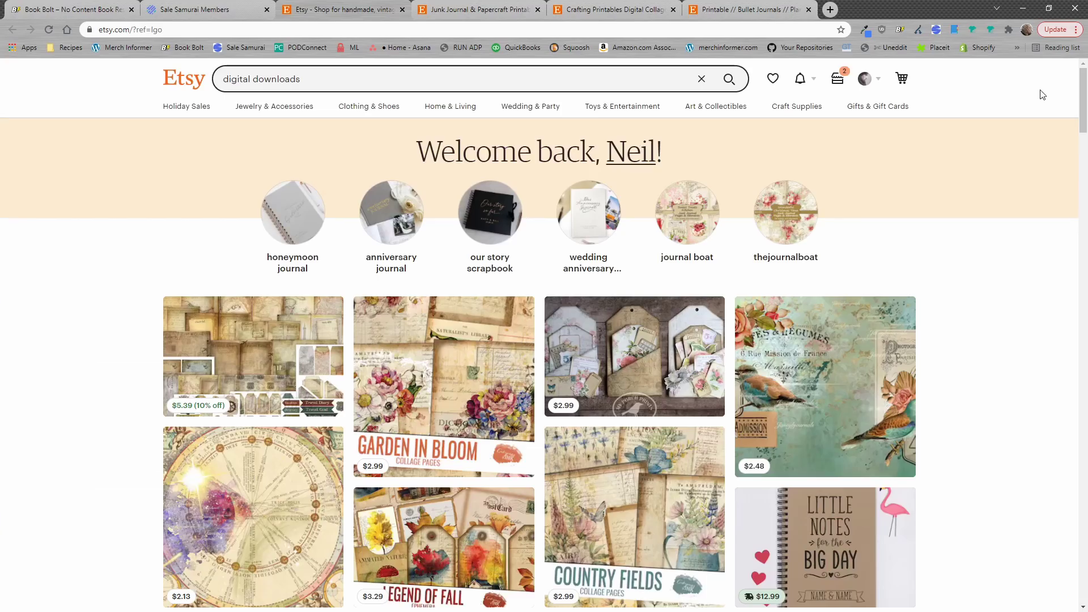
- Search Etsy for "digital downloads" and open the printable ADHD planner and Gold Save The Date Calendar listings in separate tabs
click(731, 82)
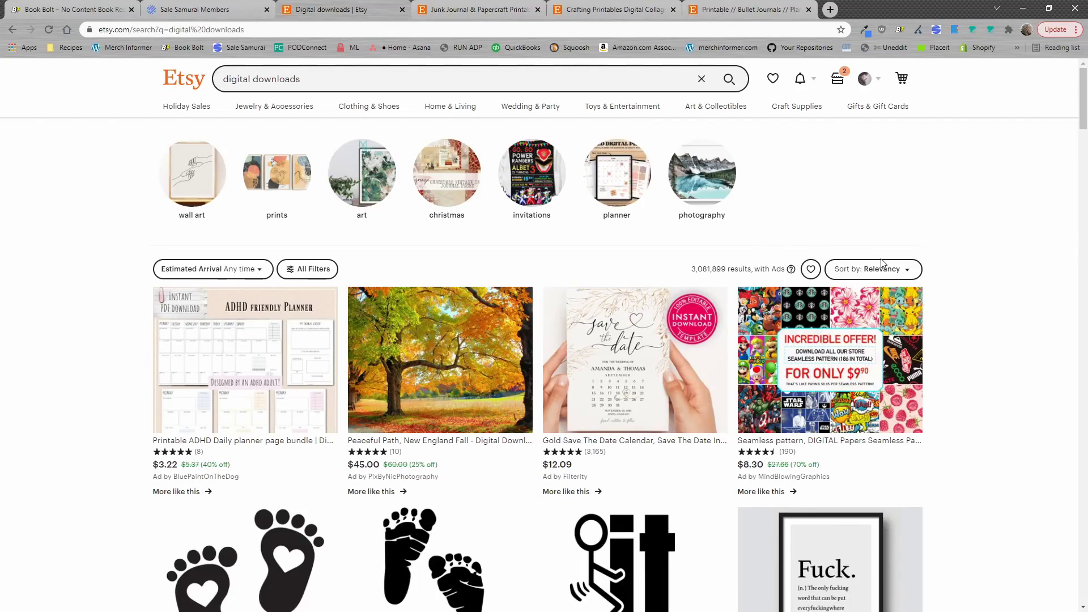
scroll(515, 342, down, 2)
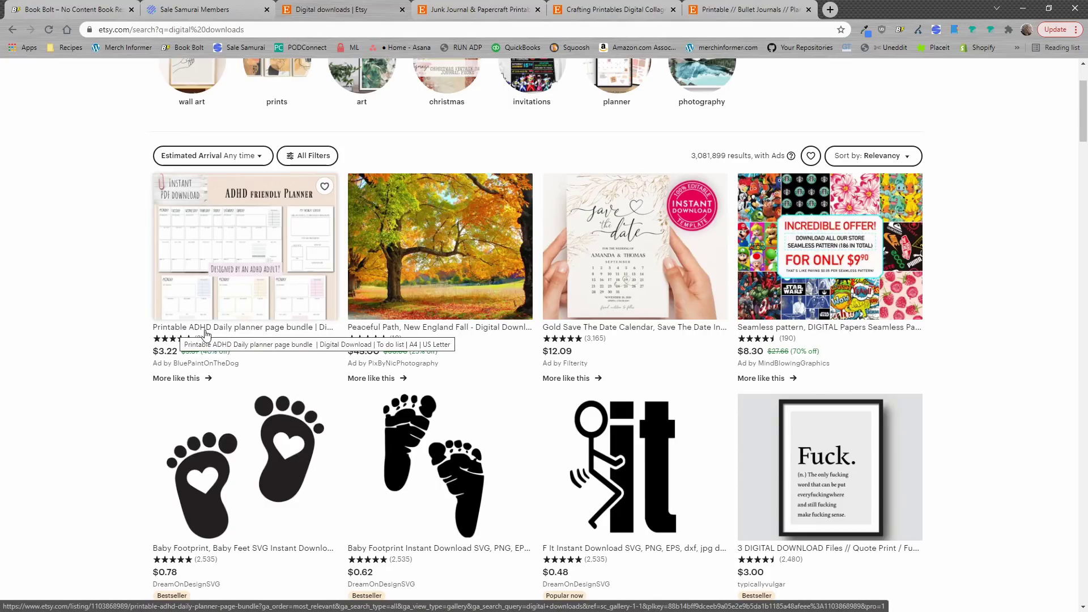
middle_click(239, 337)
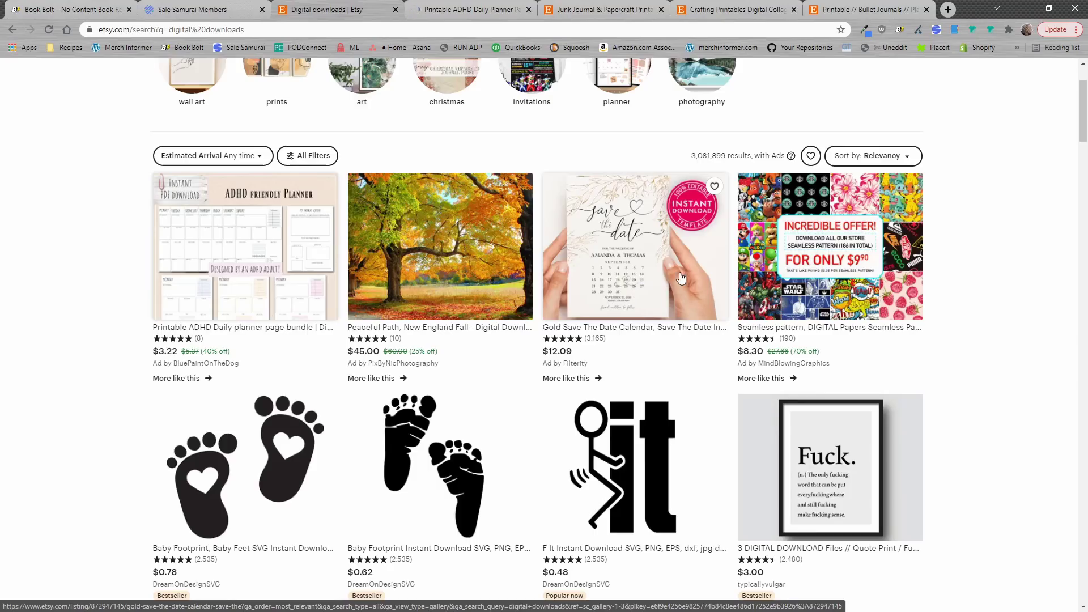
middle_click(653, 334)
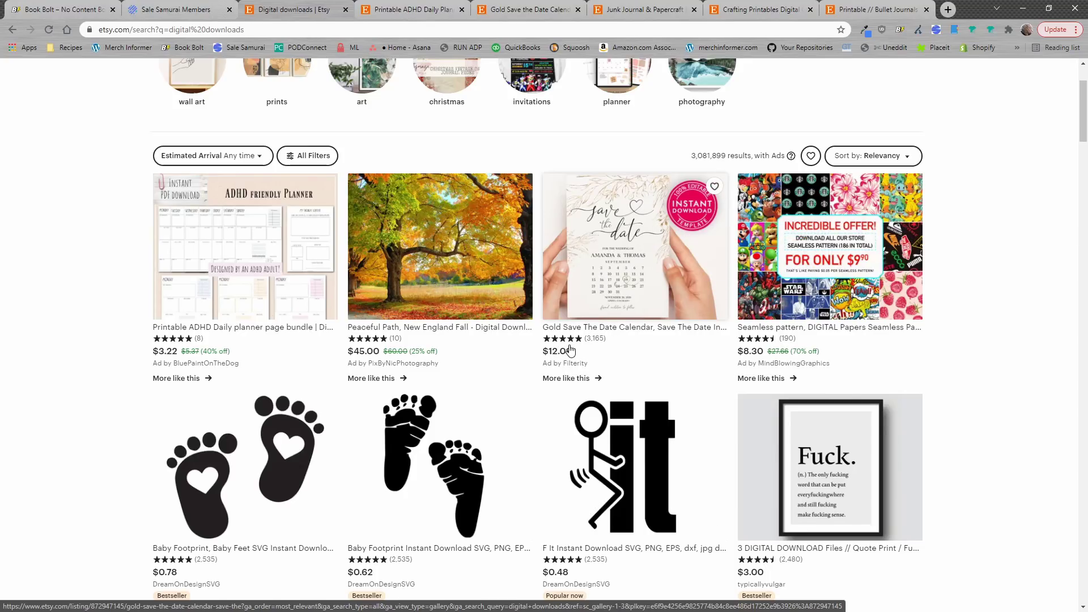
- Compare prices across the digital downloads results, check the printable ADHD planner listing and close its tab
scroll(594, 347, down, 3)
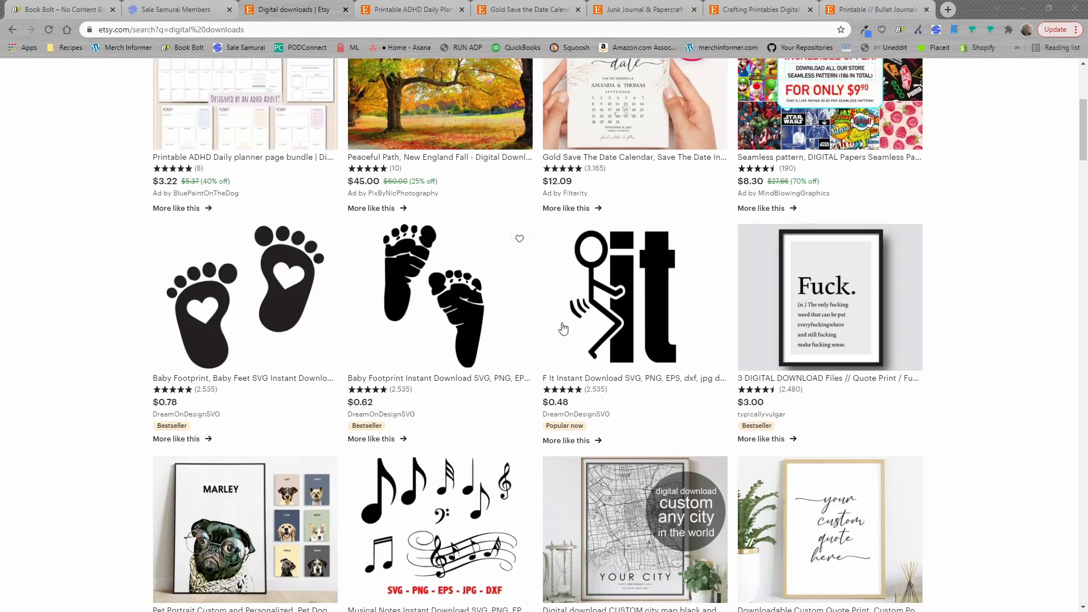
scroll(563, 328, up, 5)
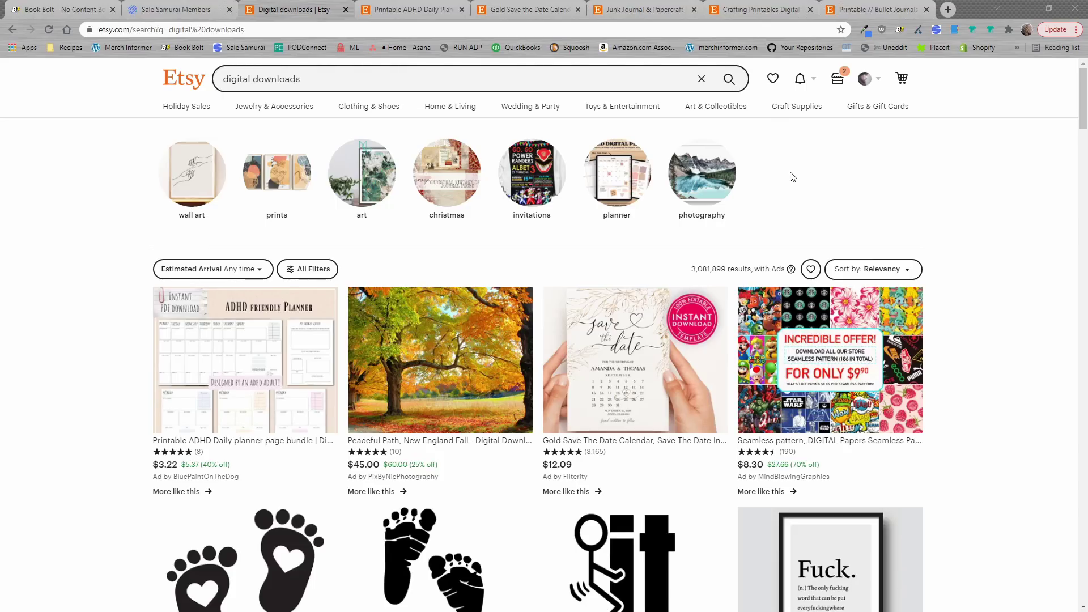
scroll(702, 265, down, 5)
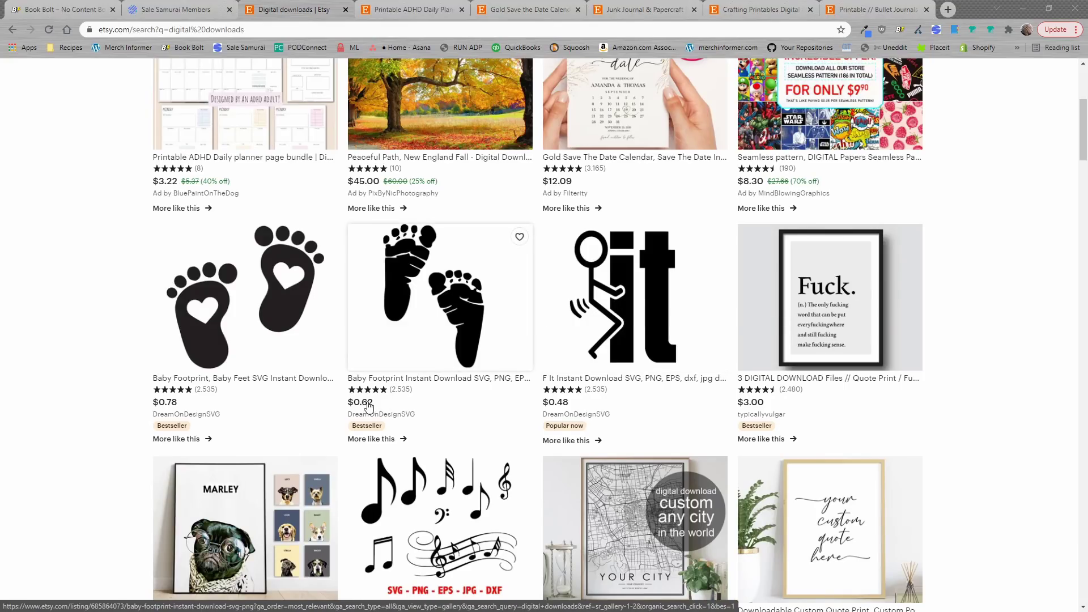
scroll(399, 397, up, 2)
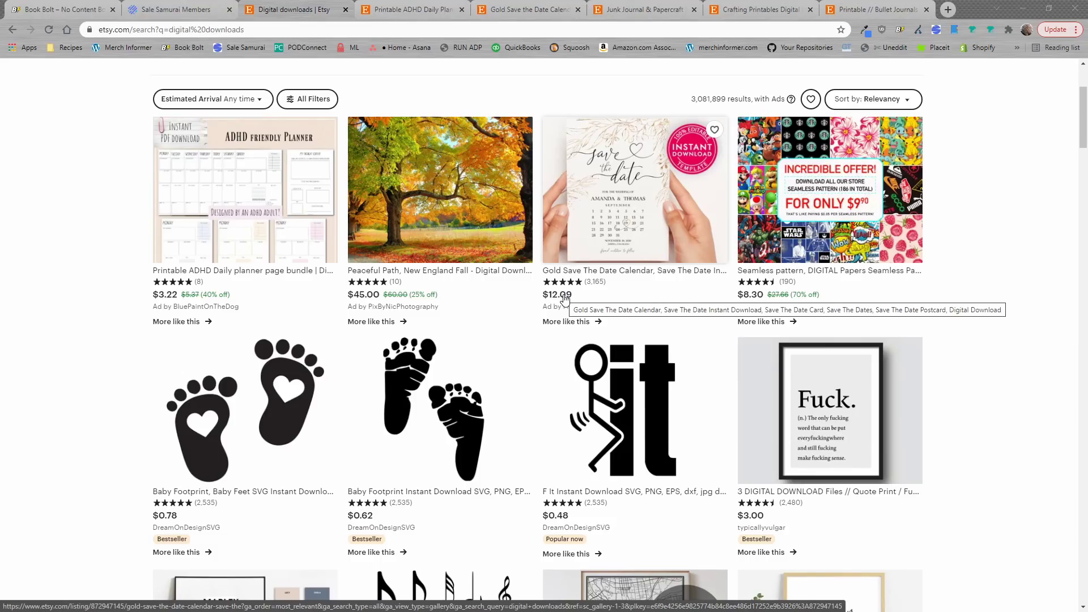
click(419, 9)
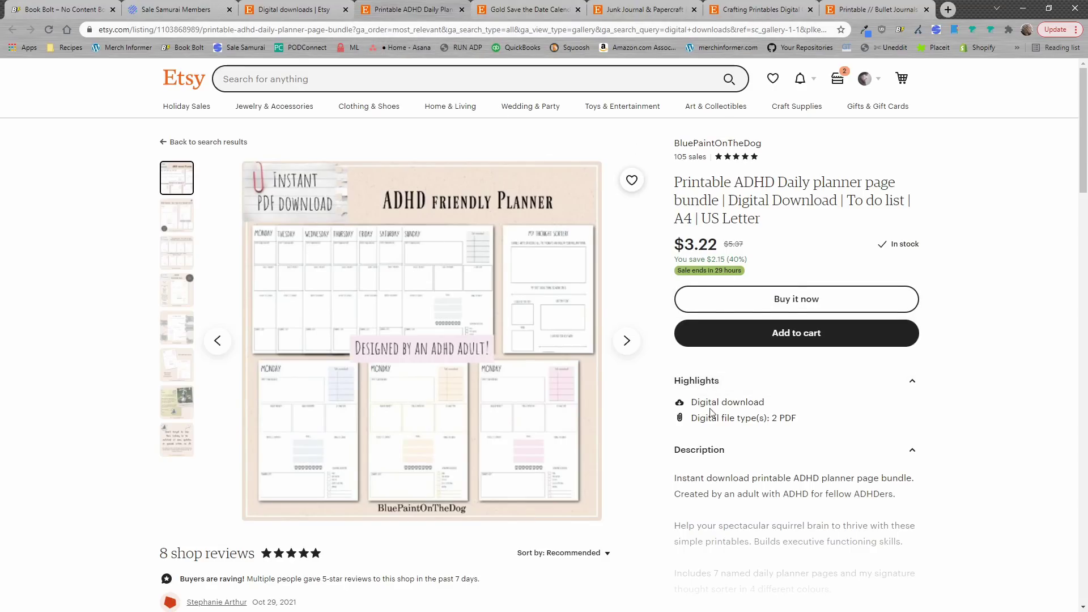
click(462, 11)
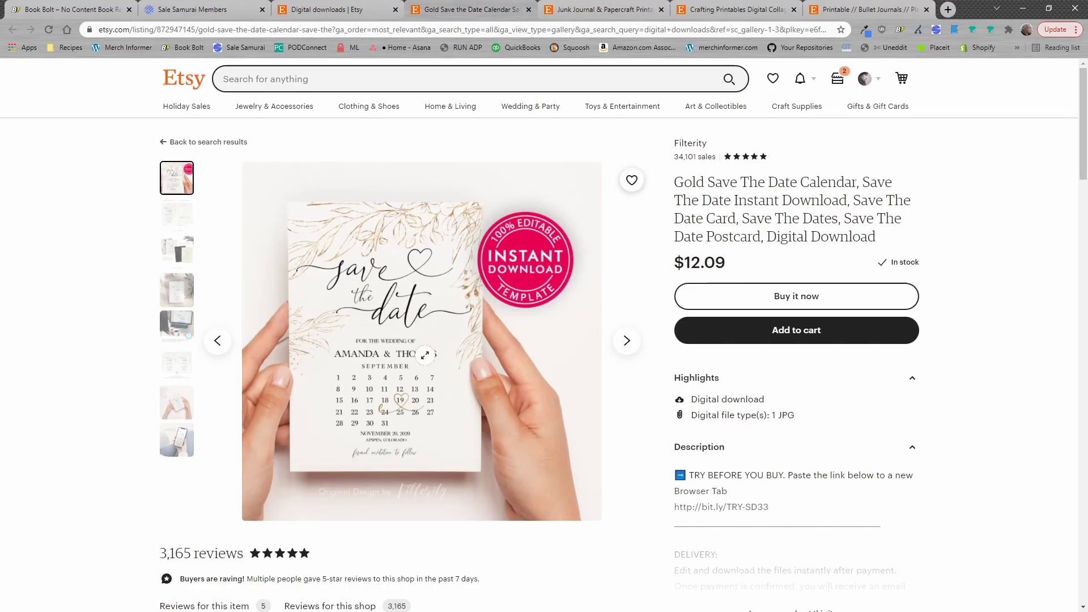
- Check the Gold Save The Date Calendar's price and file type, visit the Filterity shop and close its tab
drag(739, 263, 682, 259)
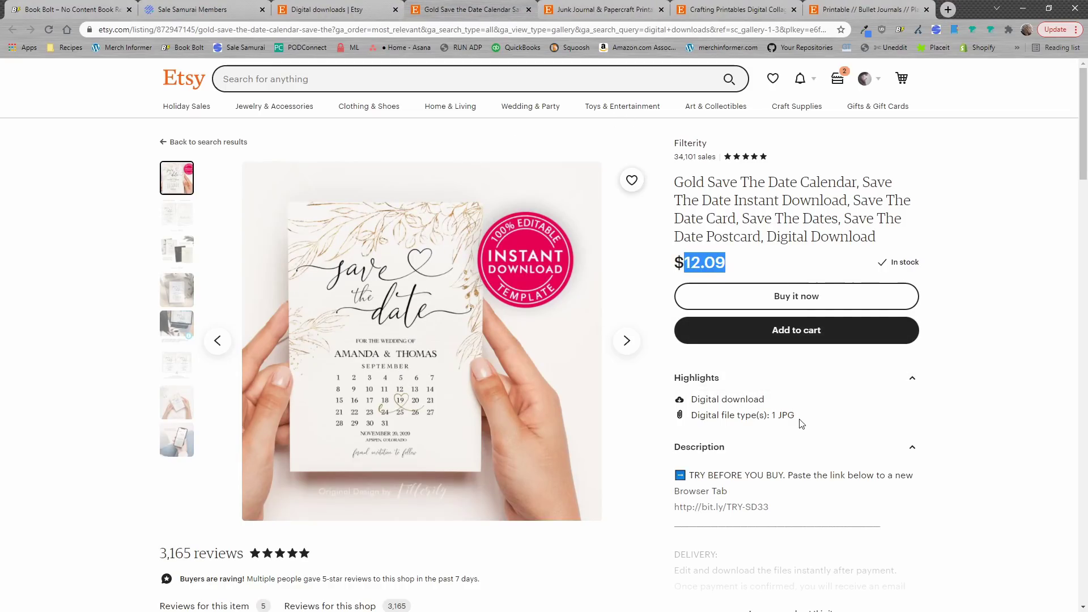
drag(803, 422, 772, 417)
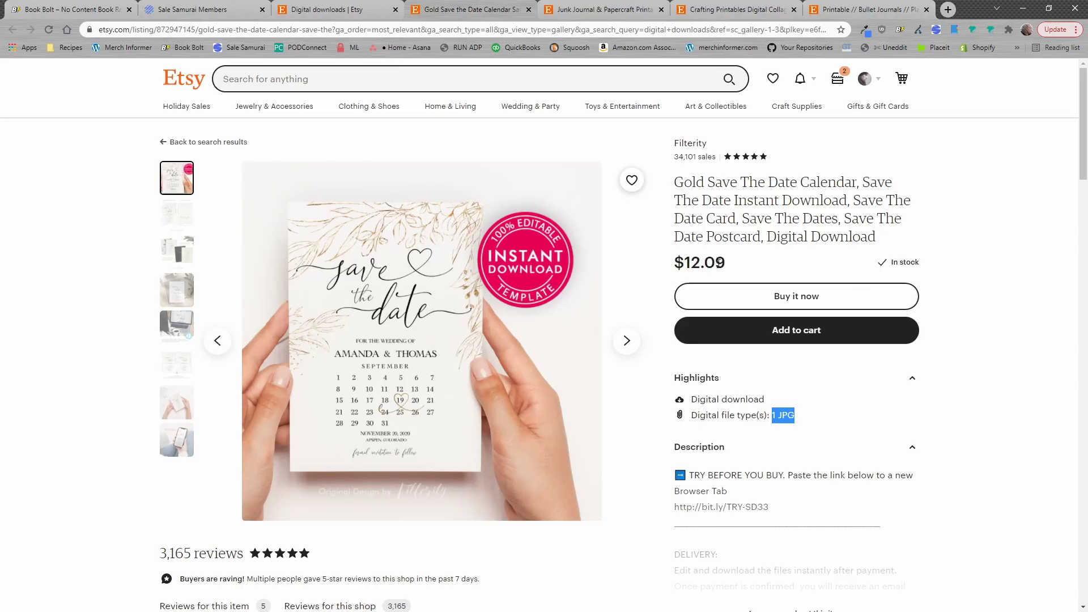
click(690, 144)
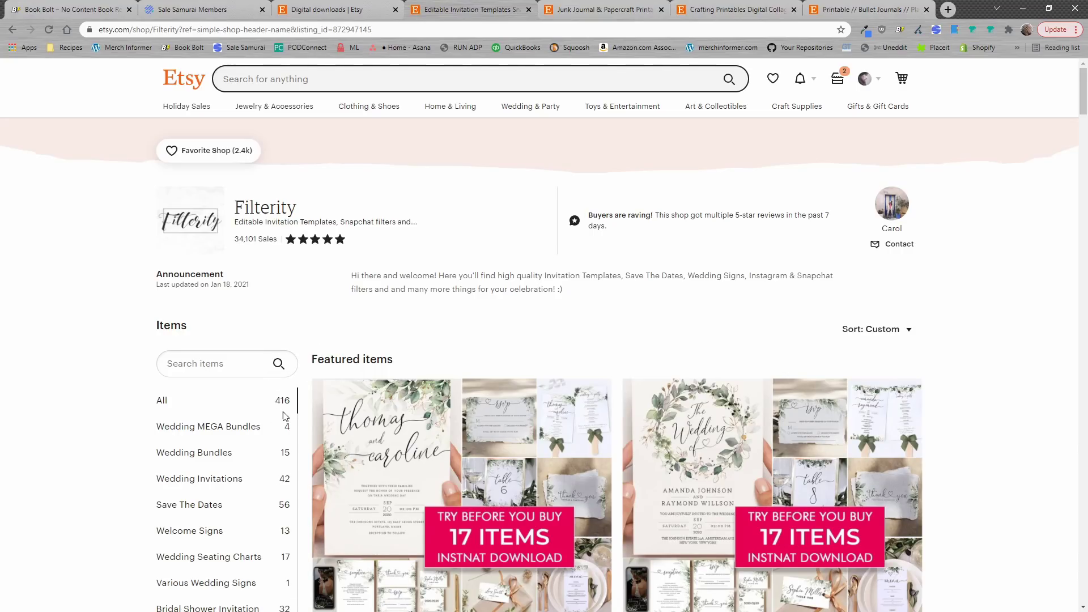
click(529, 9)
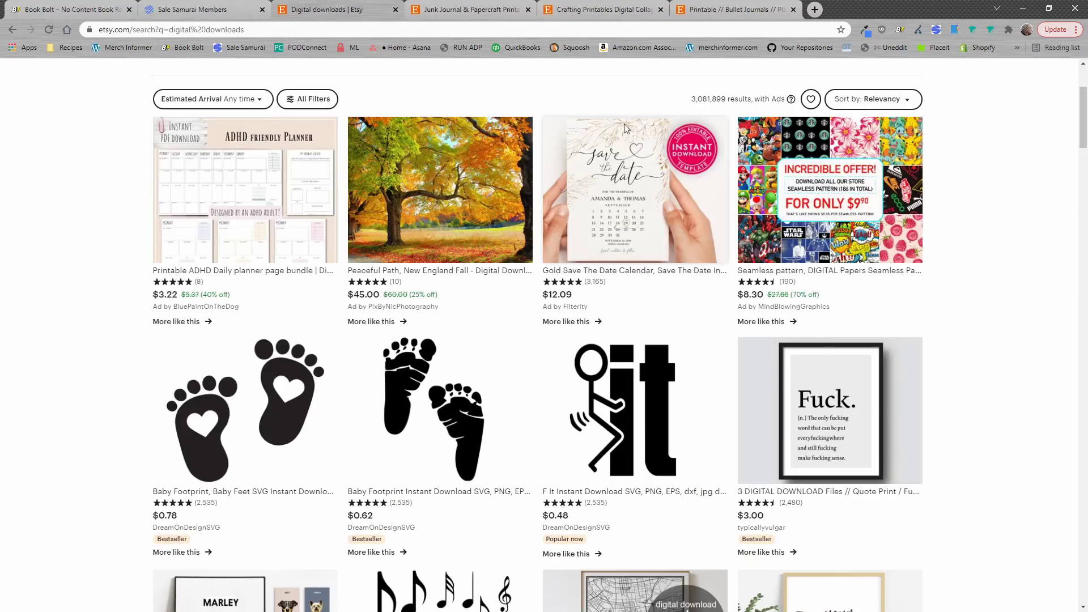
- Review TheJournalBoat shop's sales and junk journal listings, and close its tab
click(484, 9)
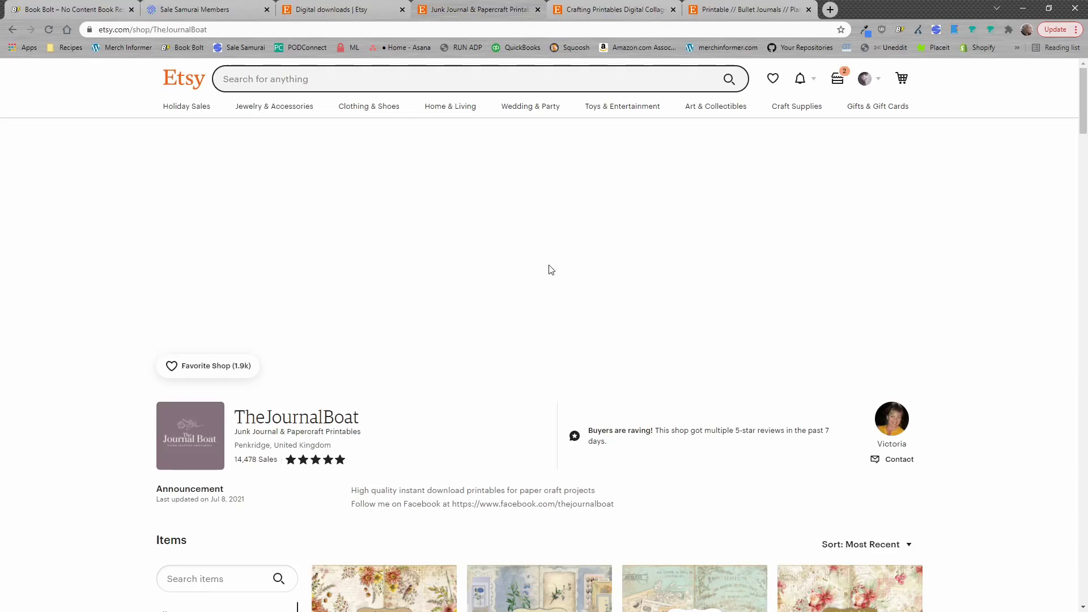
scroll(432, 337, down, 4)
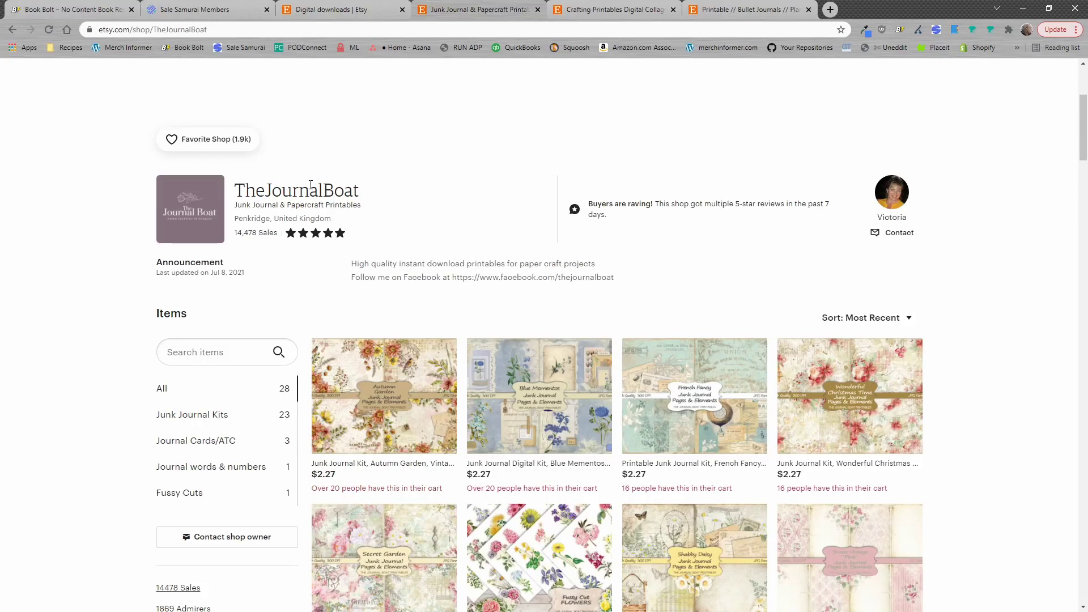
click(538, 10)
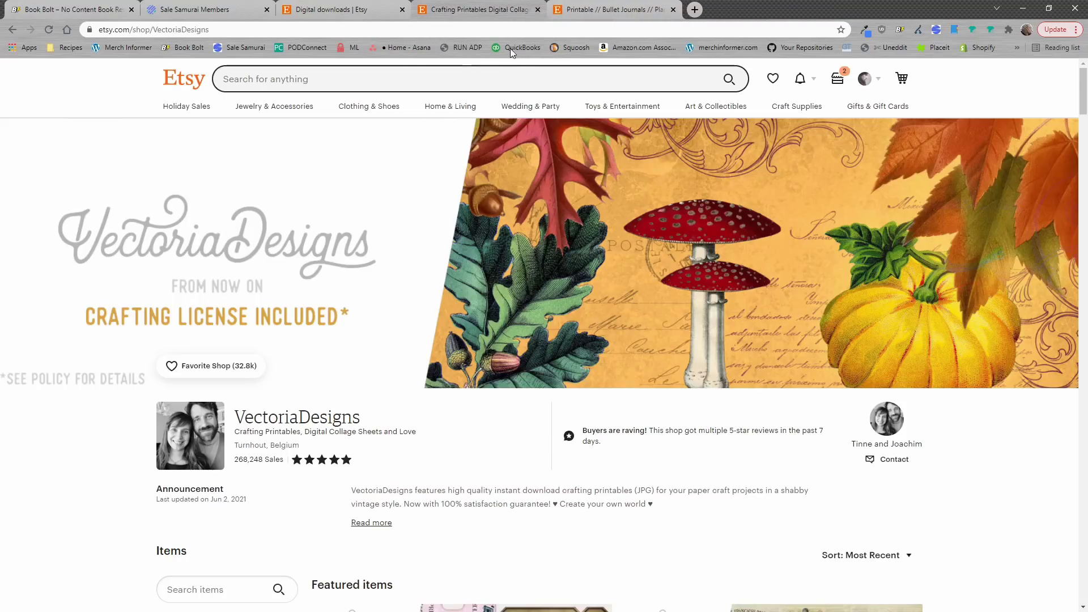
- Examine the VectoriaDesigns shop's total sales and the item counts in its categories
scroll(324, 381, down, 2)
drag(368, 303, 232, 305)
drag(288, 346, 236, 347)
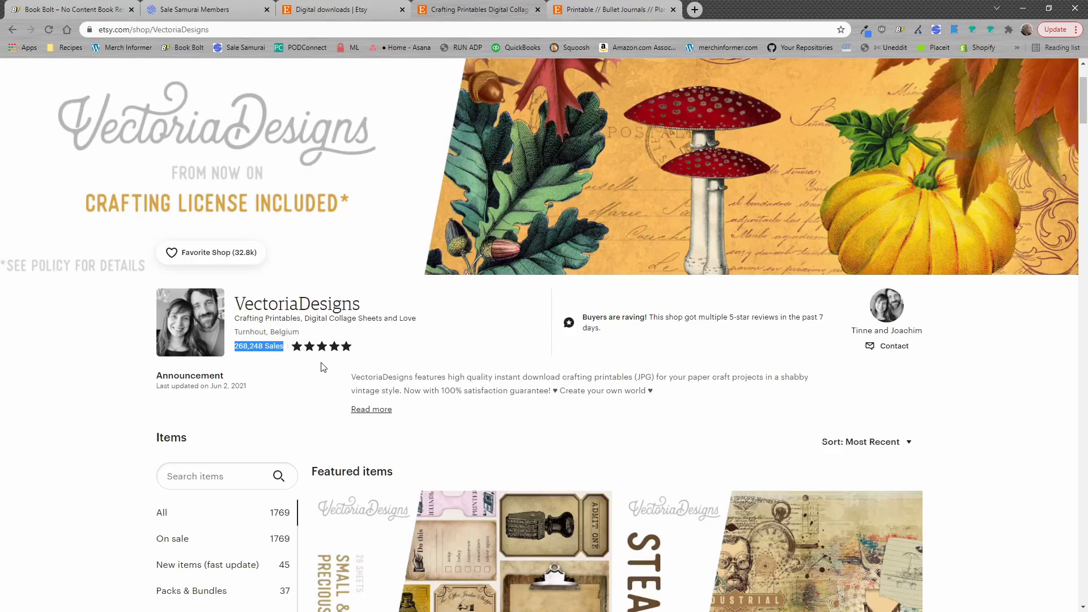
scroll(323, 367, down, 3)
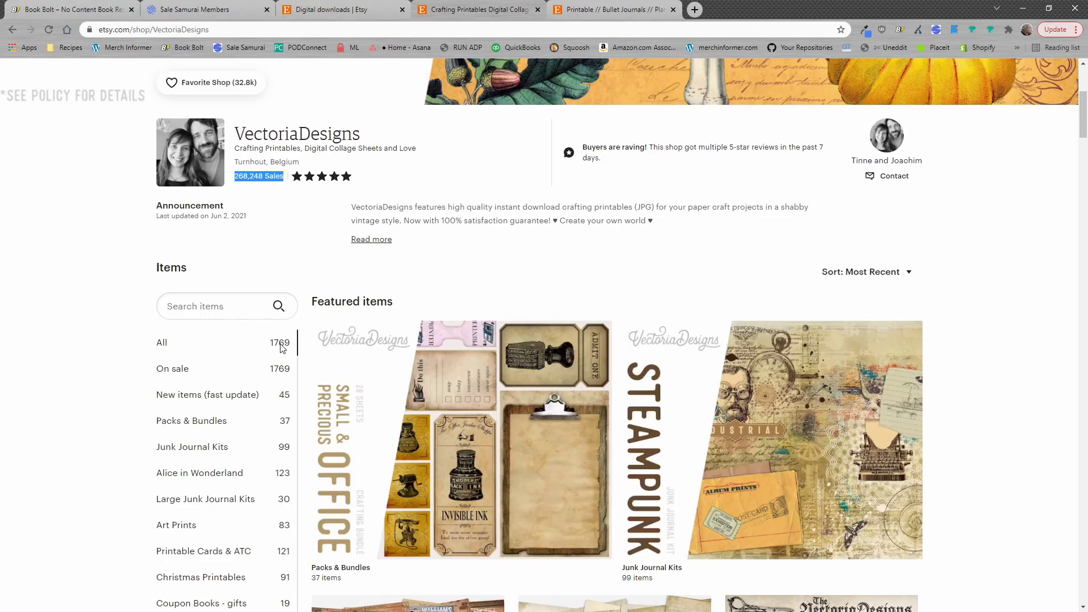
click(247, 176)
drag(247, 176, 234, 177)
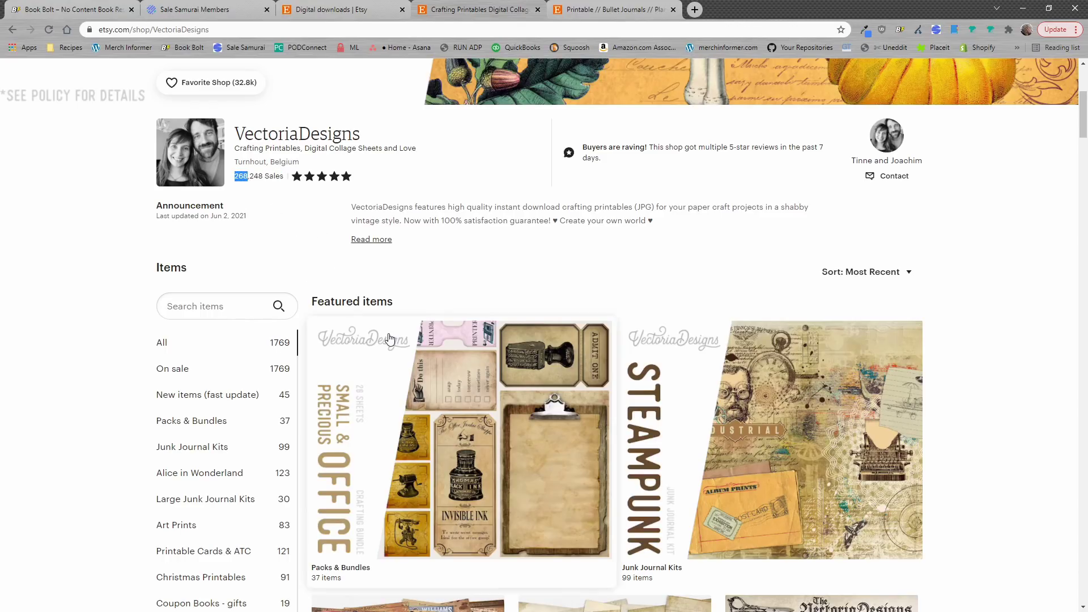
- Browse the VectoriaDesigns shop's featured items and individual listings with their prices
scroll(460, 348, down, 13)
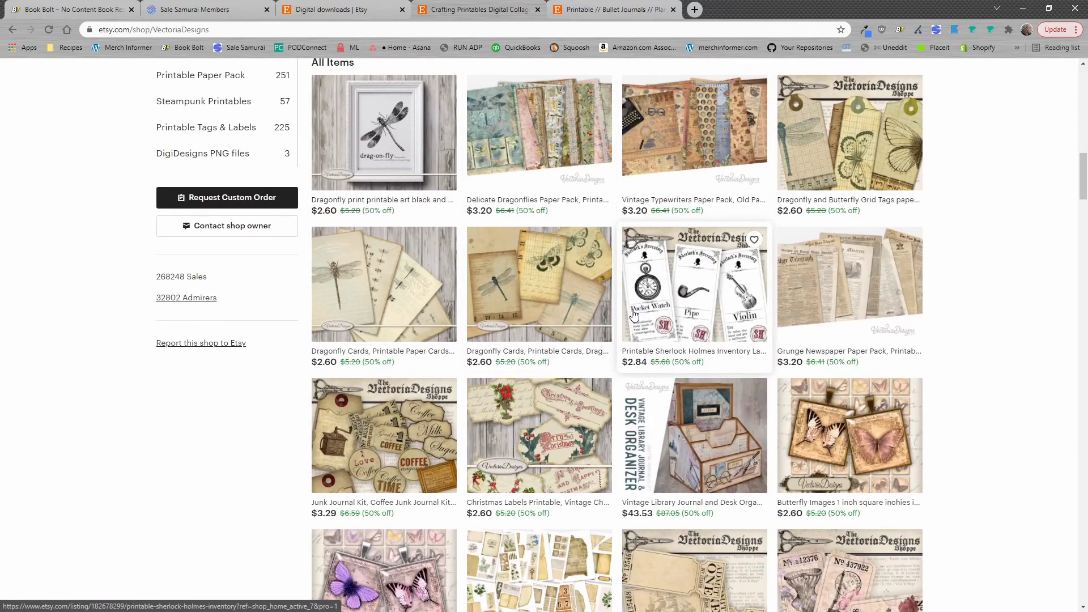
scroll(531, 354, up, 9)
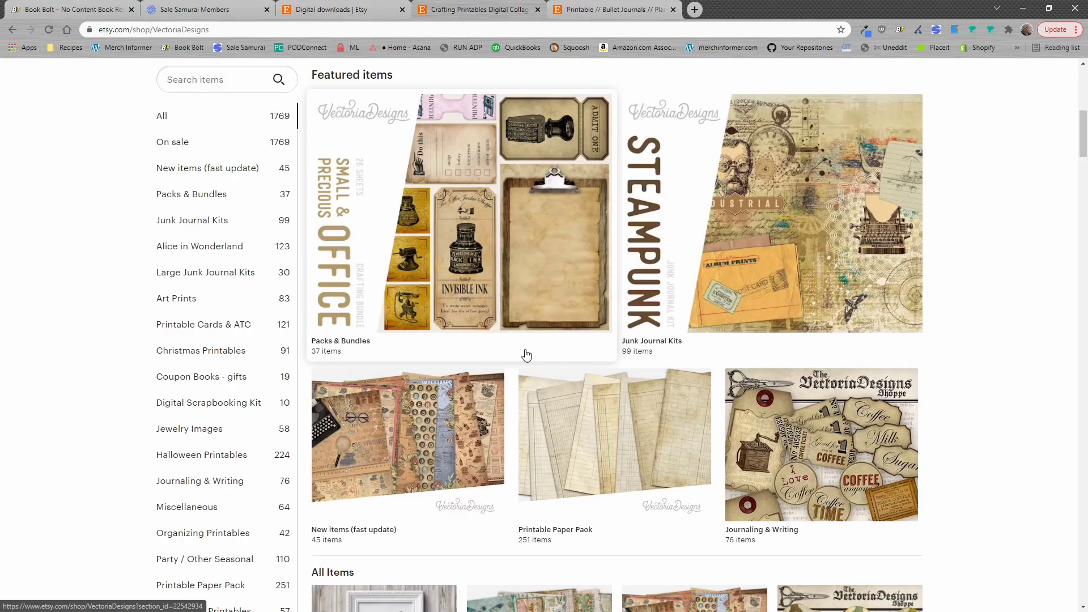
scroll(525, 354, up, 9)
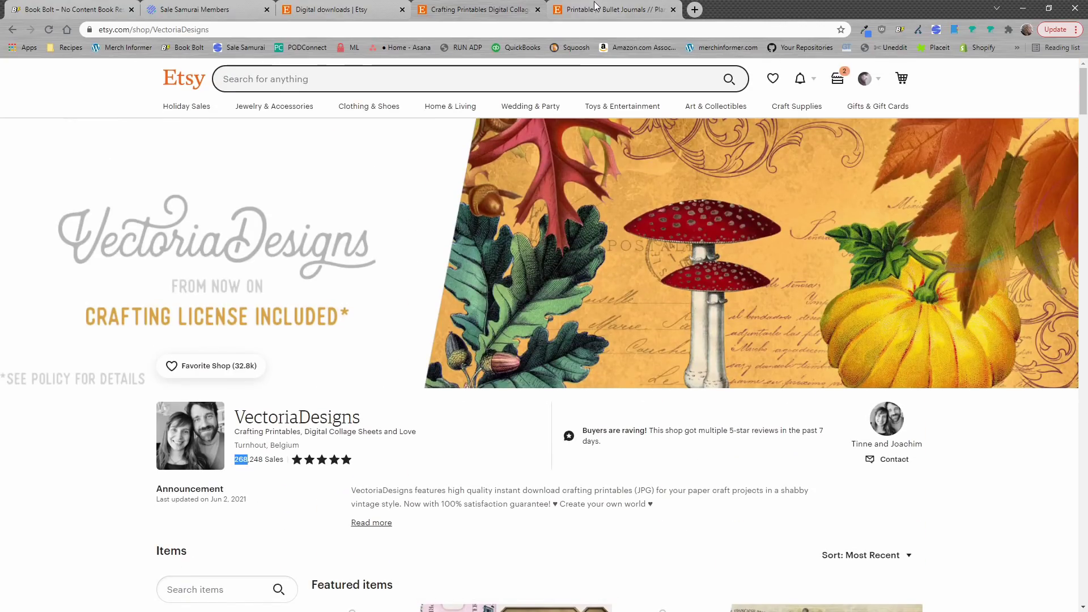
- Switch to the ScatteredPrintables shop page and examine the shop's name and total sales
click(595, 6)
scroll(675, 342, up, 10)
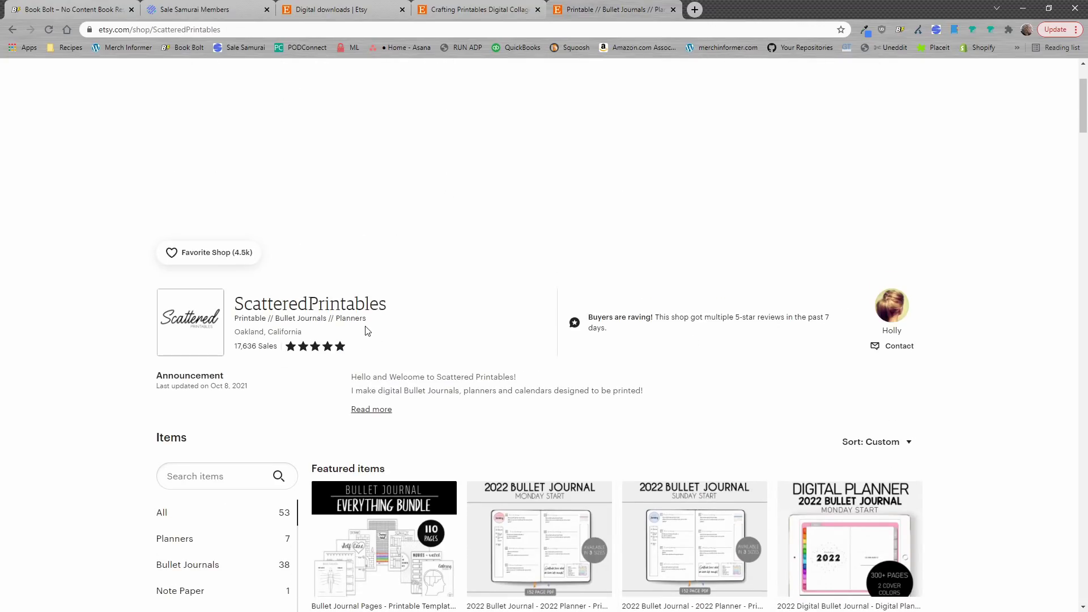
drag(386, 305, 370, 325)
drag(263, 346, 244, 348)
click(256, 347)
- Browse the ScatteredPrintables shop's featured items and planner and bullet journal listings with their prices
scroll(711, 404, down, 3)
scroll(711, 404, down, 2)
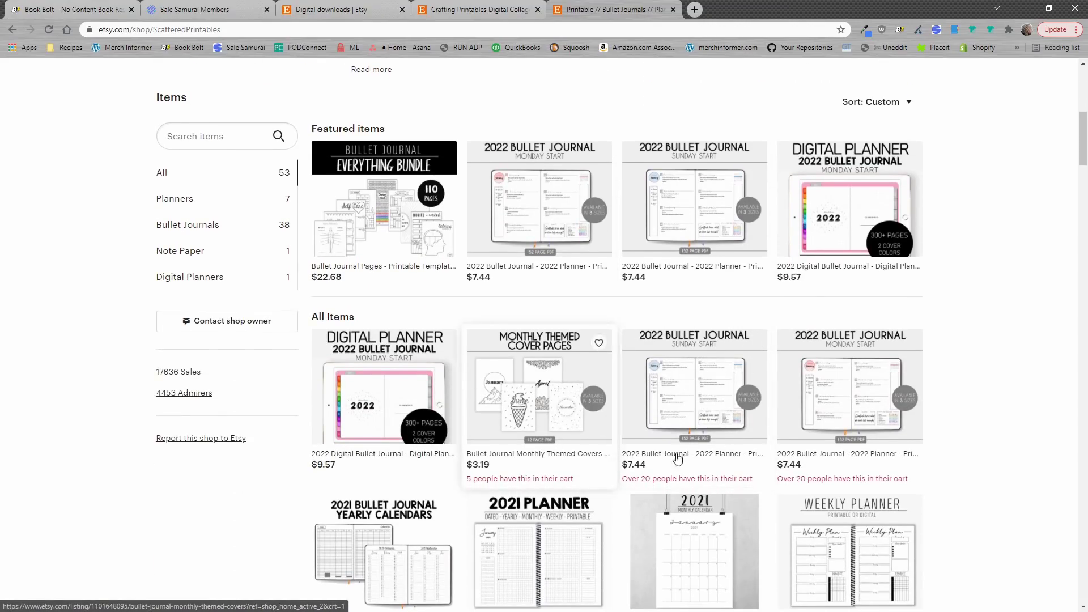
scroll(562, 370, down, 2)
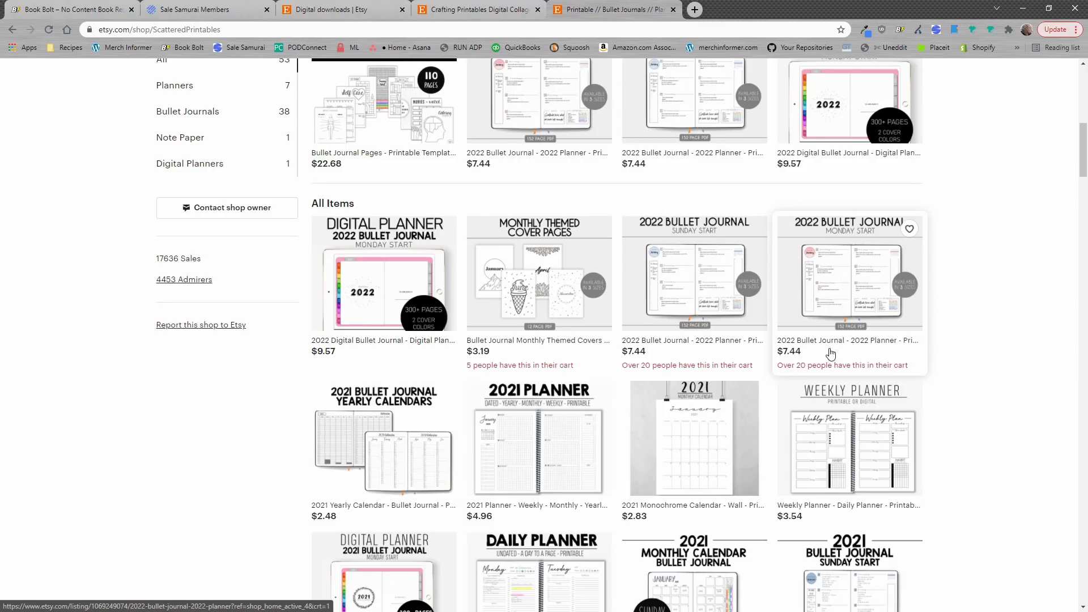
scroll(814, 355, down, 1)
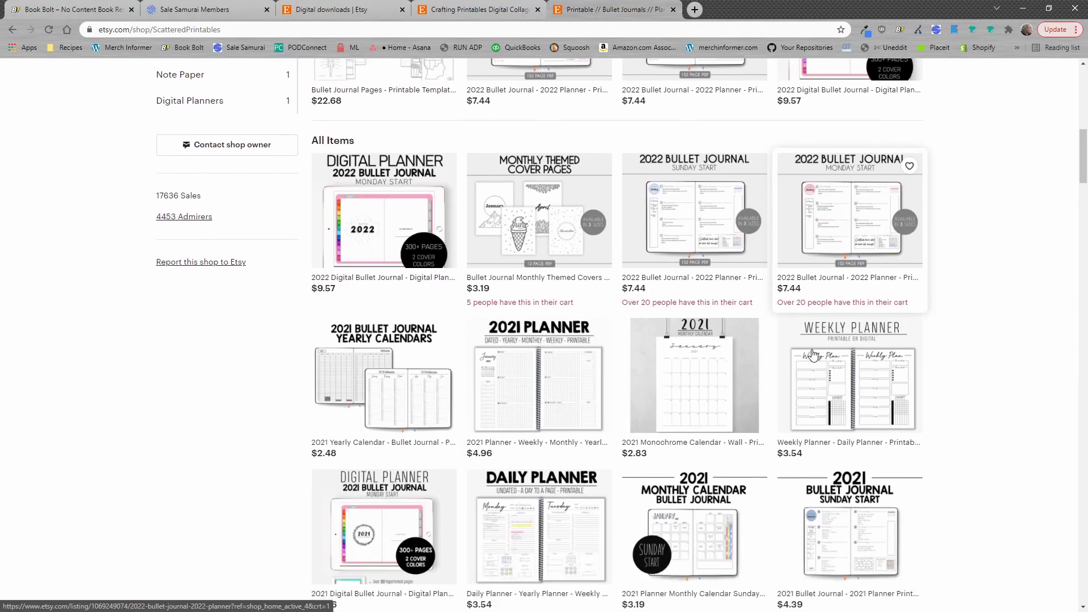
scroll(813, 355, down, 2)
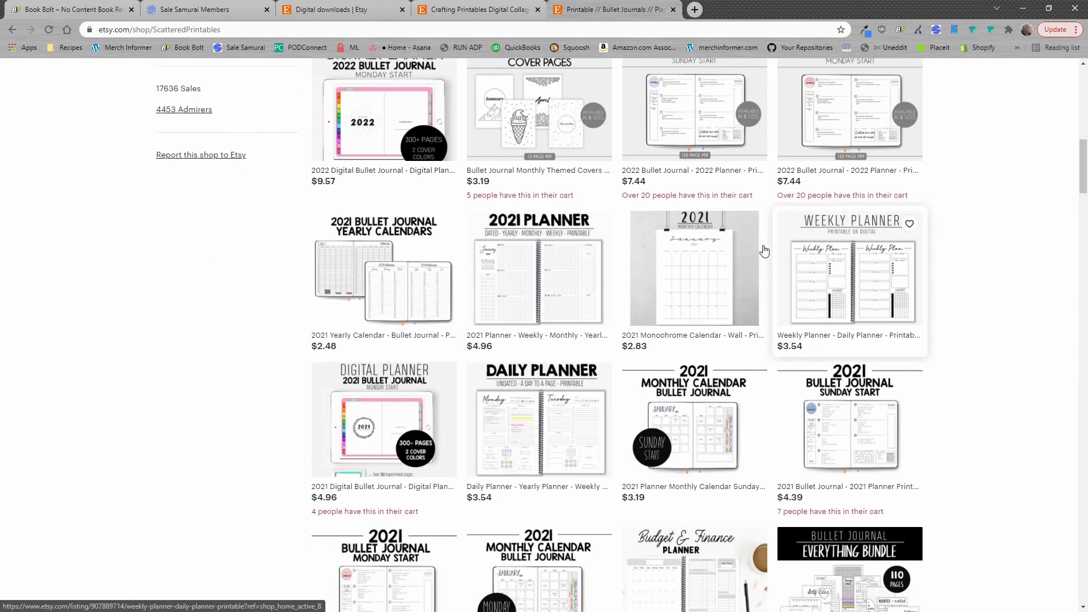
- Open the Weekly Planner - Daily Planner listing in a new tab and check its delivery format and file type
middle_click(859, 339)
click(729, 15)
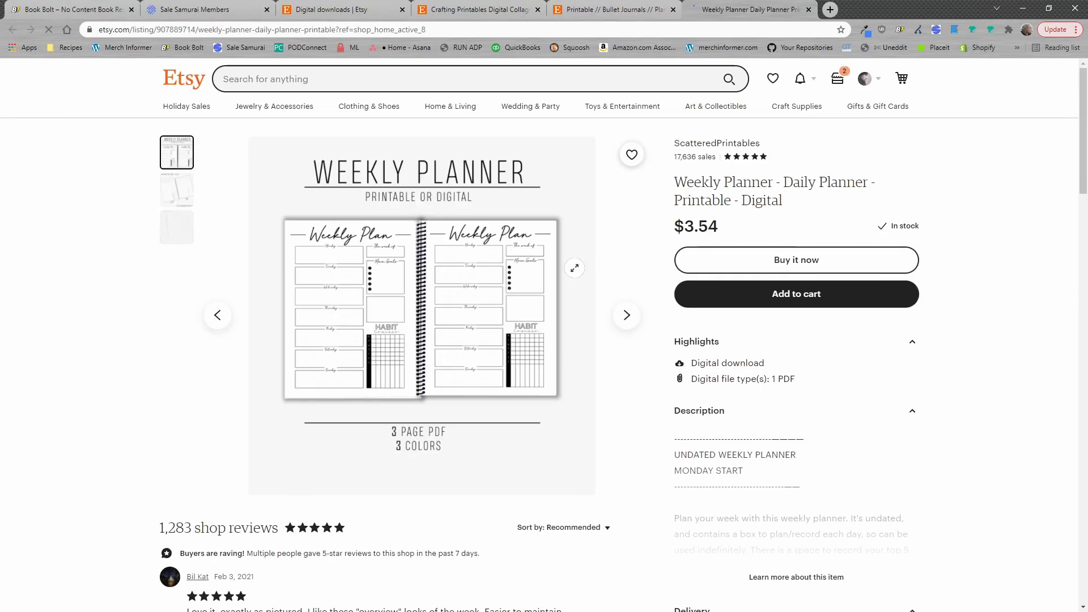
click(433, 284)
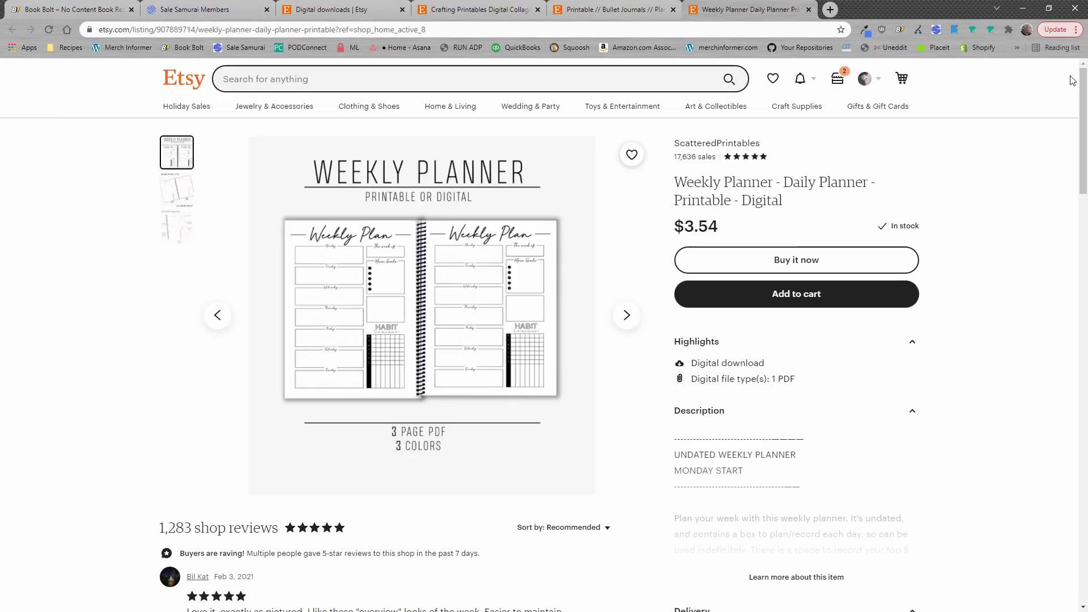
click(1068, 78)
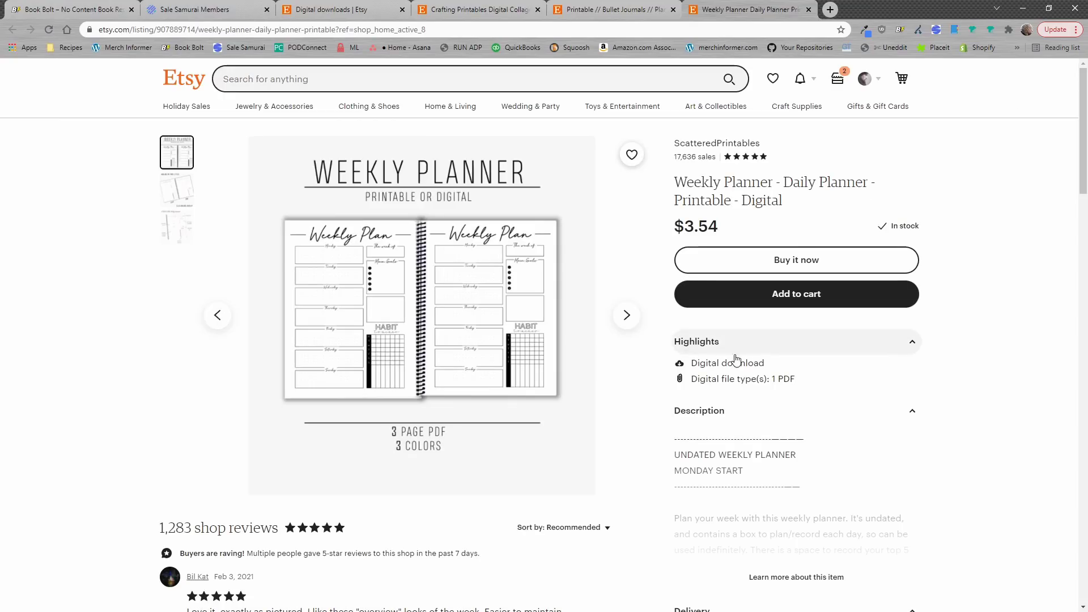
drag(765, 361, 690, 363)
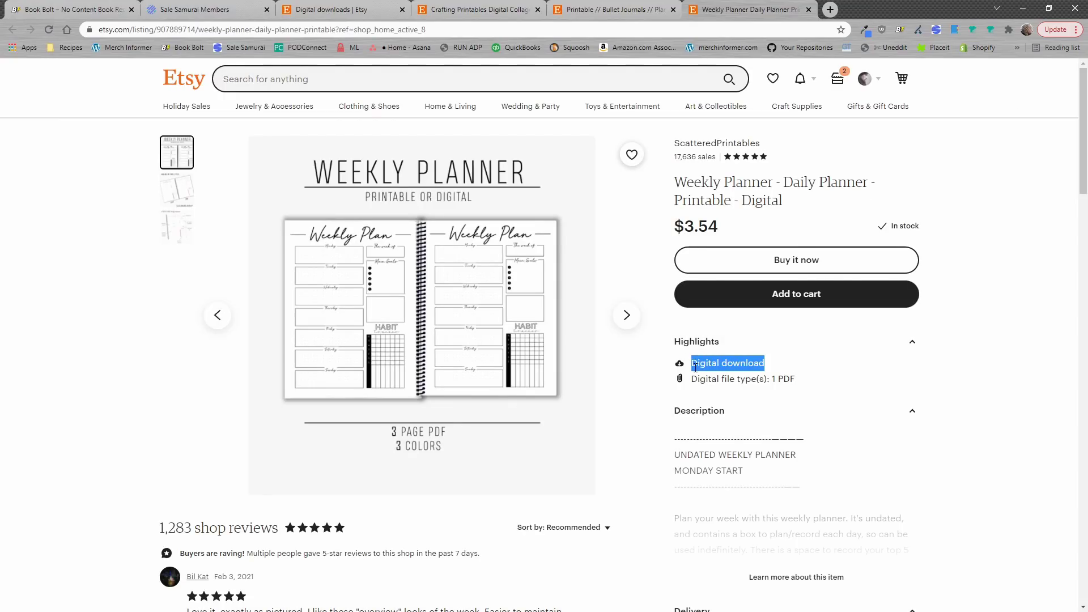
drag(791, 378, 774, 381)
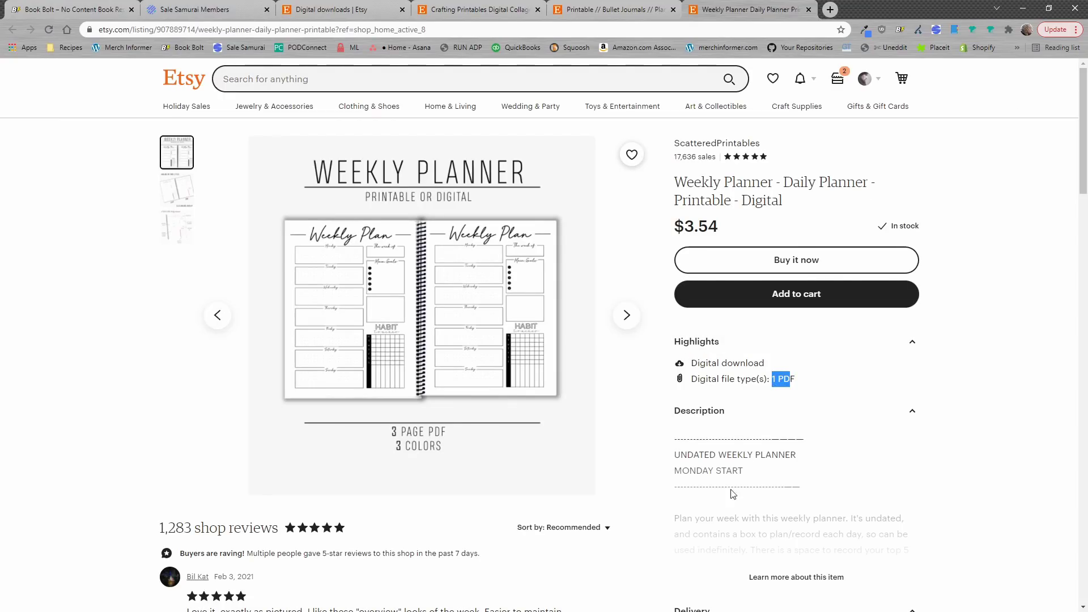
- Read what is included in the weekly planner's description, and check the listing's price
scroll(793, 460, down, 2)
scroll(823, 379, down, 5)
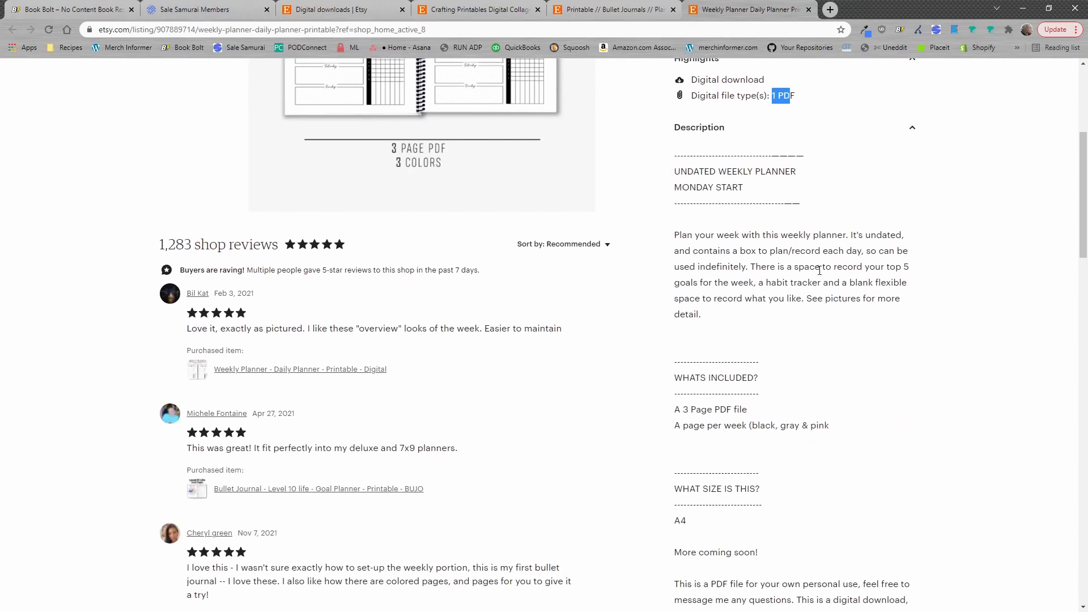
drag(759, 265, 684, 268)
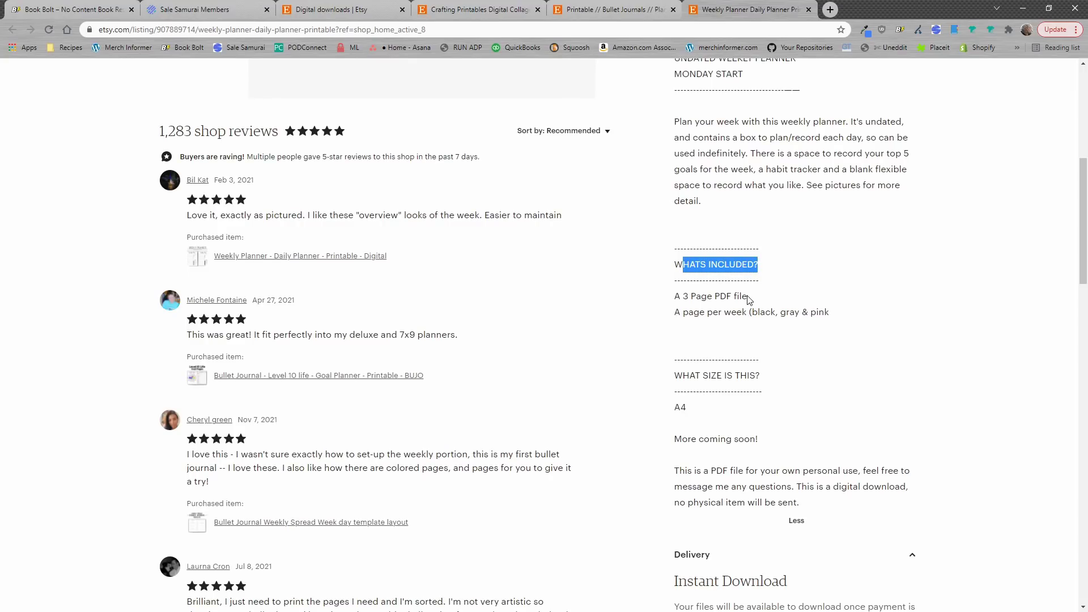
drag(748, 296, 676, 296)
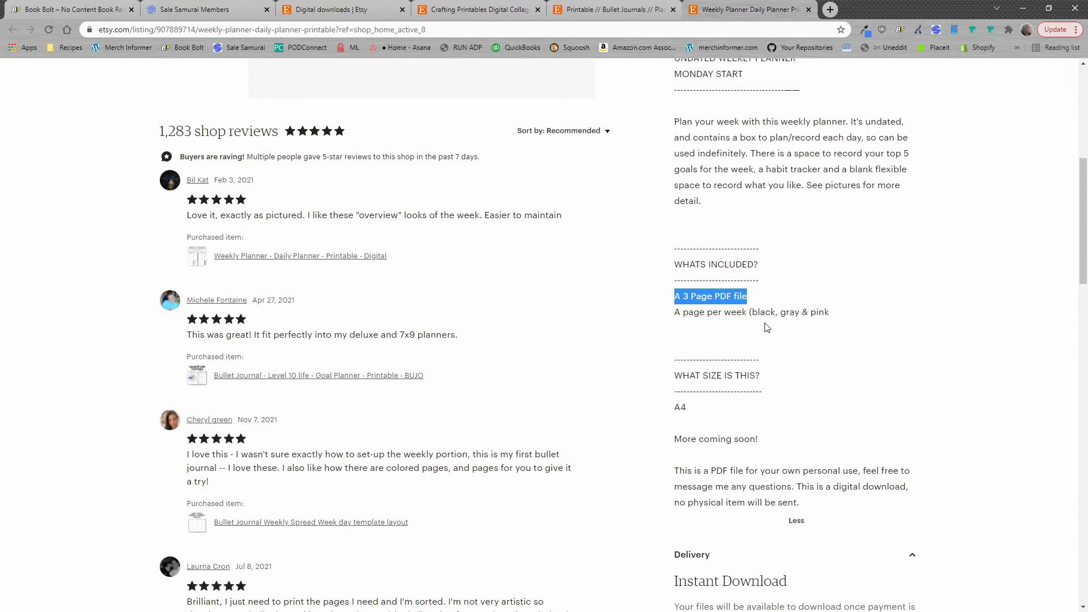
scroll(766, 332, up, 7)
drag(717, 230, 684, 229)
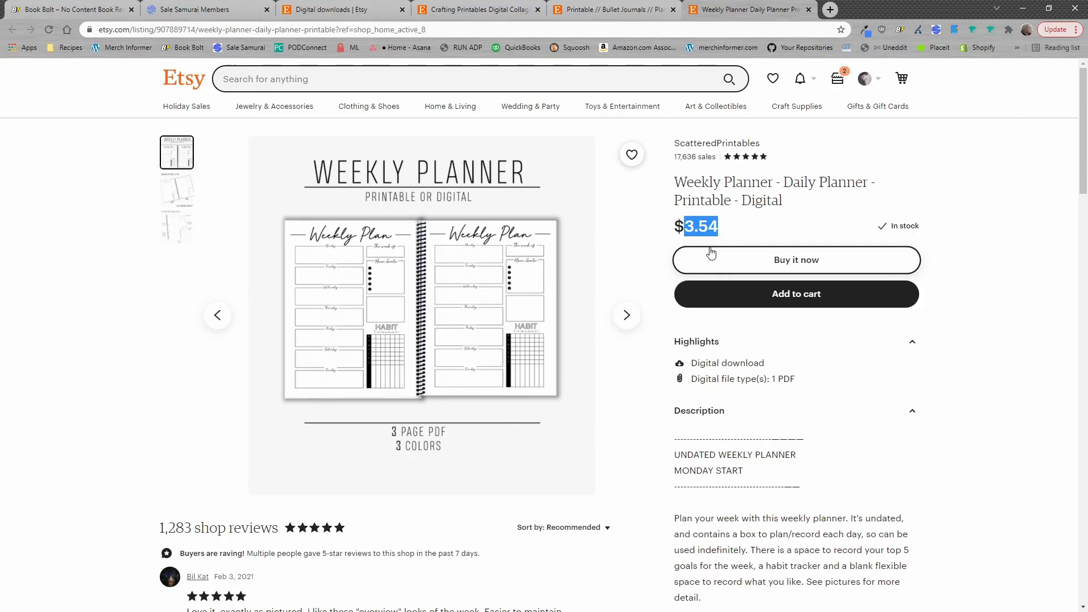
click(734, 228)
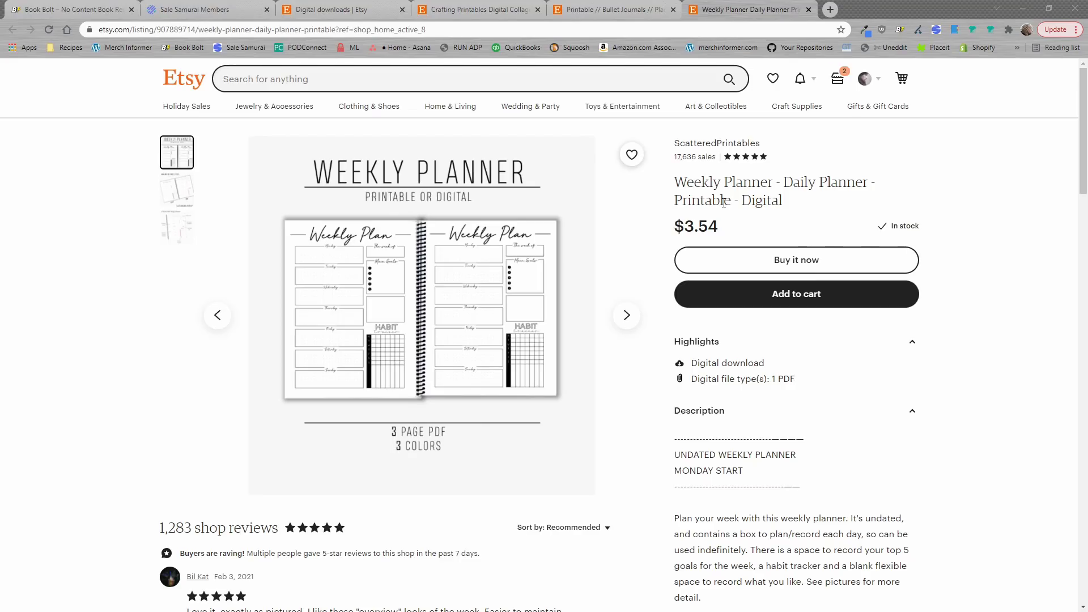
- Switch to Book Bolt, log in to the members area and open BookBolt Designer from the Create tools
click(65, 5)
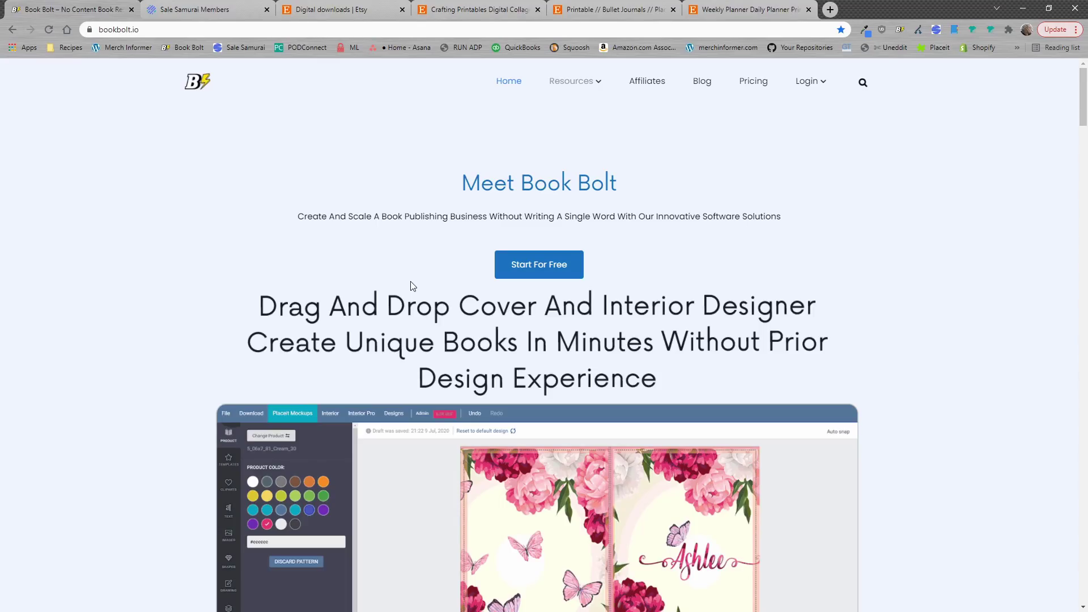
mouse_move(807, 85)
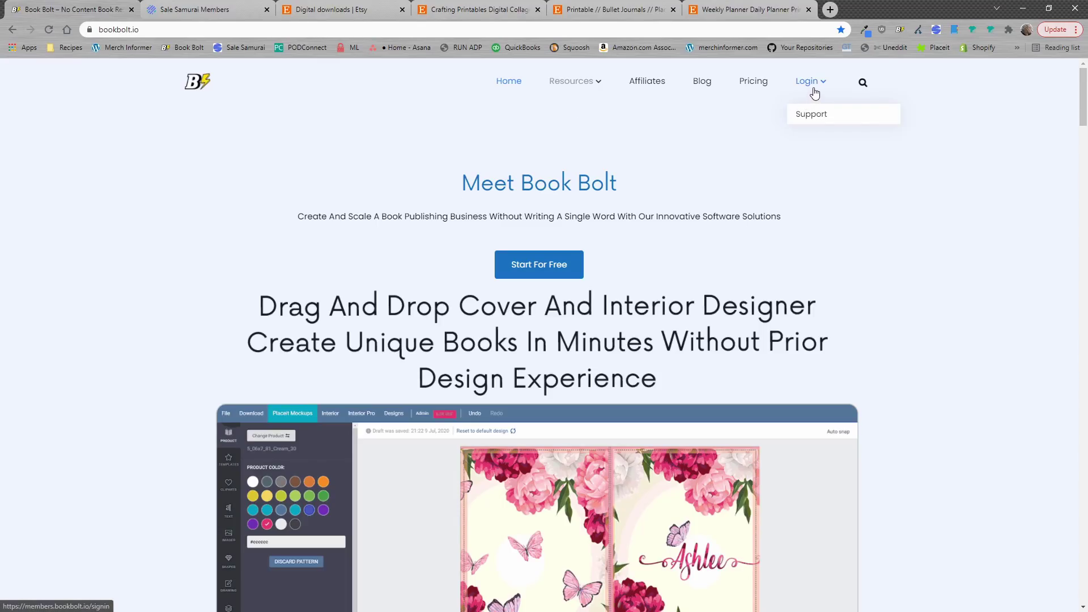
click(811, 88)
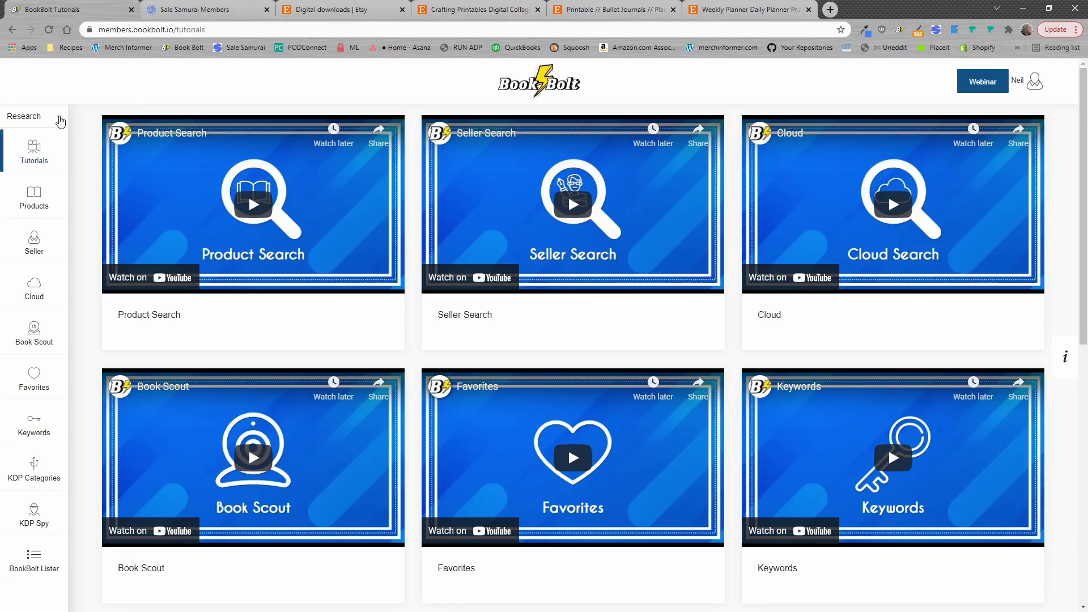
click(40, 119)
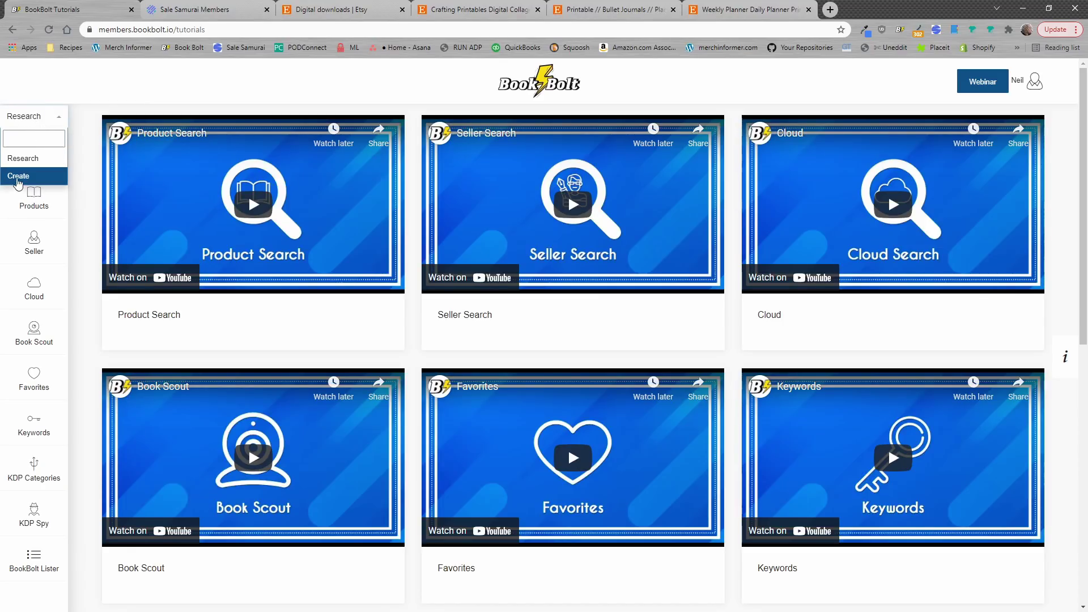
click(24, 178)
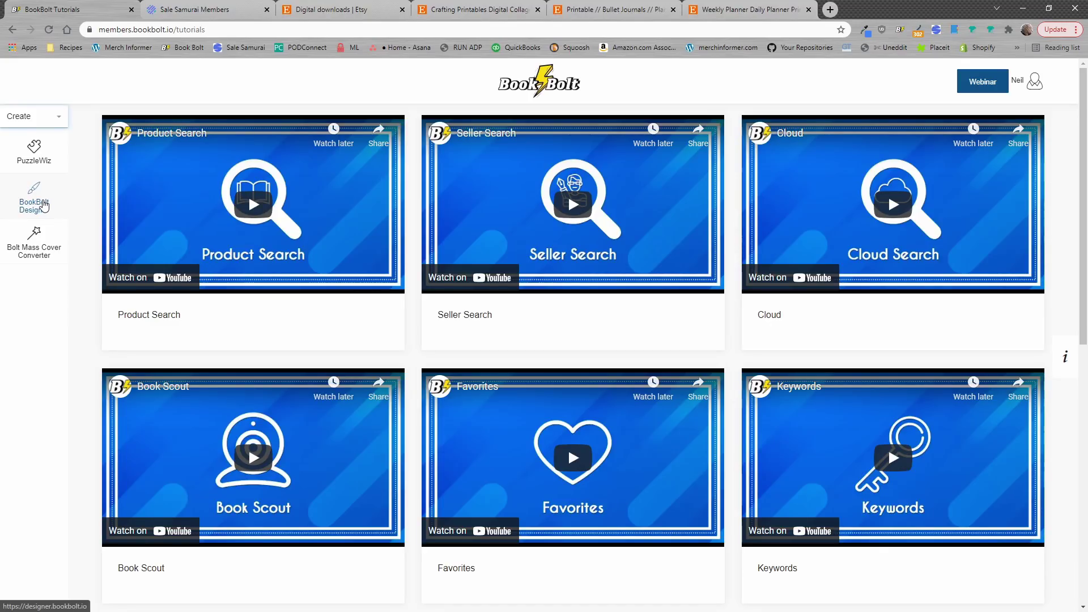
click(43, 205)
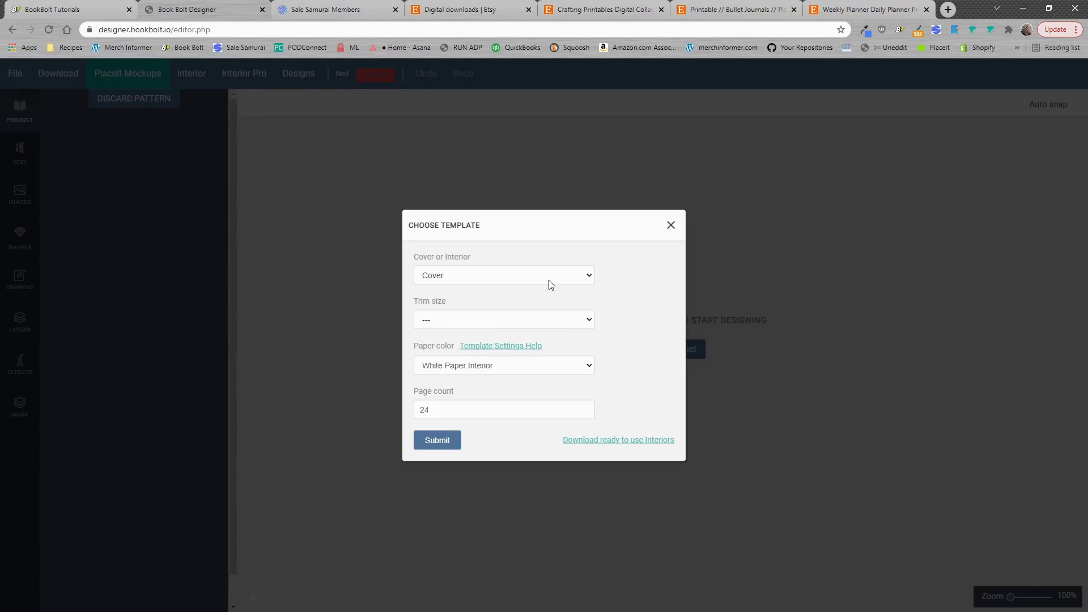
- Create an interior template with a 6 x 9 in trim size, bleed and a page count of 100
click(590, 281)
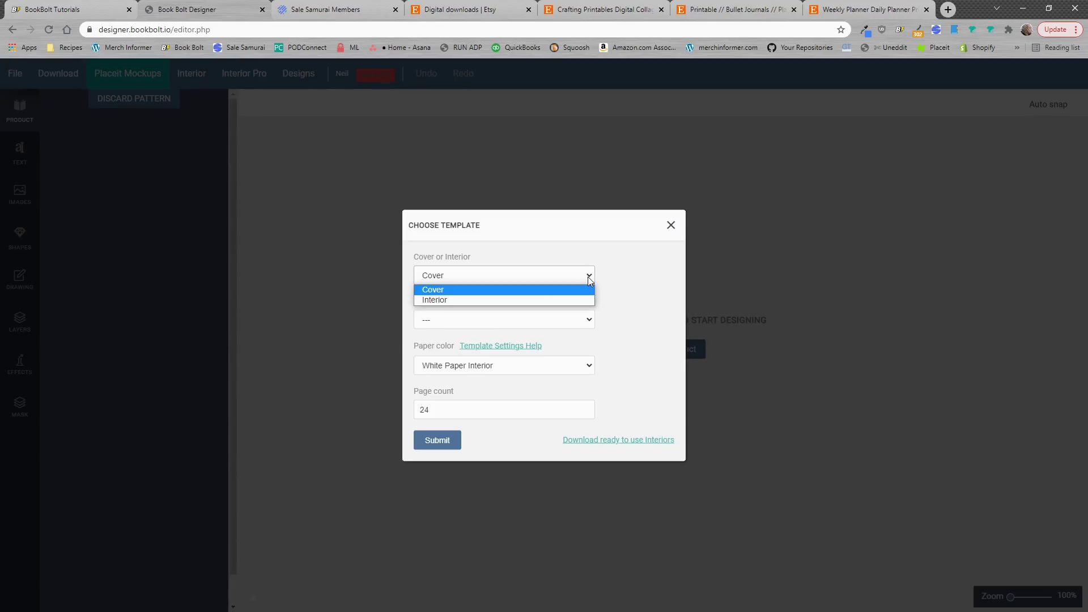
click(446, 299)
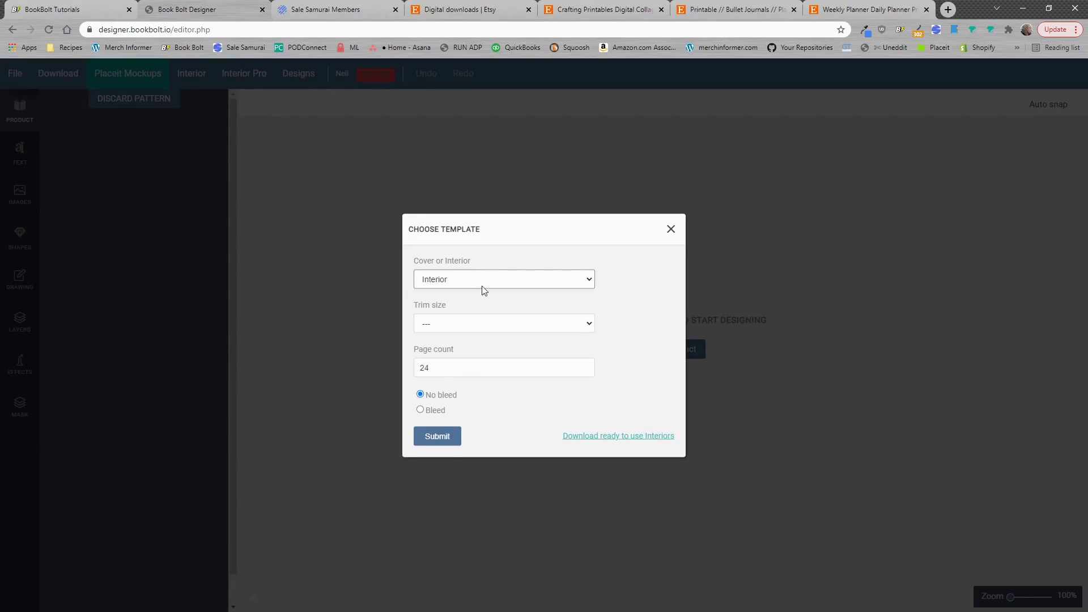
click(497, 325)
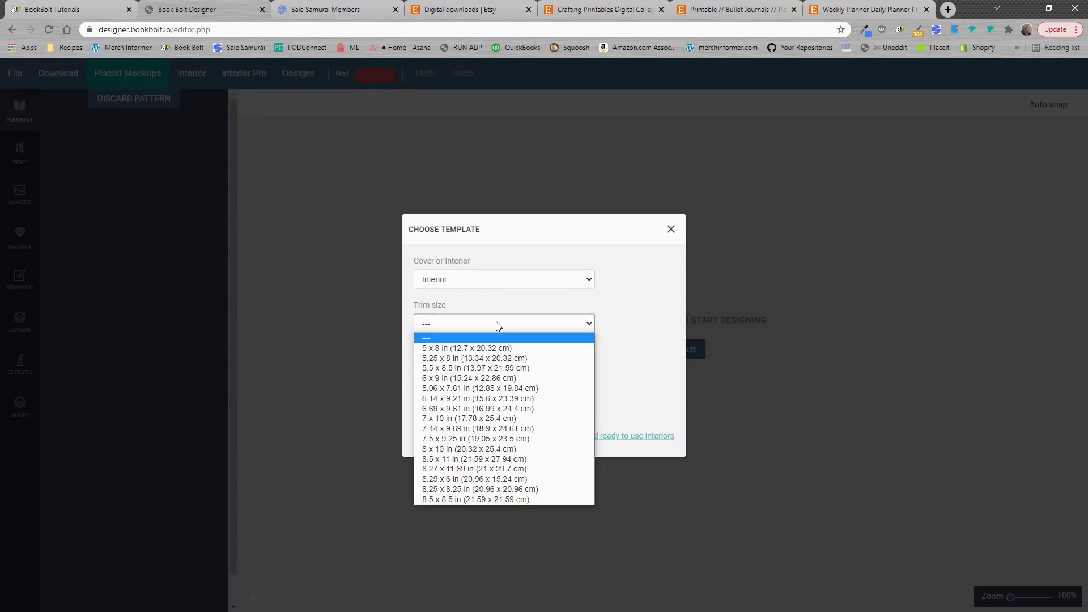
click(468, 379)
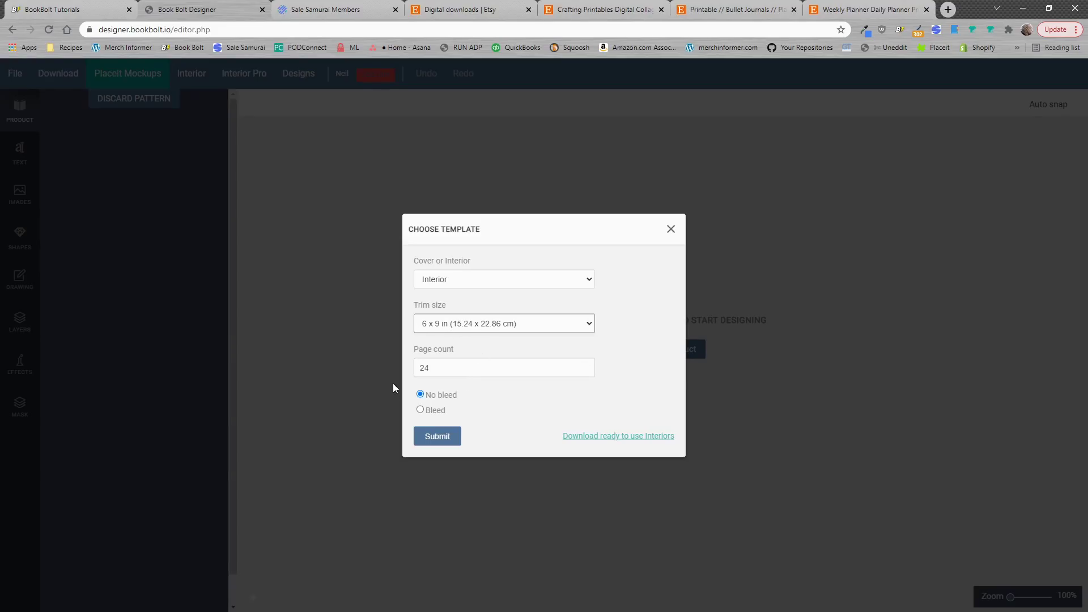
click(419, 409)
double_click(517, 367)
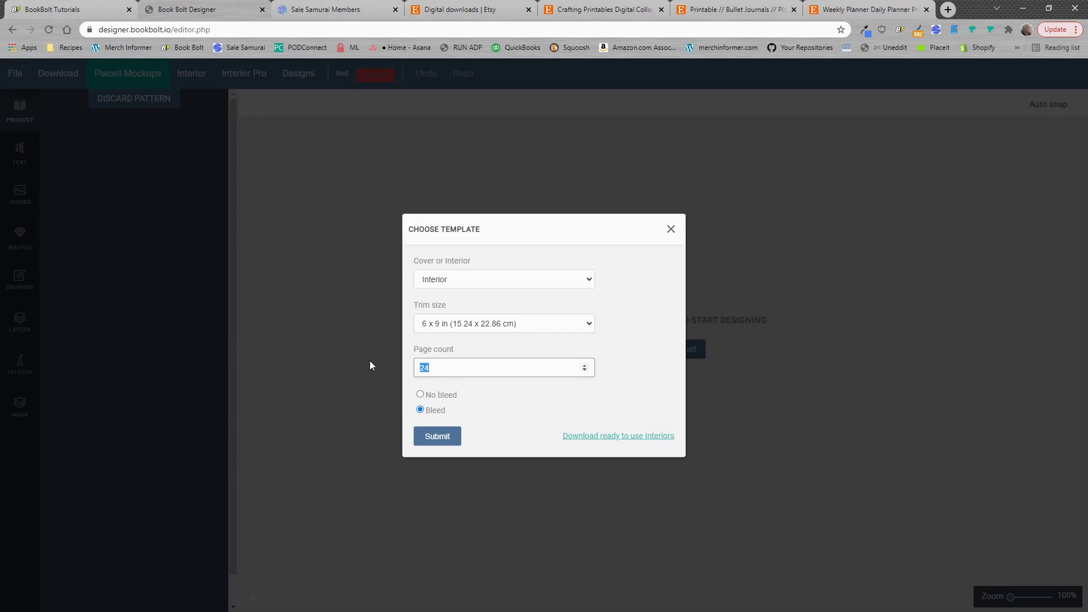
text(100)
click(440, 442)
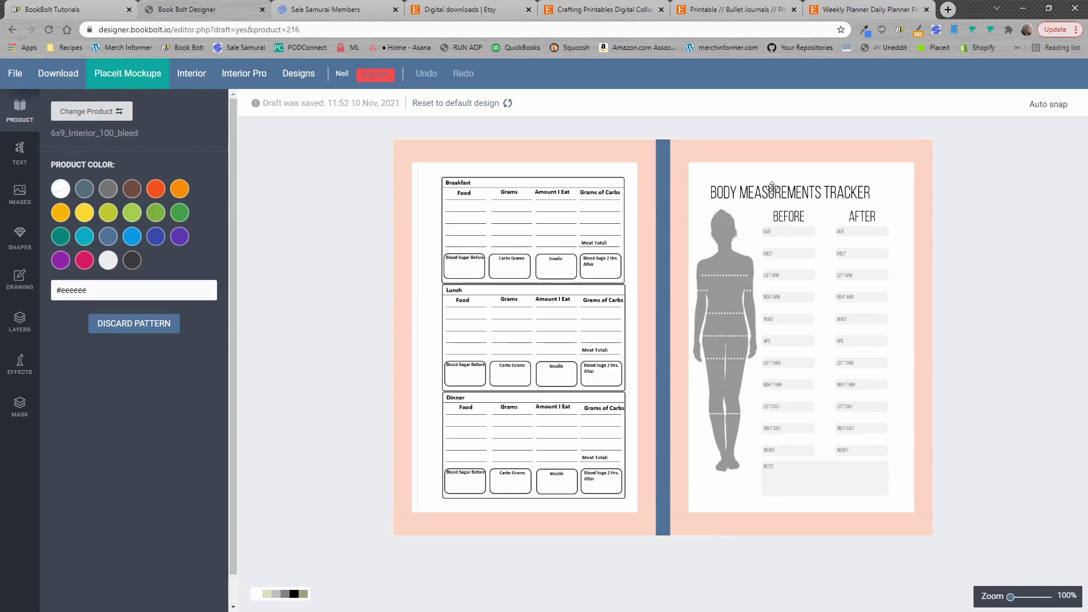
- Export the meal log and body measurements interior as a PDF, and look through its pages before downloading the file
click(59, 75)
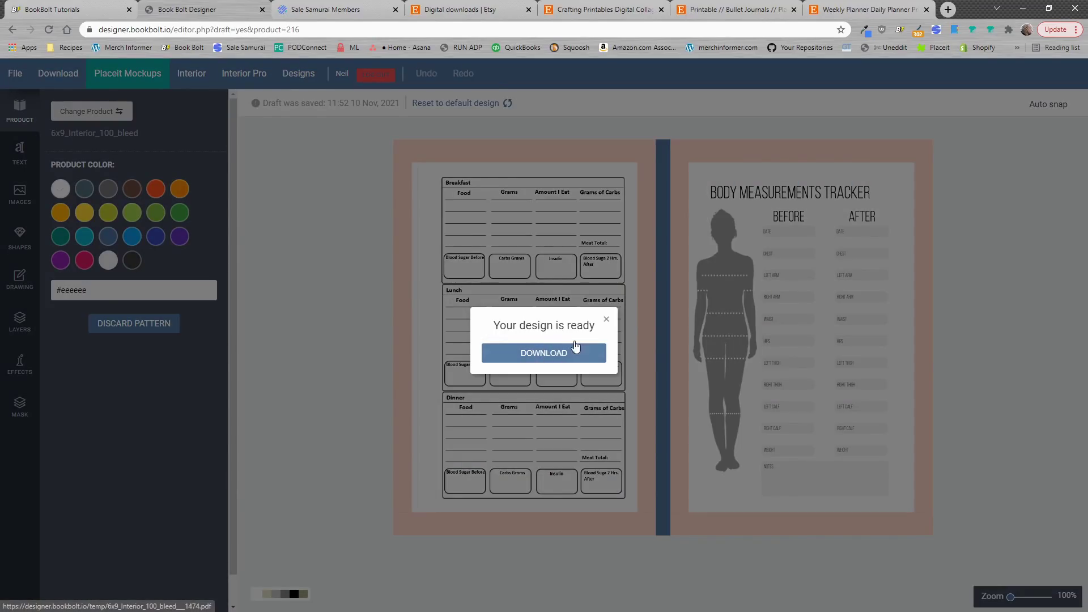
click(542, 352)
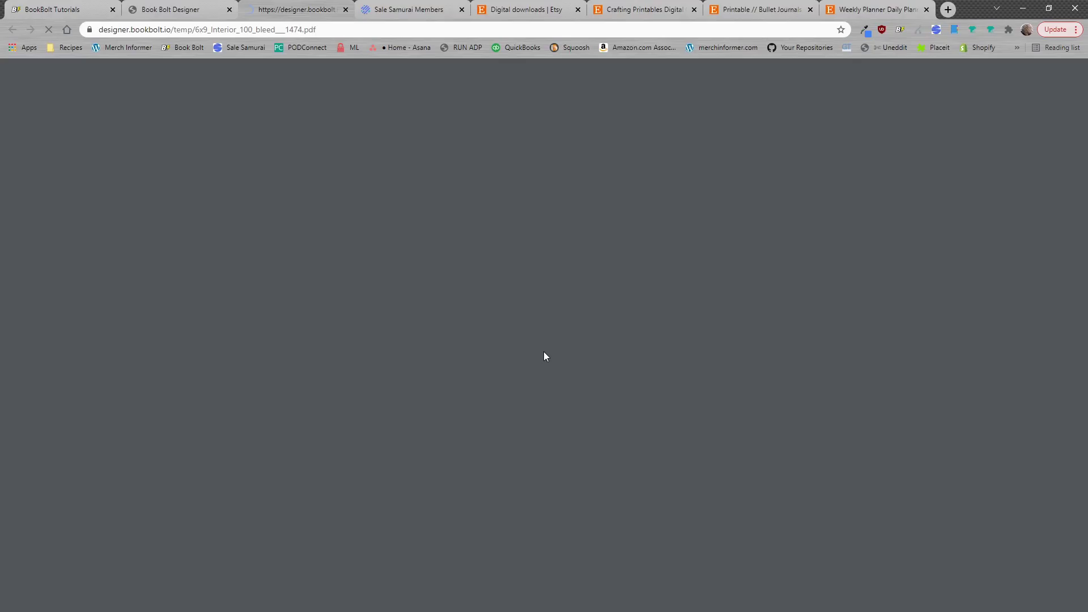
scroll(567, 238, down, 20)
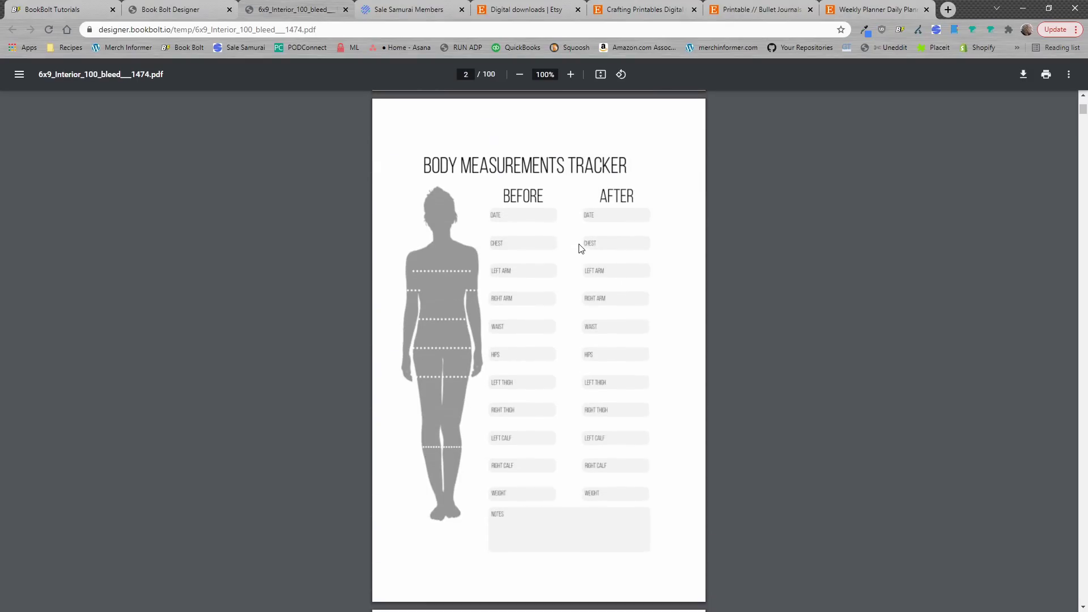
scroll(577, 260, up, 3)
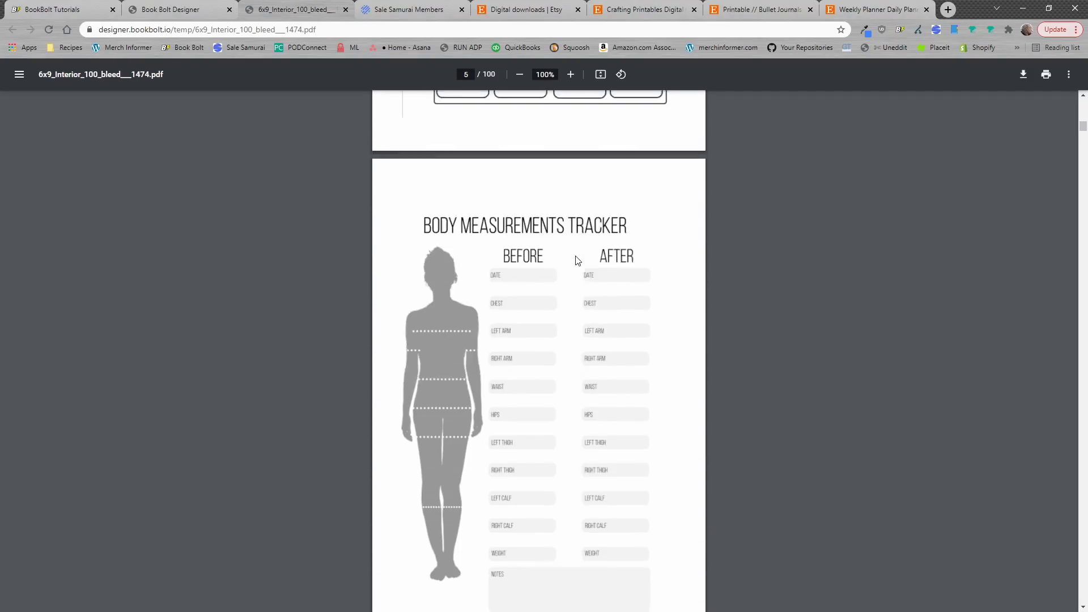
scroll(577, 260, down, 6)
scroll(576, 260, down, 4)
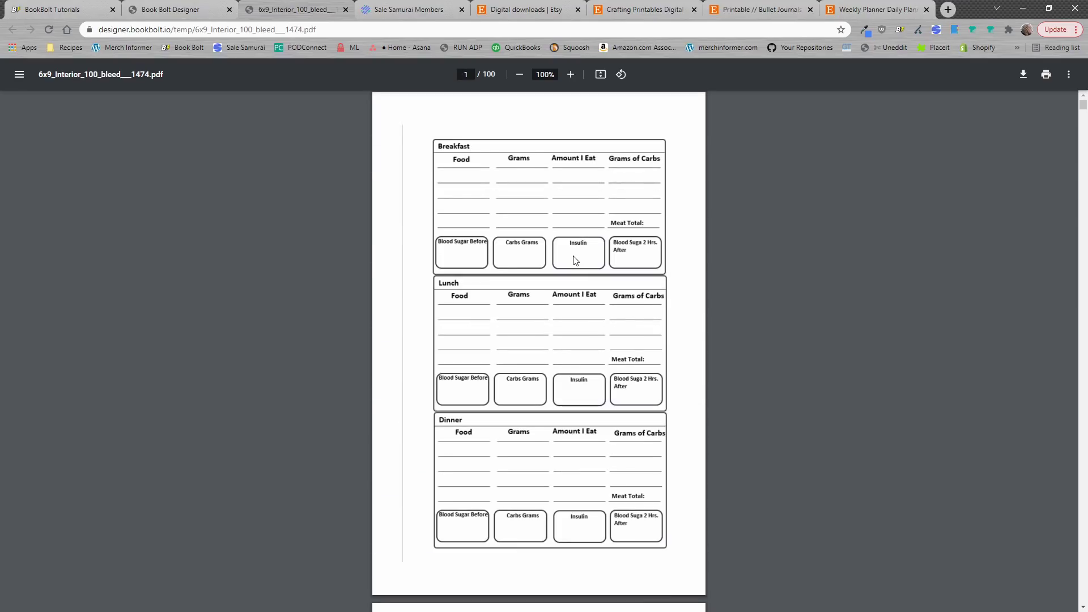
click(1024, 75)
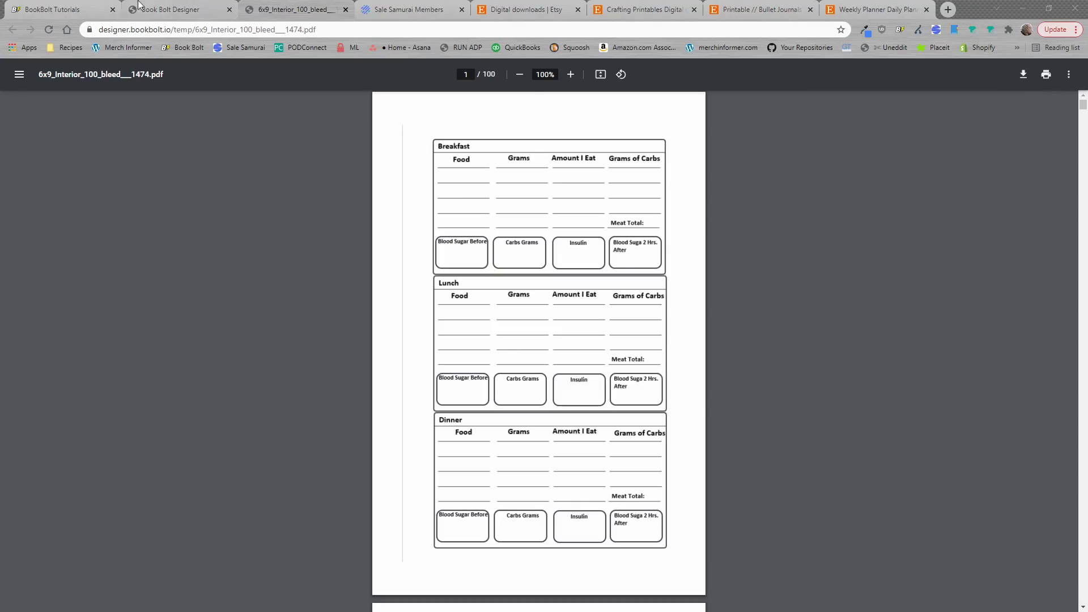
- Return to the Book Bolt members area and open the Book Bolt home page
click(86, 7)
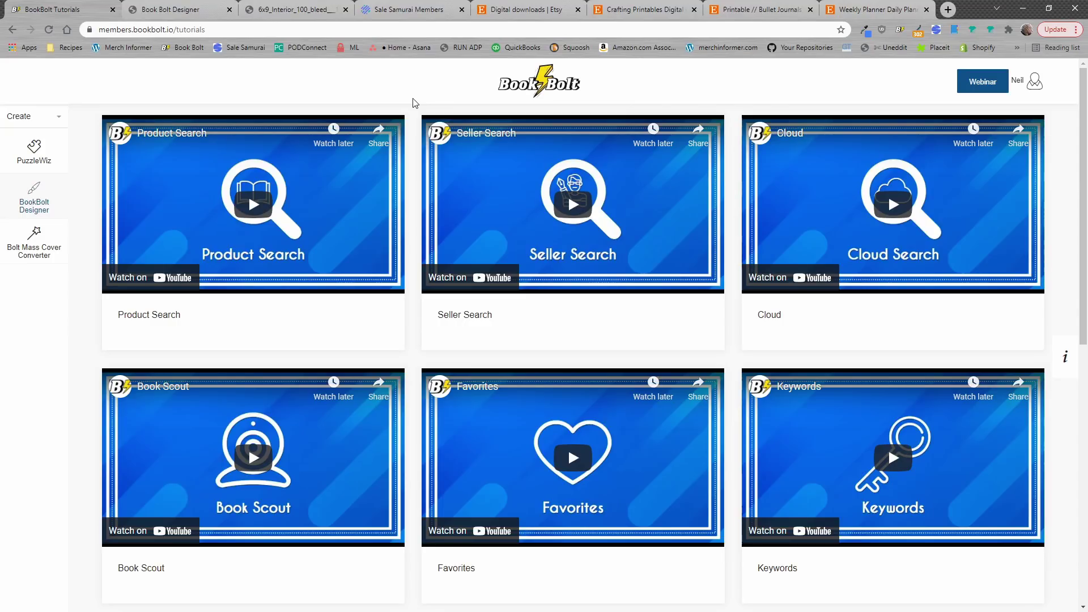
click(189, 47)
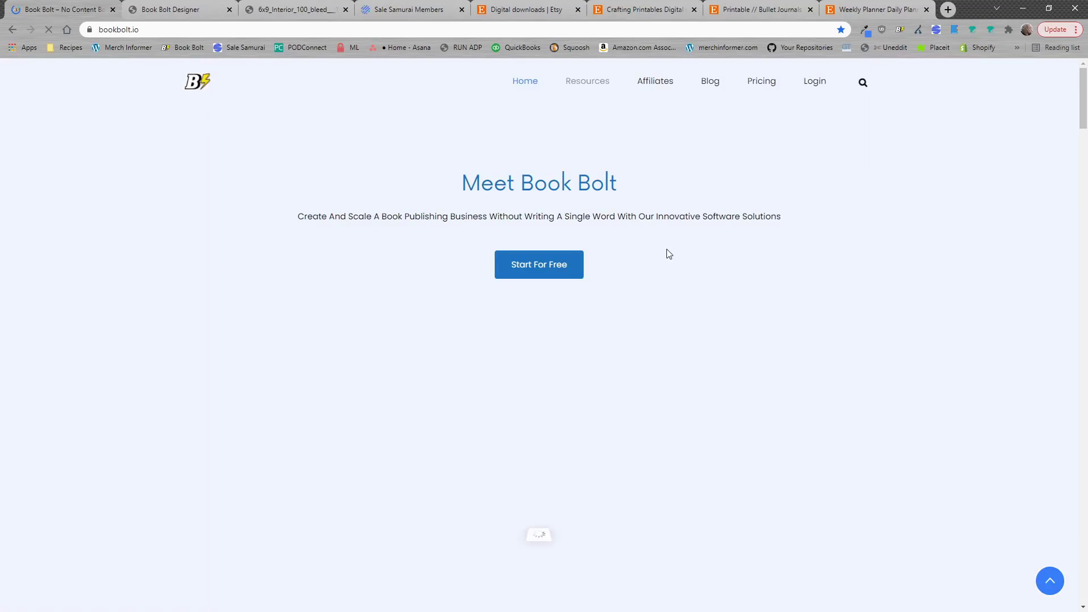
- Open the Interior Wizard from Book Bolt's resources and launch its Interior Generator
mouse_move(590, 84)
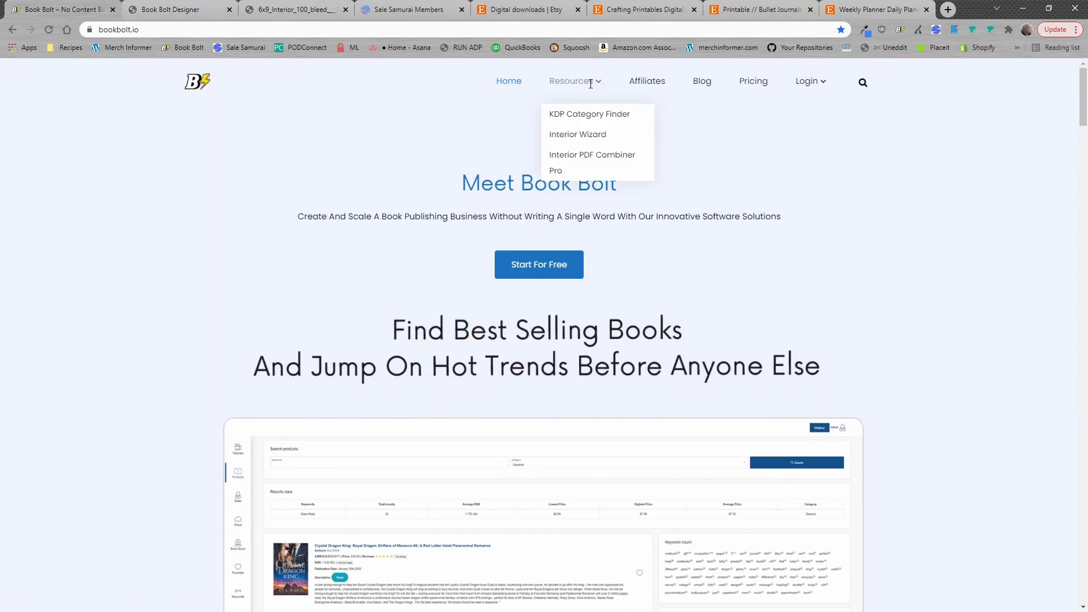
click(597, 136)
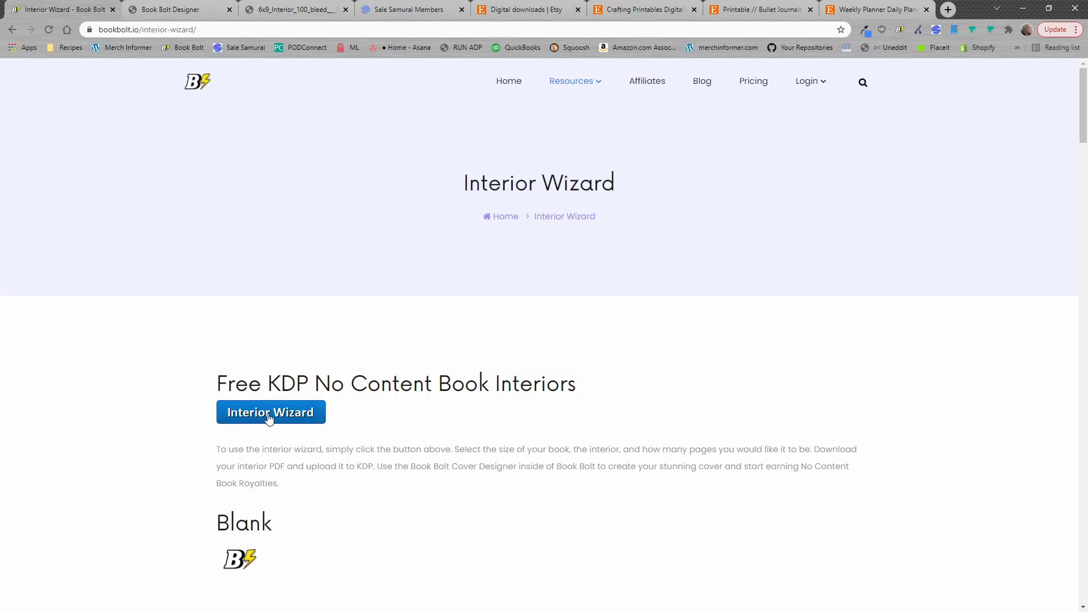
click(266, 414)
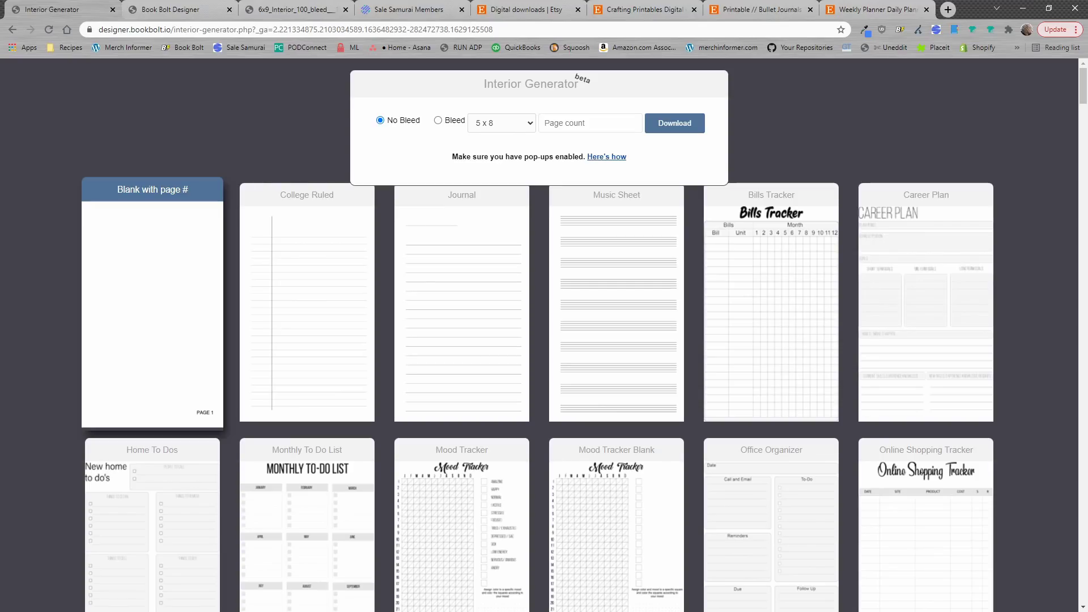
- Switch to the ScatteredPrintables shop on Etsy and examine its bullet journal and planner listings for interior ideas
click(715, 7)
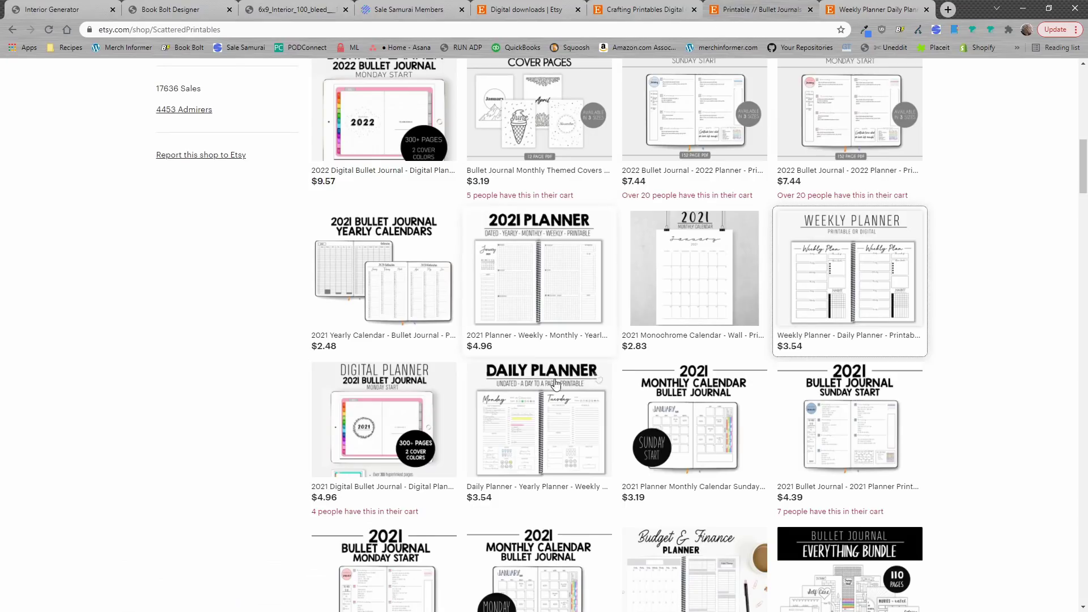
scroll(488, 418, up, 9)
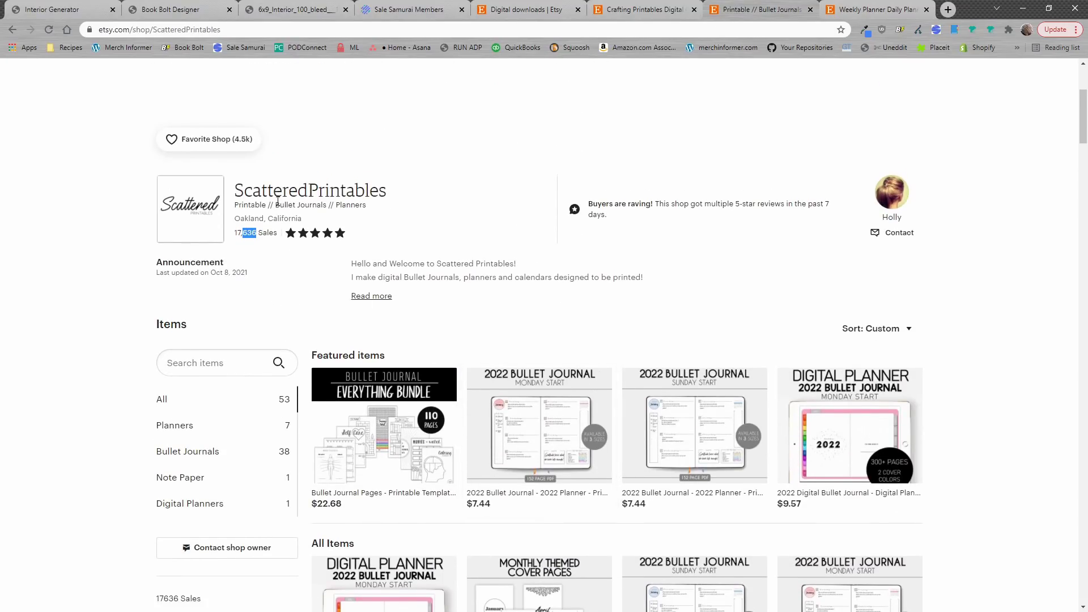
drag(282, 204, 332, 205)
double_click(338, 206)
scroll(575, 345, down, 8)
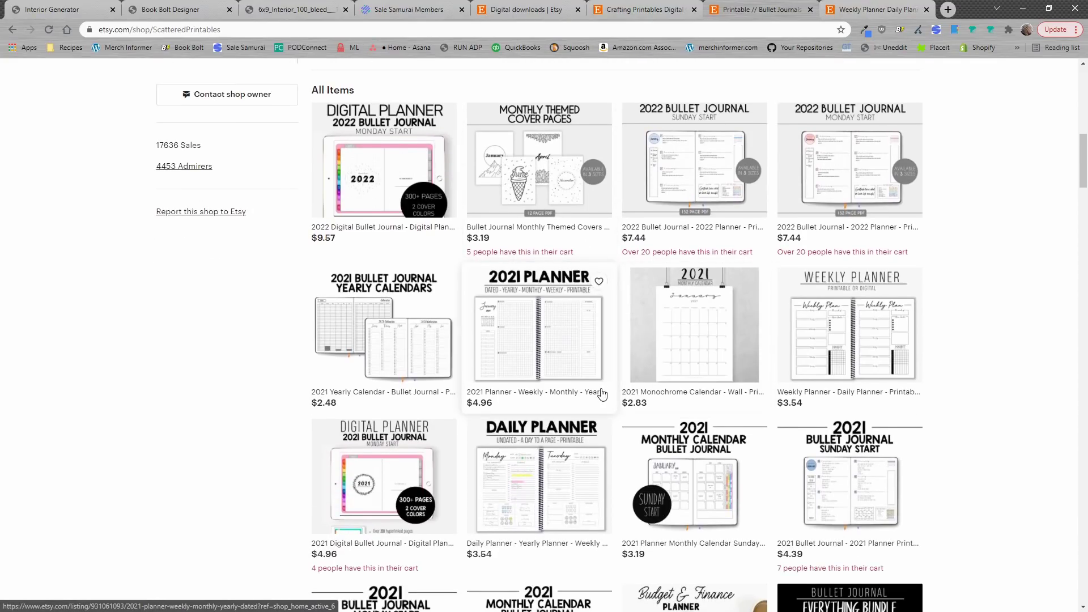
scroll(575, 345, down, 2)
scroll(588, 394, down, 3)
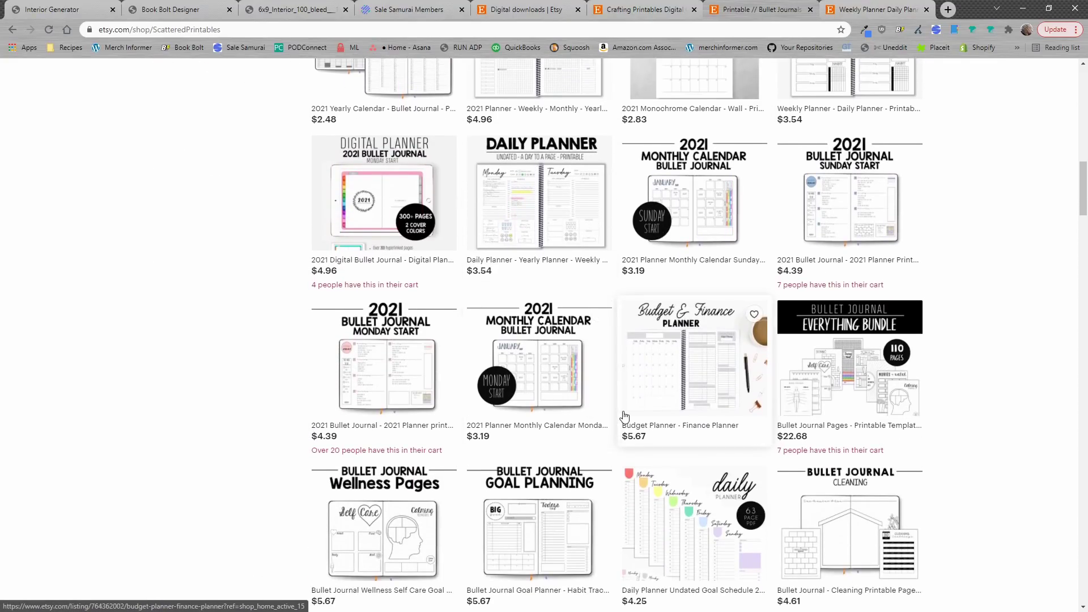
scroll(587, 395, down, 4)
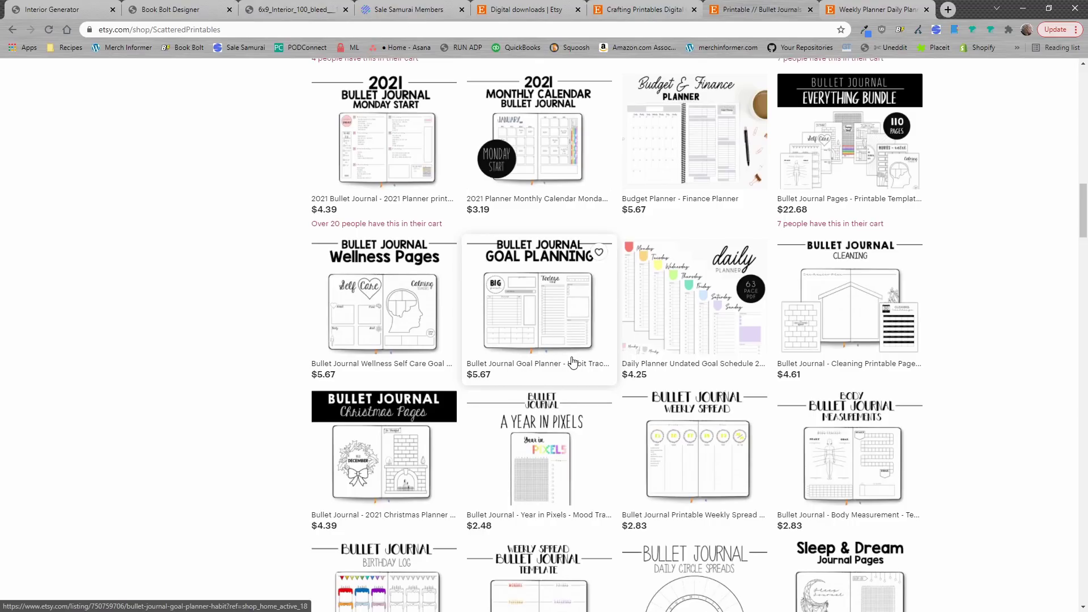
scroll(631, 381, down, 3)
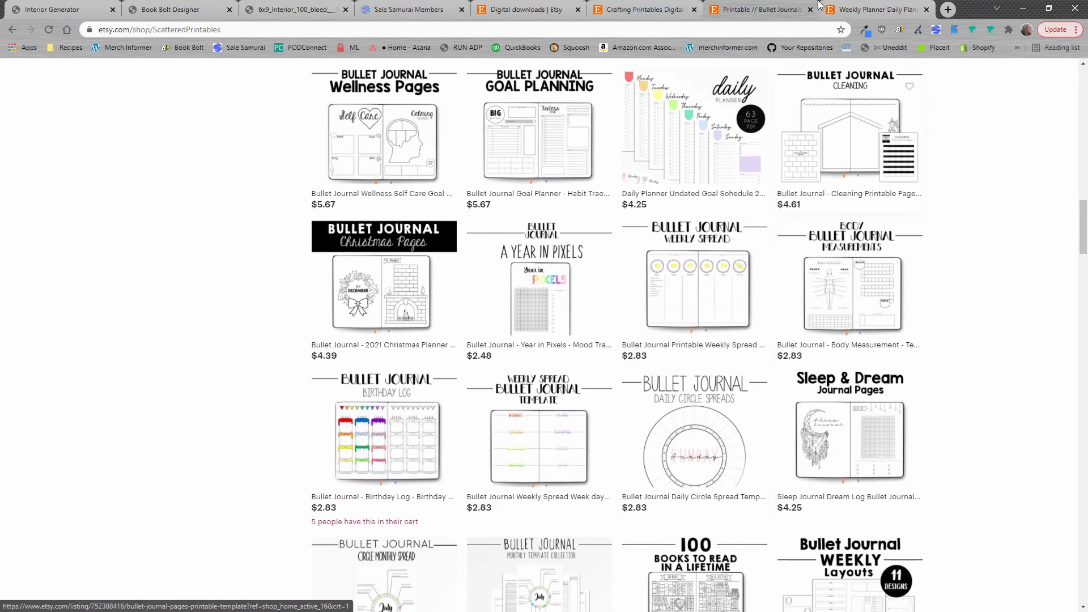
- Return to the Book Bolt Interior Generator, select the Journal interior and browse the other available templates
click(58, 7)
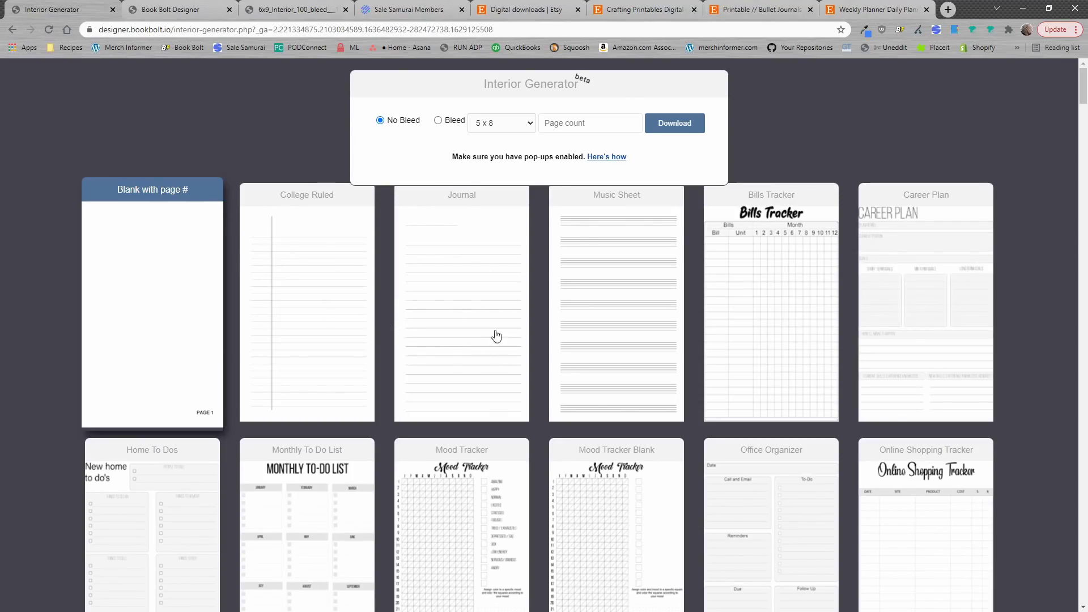
click(465, 279)
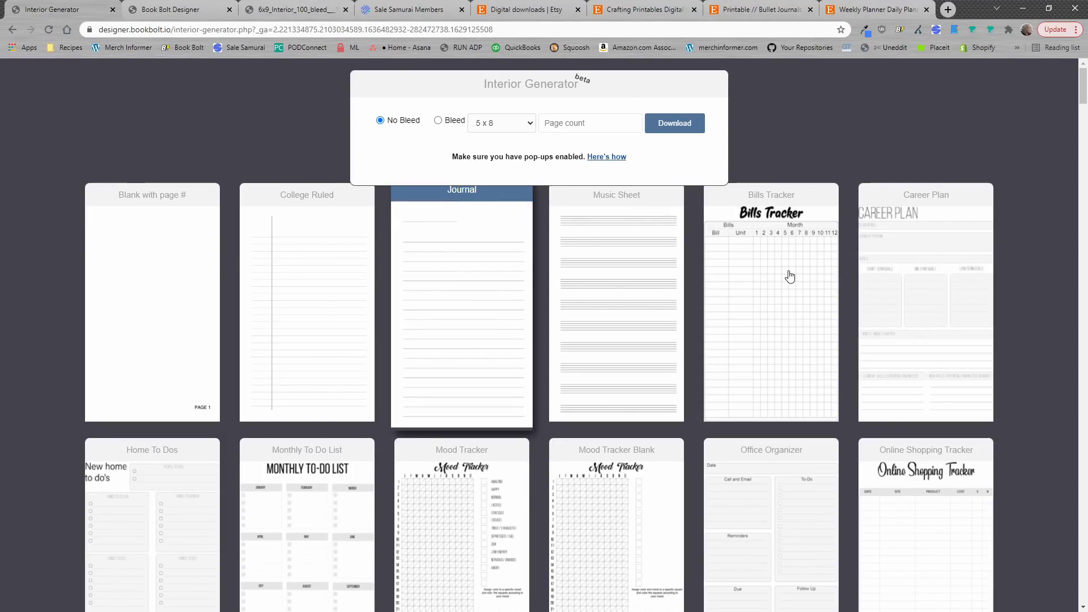
scroll(907, 292, down, 4)
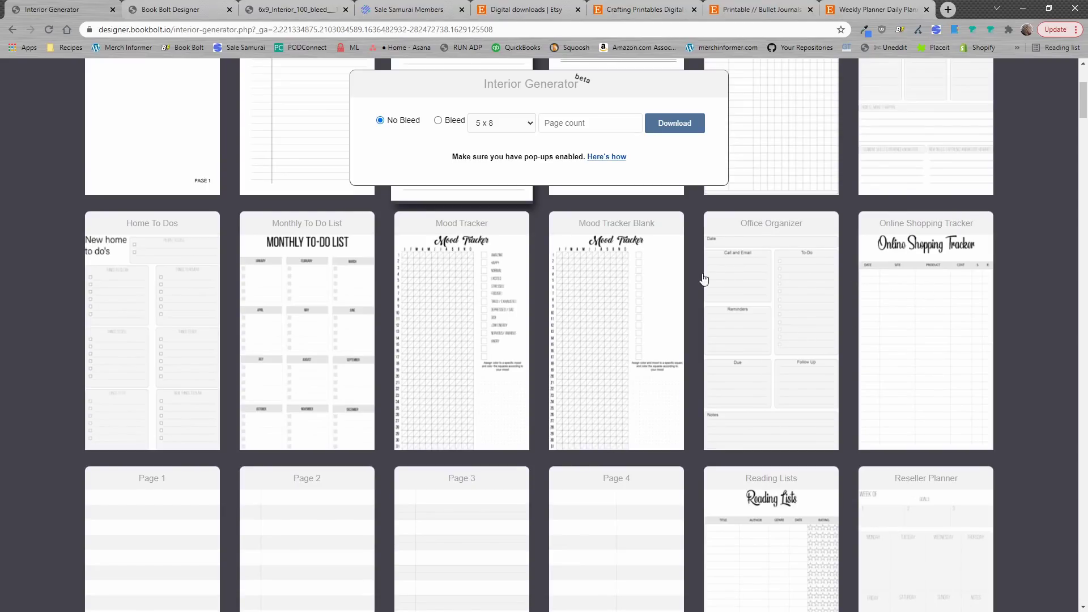
scroll(753, 383, down, 5)
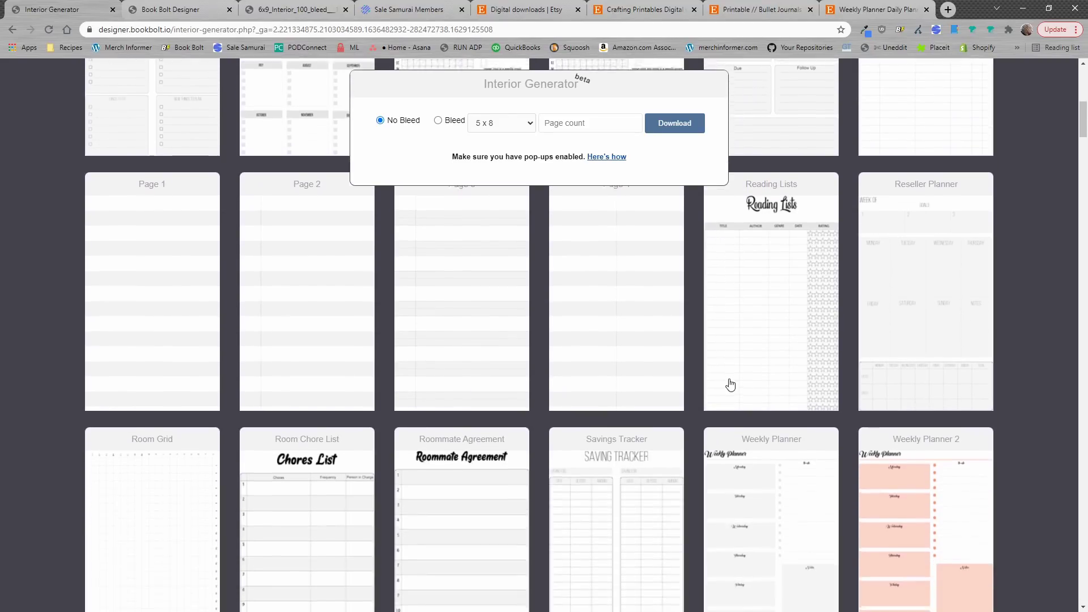
scroll(730, 385, down, 12)
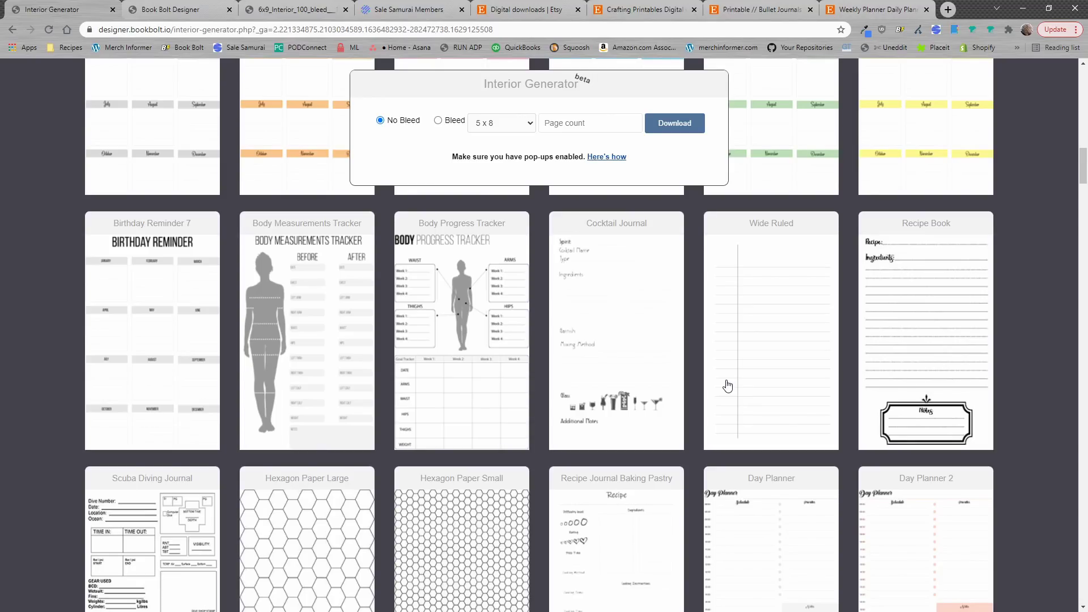
scroll(727, 386, up, 10)
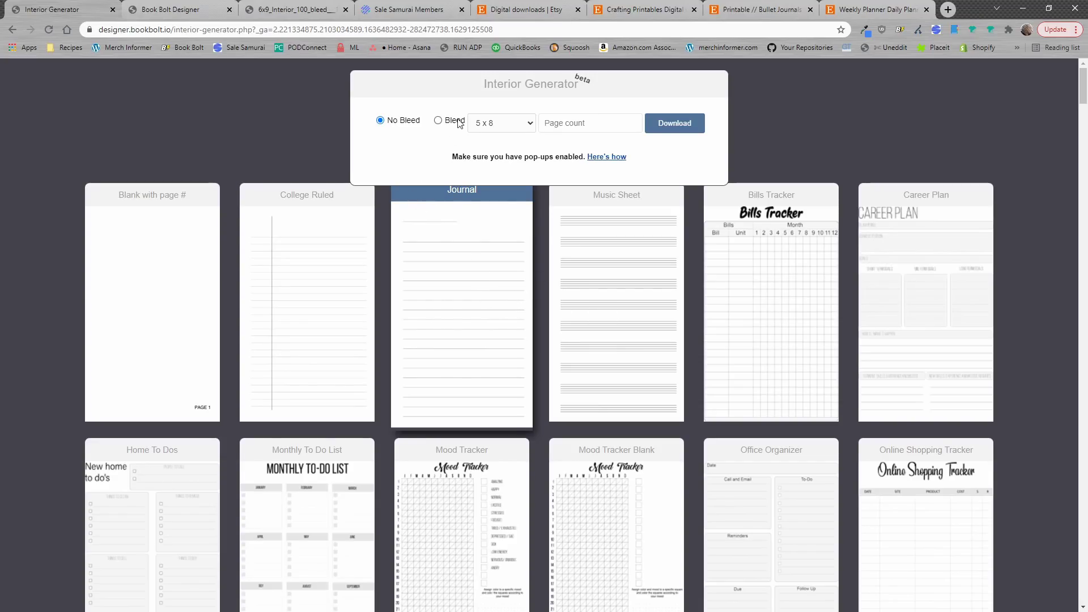
- Generate the Journal interior PDF with bleed, a 6 x 9 size and a page count of 1
click(438, 121)
click(512, 128)
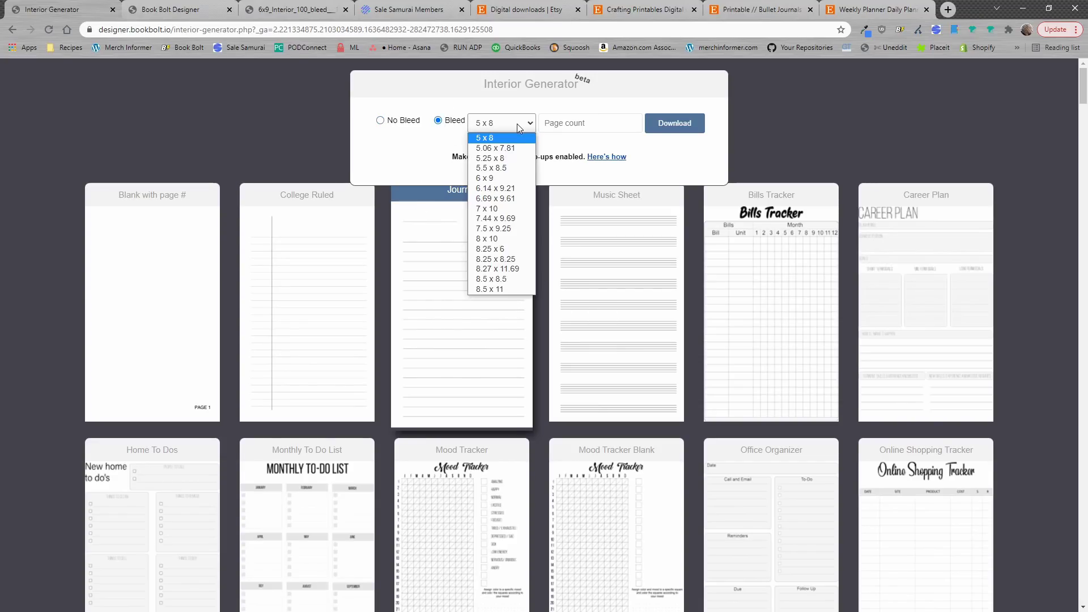
click(499, 177)
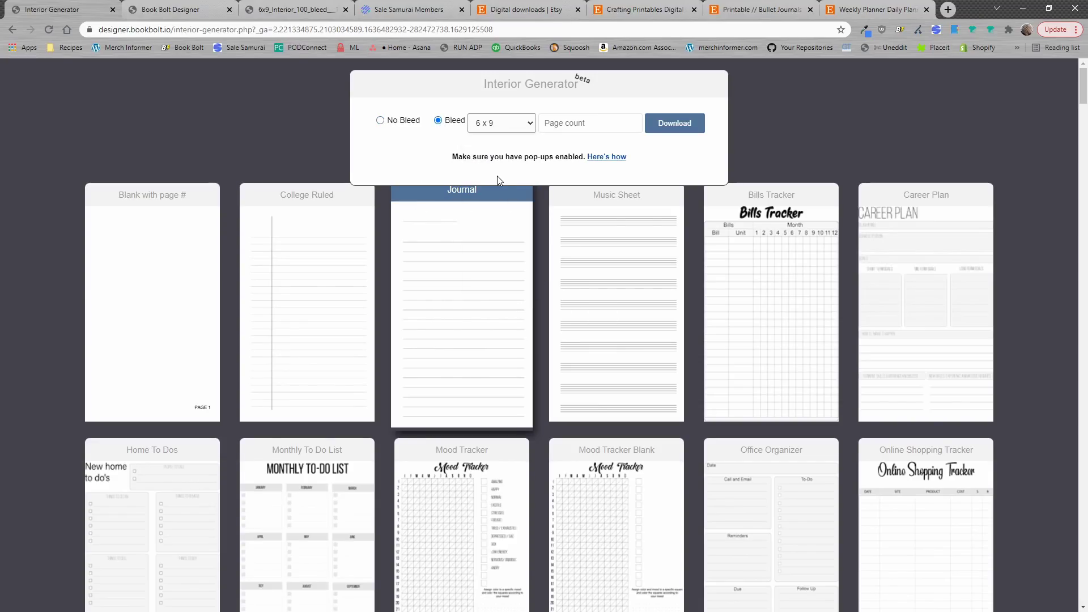
click(555, 132)
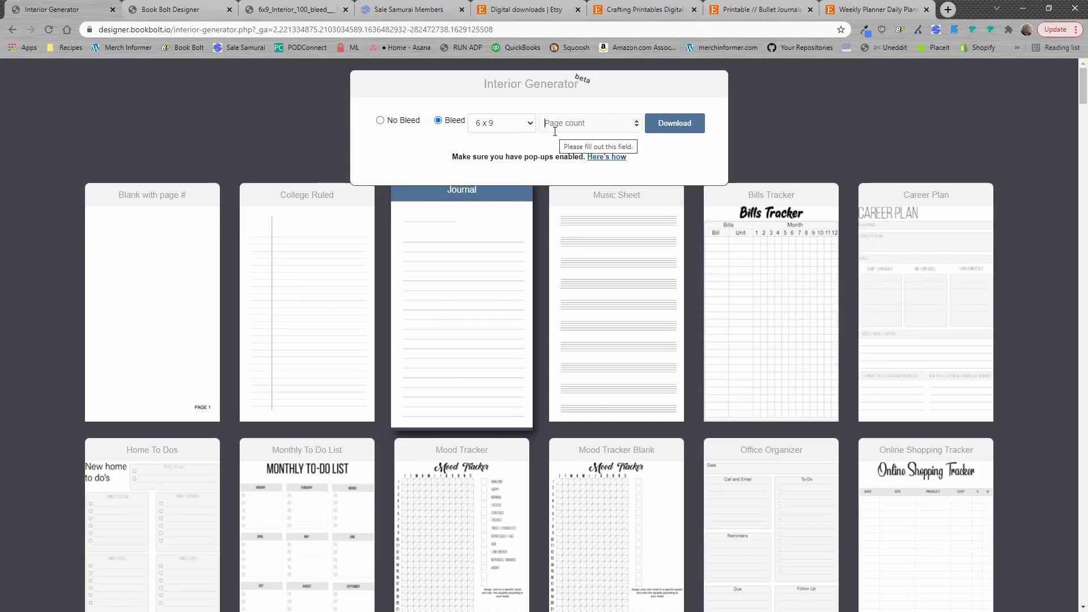
text(1)
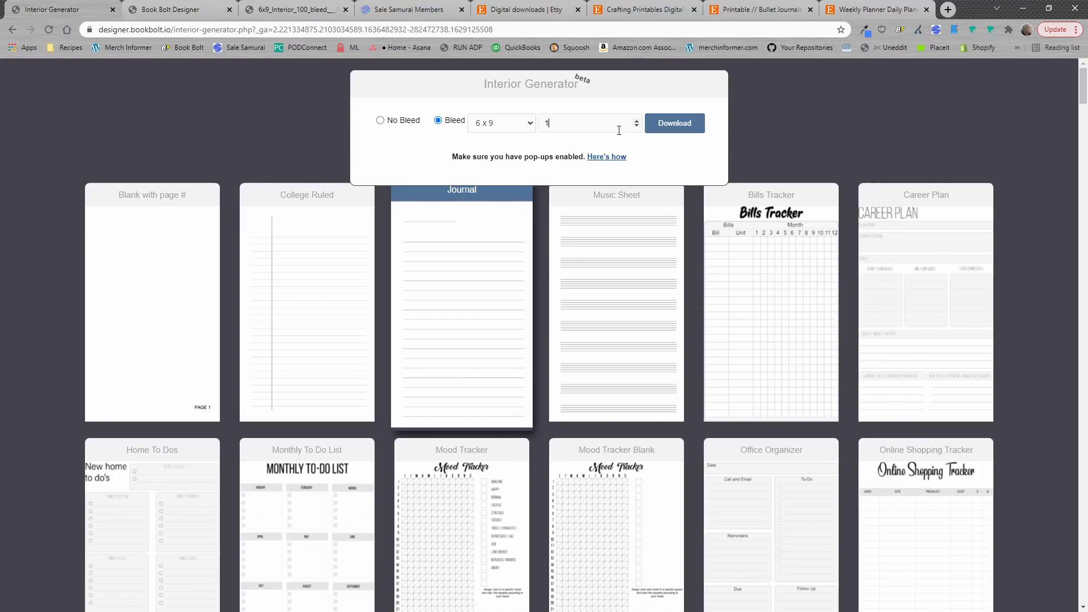
click(682, 134)
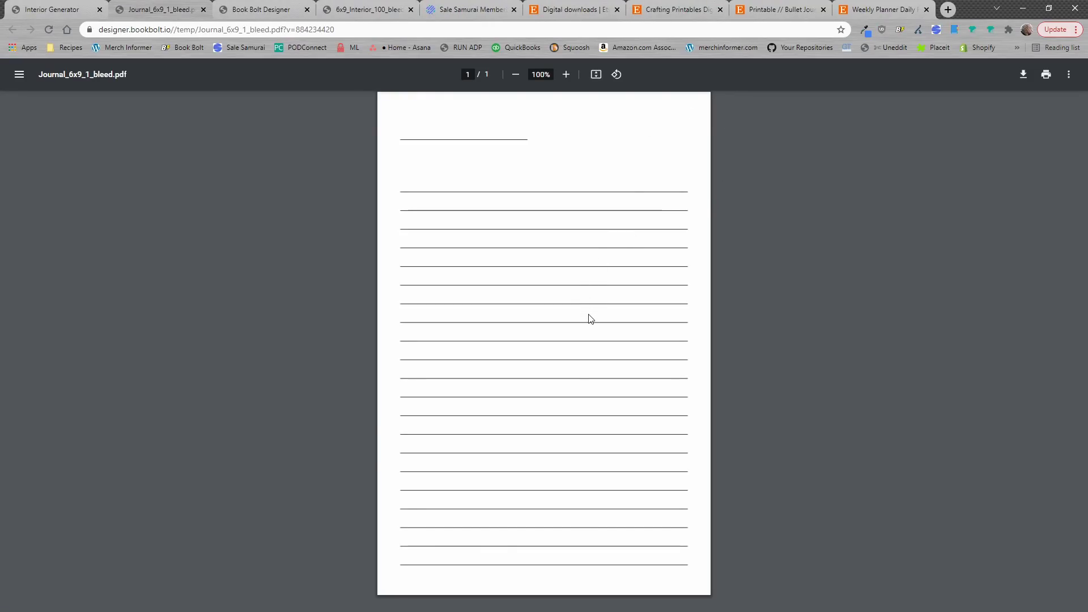
- Download Journal_6x9_1_bleed.pdf and open the saved file to view its page
click(1023, 76)
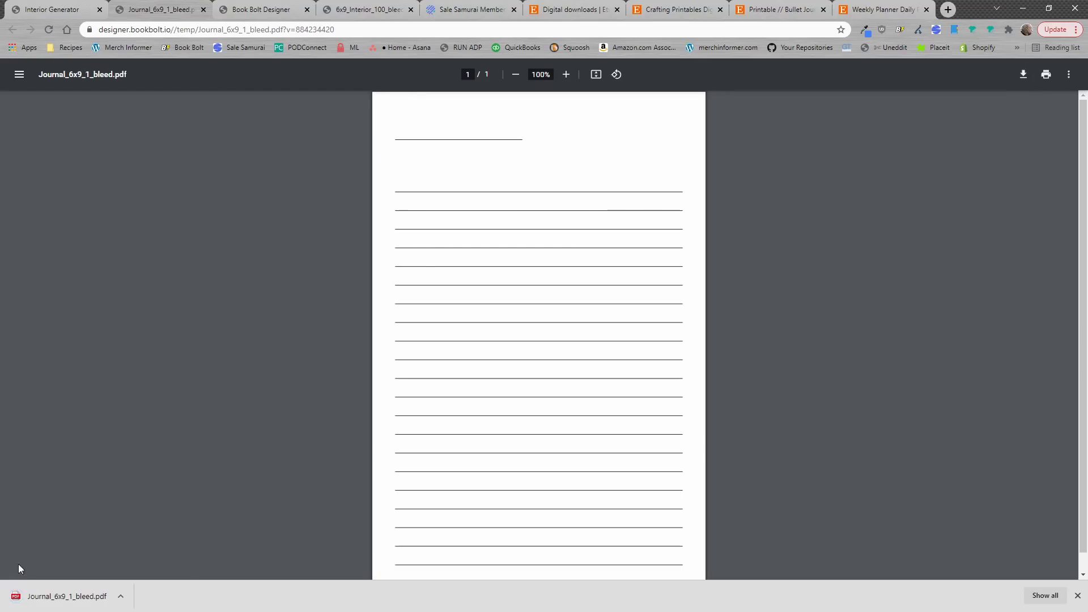
click(55, 596)
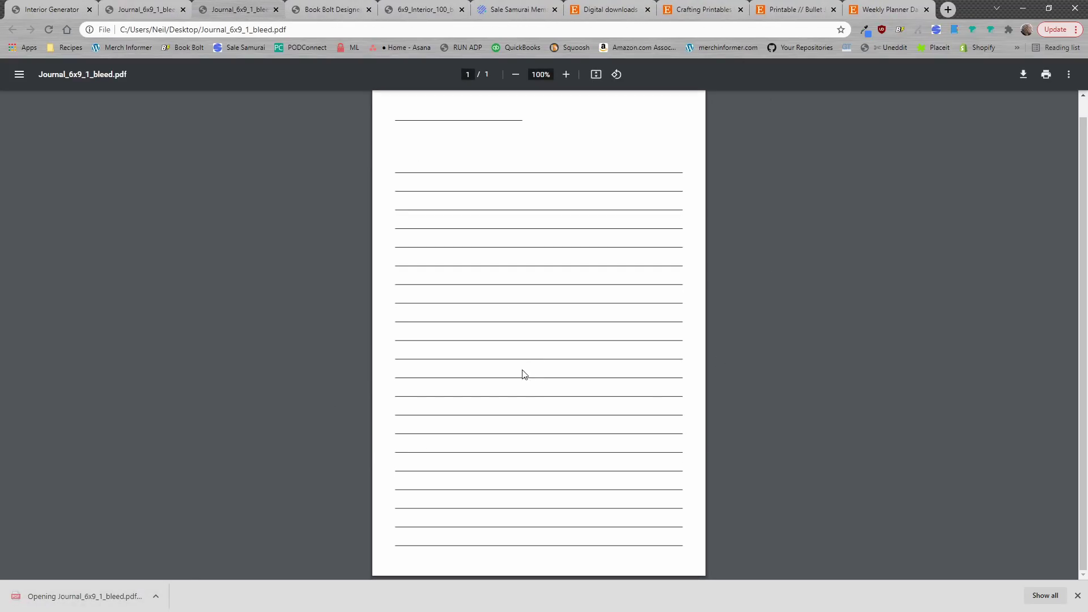
scroll(524, 374, up, 1)
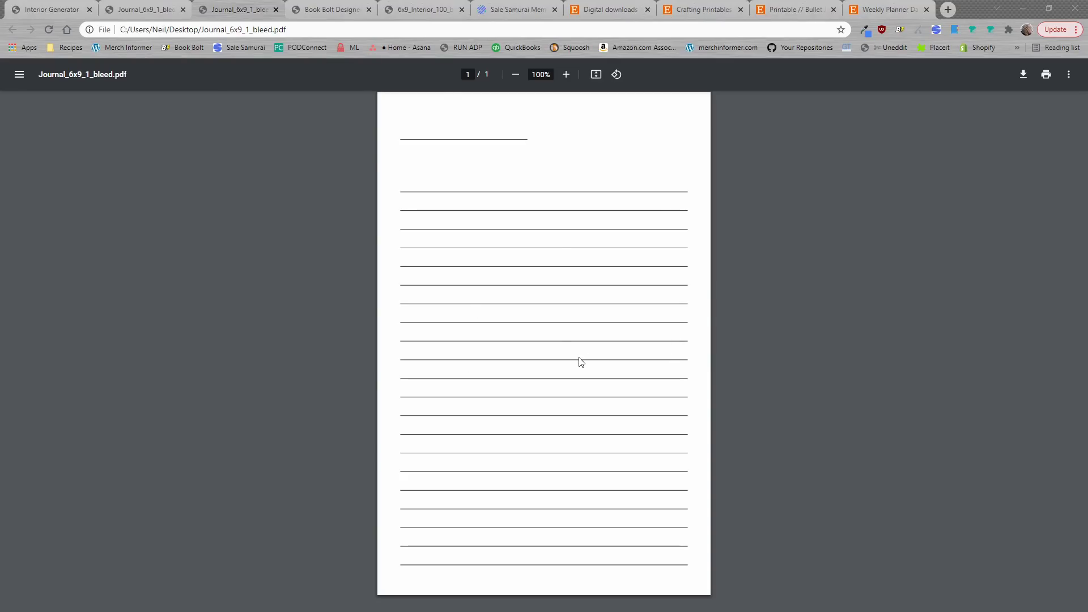
- Search Google for "google slides", open Google Slides for personal use and create a blank presentation
click(947, 10)
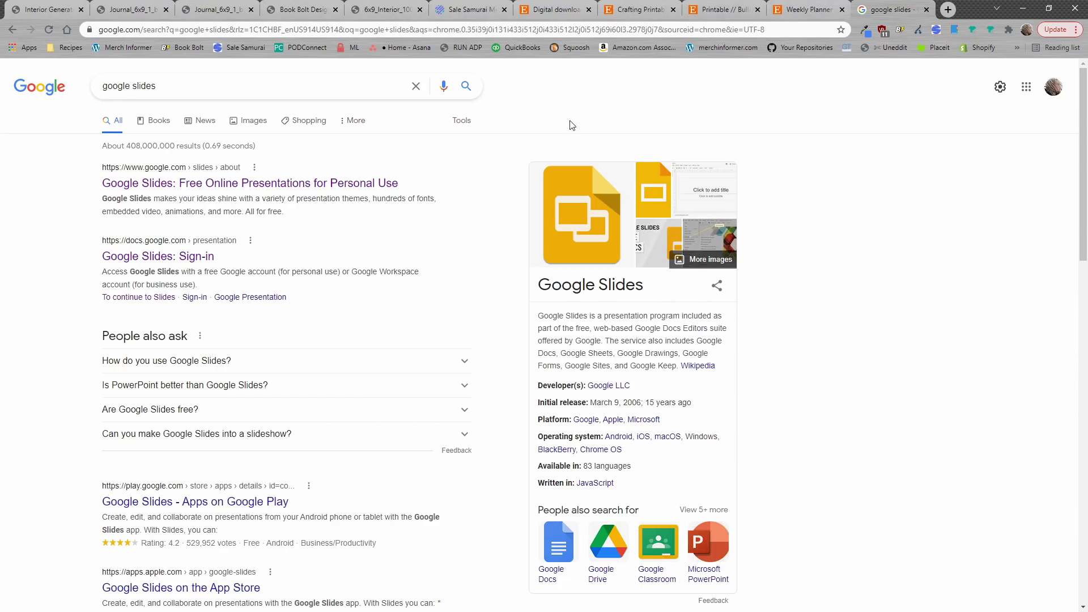
click(312, 183)
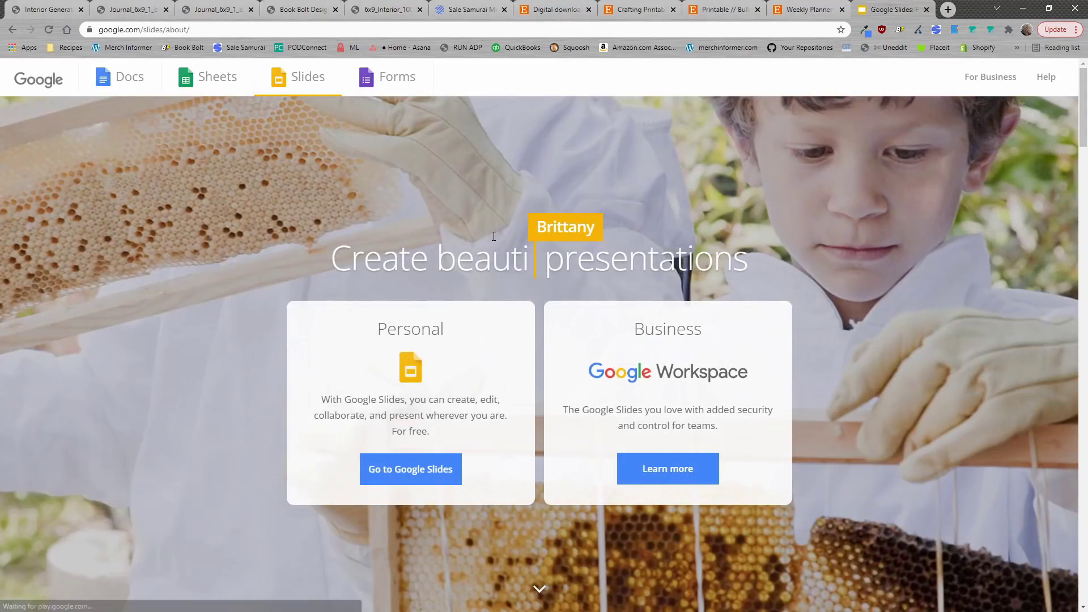
click(411, 473)
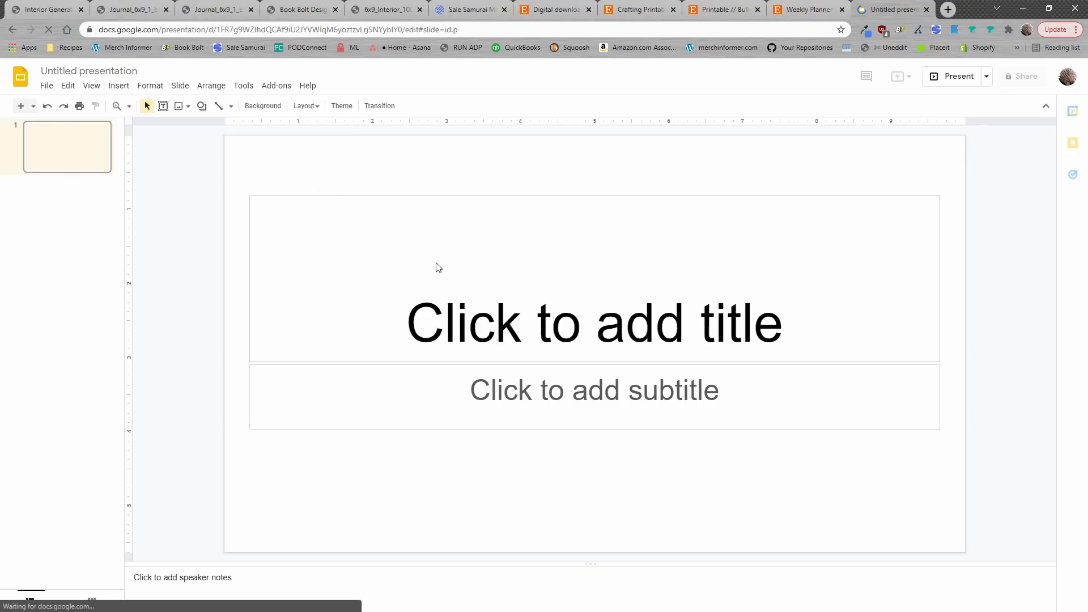
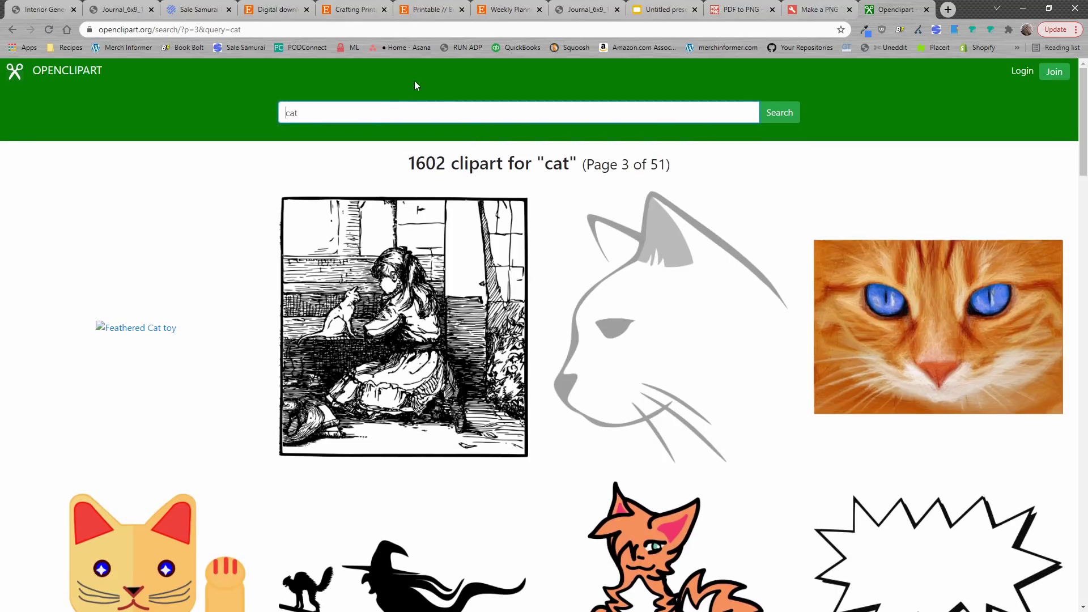
- Search Openclipart for "cat pattern" and look through the clipart results
text(tern)
click(792, 116)
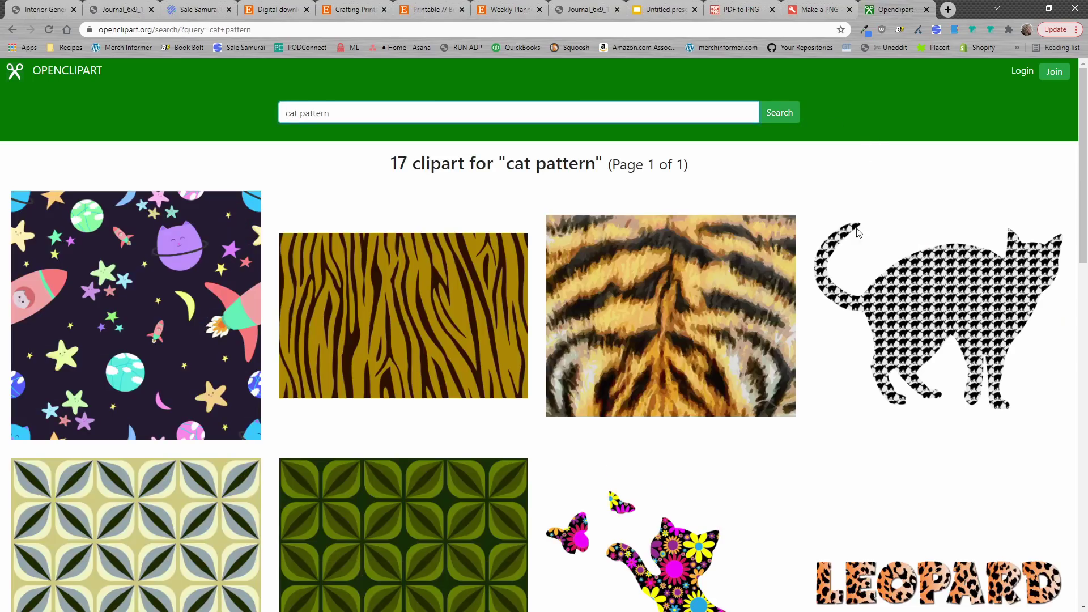
scroll(680, 287, down, 4)
scroll(685, 310, down, 12)
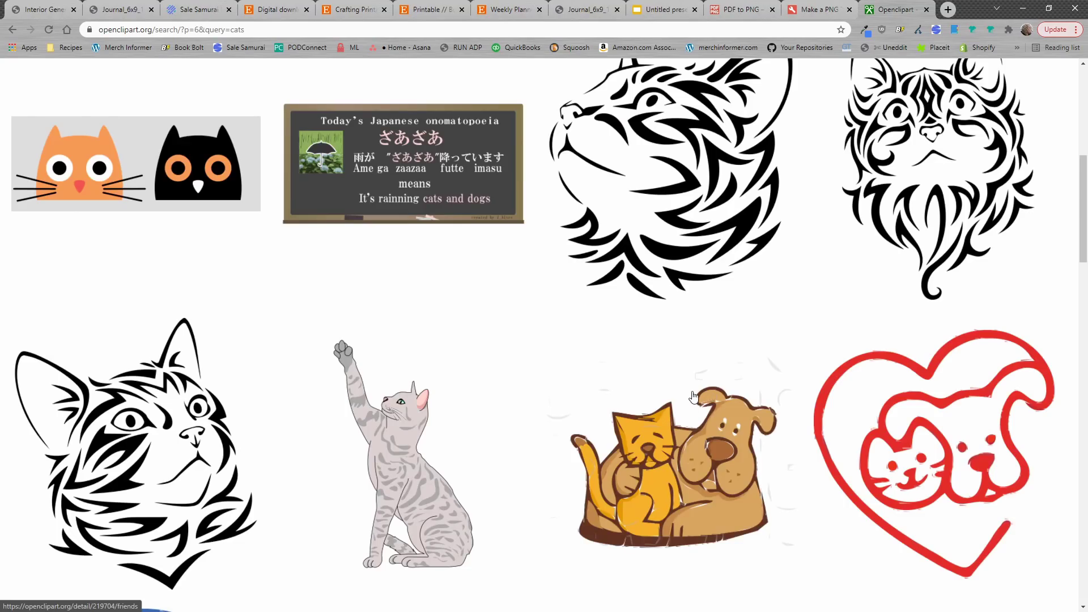
- Look through page 6 of the "cats" clipart results and open the Tribal Kitten image's detail page
scroll(691, 396, down, 3)
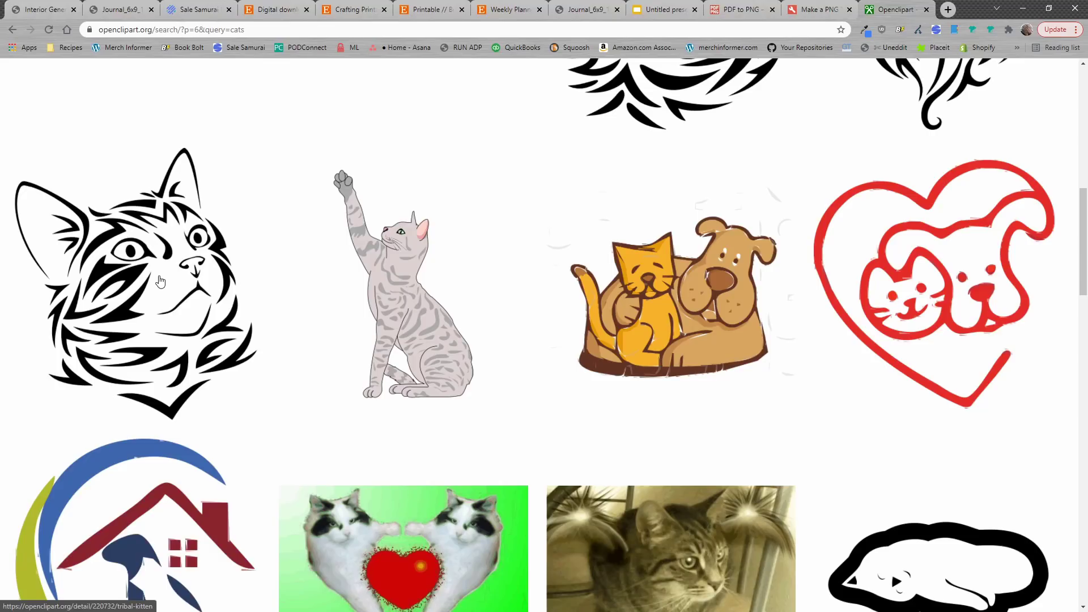
click(634, 7)
click(893, 7)
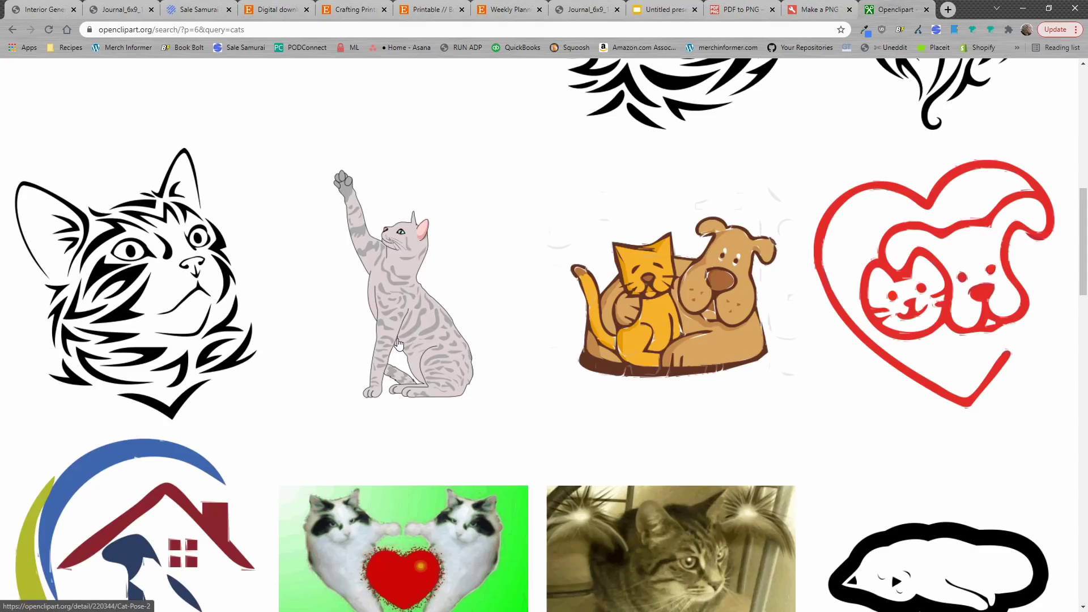
scroll(398, 344, down, 20)
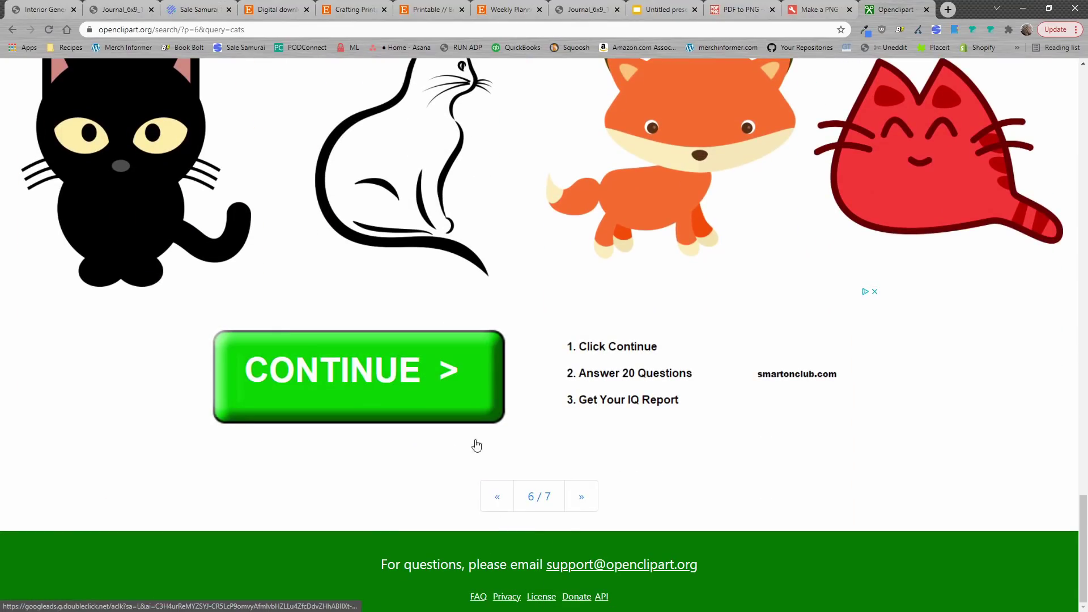
scroll(384, 479, up, 5)
scroll(383, 477, up, 8)
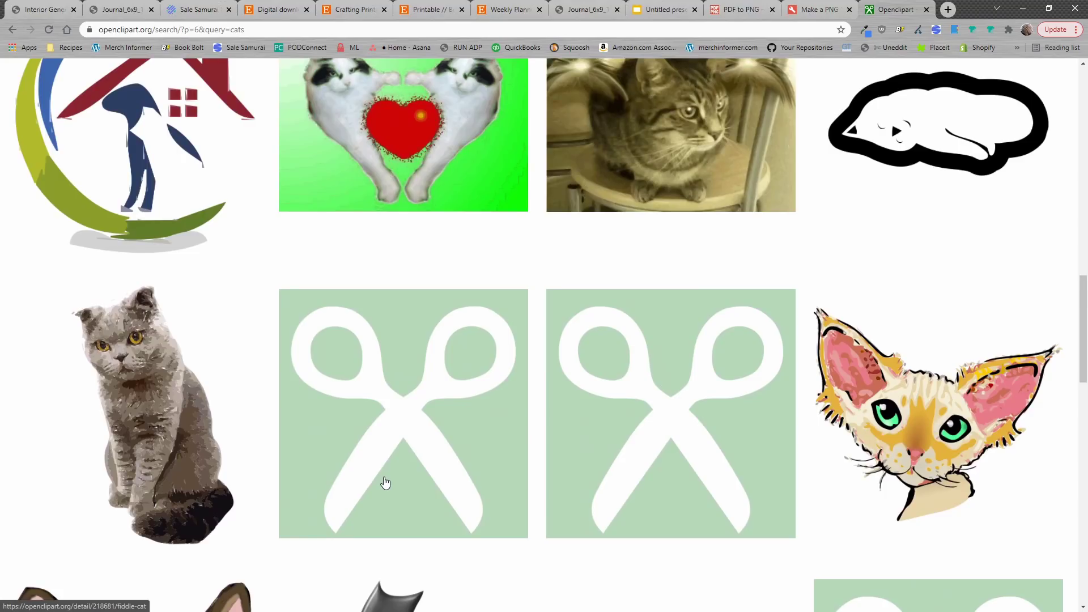
scroll(422, 445, up, 8)
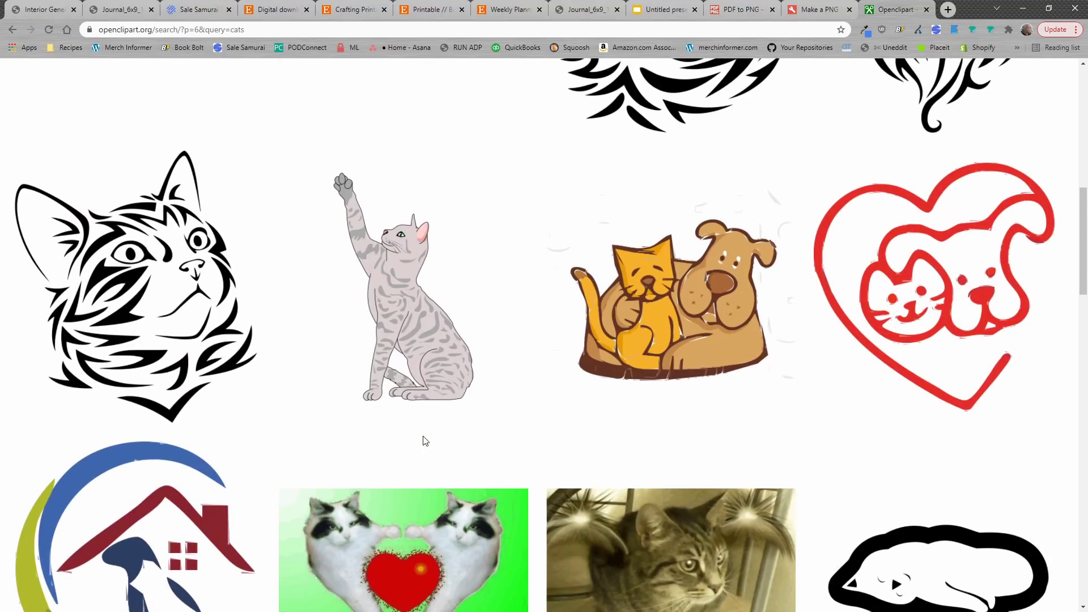
scroll(425, 444, up, 1)
click(161, 343)
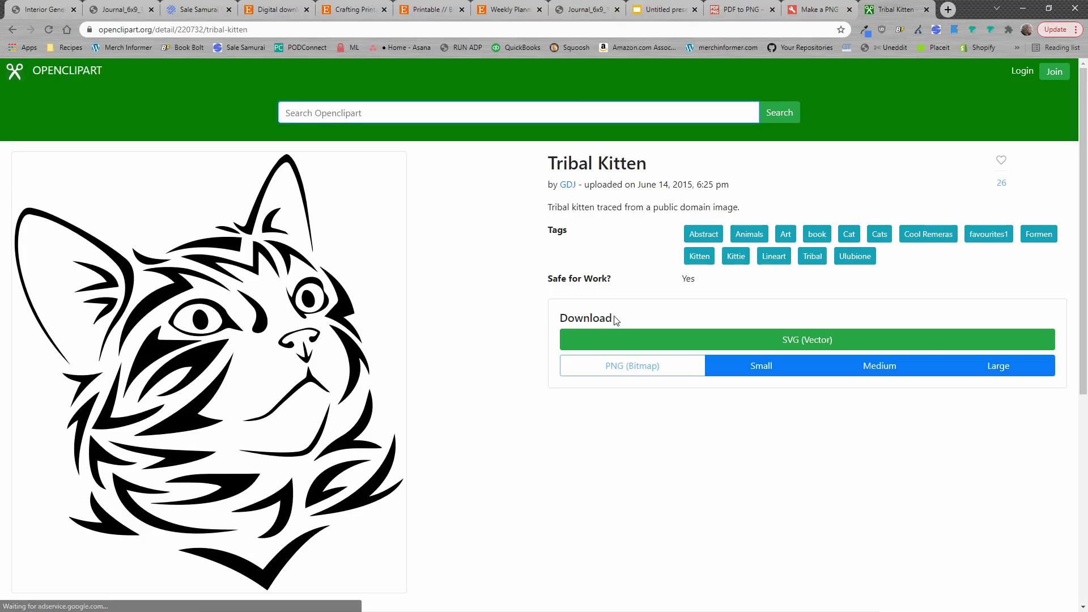
- Save the large PNG version of the Tribal Kitten image as 220732.png and view the saved file
click(1006, 369)
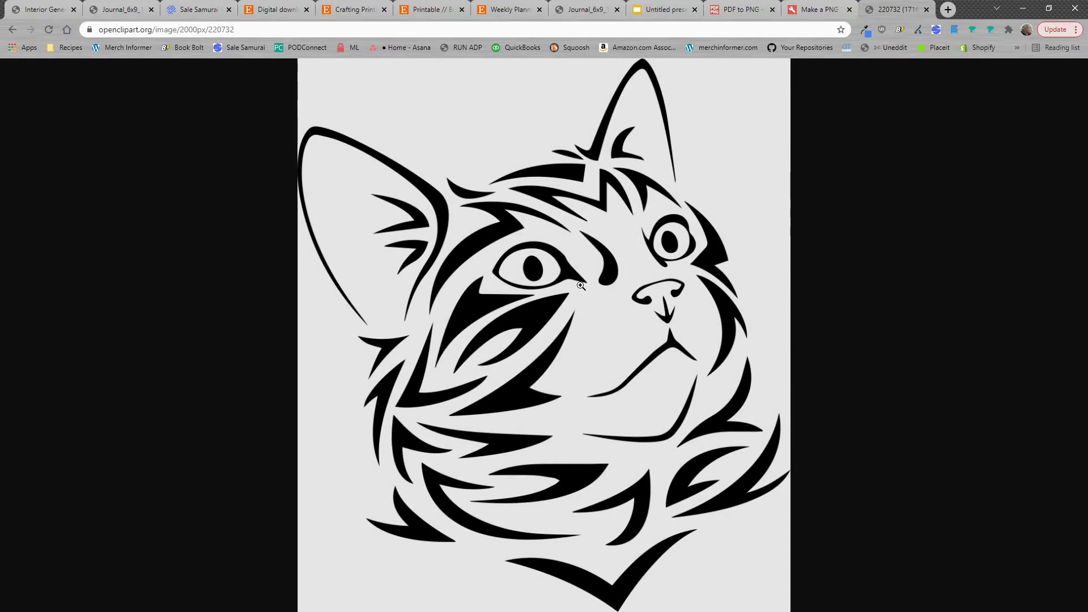
right_click(581, 285)
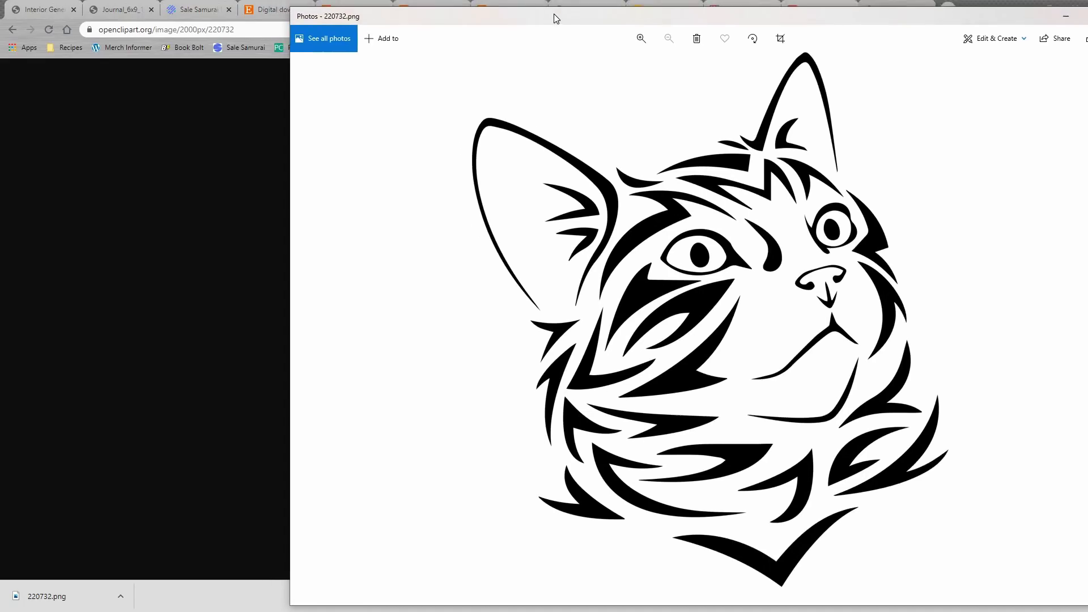
drag(553, 17, 1087, 261)
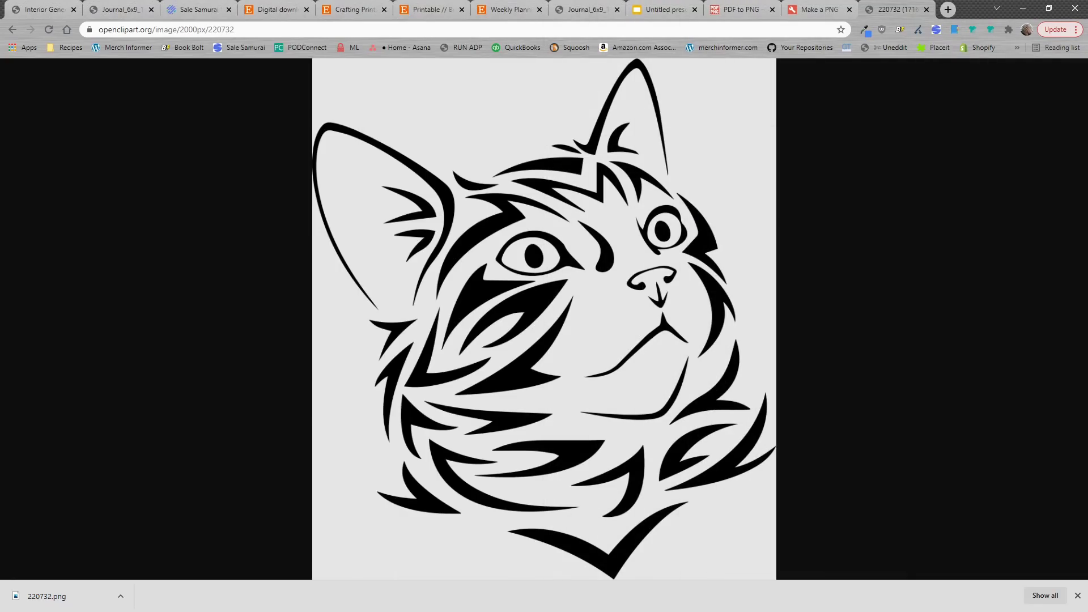
- Switch to the Google Slides presentation and insert 220732.png from the computer onto the journal page
click(679, 7)
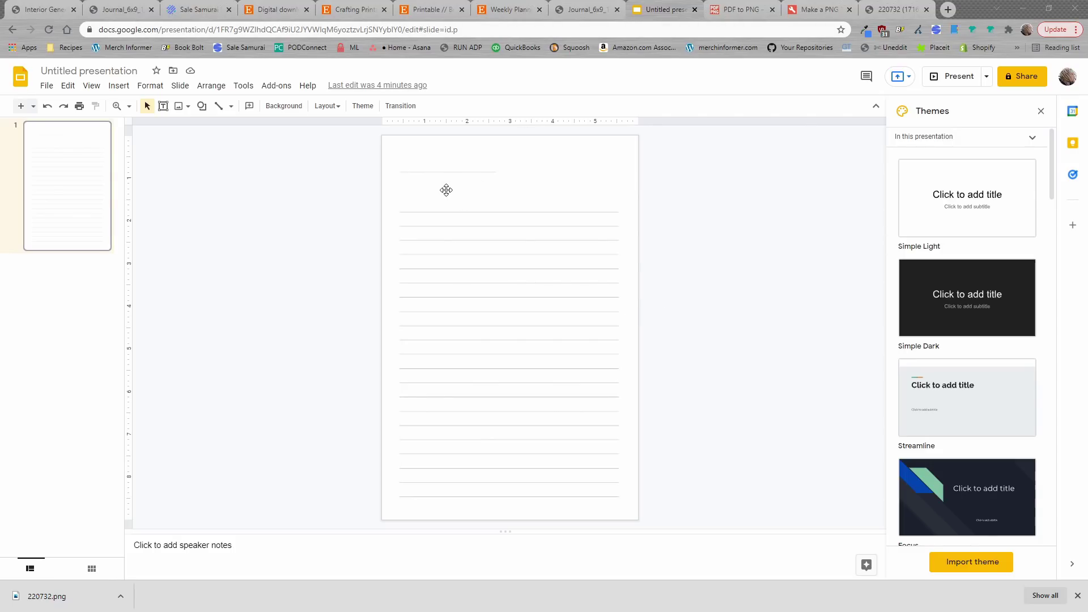
click(119, 85)
mouse_move(140, 113)
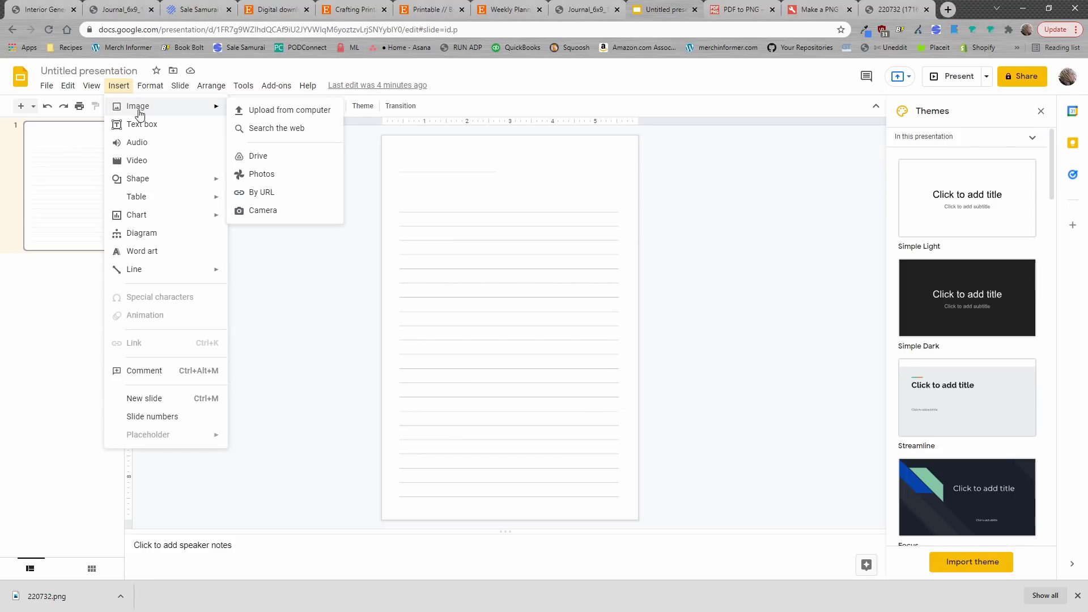
click(287, 112)
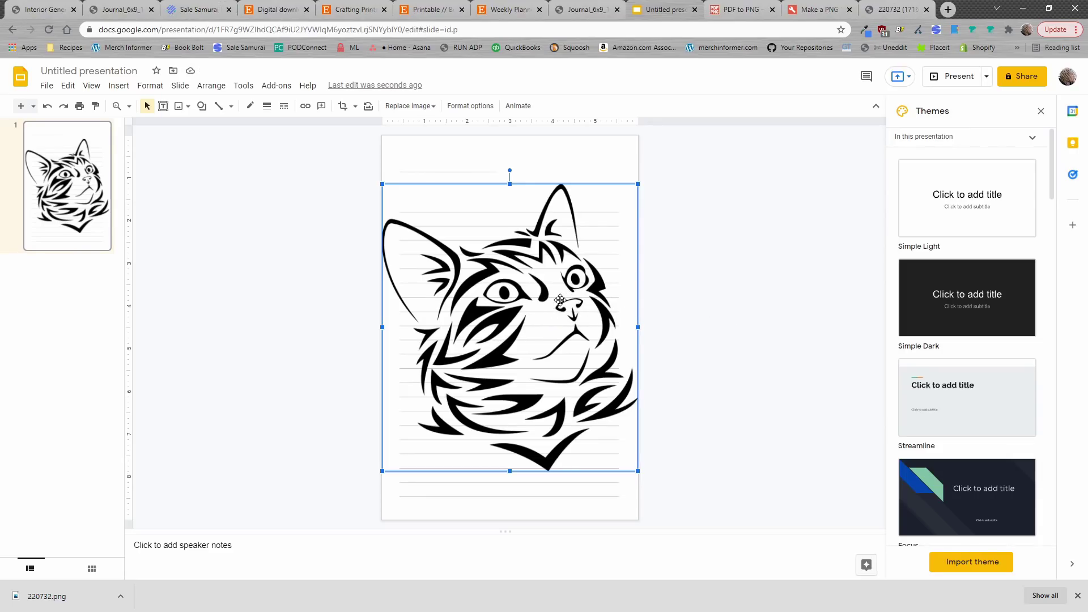
- Move the cat image down so it covers the ruled lines across the full page width, and deselect it
drag(560, 300, 561, 320)
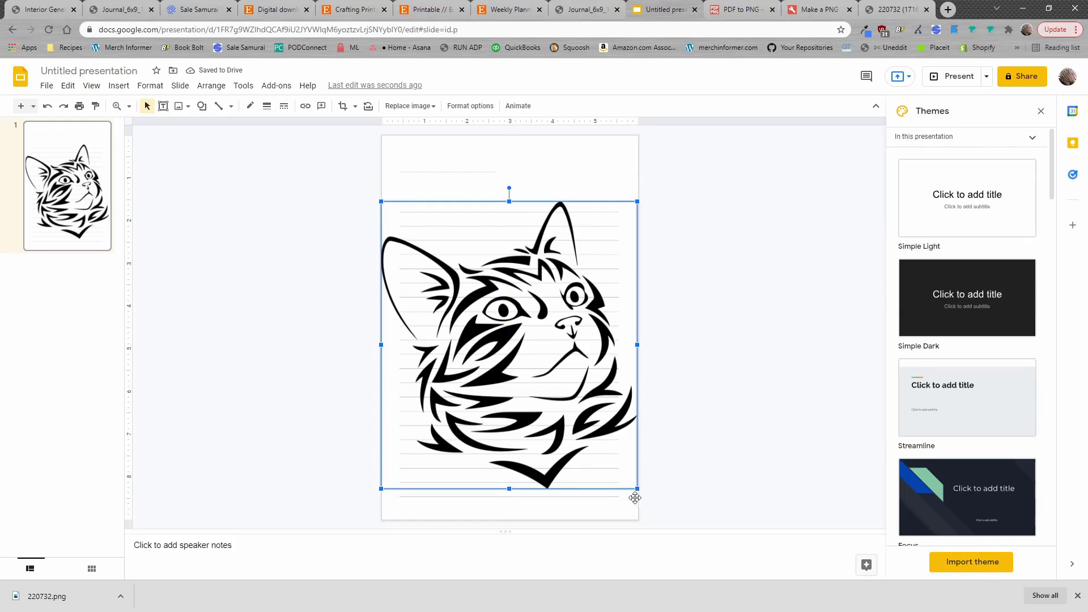
mouse_move(636, 491)
mouse_down()
mouse_move(644, 496)
mouse_move(623, 493)
mouse_up()
drag(544, 220, 545, 237)
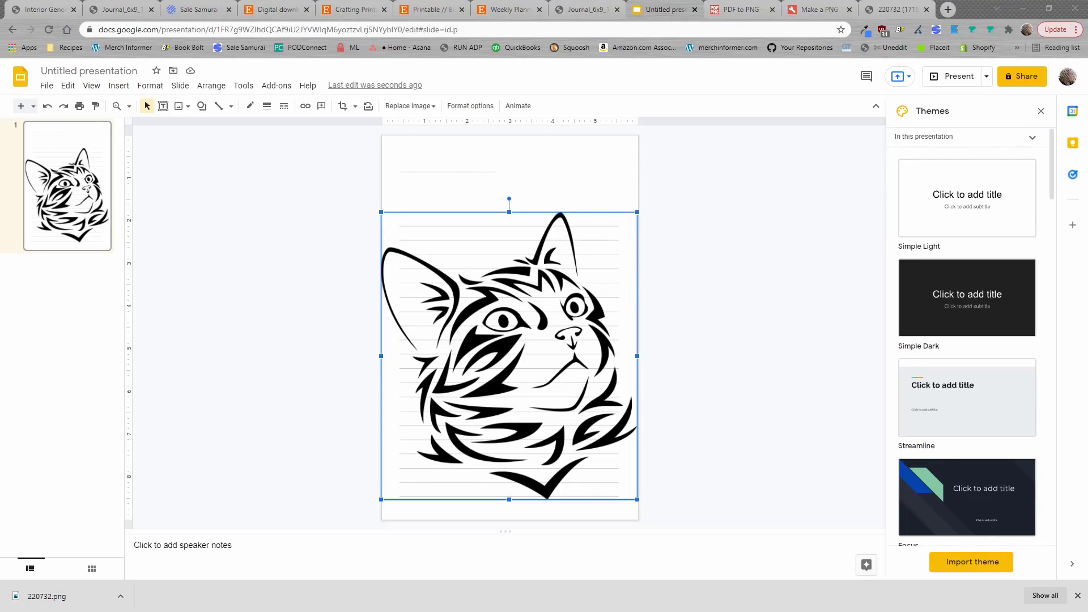
click(701, 319)
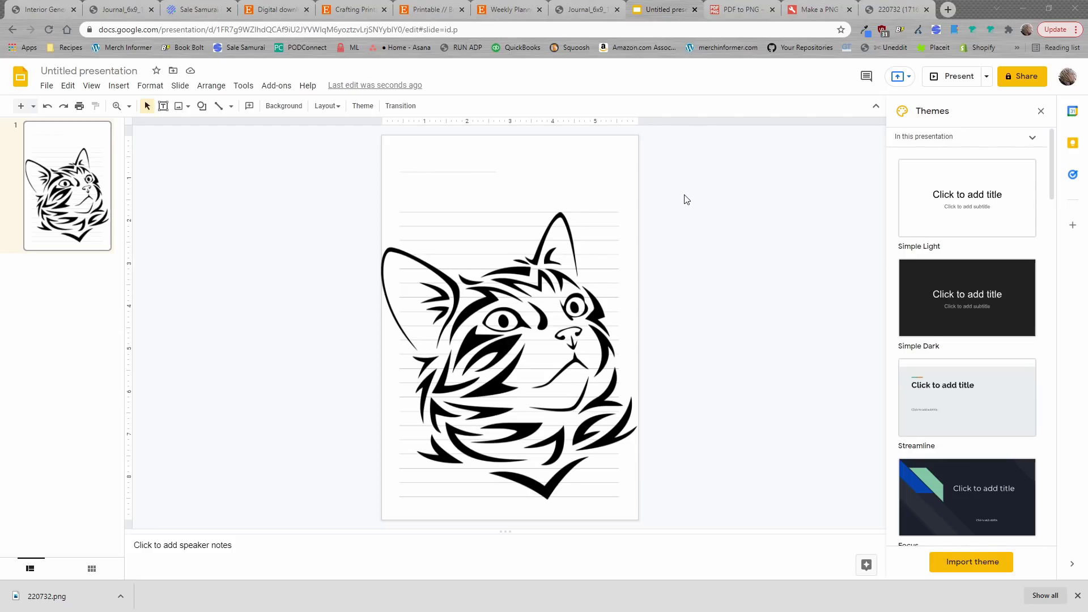
- Open the cat image's format options and look through the available recolor presets
click(155, 89)
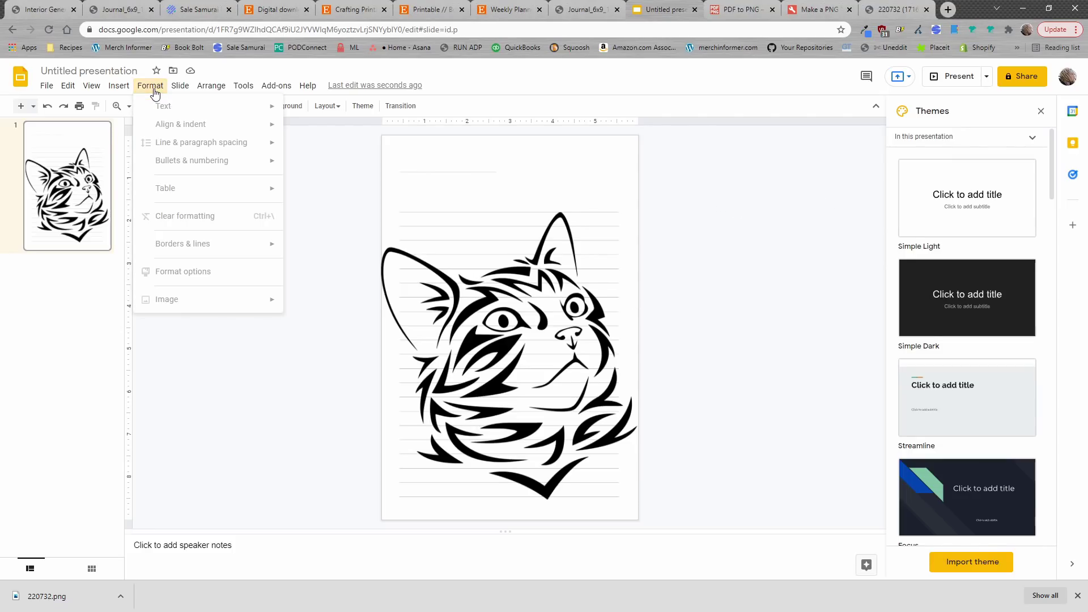
click(518, 296)
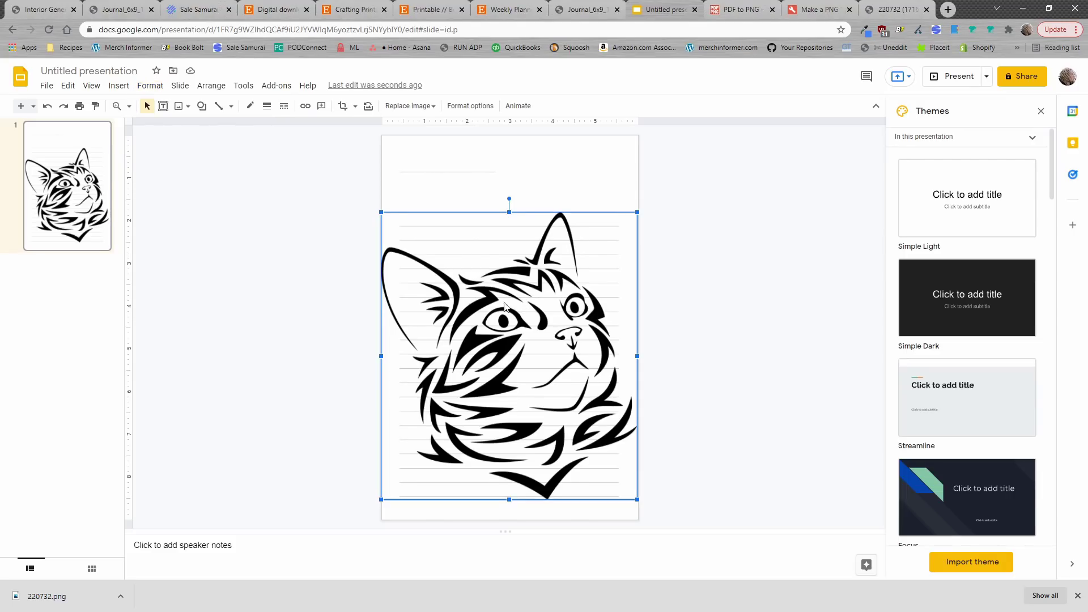
click(162, 92)
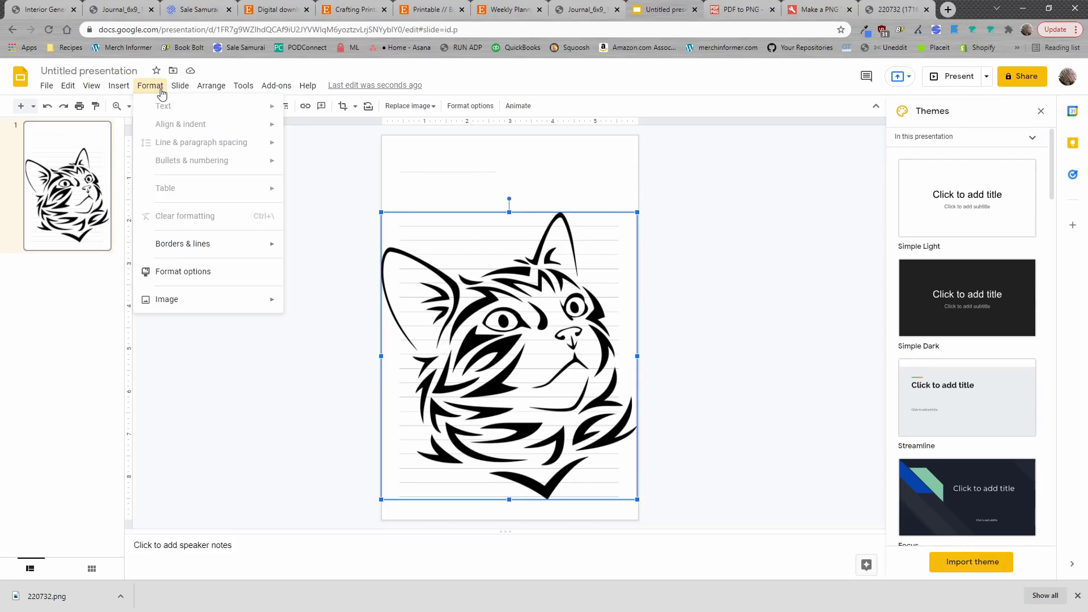
click(195, 276)
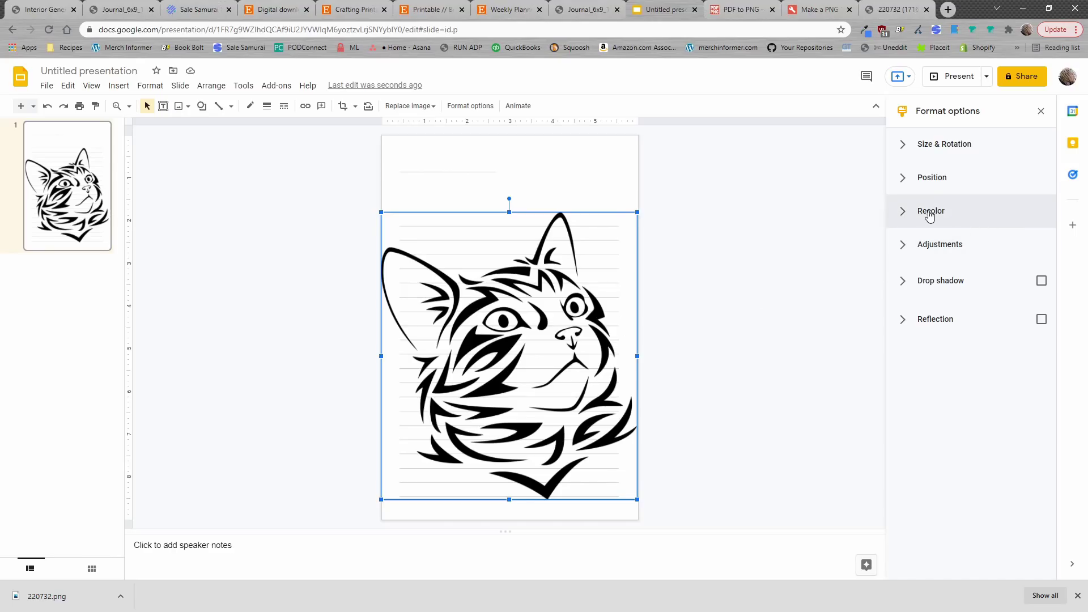
click(908, 216)
click(952, 242)
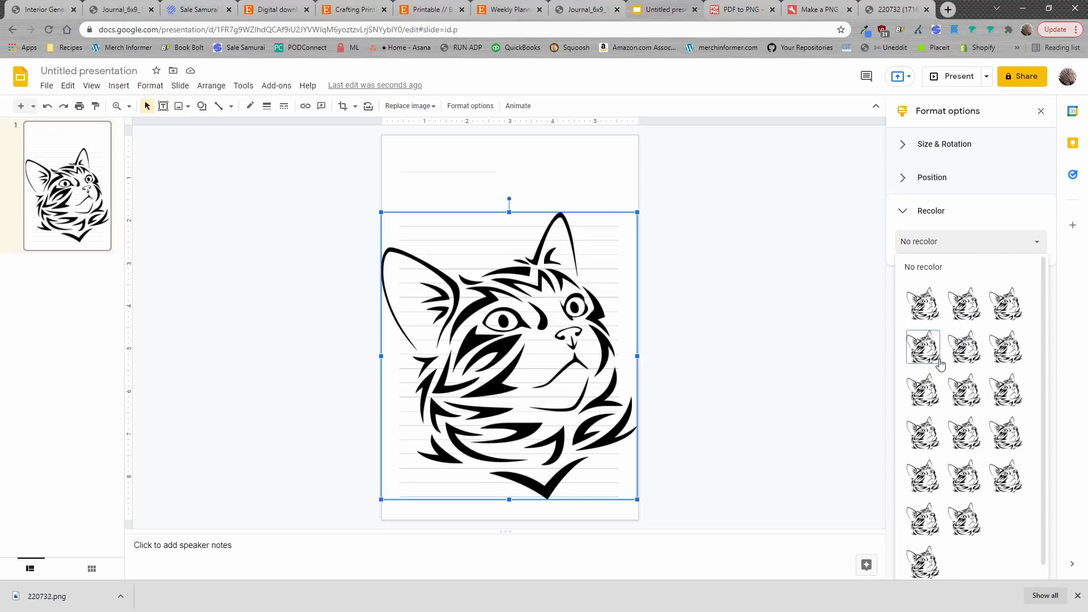
scroll(964, 397, down, 1)
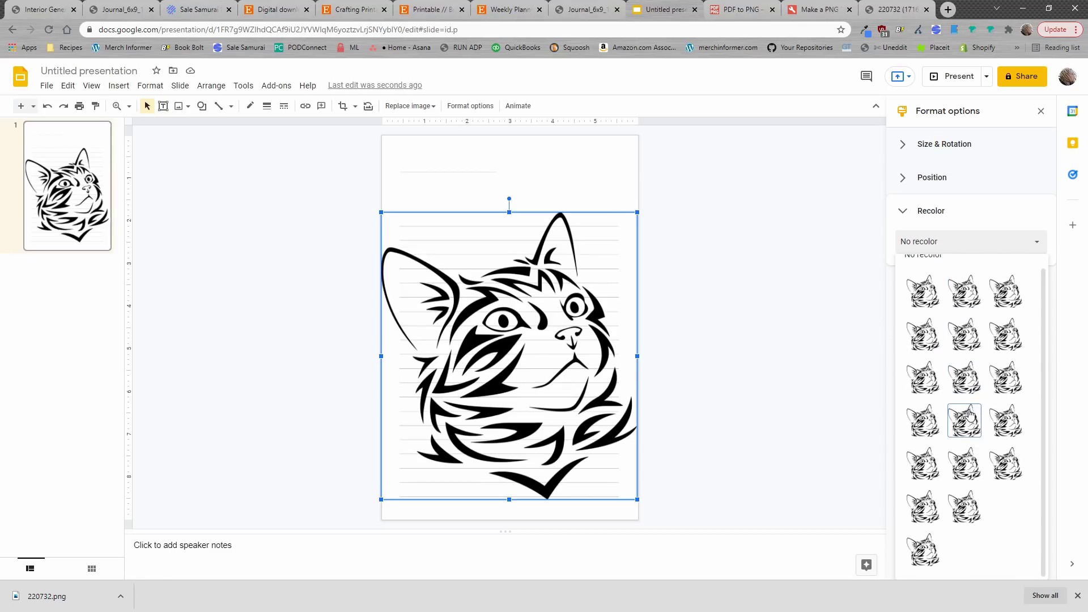
click(968, 243)
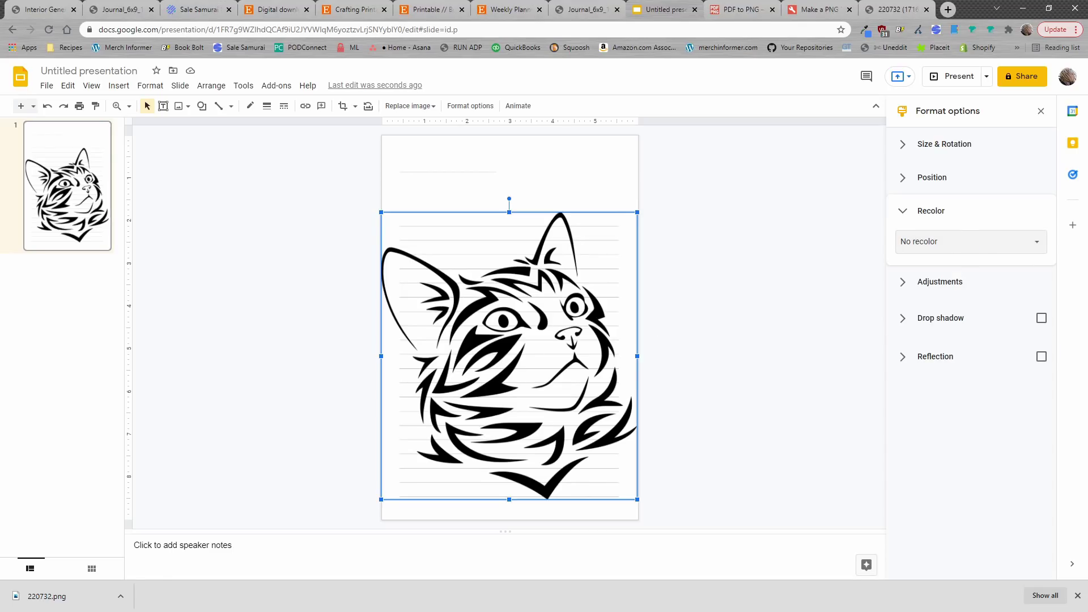
- Lower the cat image's brightness slightly and raise its transparency to nearly the maximum for a faint watermark effect
click(910, 285)
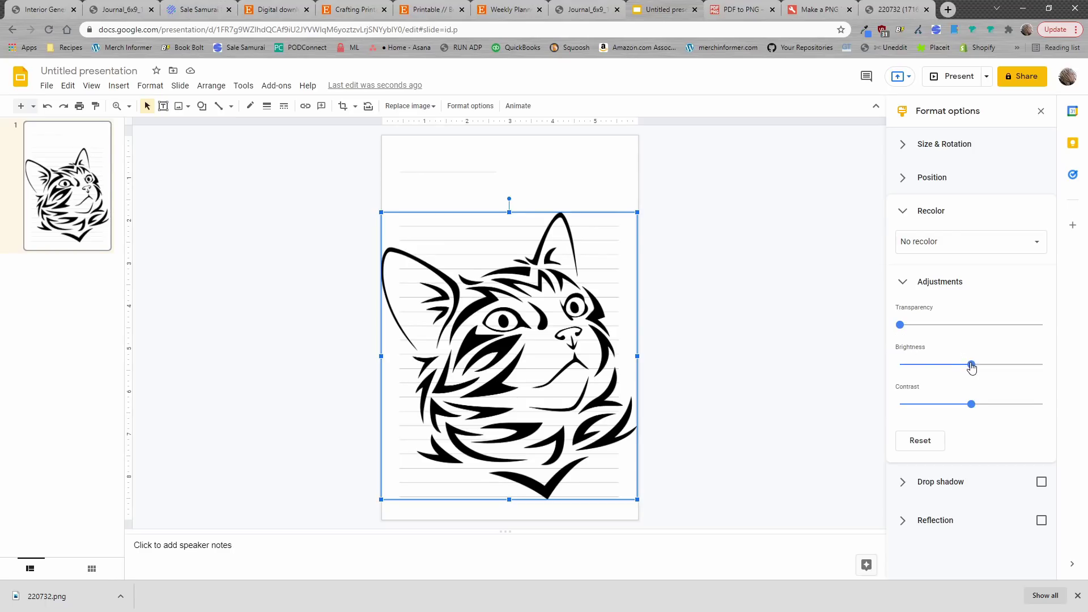
mouse_move(971, 364)
mouse_down()
mouse_move(1000, 364)
mouse_move(916, 365)
mouse_move(957, 367)
mouse_up()
drag(901, 329, 1031, 328)
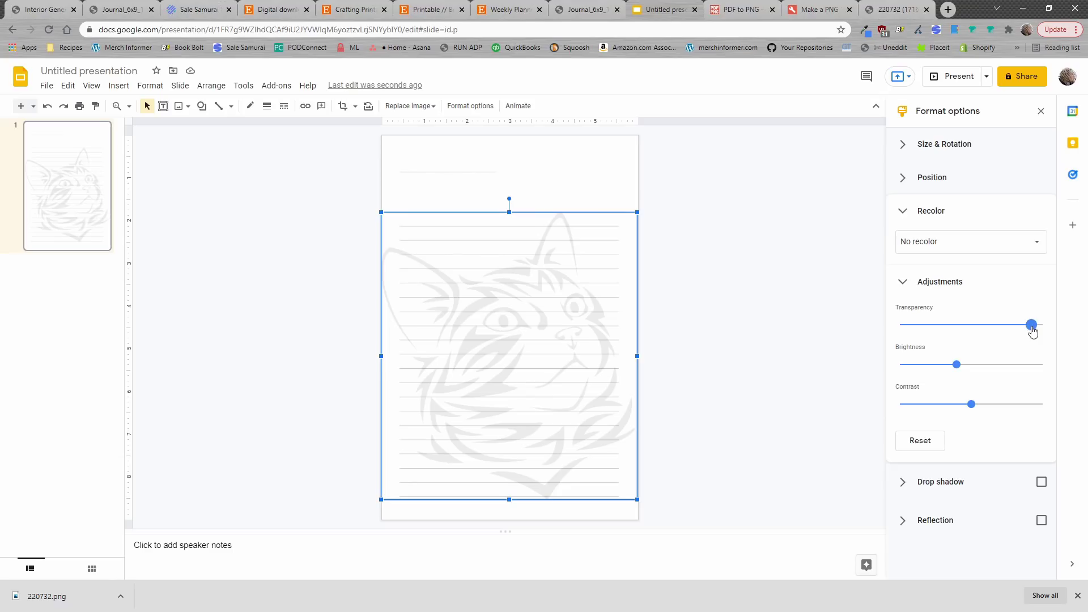
drag(1032, 327, 1034, 331)
click(799, 360)
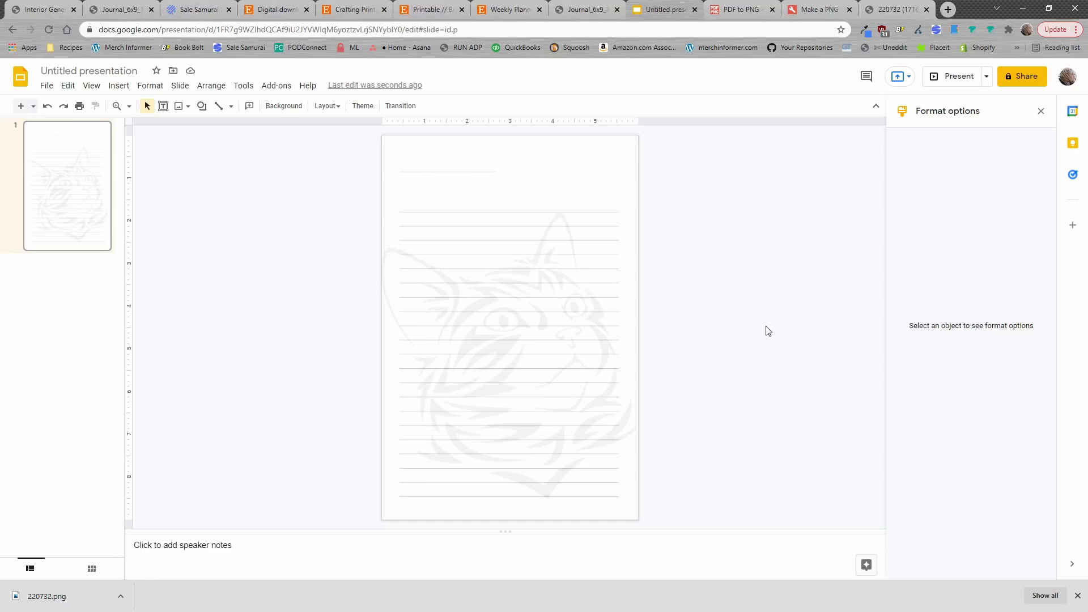
- Review Book Bolt's interior templates, and revisit the PDF to PNG converter and the PNG transparency creator
click(26, 5)
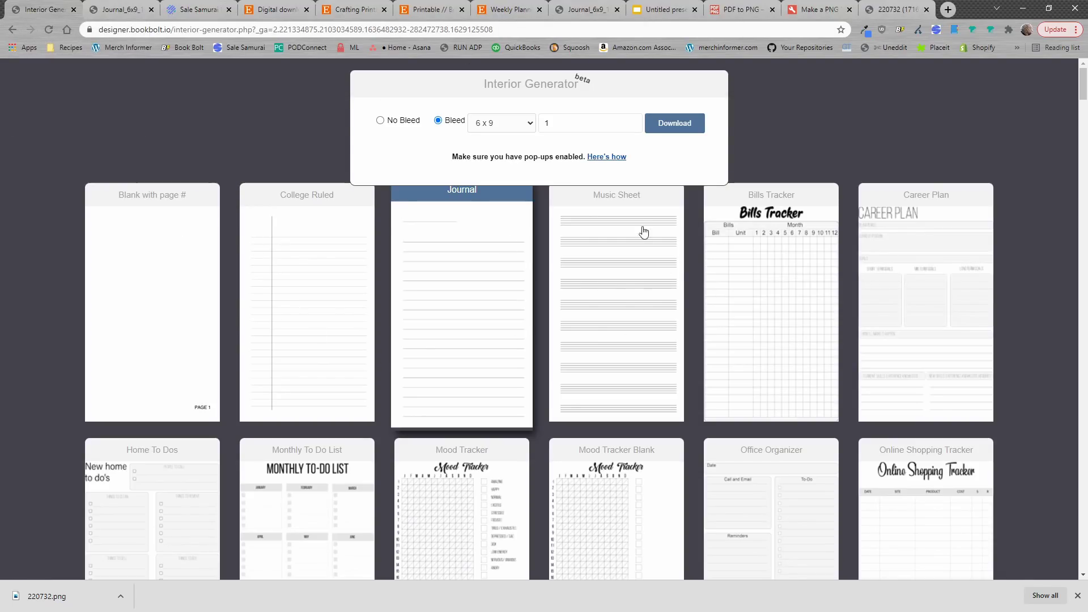
scroll(558, 382, down, 12)
scroll(588, 361, down, 20)
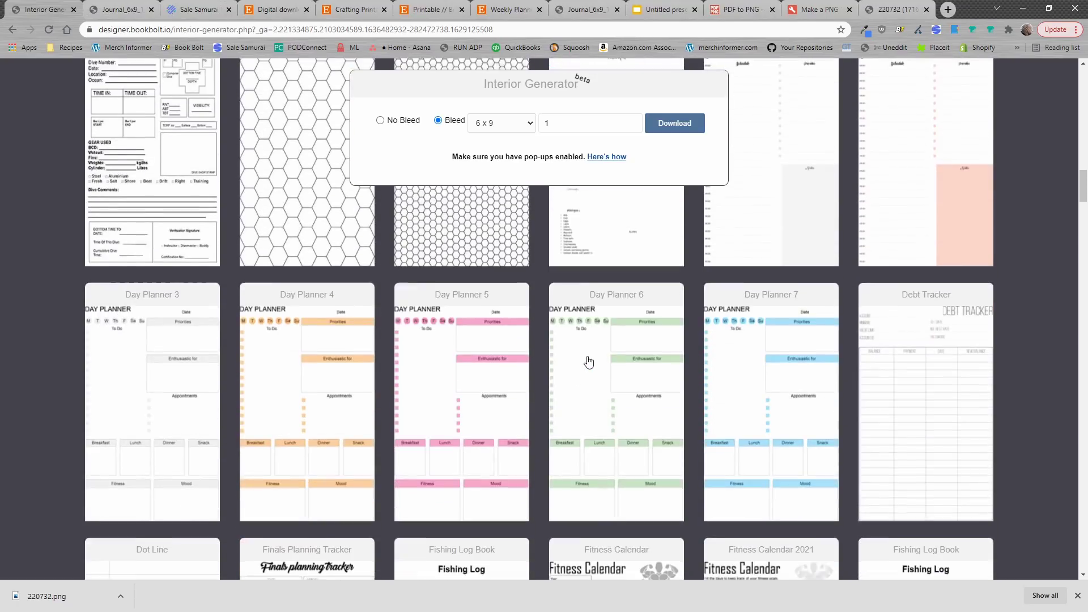
scroll(592, 371, up, 8)
scroll(592, 371, up, 20)
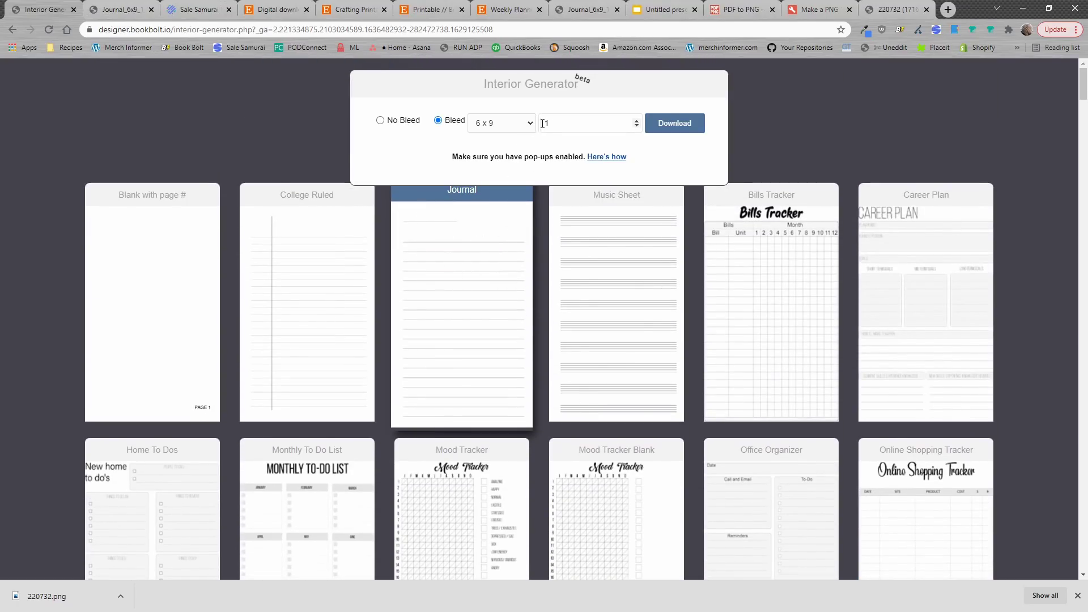
click(558, 123)
click(748, 8)
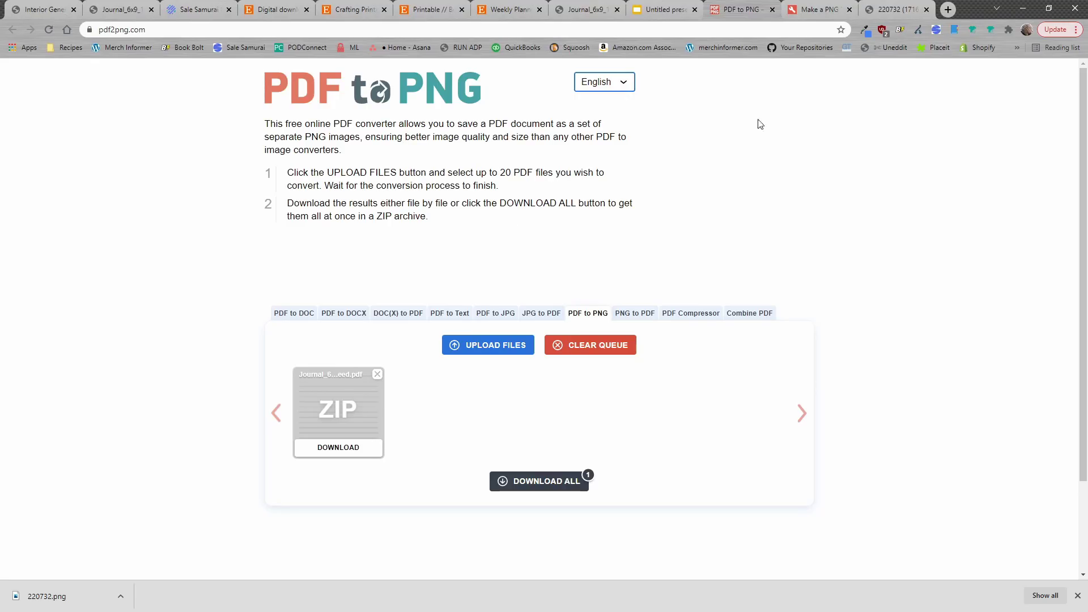
click(797, 11)
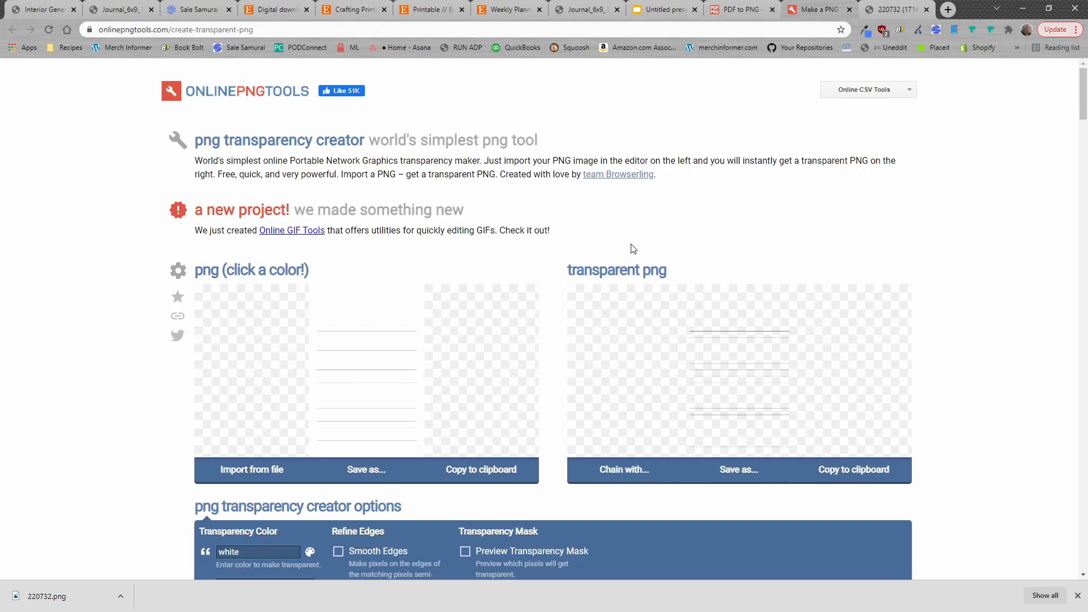
- Return to the Google Slides presentation and review the format settings of the cat watermark
click(660, 10)
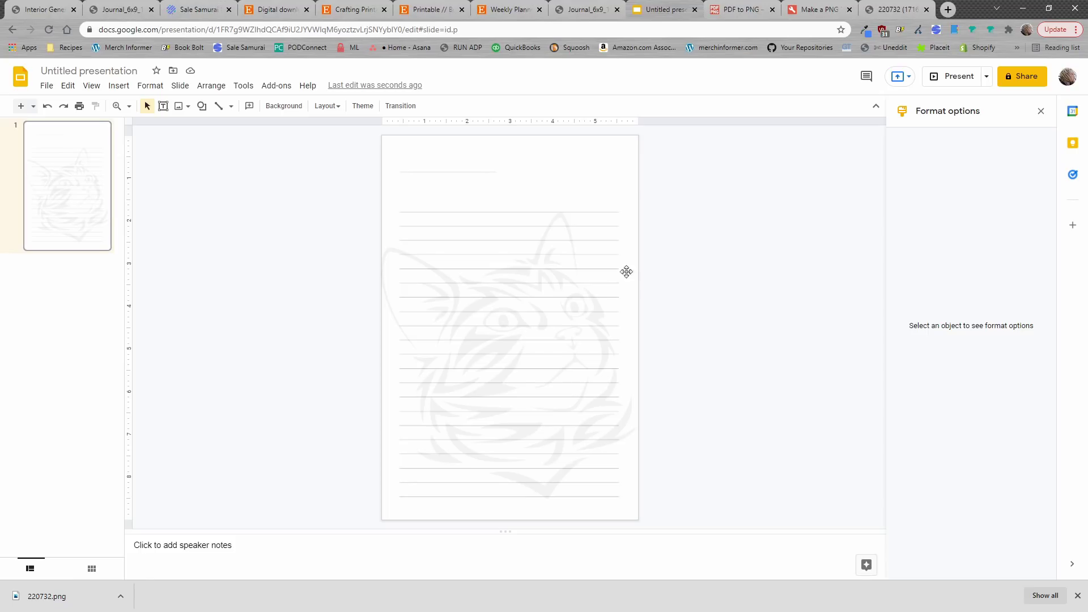
click(498, 293)
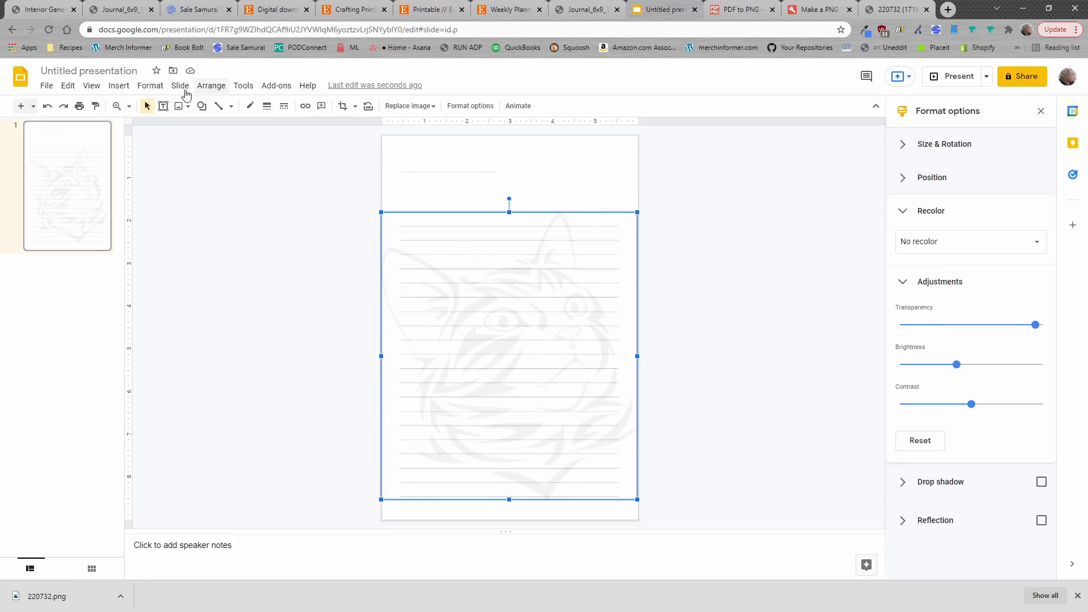
click(151, 86)
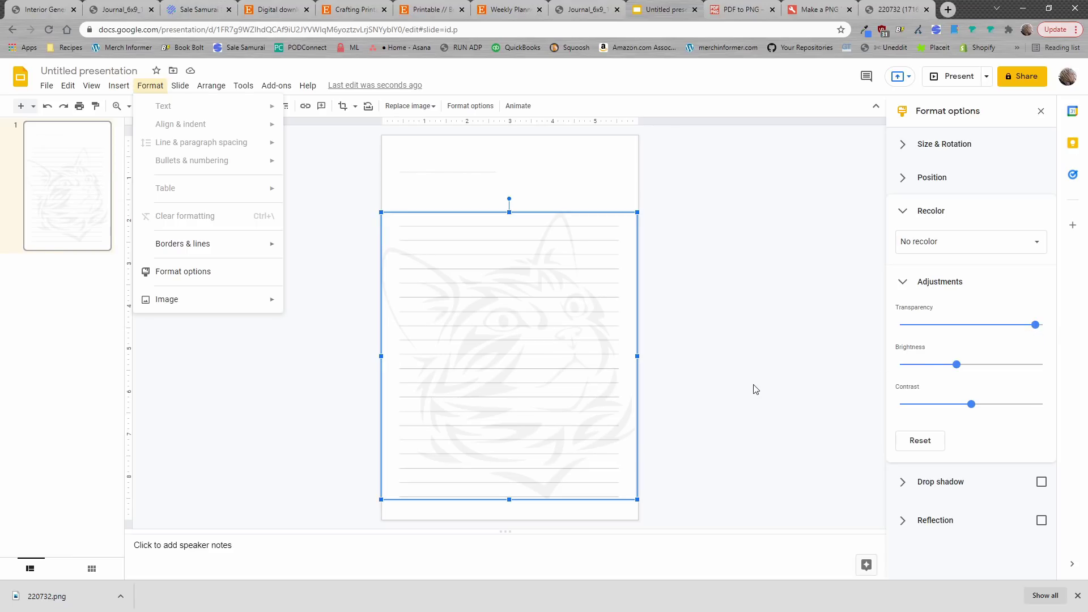
click(792, 387)
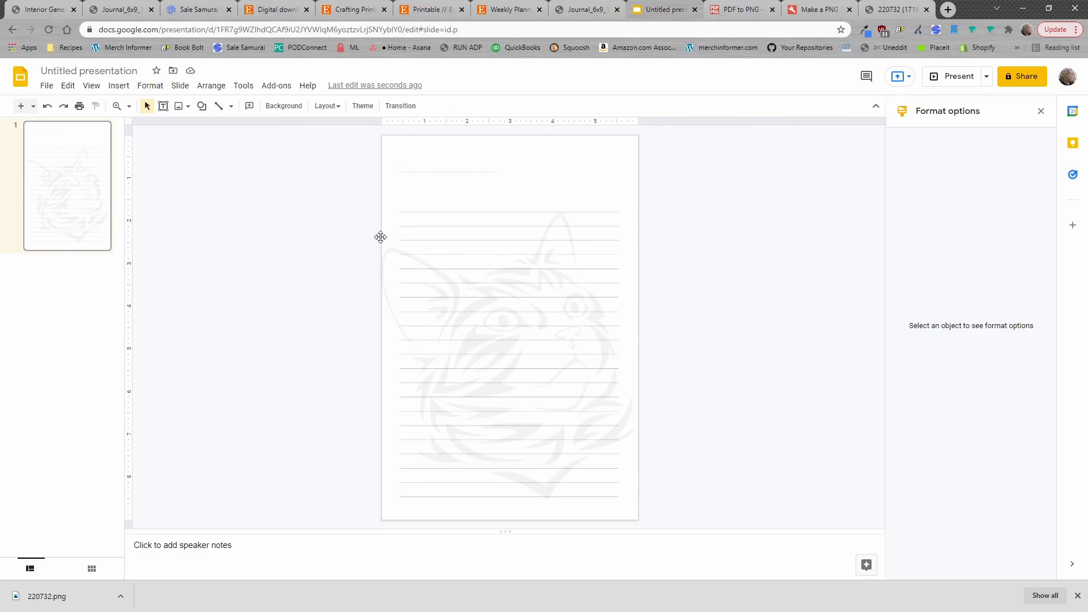
- Download the presentation as a PDF document and open the file to examine the finished journal page
click(48, 87)
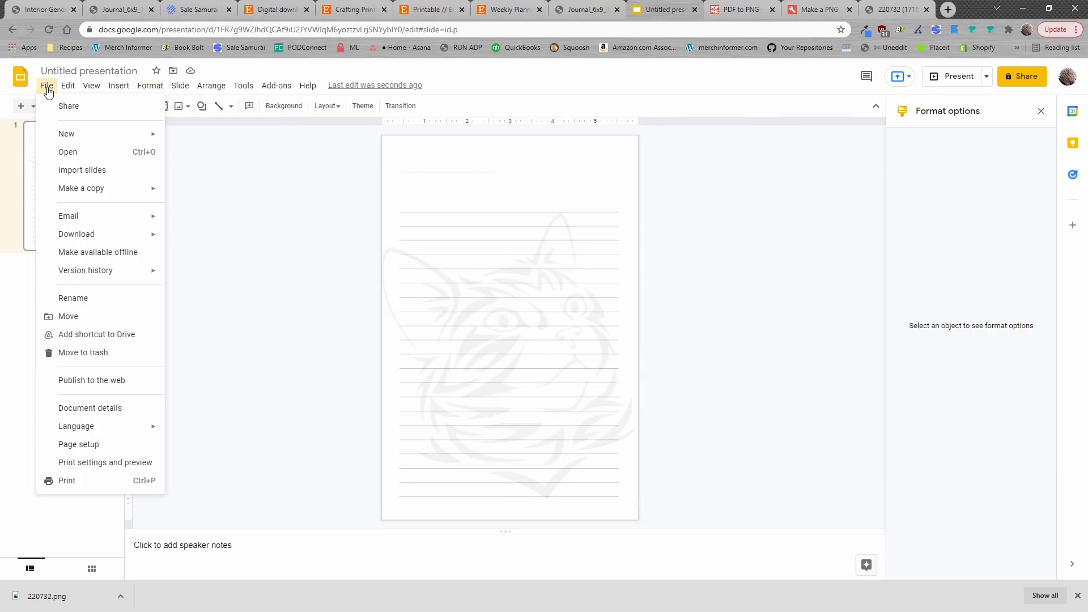
mouse_move(102, 232)
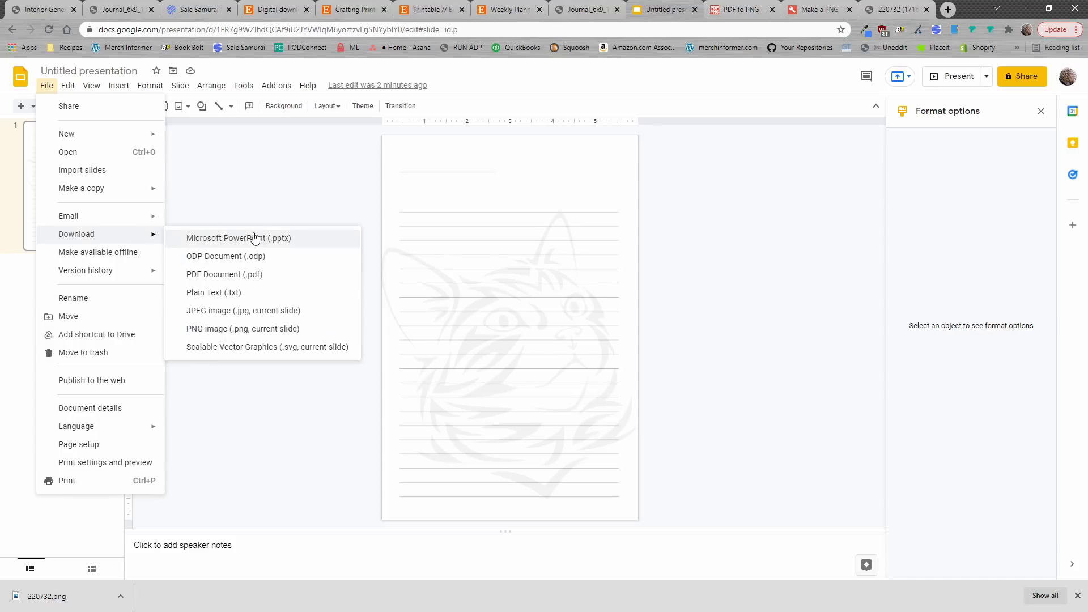
click(239, 277)
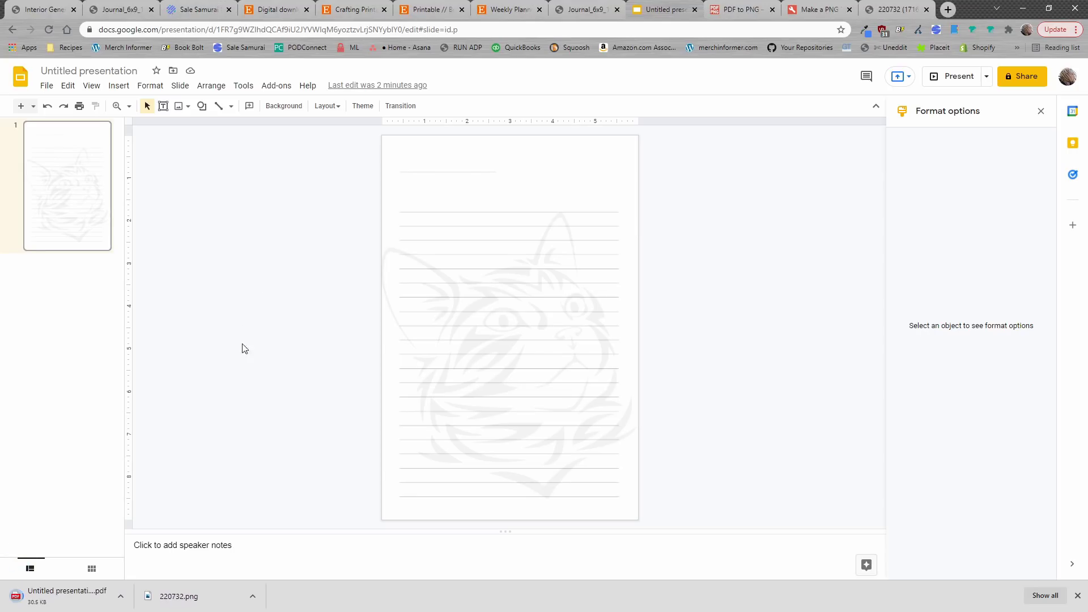
click(63, 596)
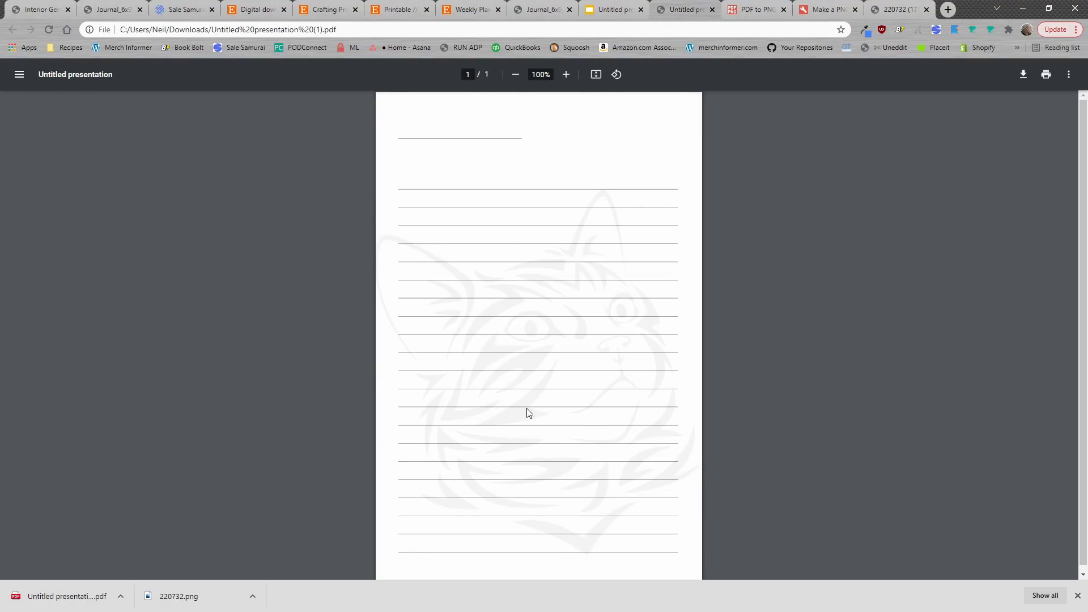
scroll(532, 422, down, 1)
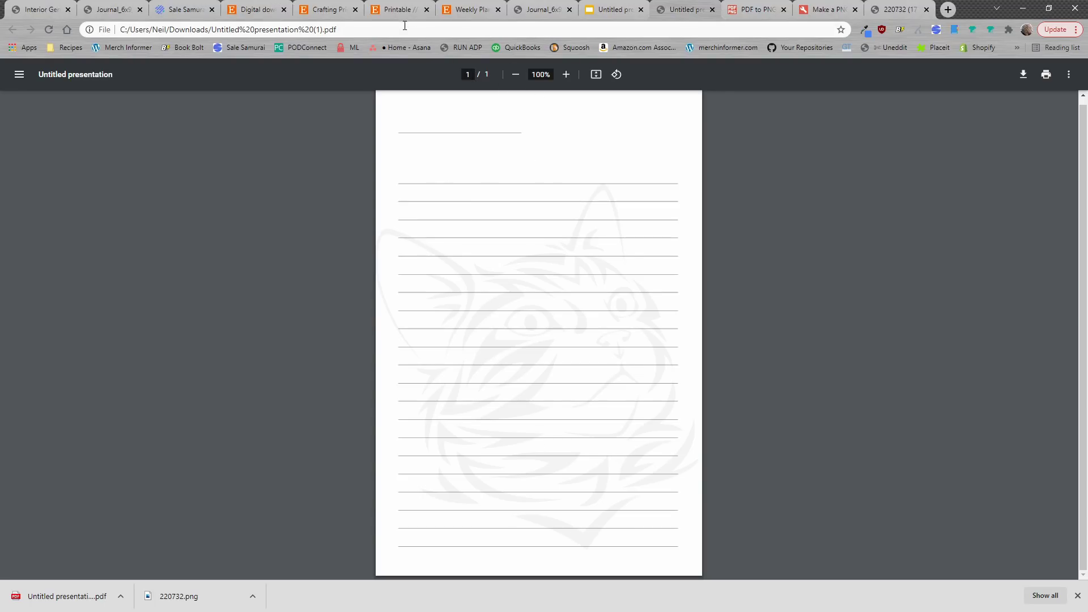
- Switch back to Book Bolt's Interior Generator page to view its journal interior settings and templates
click(604, 9)
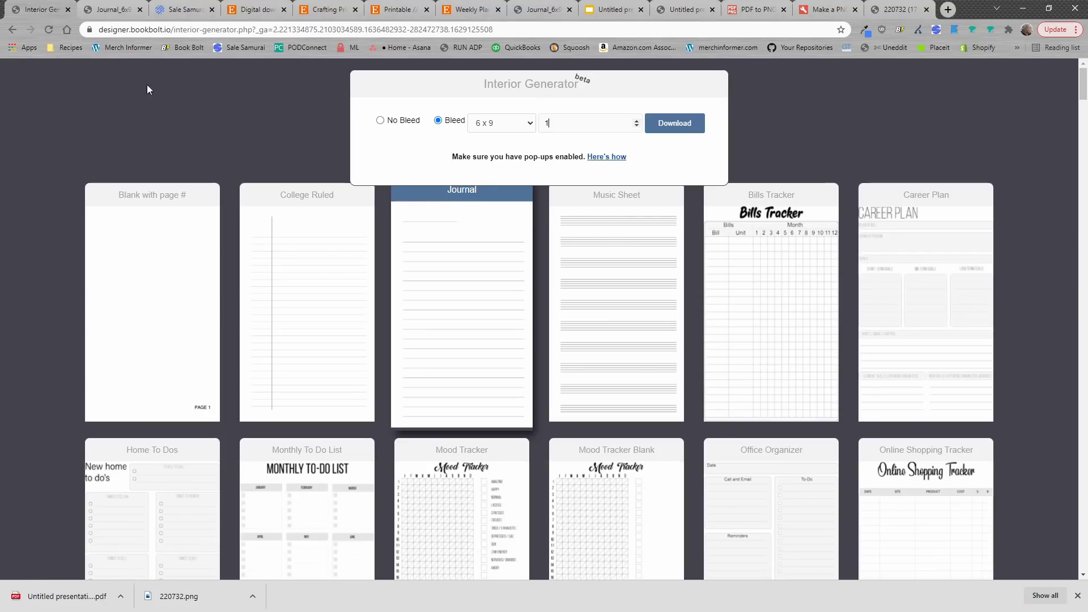
click(38, 9)
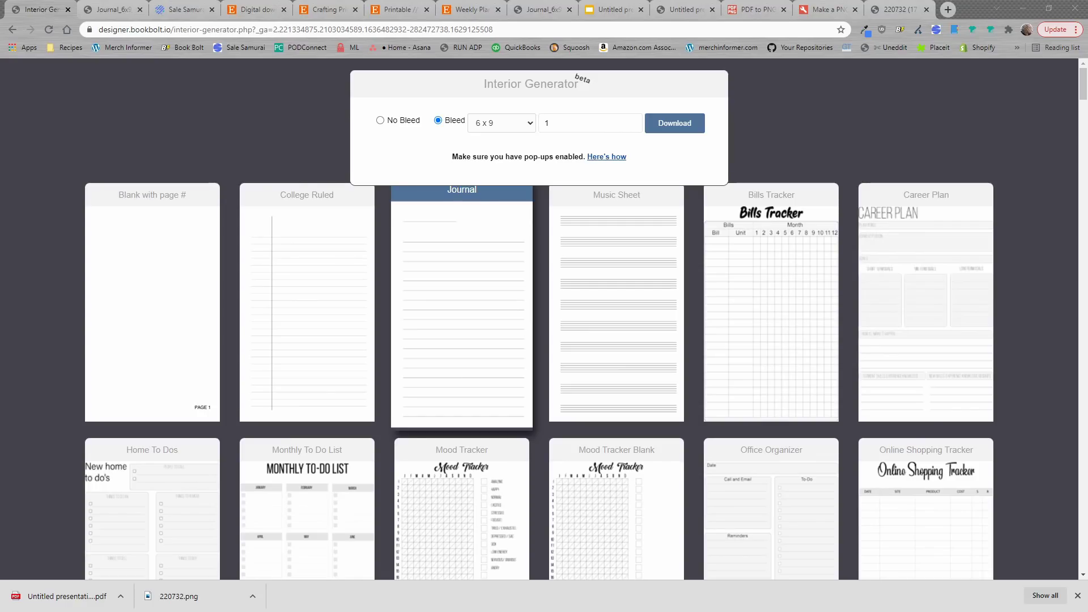
- Open PuzzleWiz from the Create tools in Book Bolt's members area, and briefly revisit the Google Slides journal page before returning to the Sudoku generator
click(182, 46)
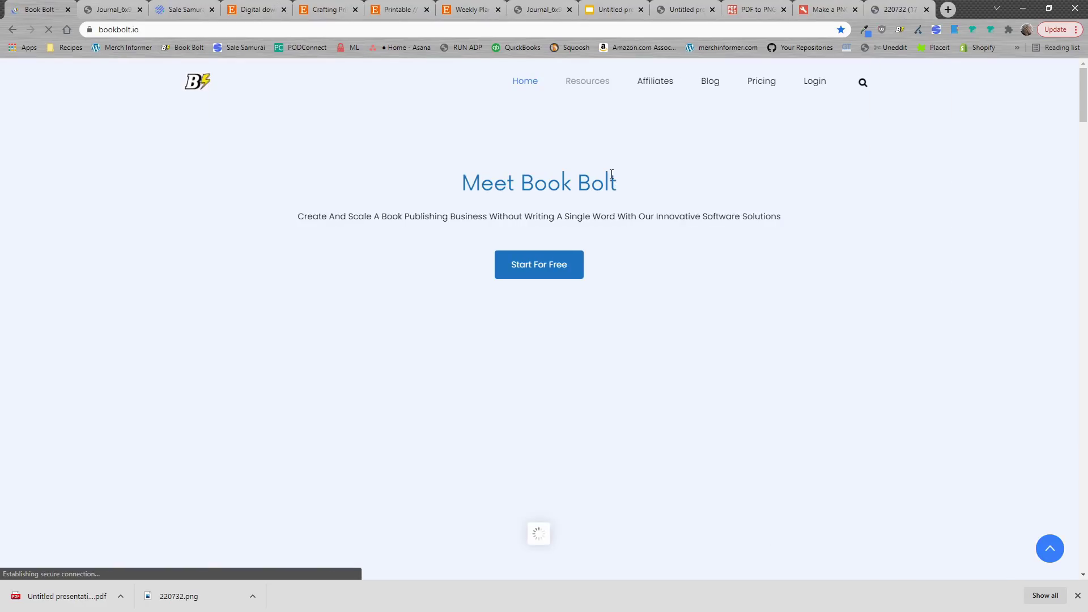
click(811, 88)
click(40, 116)
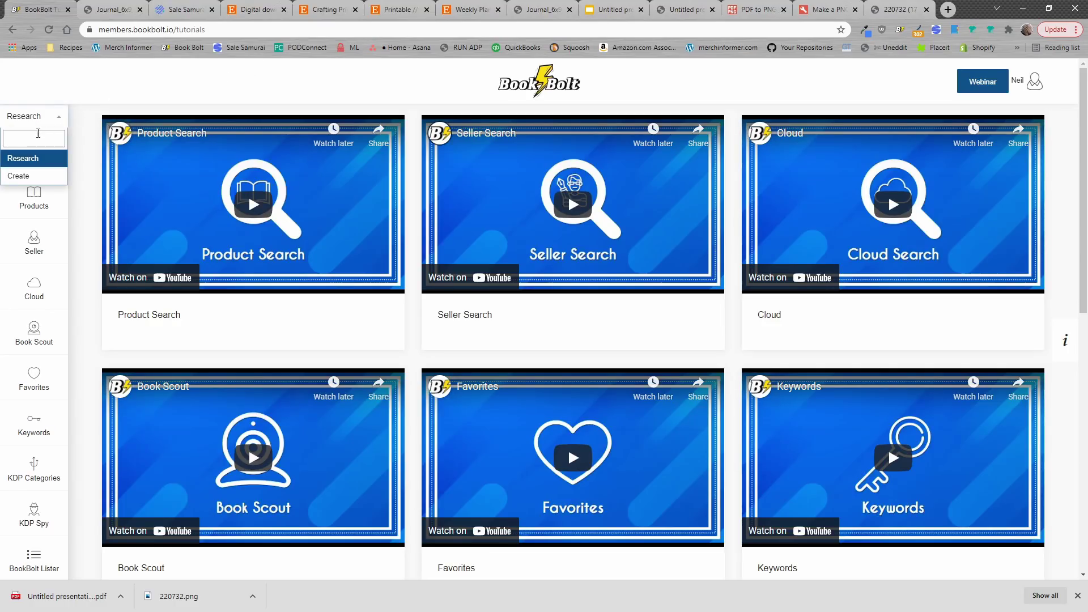
click(22, 176)
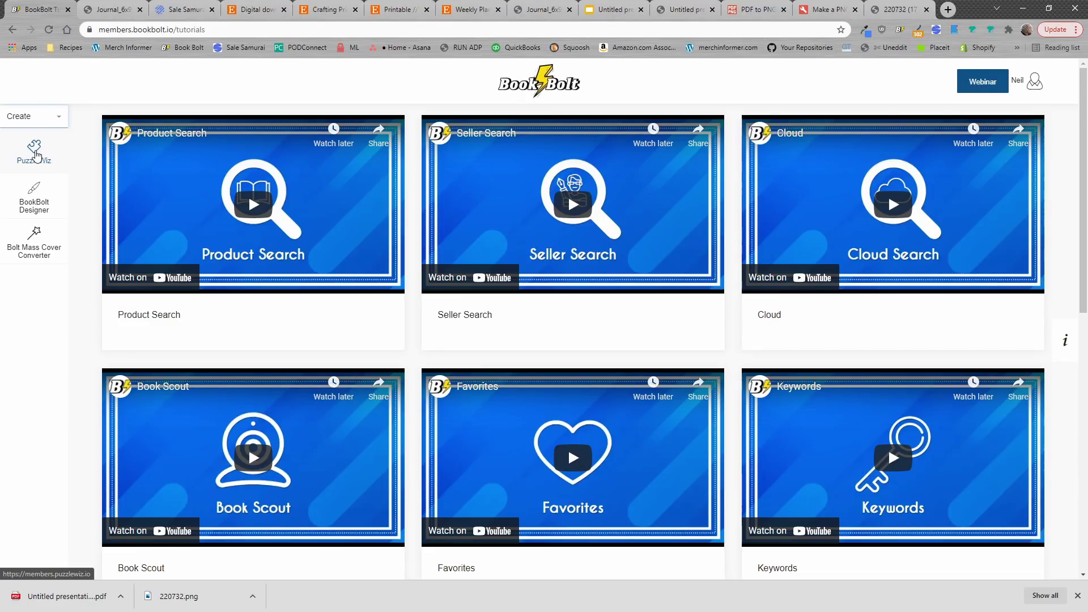
click(36, 154)
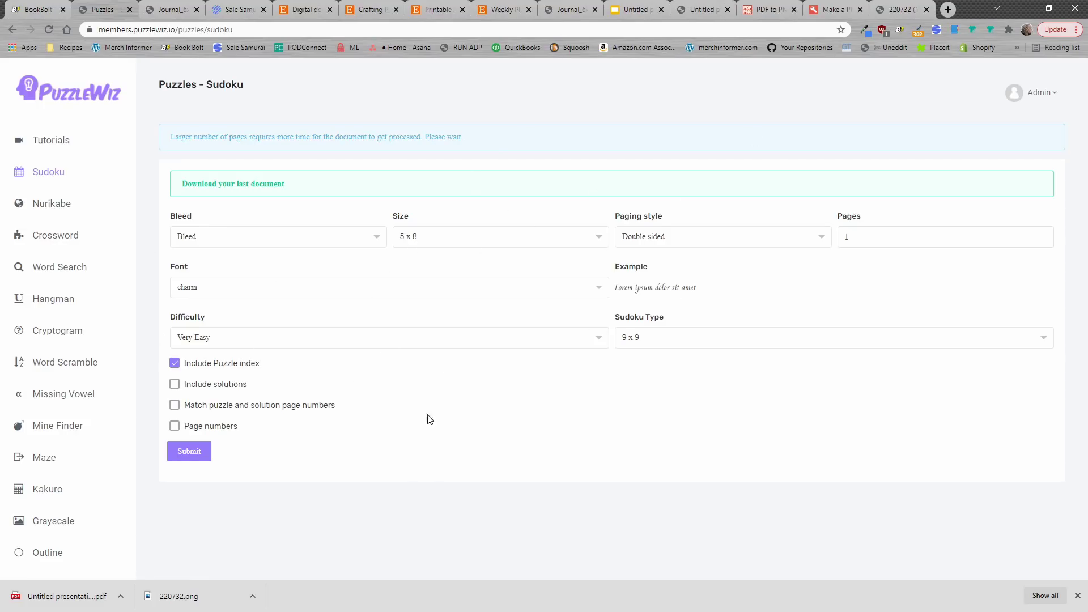
click(627, 11)
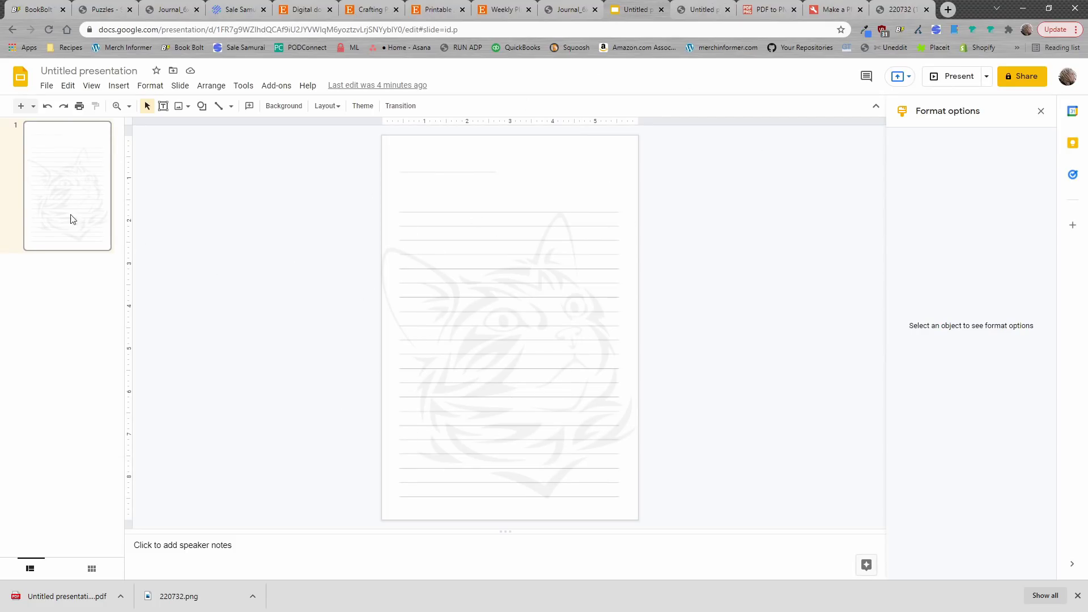
click(113, 5)
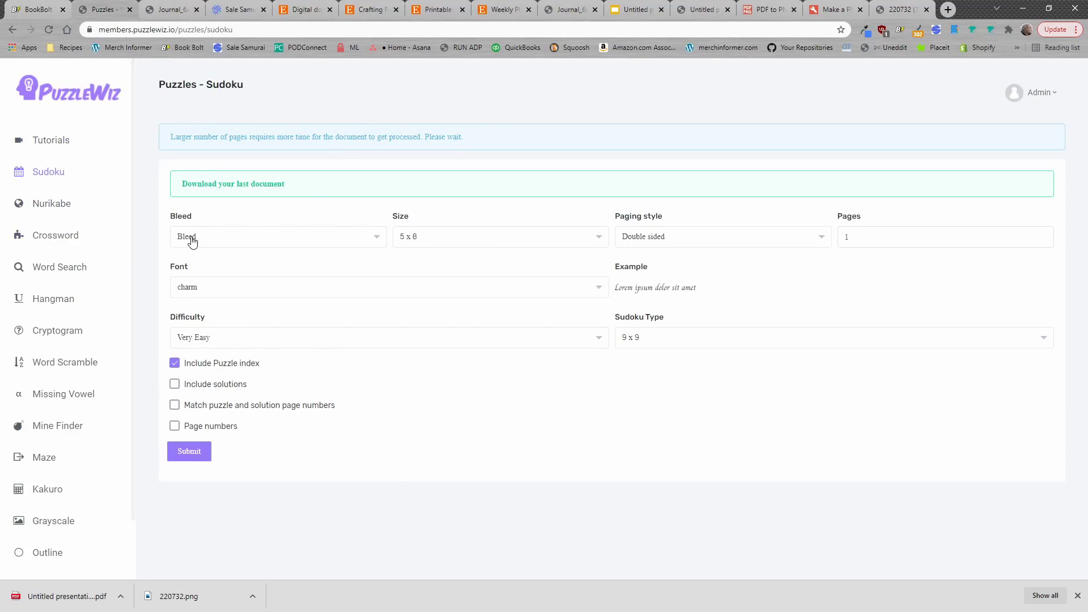
- Set the Sudoku size to 6 x 9, review the font, difficulty and Sudoku type options, and exclude the puzzle index
click(442, 238)
click(420, 306)
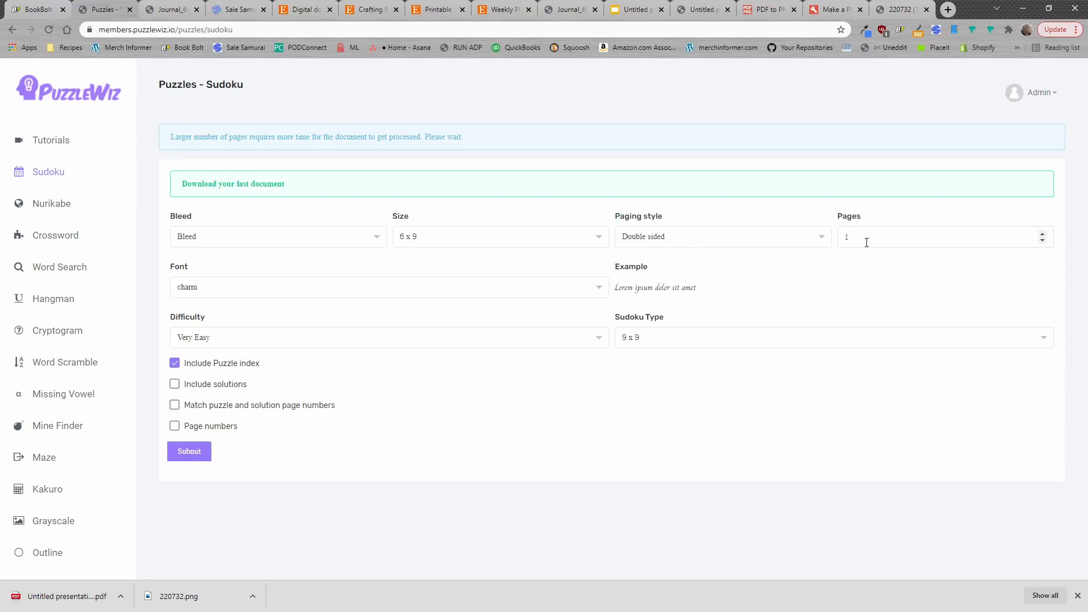
click(306, 292)
click(214, 339)
click(372, 347)
click(744, 340)
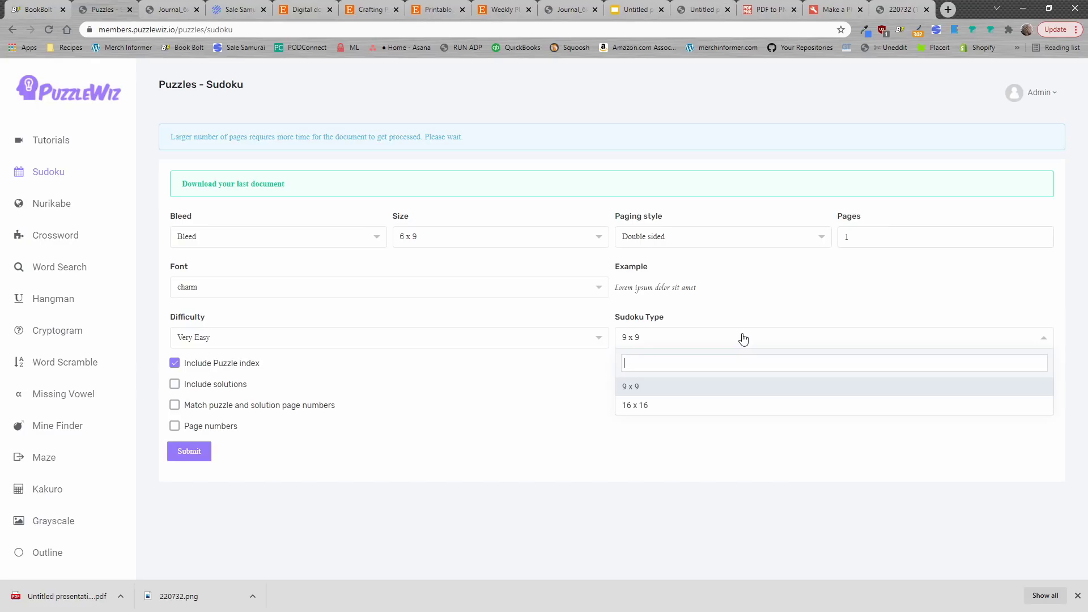
click(793, 309)
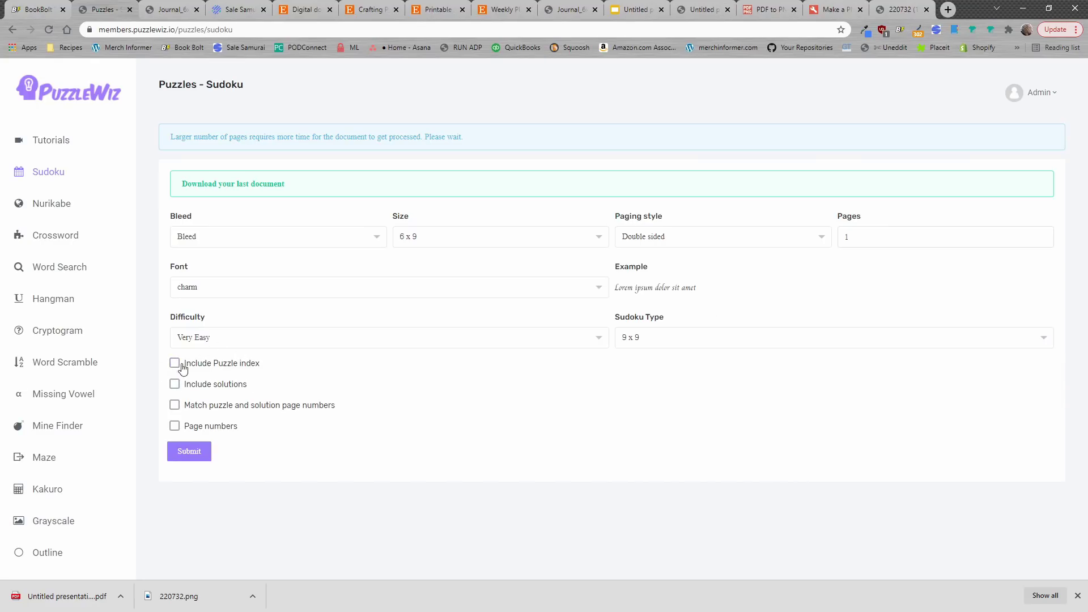
- Generate the Sudoku document, then download it and open the PDF to examine the puzzle page
click(190, 456)
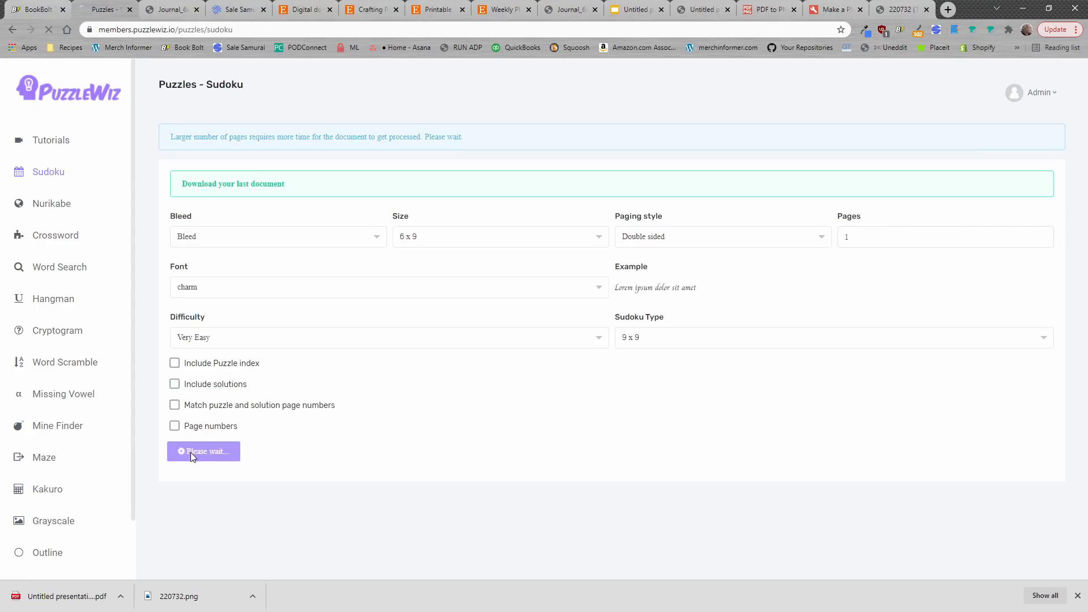
drag(508, 187, 182, 194)
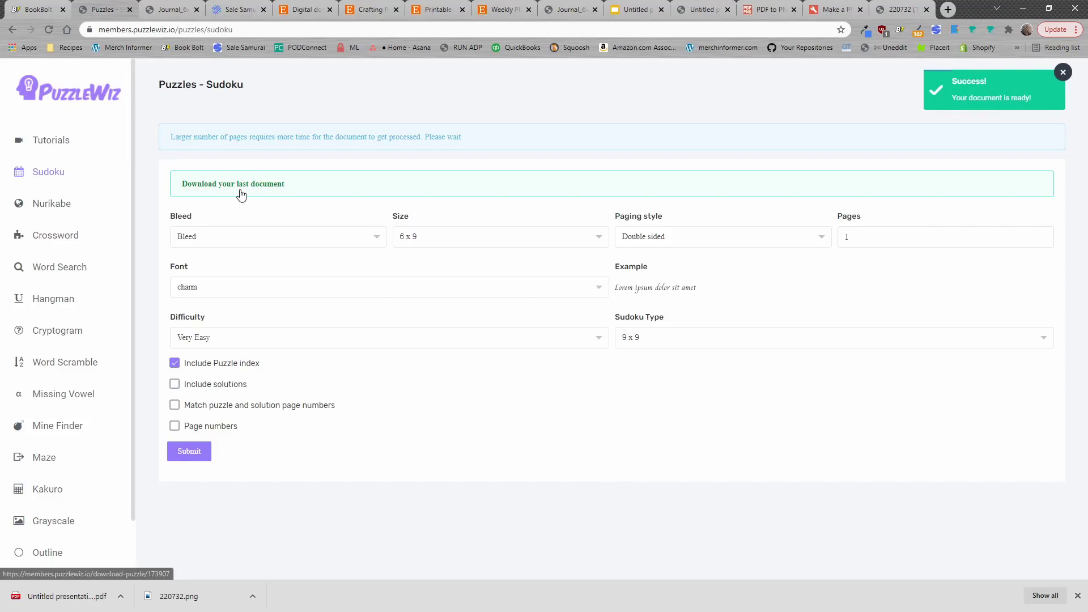
click(243, 192)
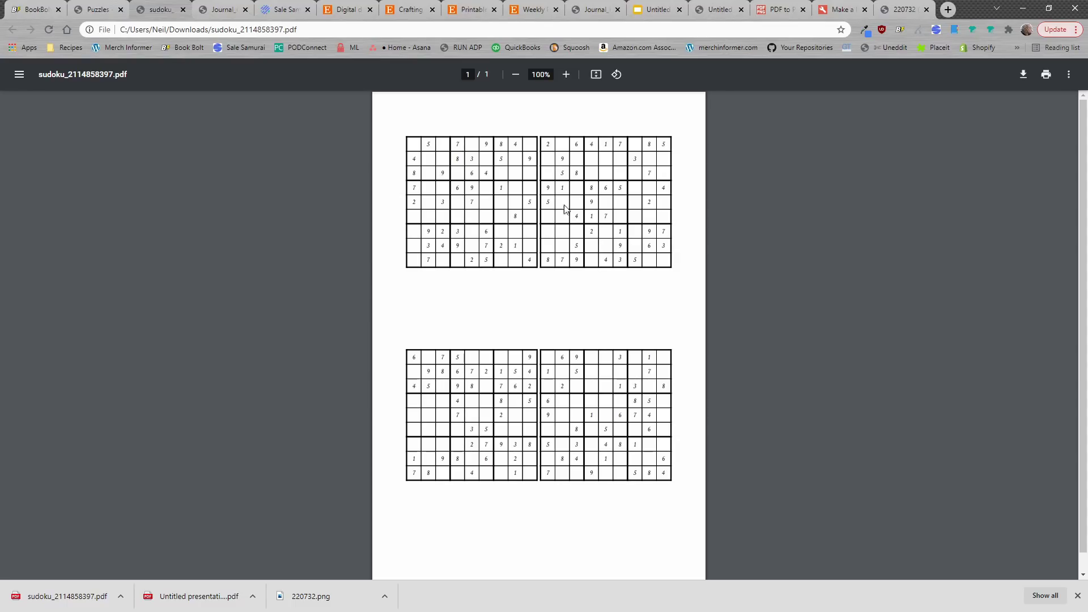
- Revisit the PDF to PNG converter, the Google Slides journal page and the generated Sudoku PDF
click(770, 9)
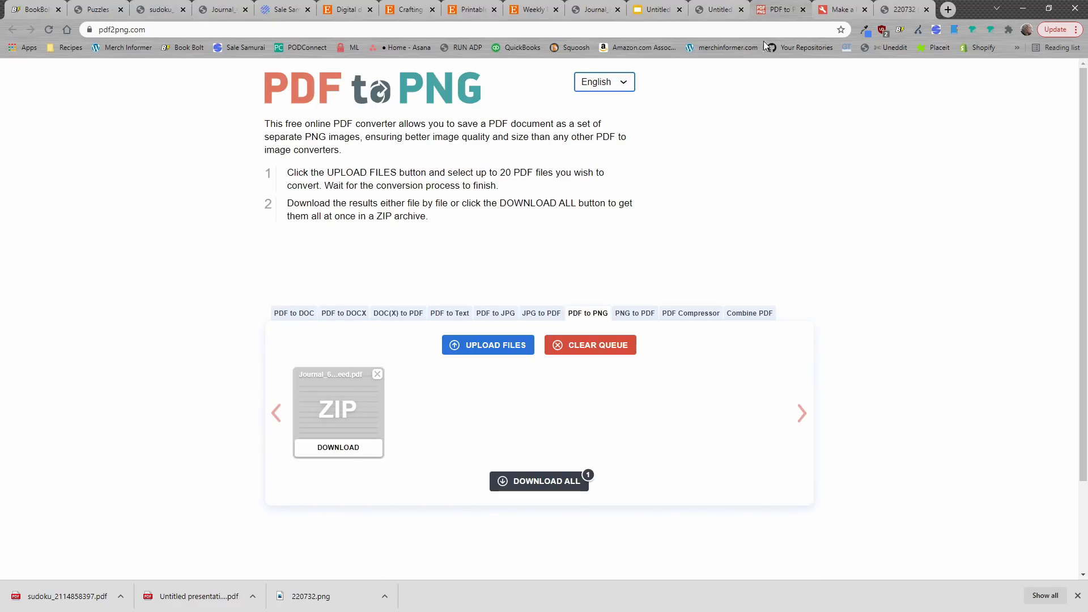
click(654, 9)
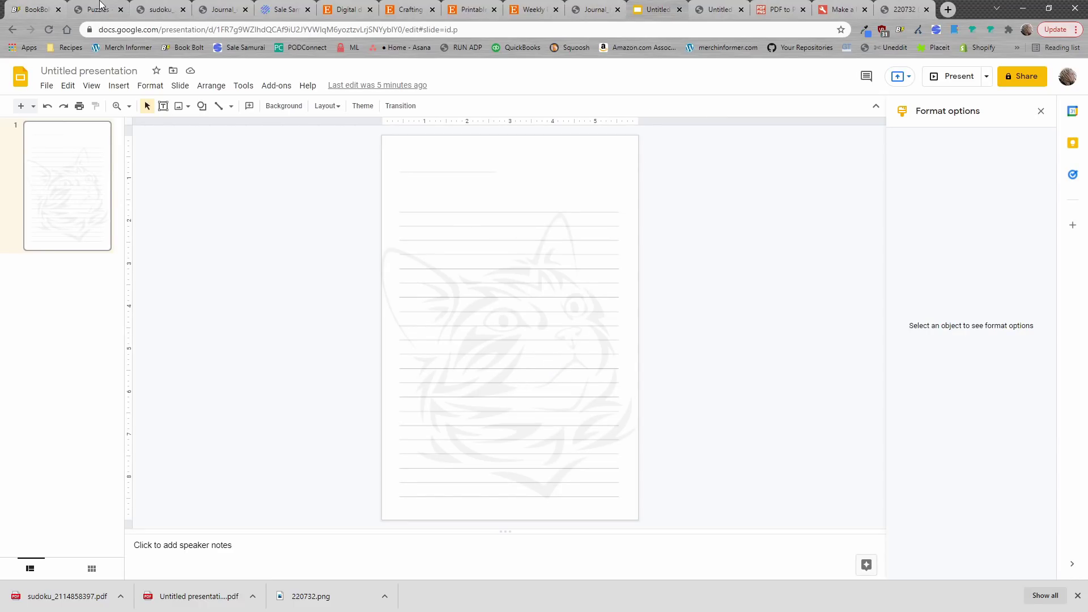
click(99, 6)
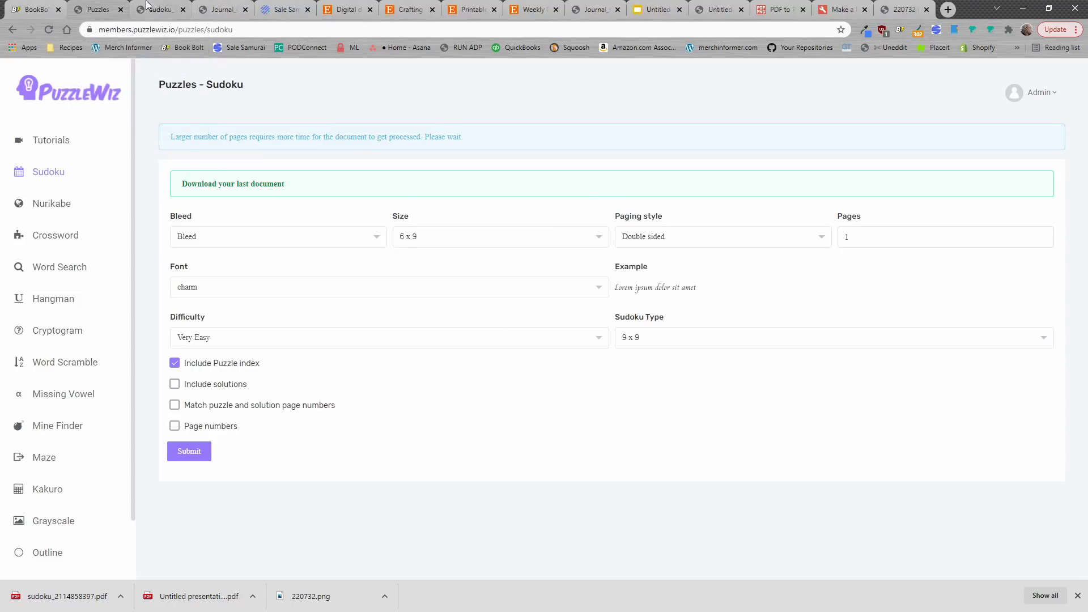
click(146, 5)
- Generate a Mine Finder puzzle in PuzzleWiz with the size set to 6 x 9, and download and open its PDF
click(90, 7)
click(68, 426)
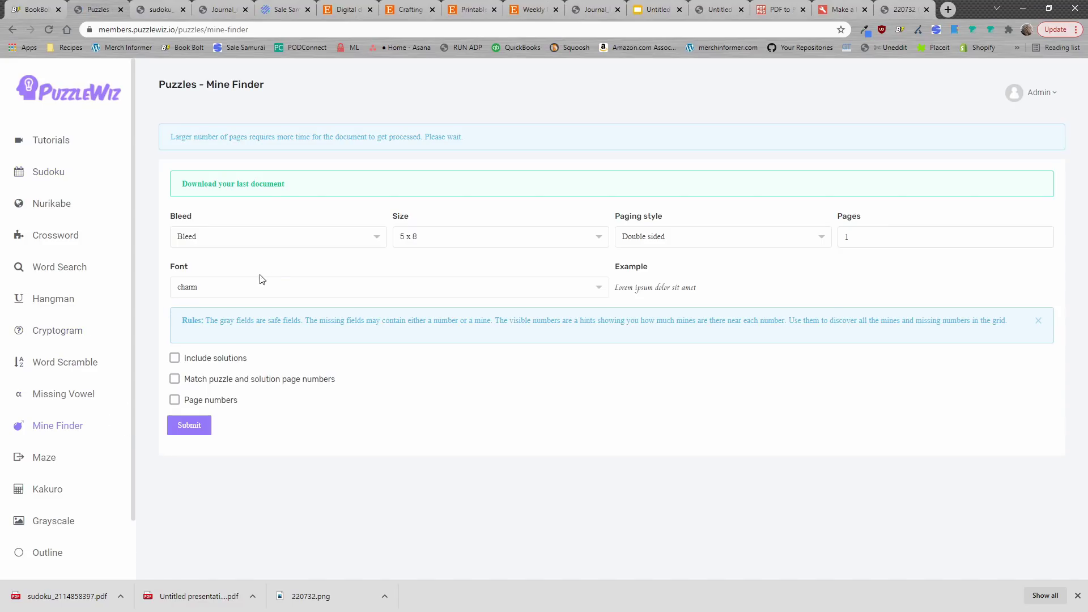
click(444, 236)
click(426, 306)
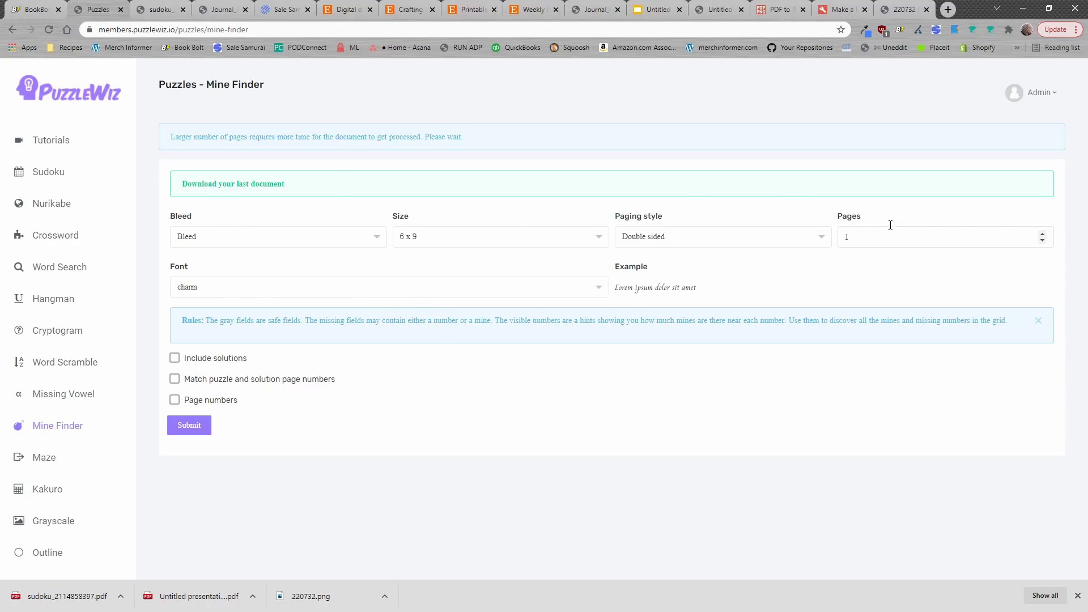
click(189, 426)
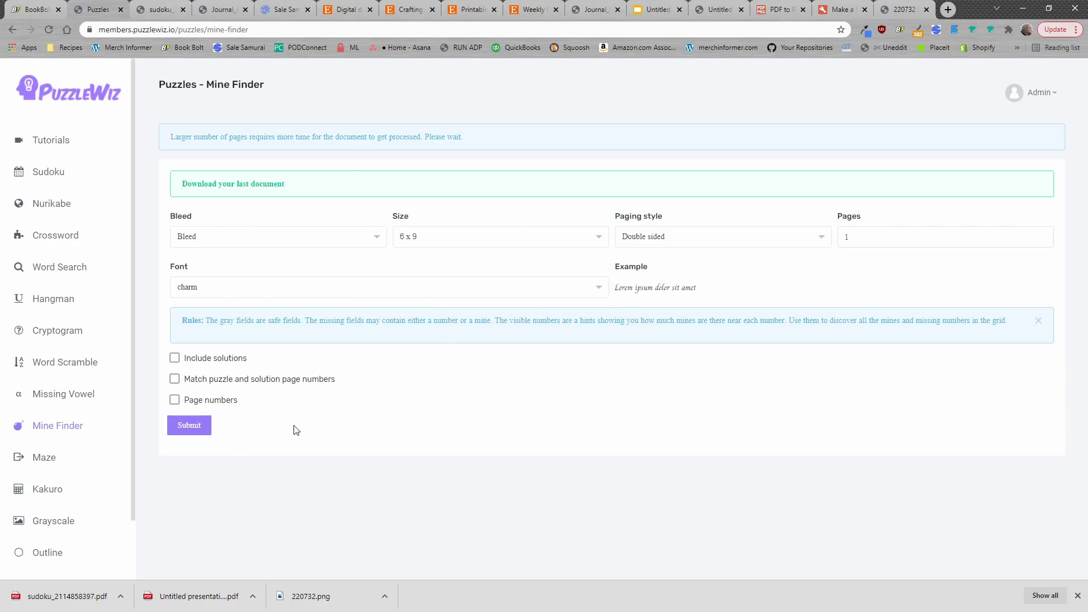
click(260, 186)
click(83, 604)
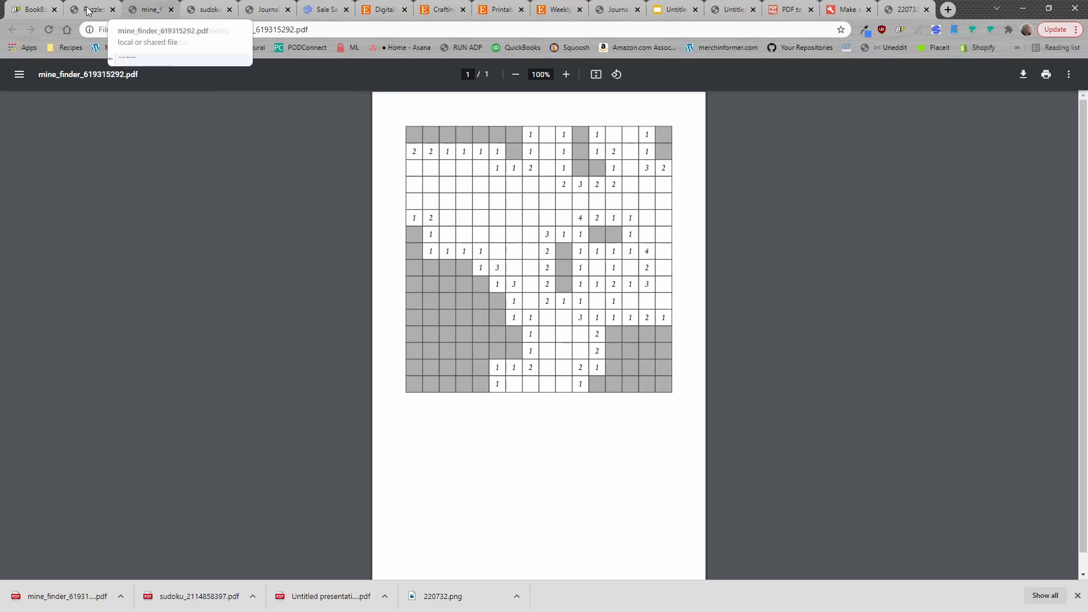
- Open Book Bolt's Interior PDF Combiner Pro resource and review its Upload and Interior sections
click(34, 7)
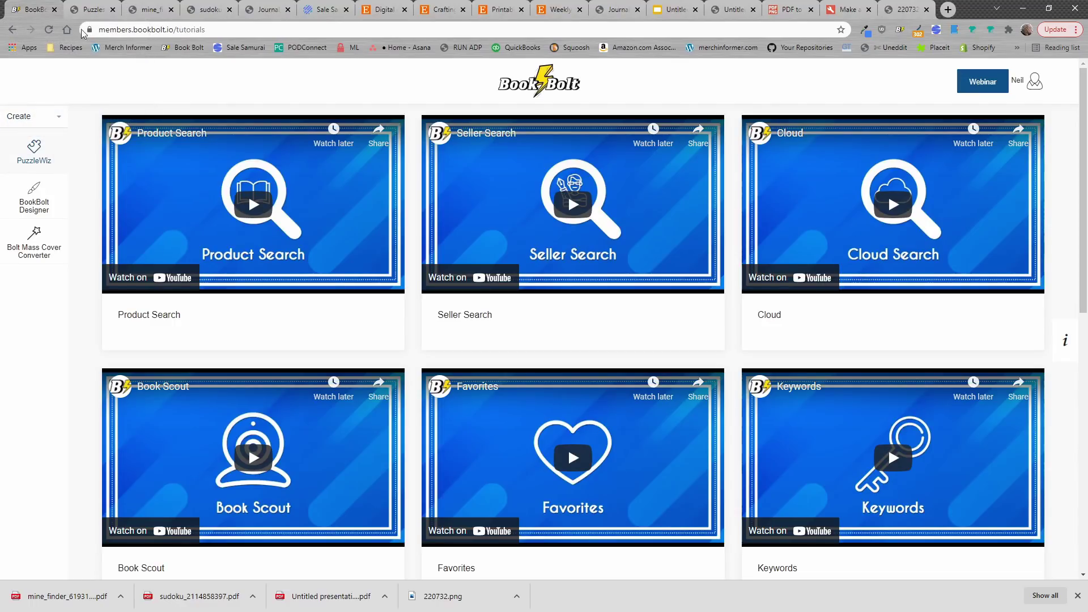
click(185, 48)
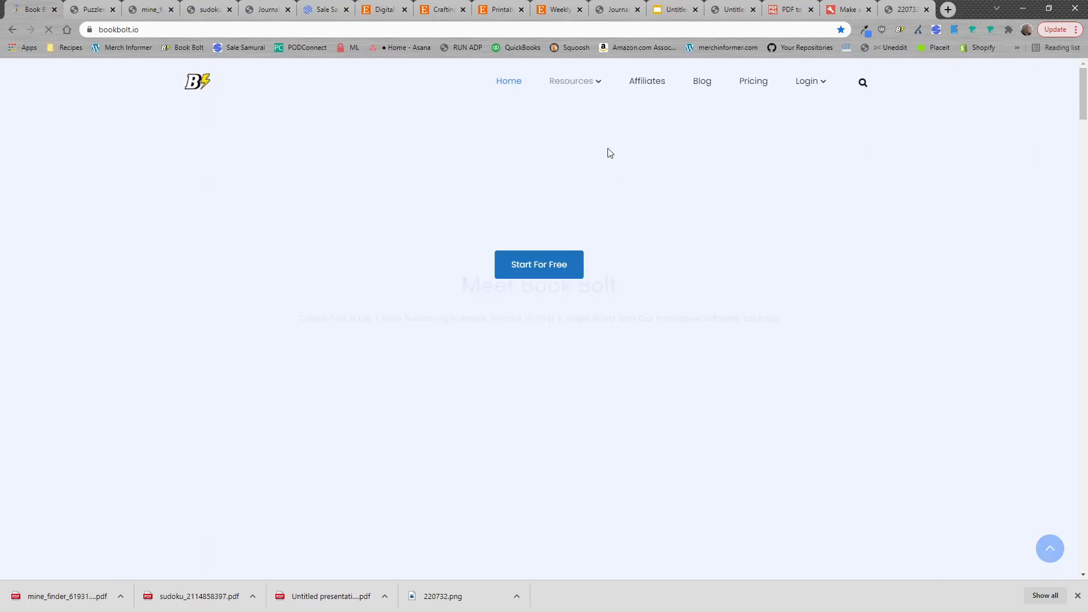
mouse_move(595, 92)
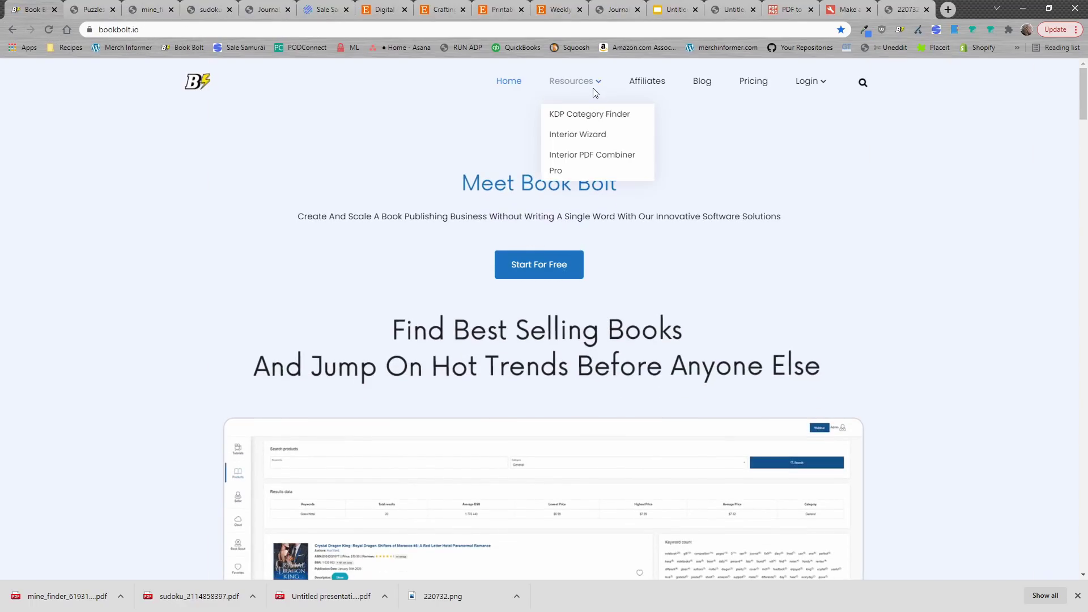
click(600, 158)
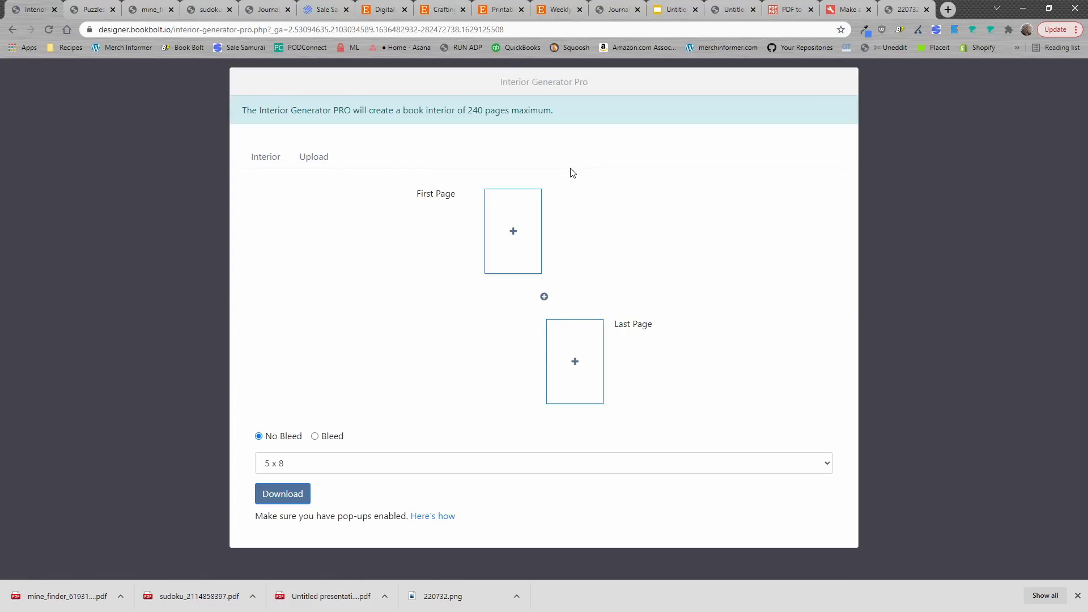
click(316, 160)
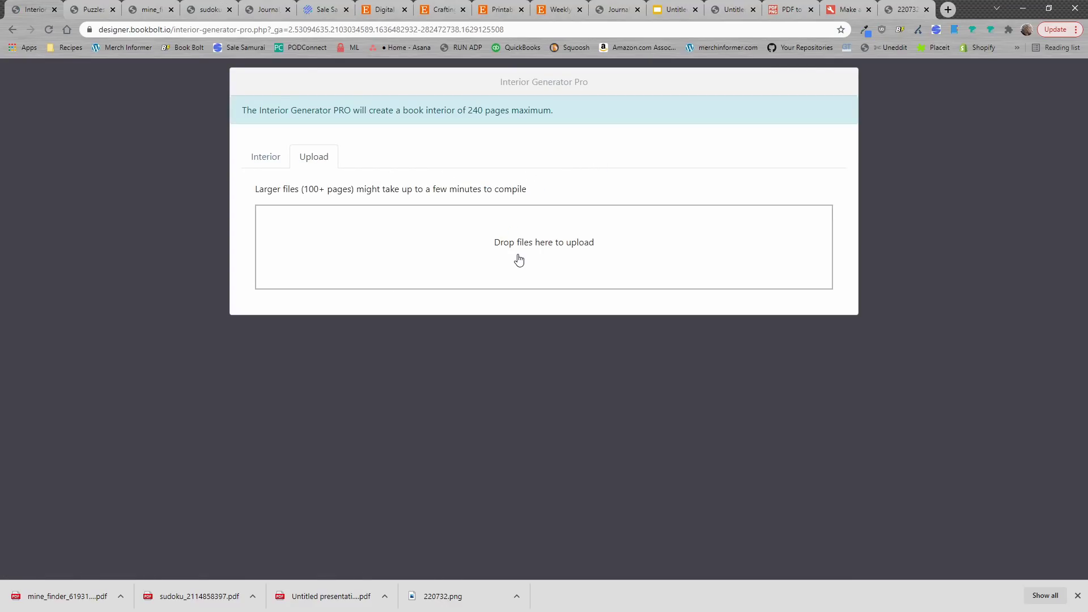
click(264, 165)
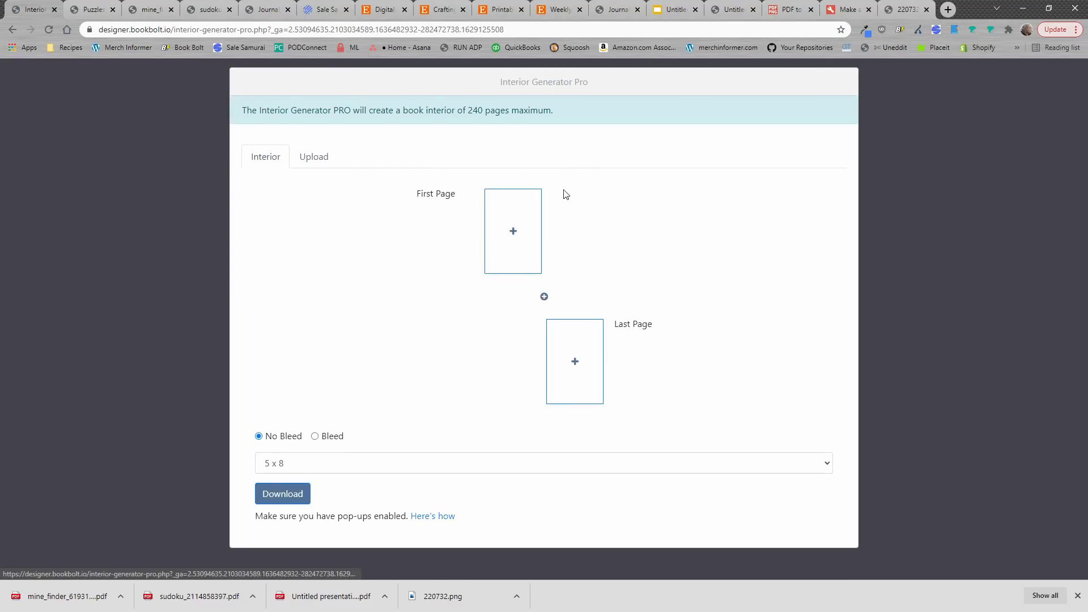
- Browse the interior patterns available for the first page, and revisit the Google Slides journal page before returning to Interior Generator Pro
click(516, 234)
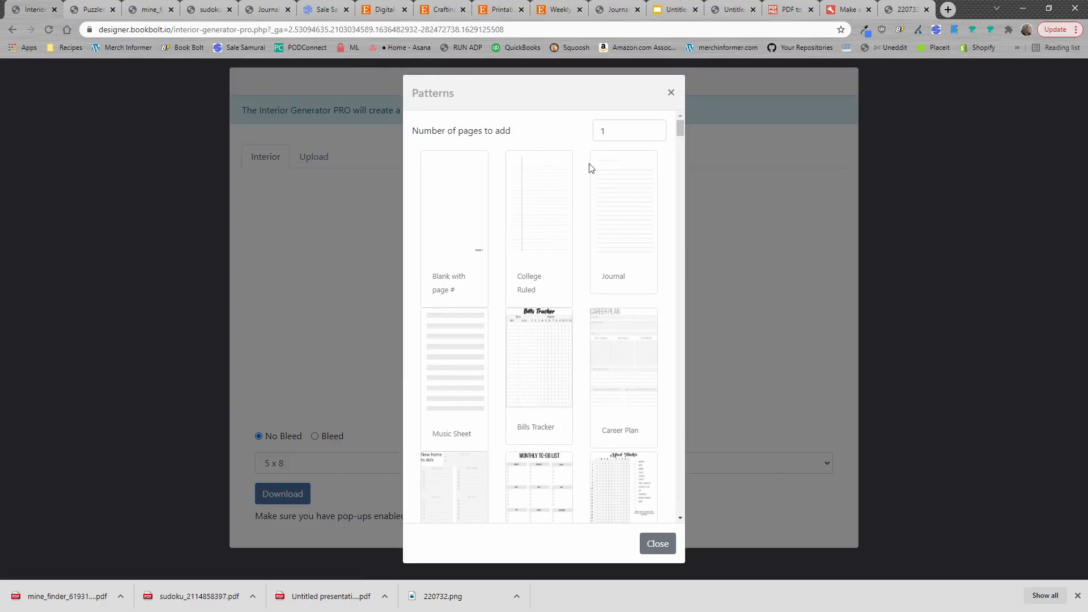
scroll(549, 323, down, 15)
scroll(552, 322, up, 10)
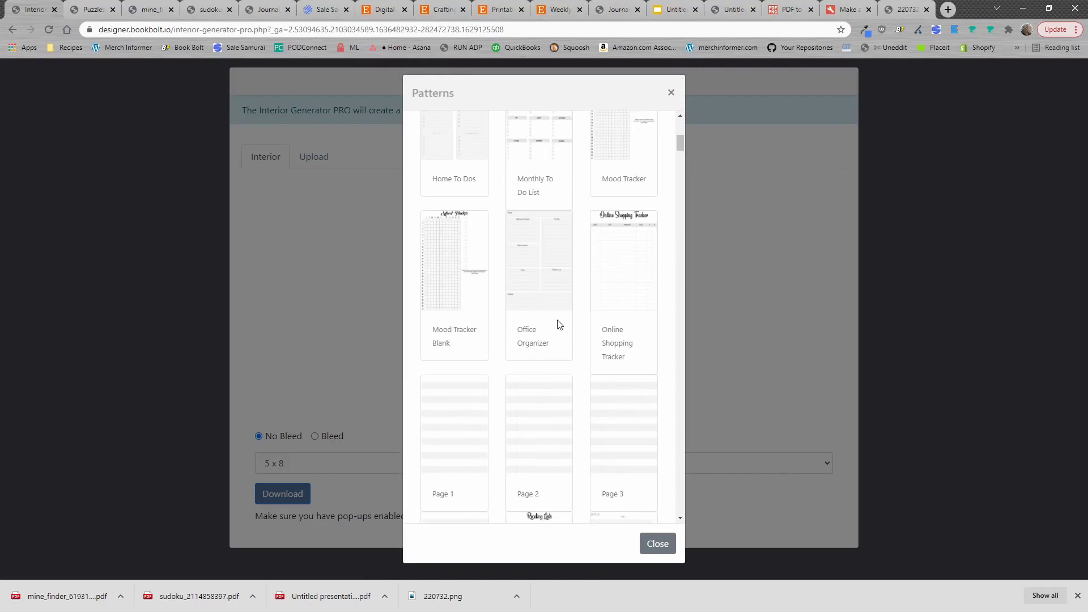
click(672, 94)
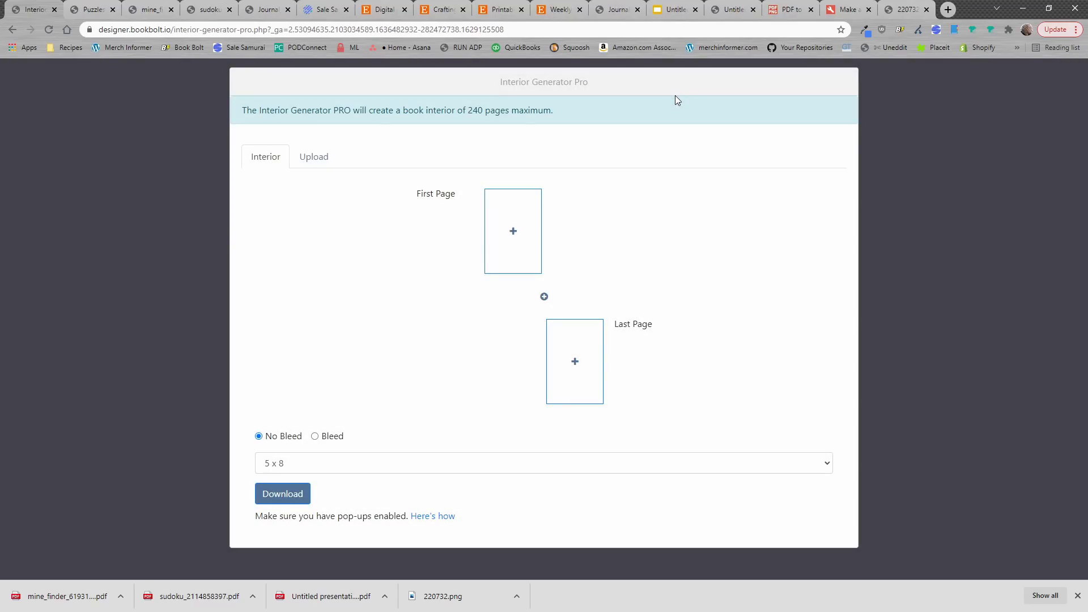
click(674, 9)
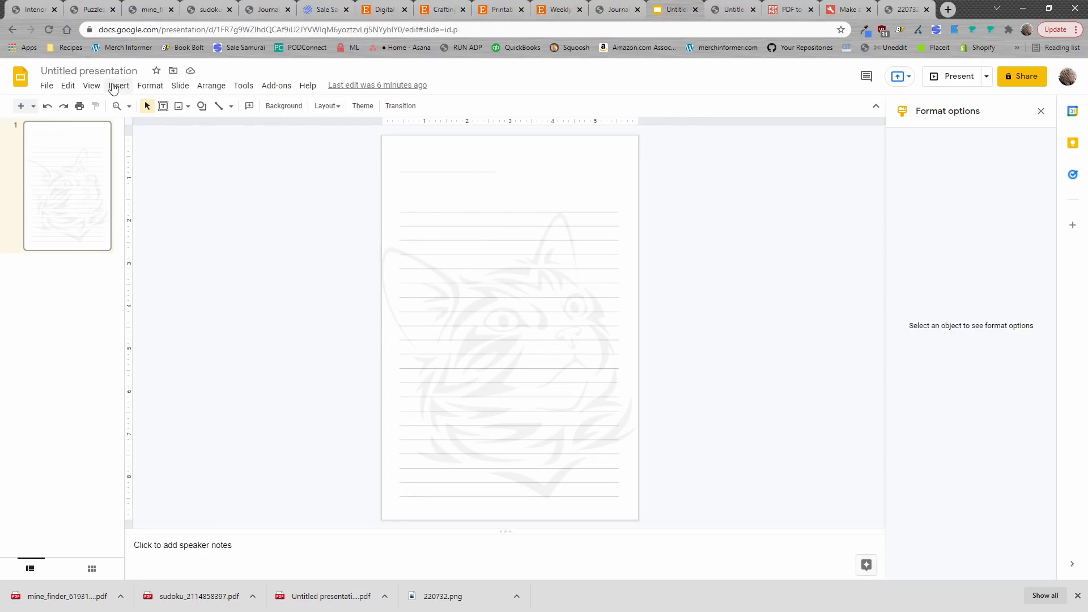
click(30, 5)
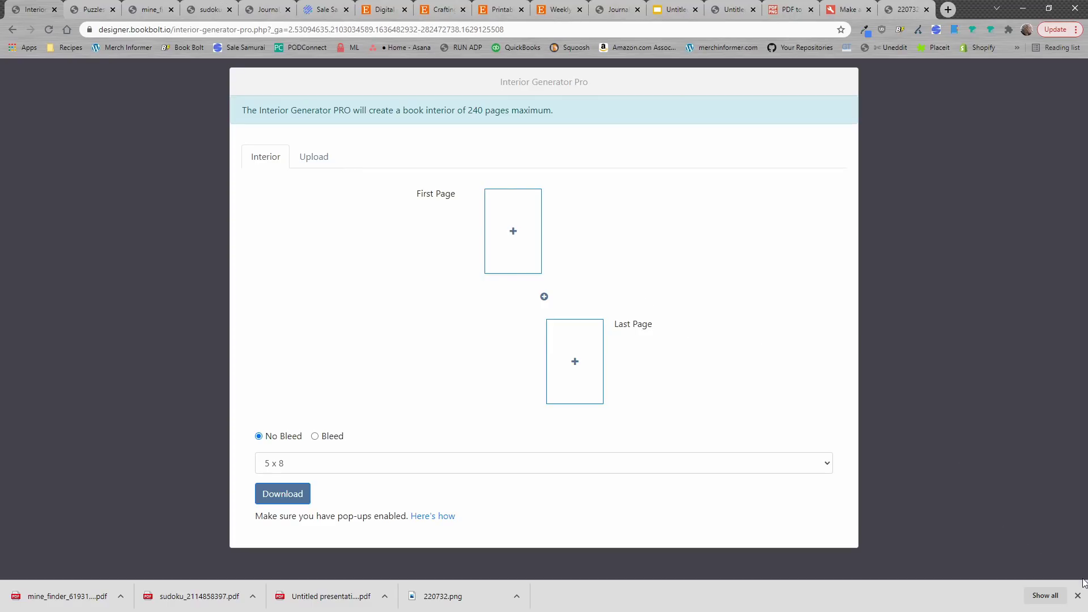
- Return to Book Bolt's home page, dismiss the downloads bar, and close the PuzzleWiz, Mine Finder, Sudoku and first journal PDF pages
click(1078, 596)
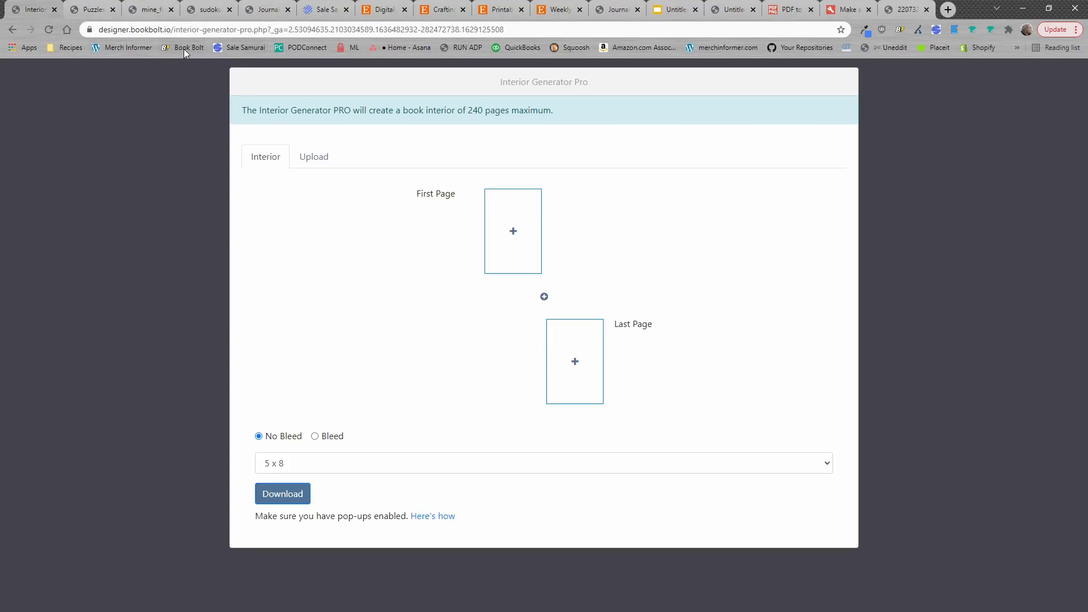
click(184, 49)
click(88, 9)
click(112, 10)
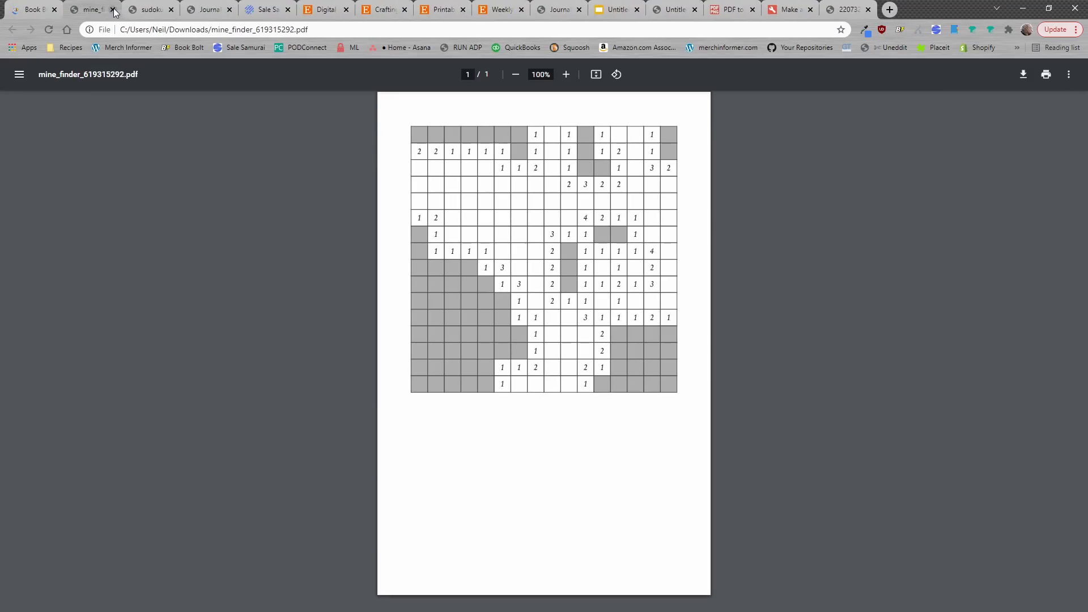
click(112, 9)
click(113, 10)
click(112, 10)
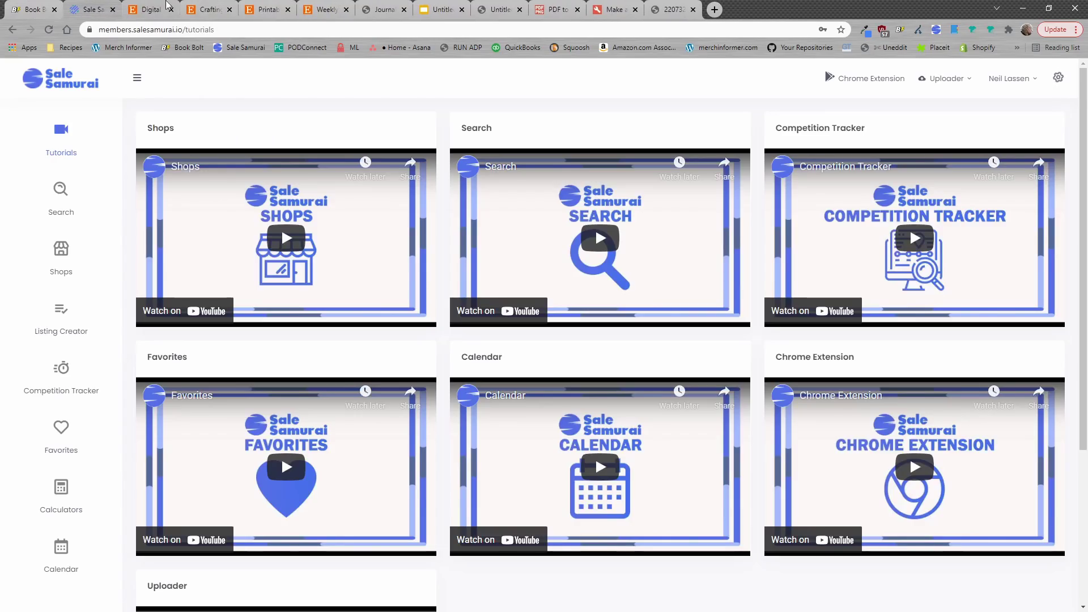
- Close the three remaining Etsy pages after the digital download one, the journal and presentation documents, the PDF to PNG converter and the PNG transparency creator
click(218, 8)
click(229, 10)
click(229, 9)
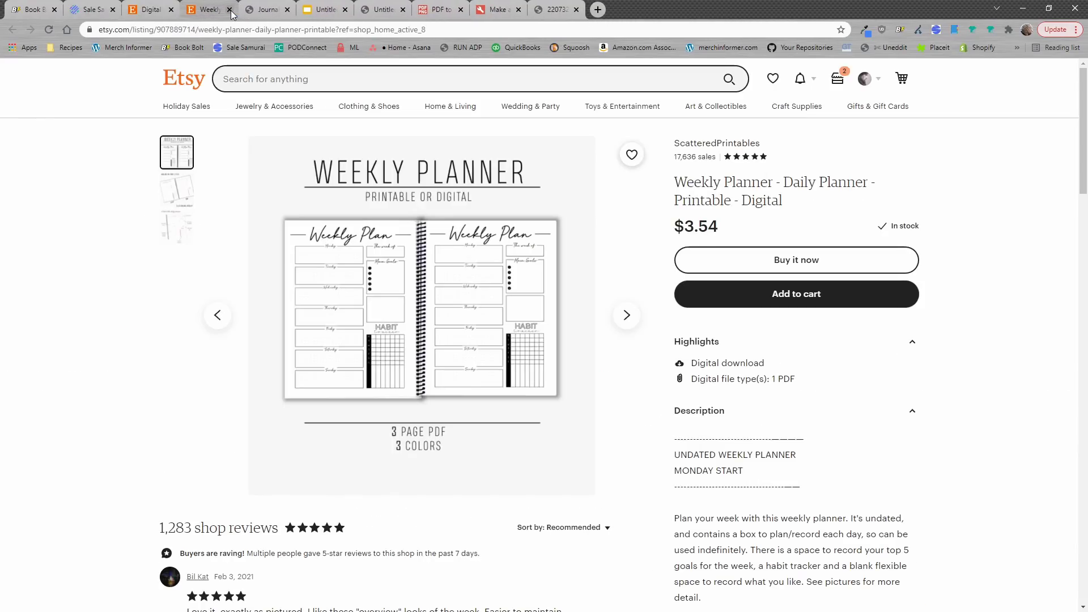
click(229, 10)
click(229, 10)
click(229, 10)
click(230, 10)
click(230, 10)
click(229, 9)
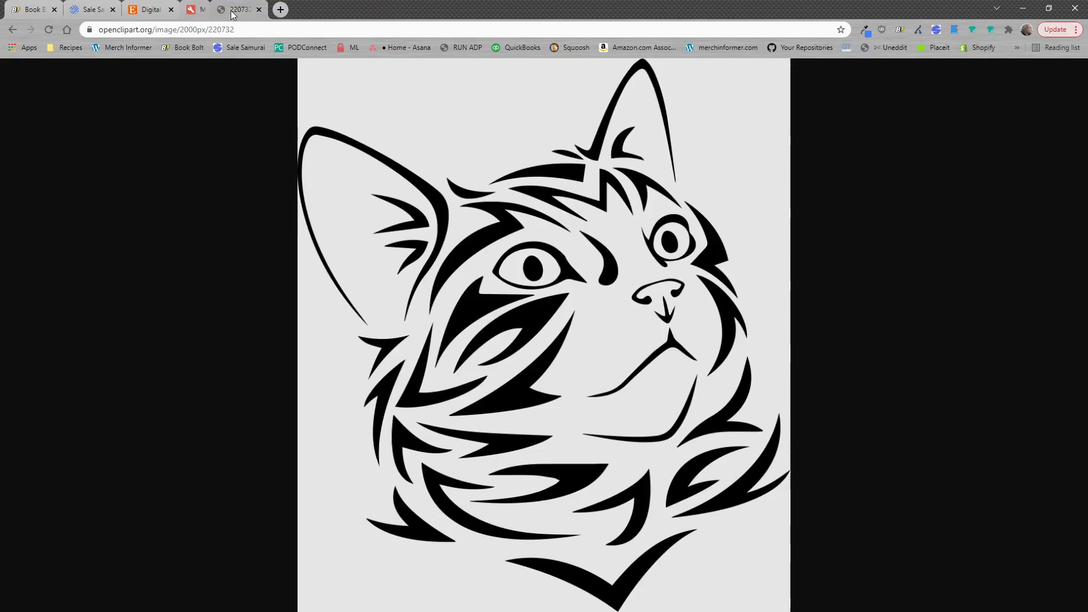
- Close the remaining artwork pages and glance at Sale Samurai's tutorials before returning to the Etsy digital downloads results
click(229, 9)
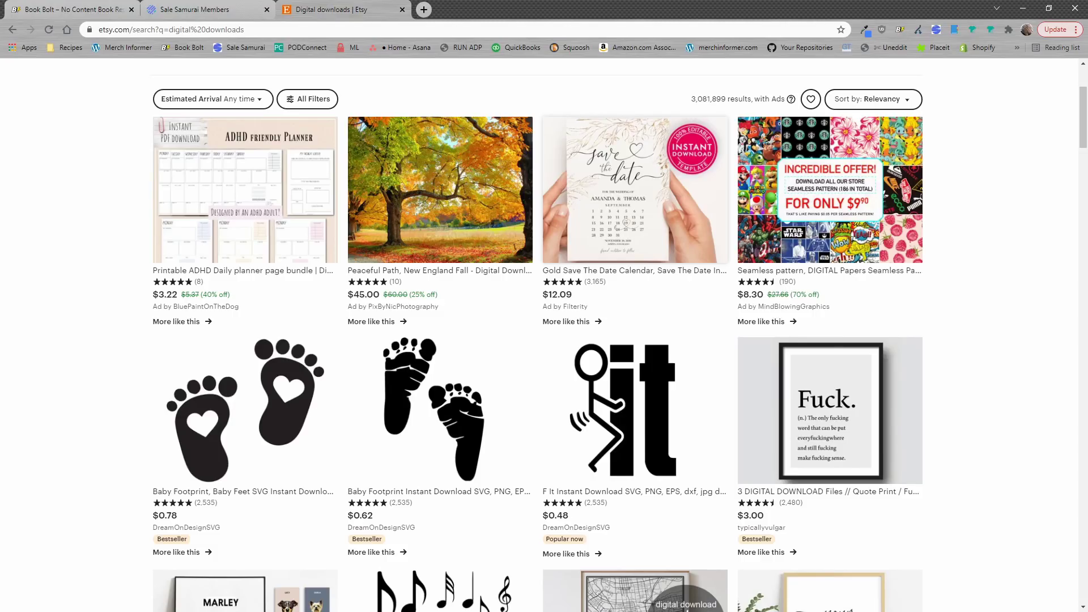
click(221, 8)
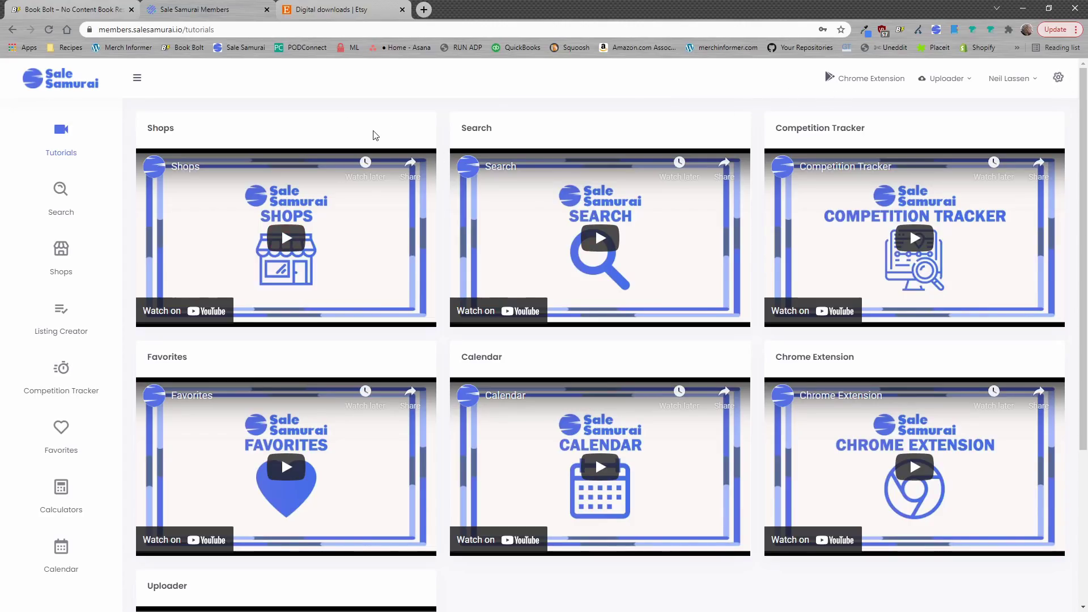
click(345, 8)
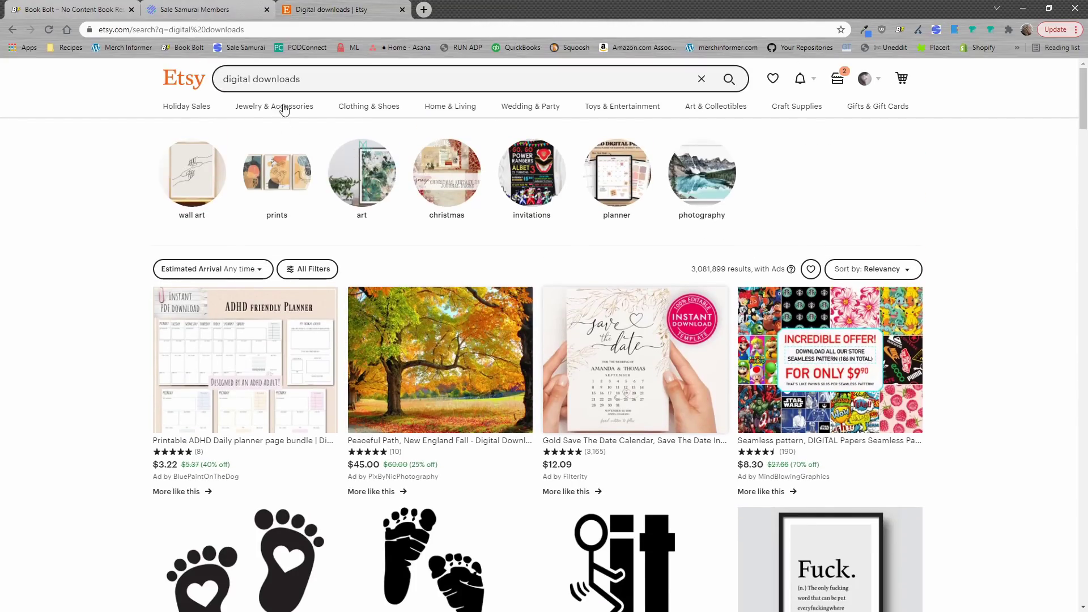
- Search Etsy for "halloween printable" using the suggested term "halloween printables"
click(318, 81)
text(hand)
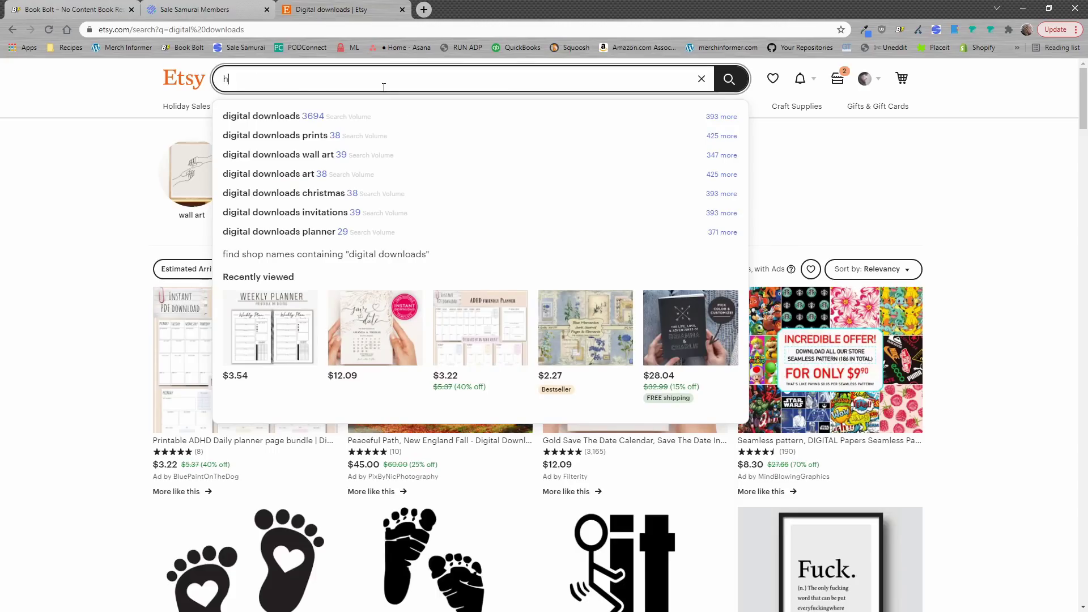
key(BackSpace)
key(BackSpace)
key(BackSpace)
text(alloween printable)
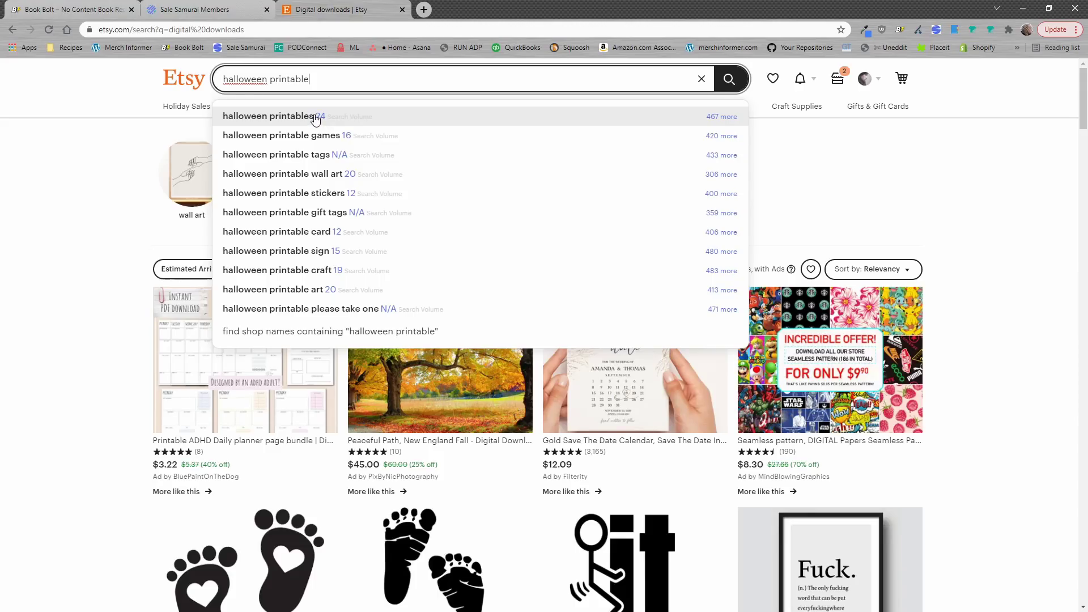
click(294, 118)
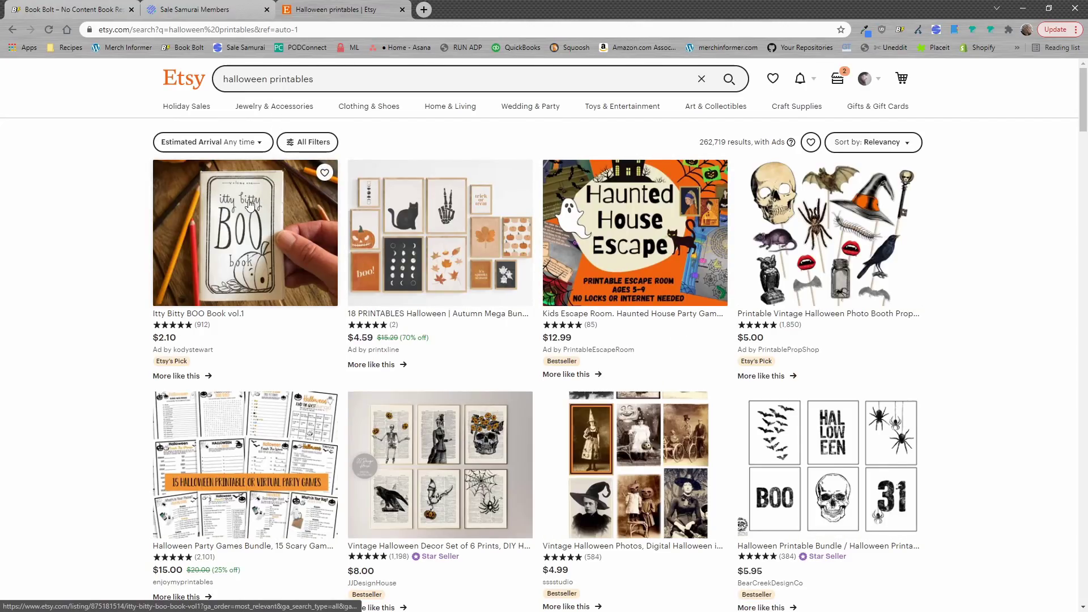
- Open the Halloween Party Games Bundle listing by enjoymyprintables and inspect its third image enlarged, then close the image view
scroll(413, 299, down, 3)
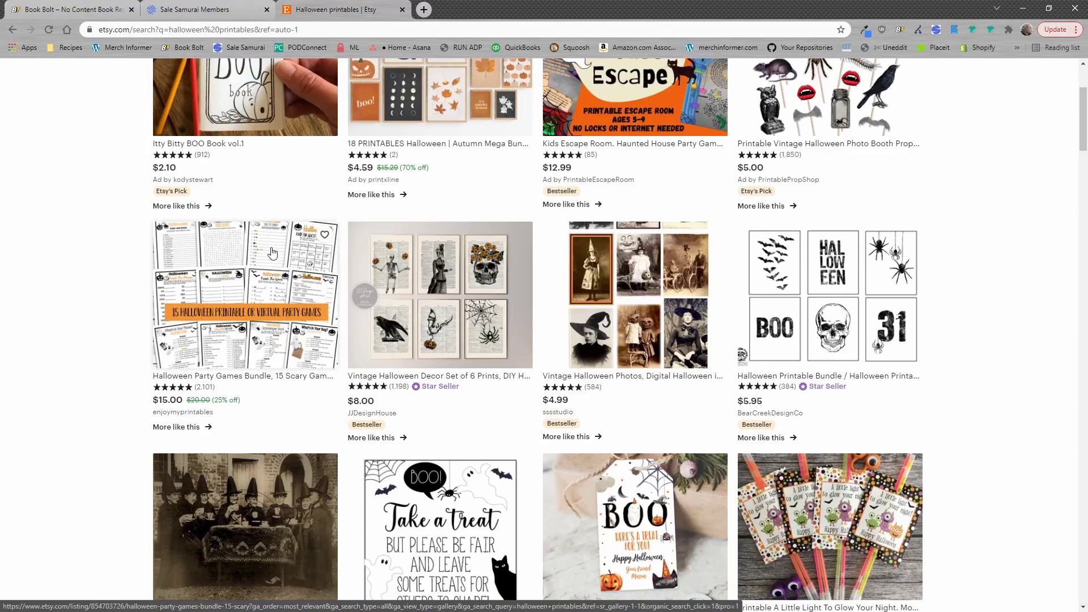
click(243, 280)
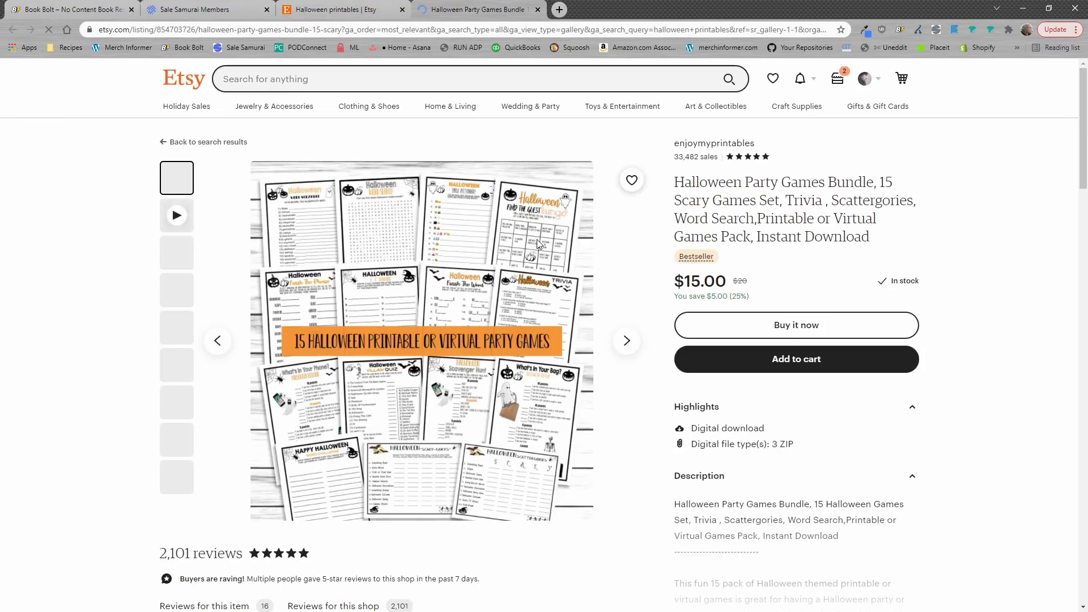
click(177, 252)
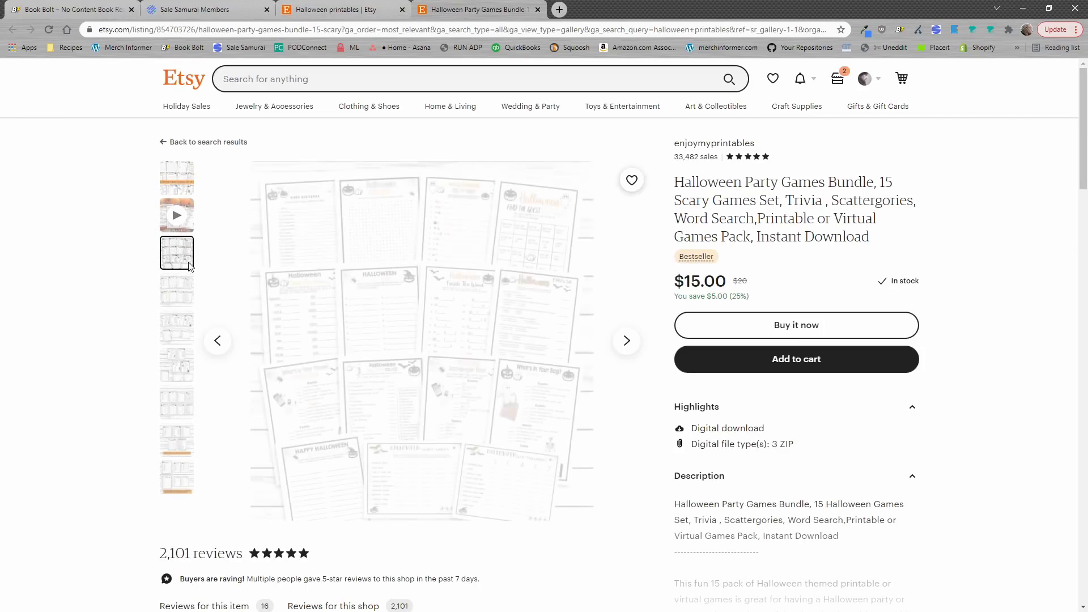
click(430, 347)
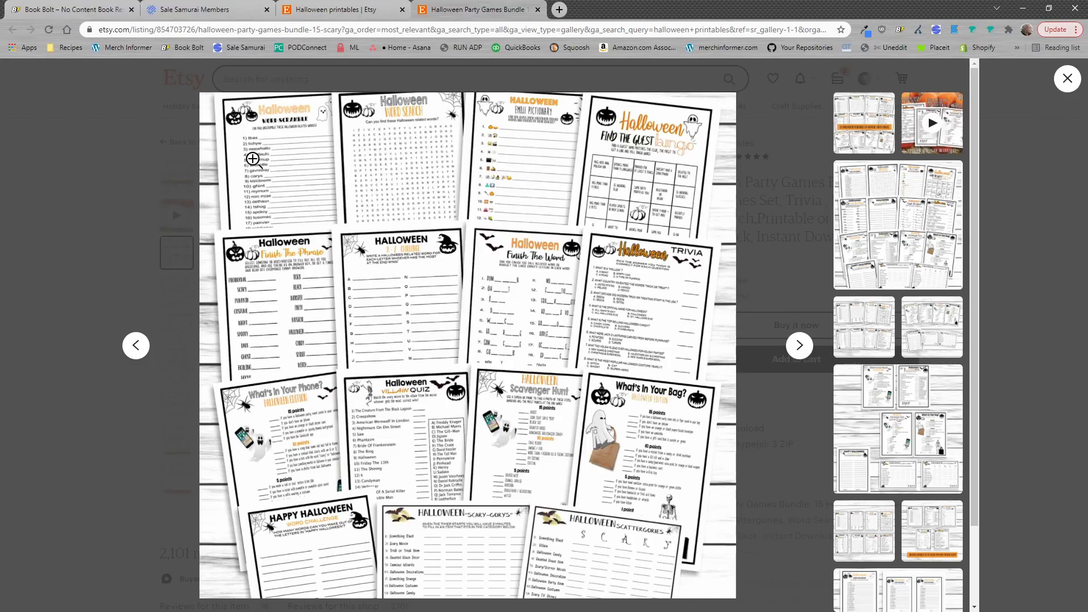
click(1065, 82)
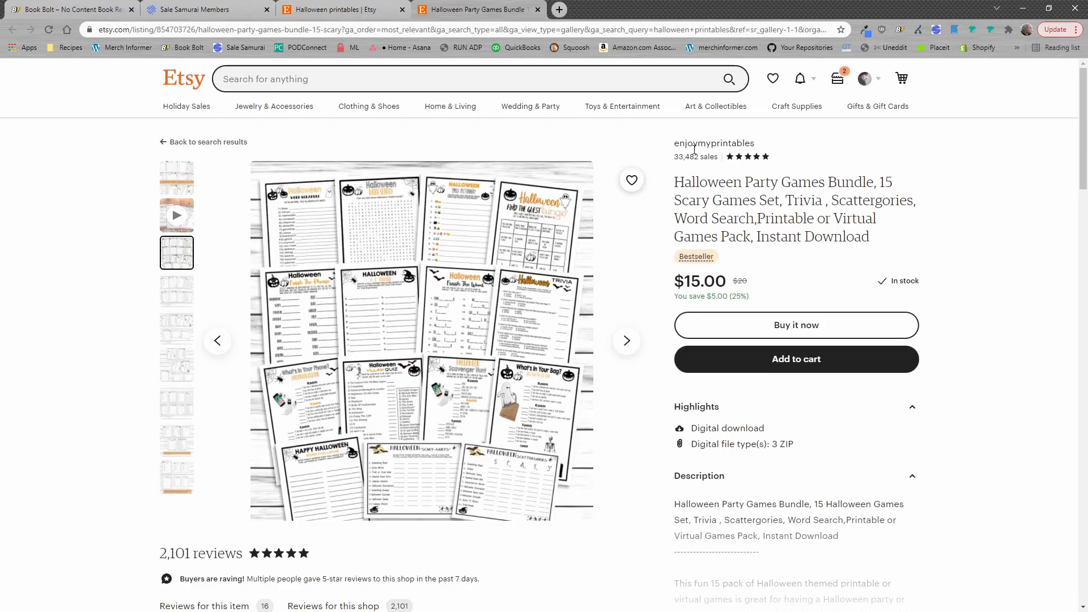
- Review the bundle's "15 Scary Games Set" title wording and the shop's sales count
drag(877, 181, 779, 201)
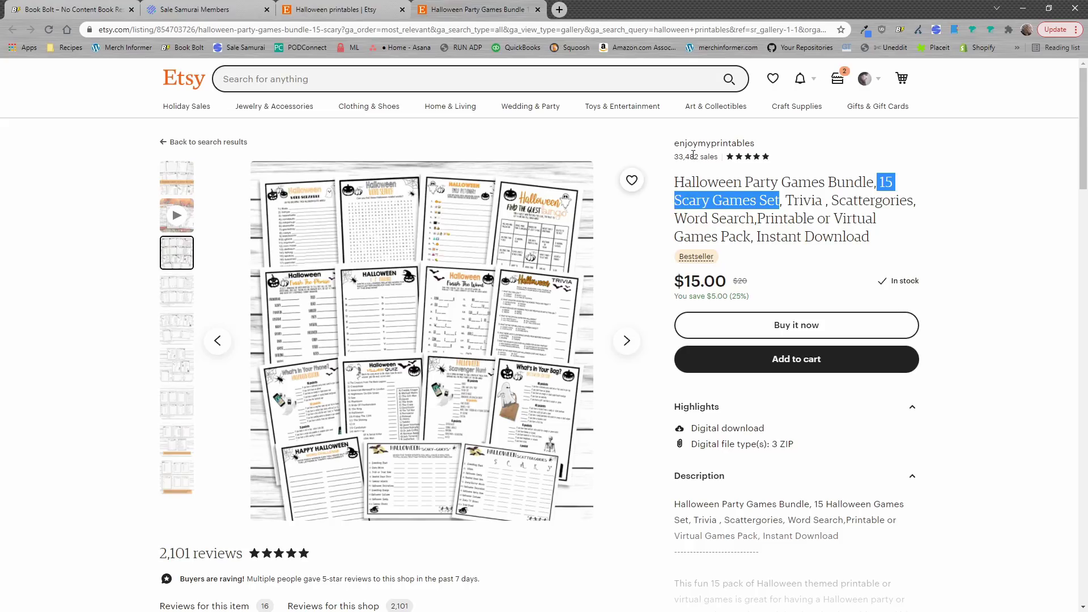
double_click(691, 156)
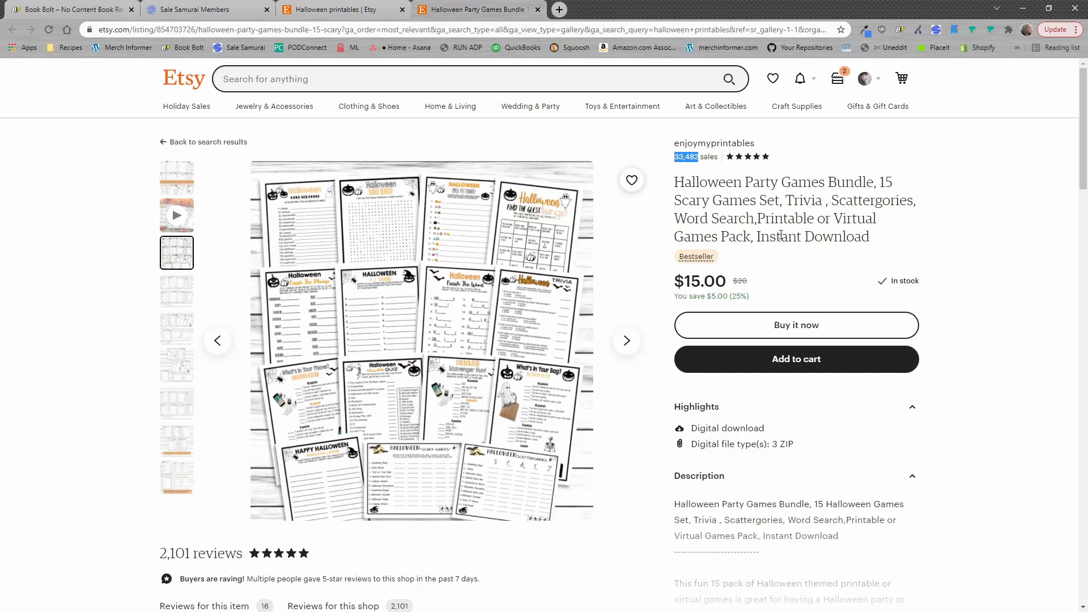
click(780, 235)
- Switch to Sale Samurai and run a basic keyword search for "halloween printable"
click(192, 10)
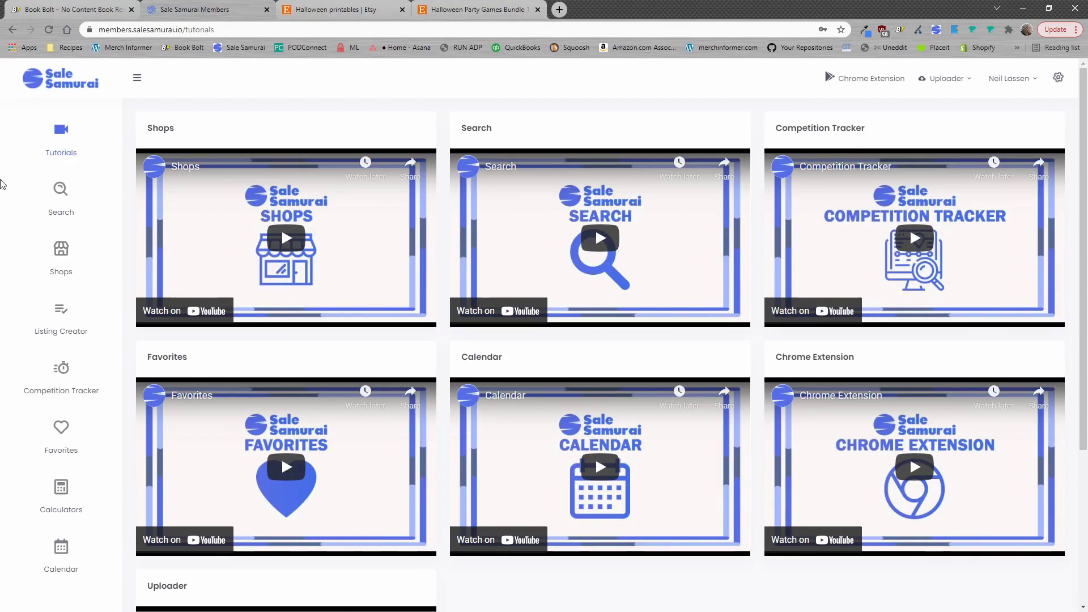
click(58, 201)
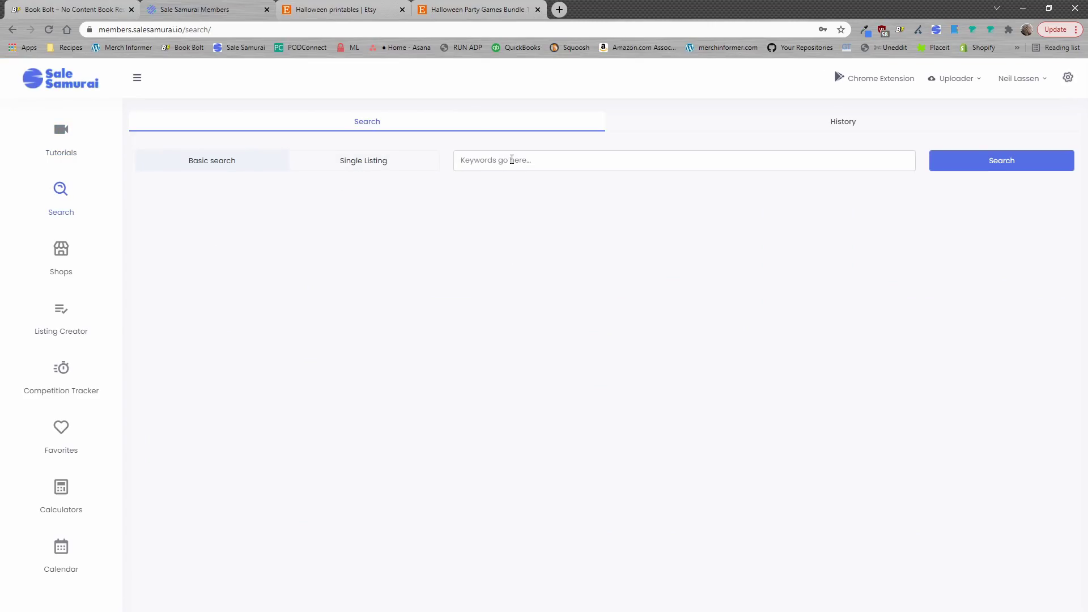
click(512, 160)
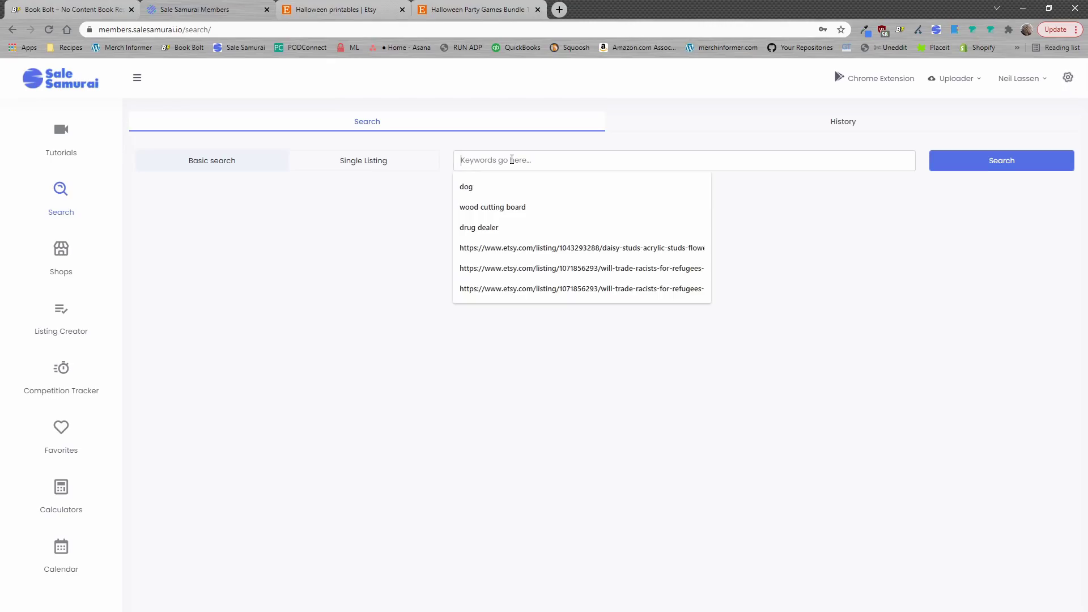
text(halloween printable)
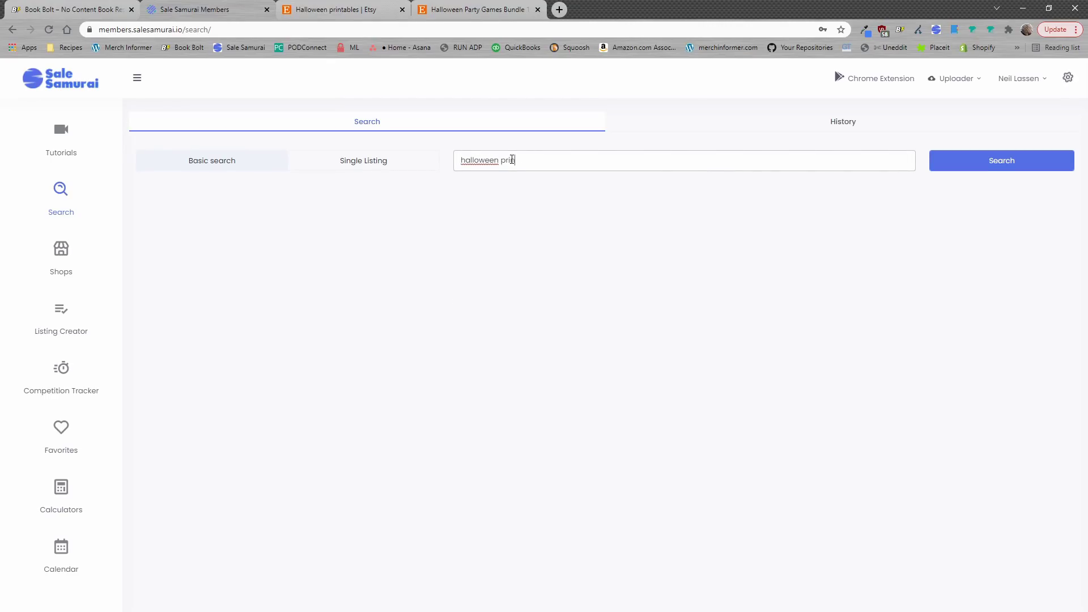
click(1005, 164)
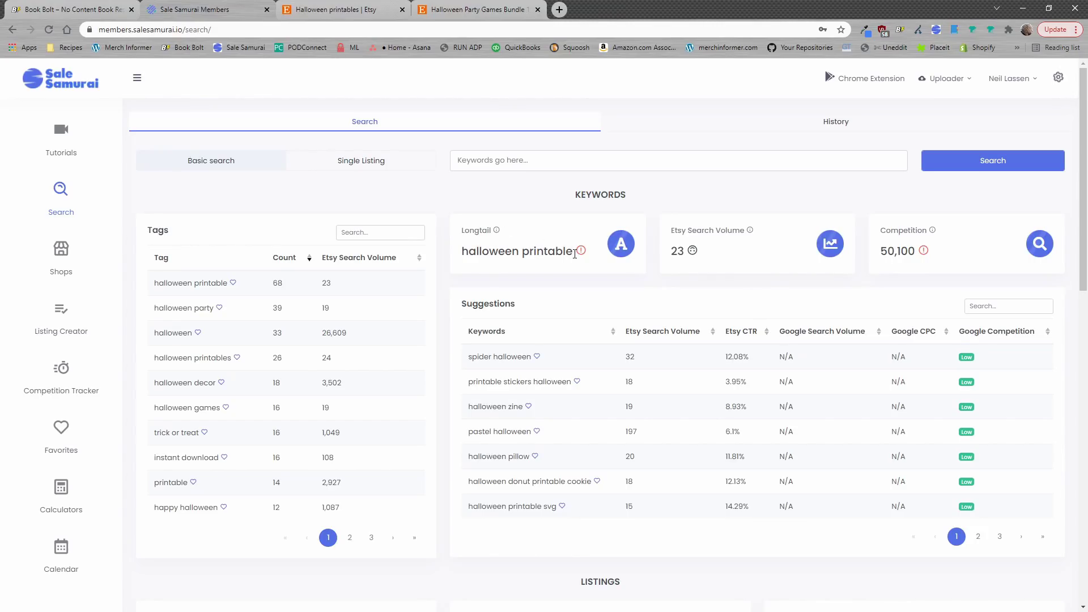
- Review the longtail keyword and browse the three pages of keyword suggestions, returning to the first page
drag(574, 254, 464, 254)
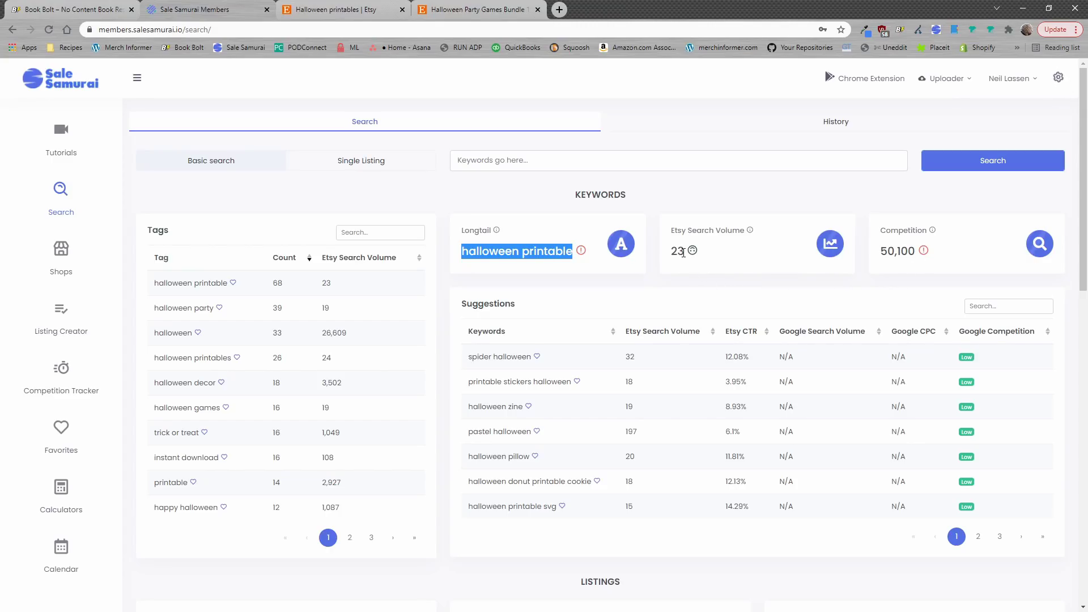
scroll(685, 320, down, 2)
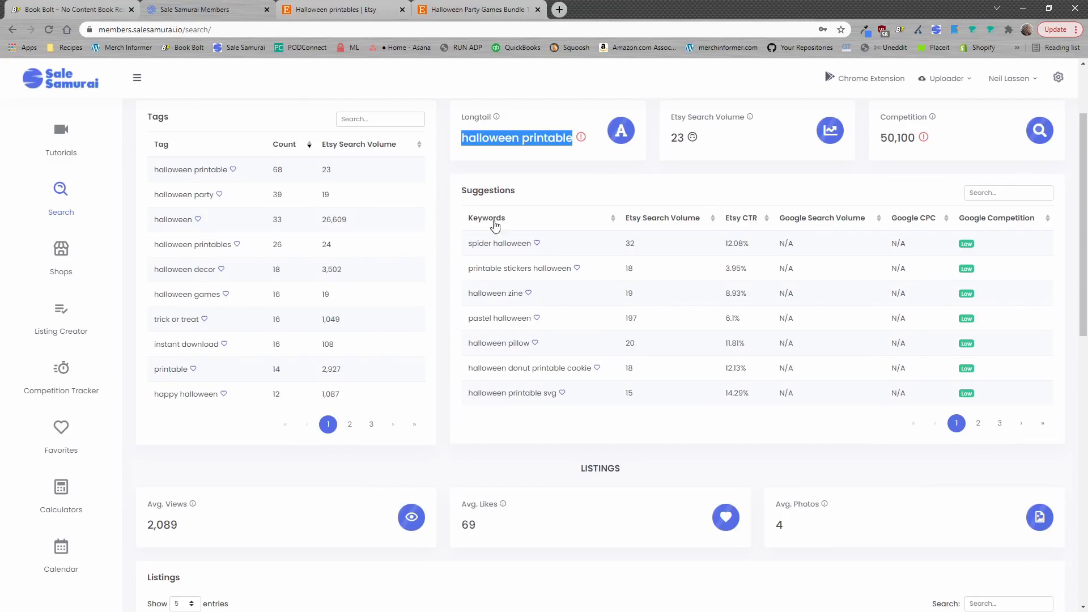
click(978, 424)
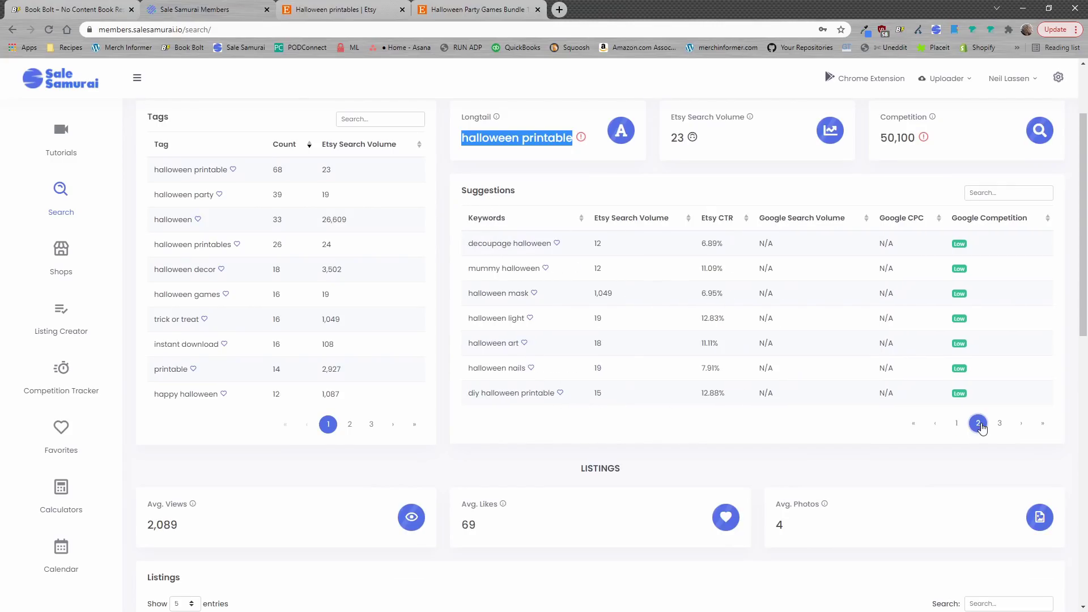
click(957, 424)
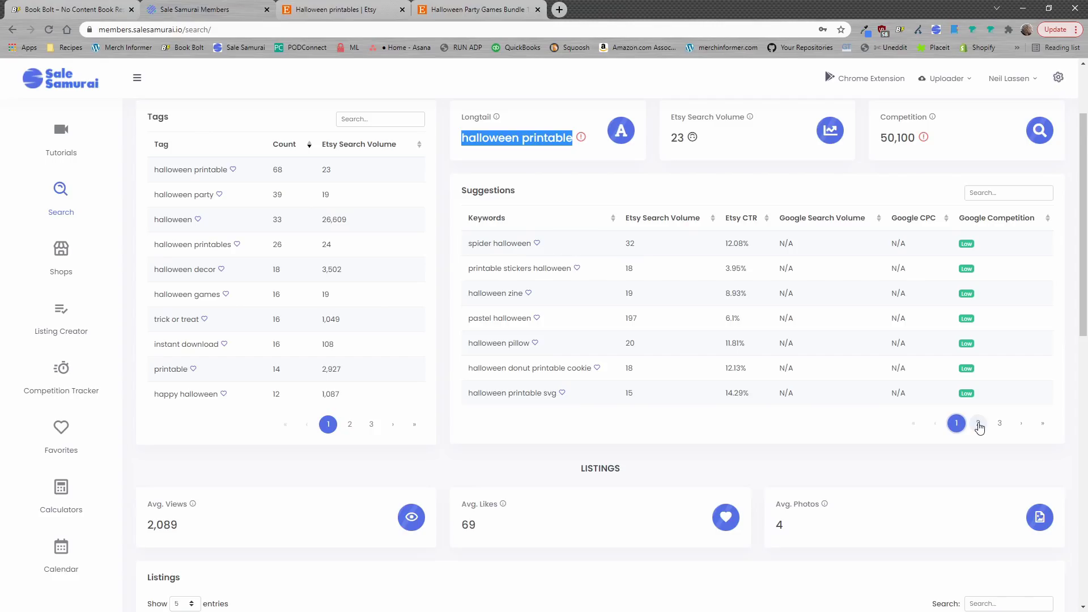
click(978, 424)
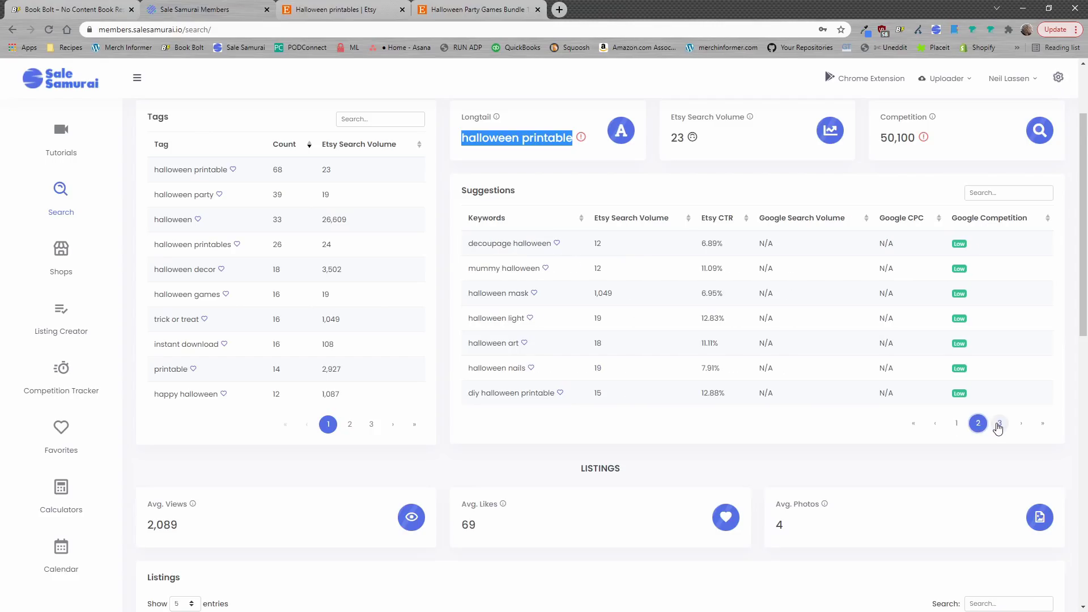
click(998, 426)
click(956, 426)
click(957, 426)
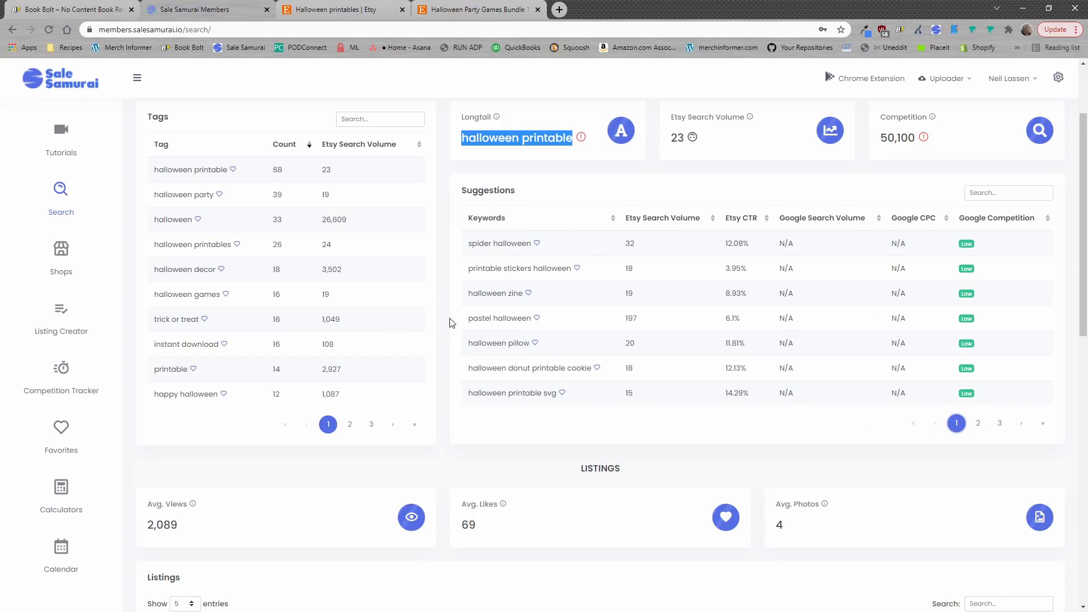
scroll(449, 317, up, 2)
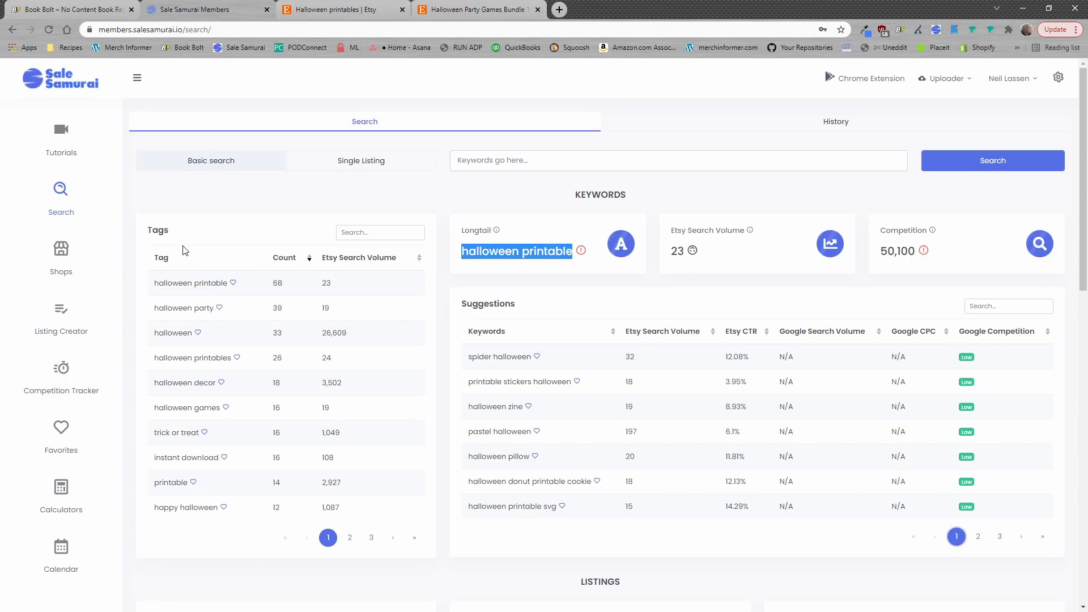
- Compare the searched longtail keyword with the first page of the Tags table
scroll(381, 462, down, 1)
scroll(300, 430, up, 1)
click(555, 256)
drag(572, 253, 461, 256)
drag(157, 284, 238, 499)
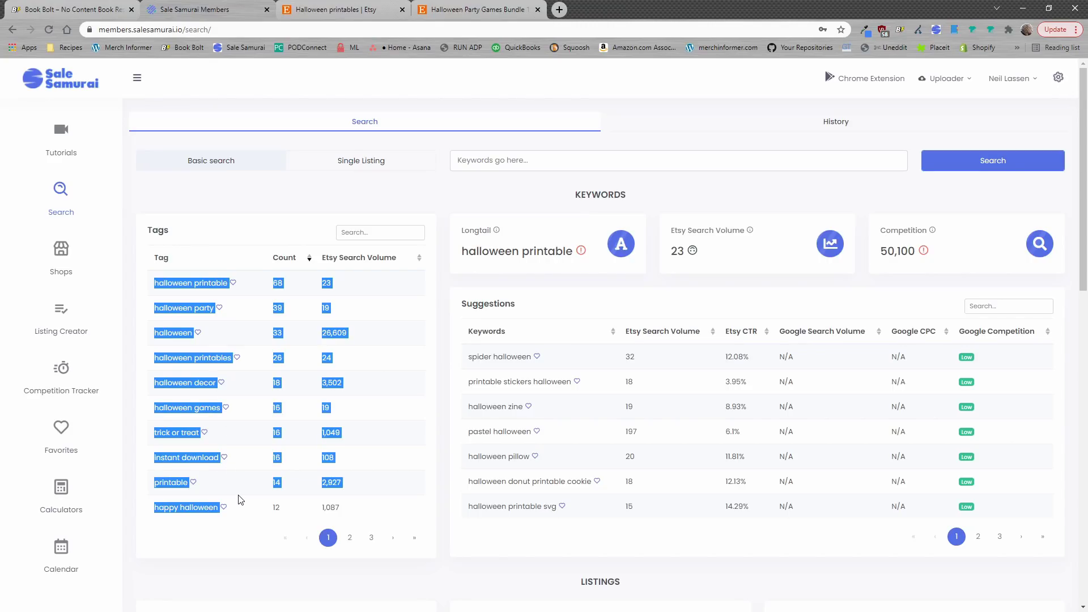
click(231, 233)
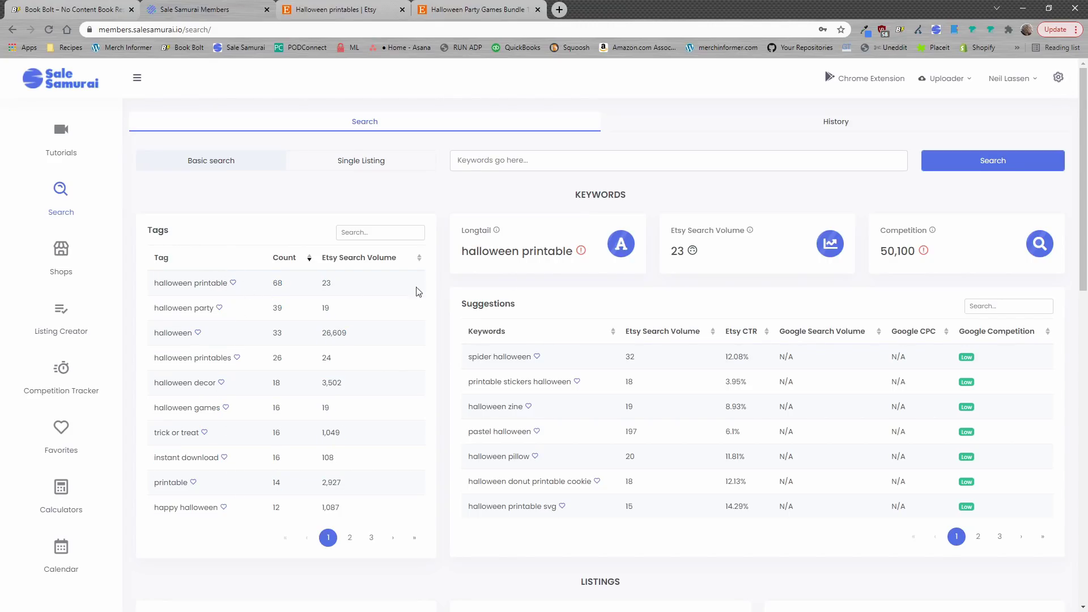
- Examine how often the "halloween printable" tag is used and match it to the longtail keyword
drag(228, 283, 166, 279)
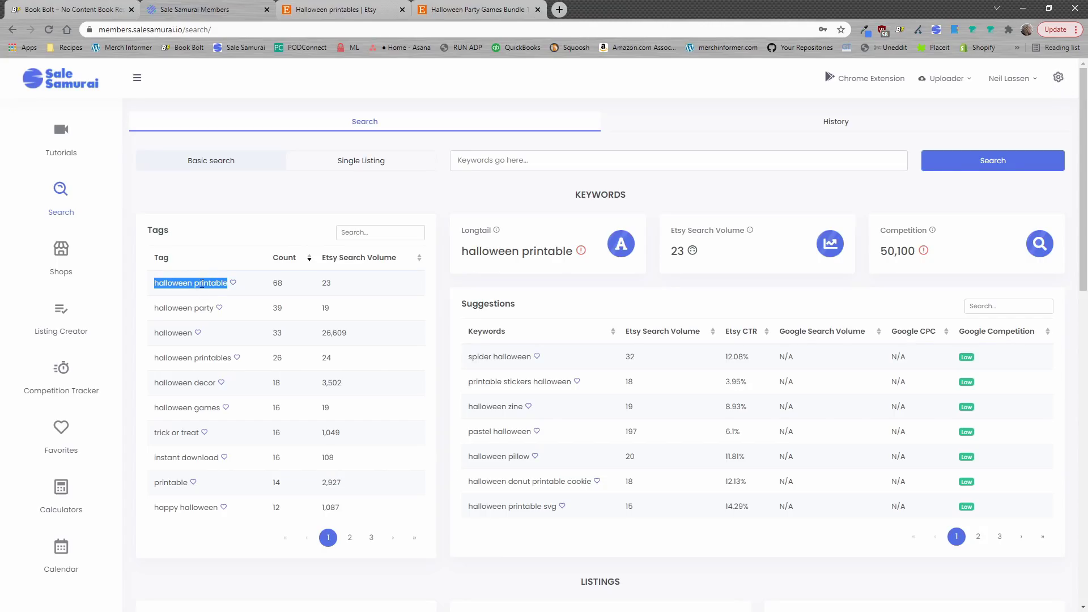
drag(282, 283, 271, 288)
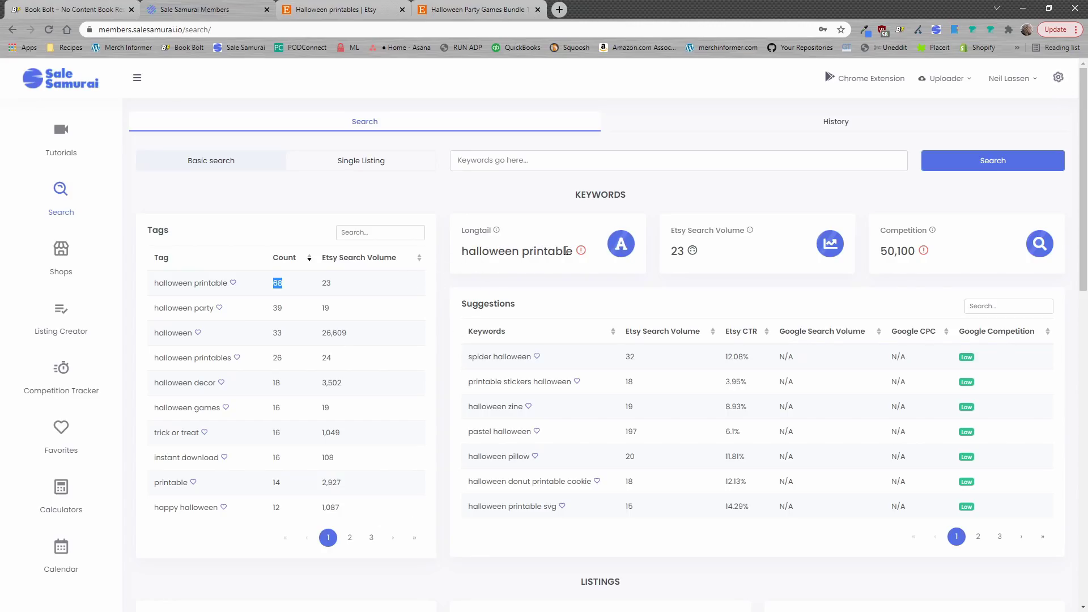
drag(571, 251, 488, 253)
drag(466, 252, 460, 252)
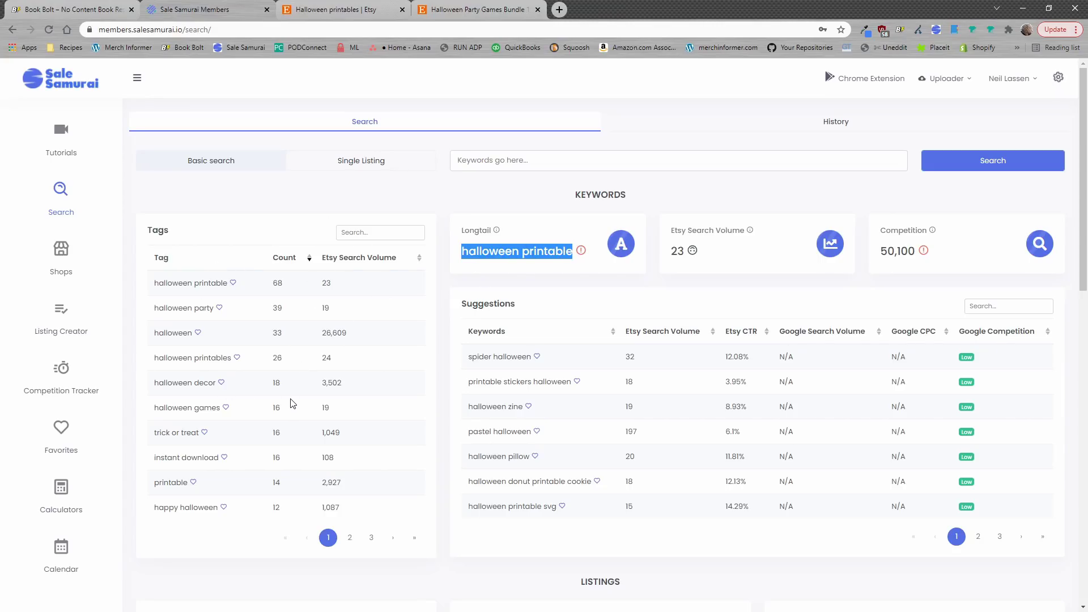
- View the second page of tags and highlight "halloween game" and "halloween party game"
click(350, 537)
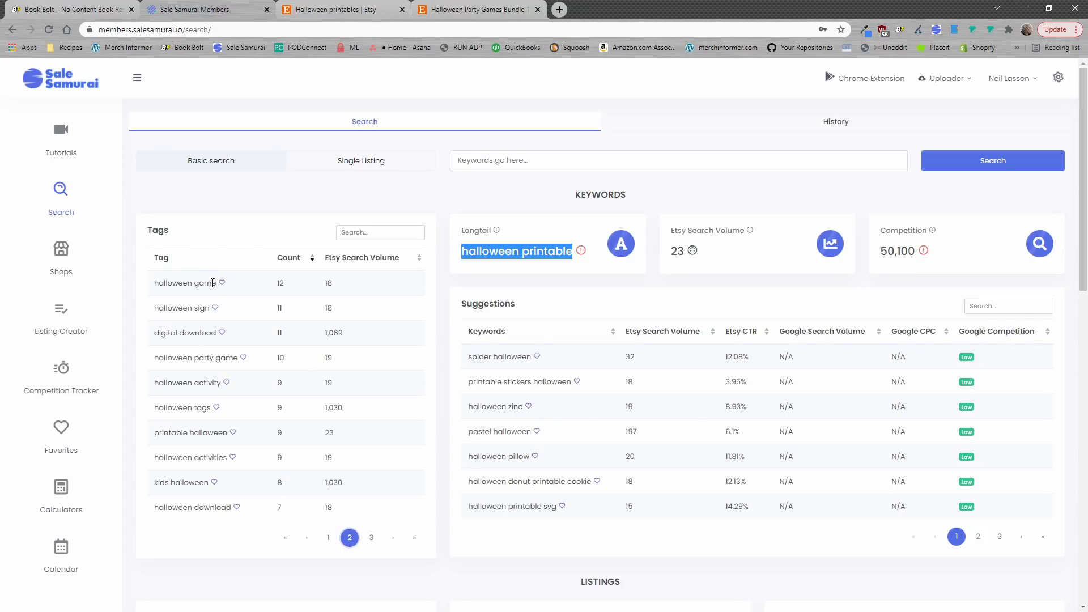
drag(218, 282, 157, 284)
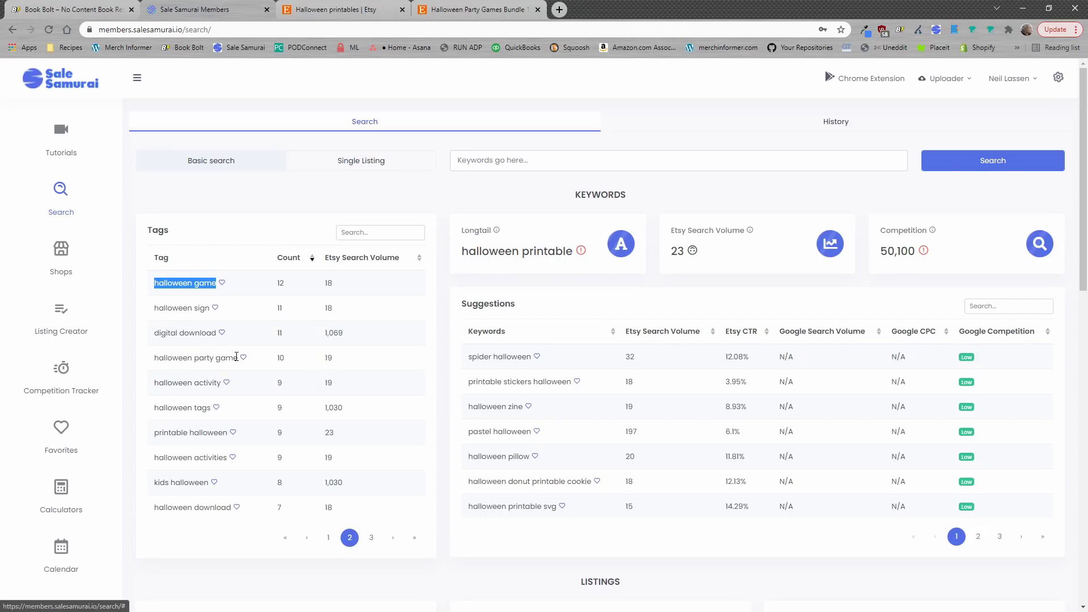
drag(234, 357, 149, 356)
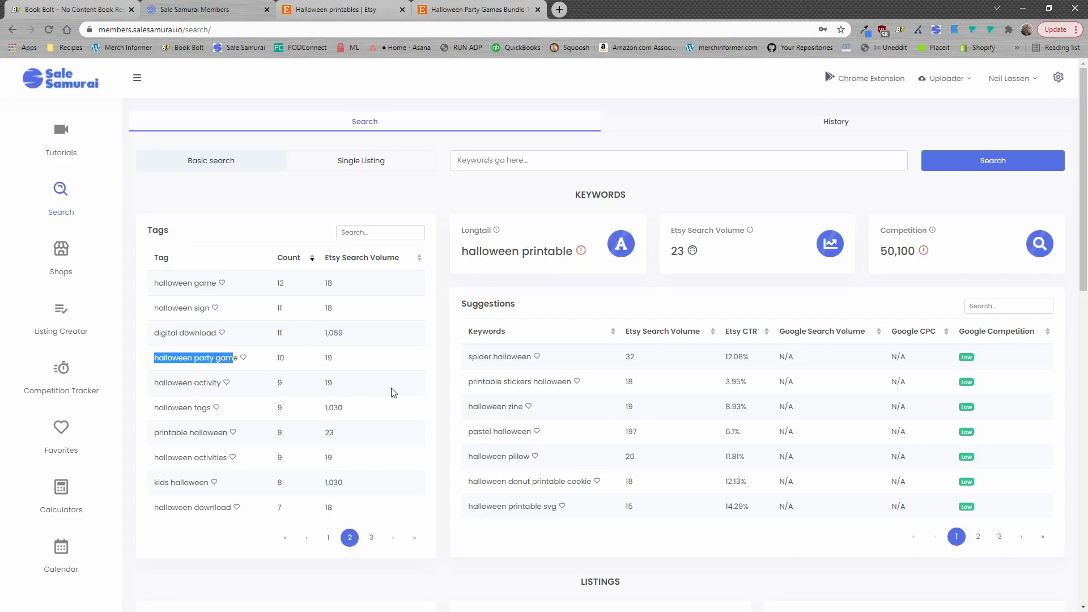
- Look over the Listings section and return to the highlighted longtail keyword "halloween printable"
scroll(391, 388, down, 6)
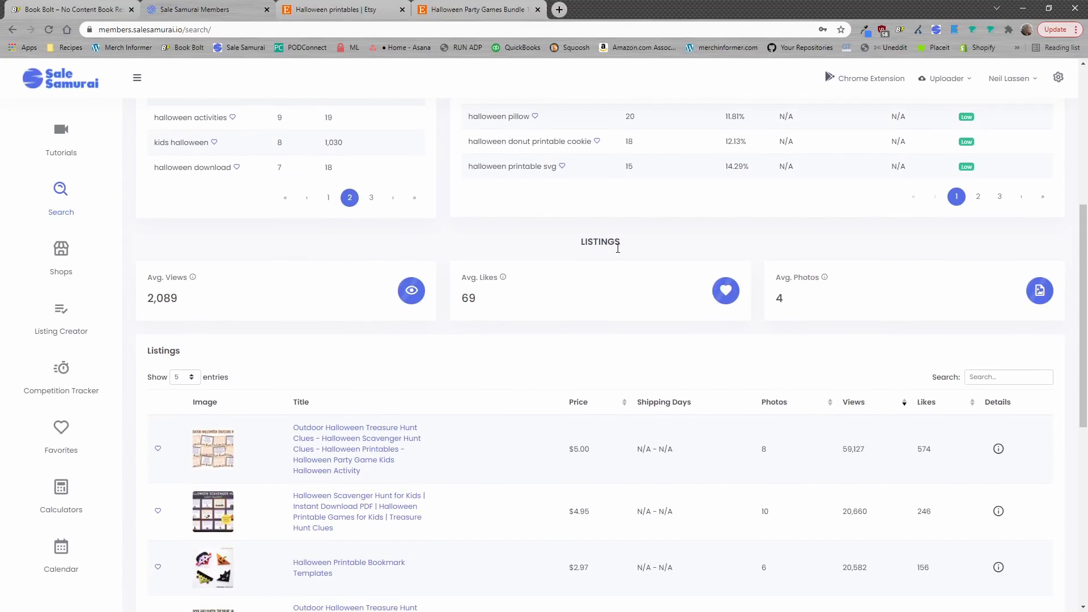
scroll(554, 274, up, 5)
drag(573, 192, 460, 194)
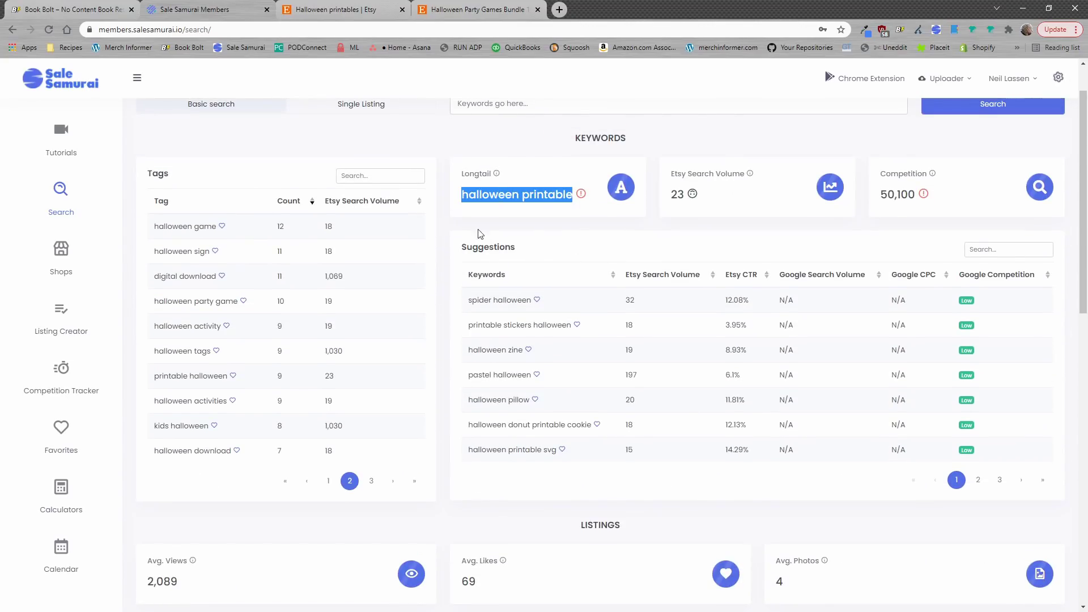
- Review the average views, likes and photos in the Listings summary, highlighting the figures
scroll(481, 235, down, 4)
drag(180, 356, 148, 356)
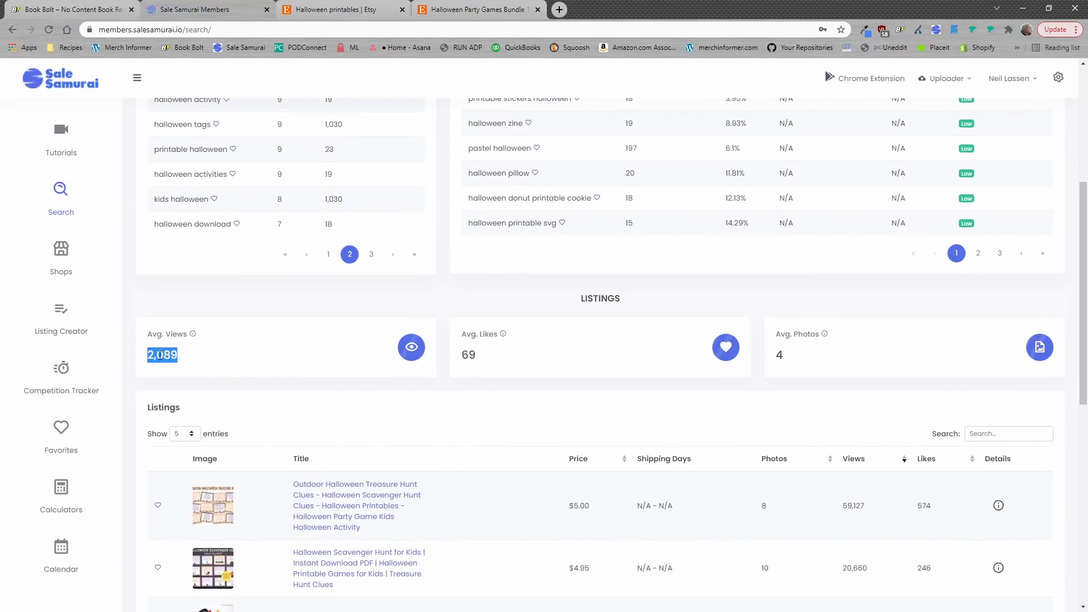
drag(470, 356, 787, 363)
double_click(779, 356)
- Set the Listings table to show 25 entries
scroll(583, 386, down, 4)
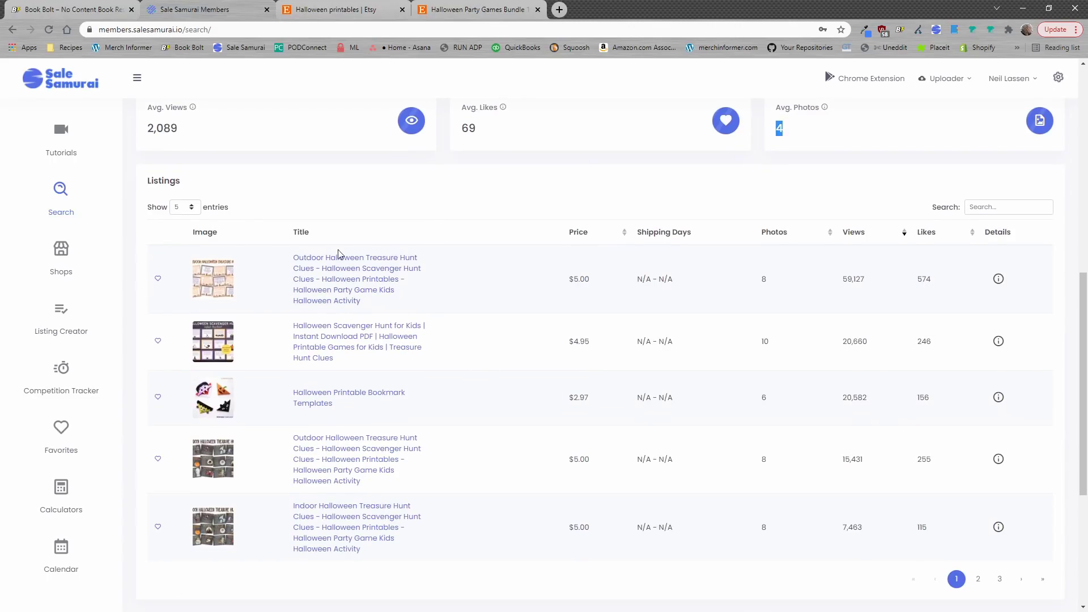
click(182, 209)
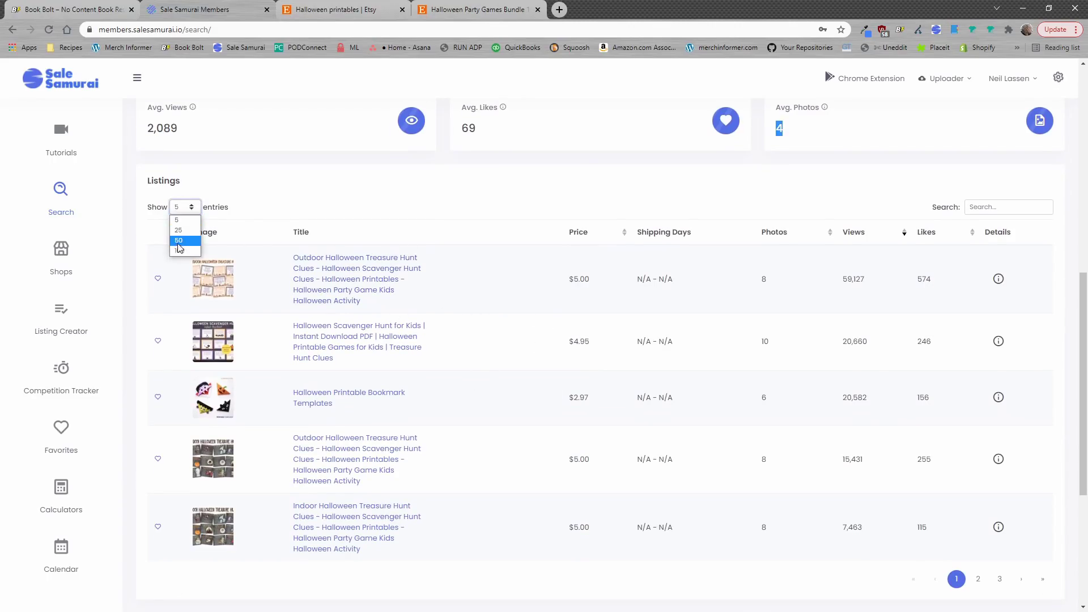
click(178, 230)
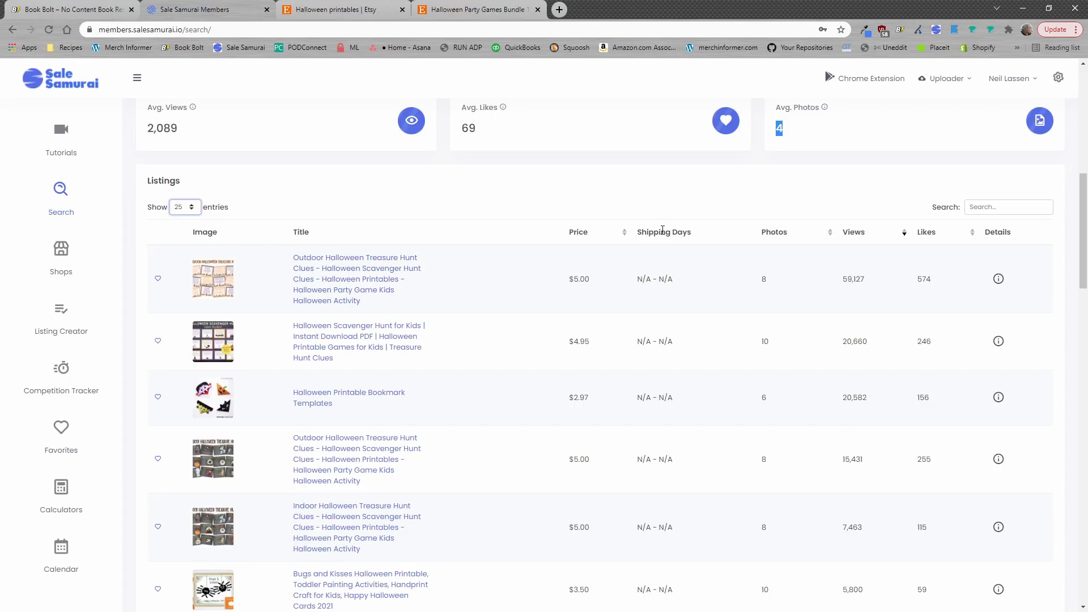
- Highlight the Shipping Days heading and the view count of the first outdoor treasure hunt listing
drag(635, 236, 692, 236)
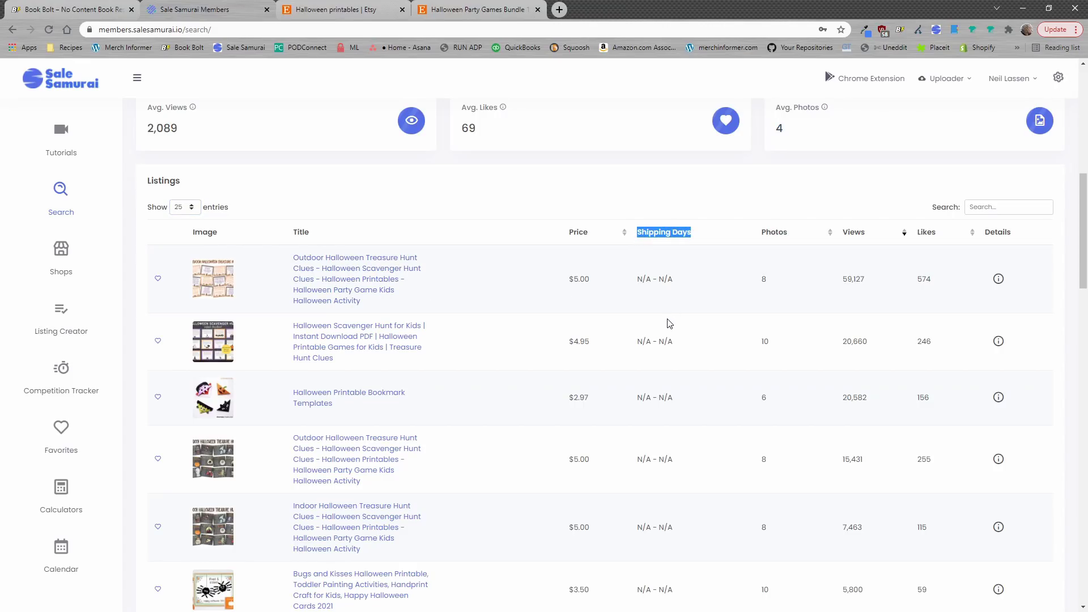
scroll(669, 340, down, 4)
scroll(669, 353, up, 2)
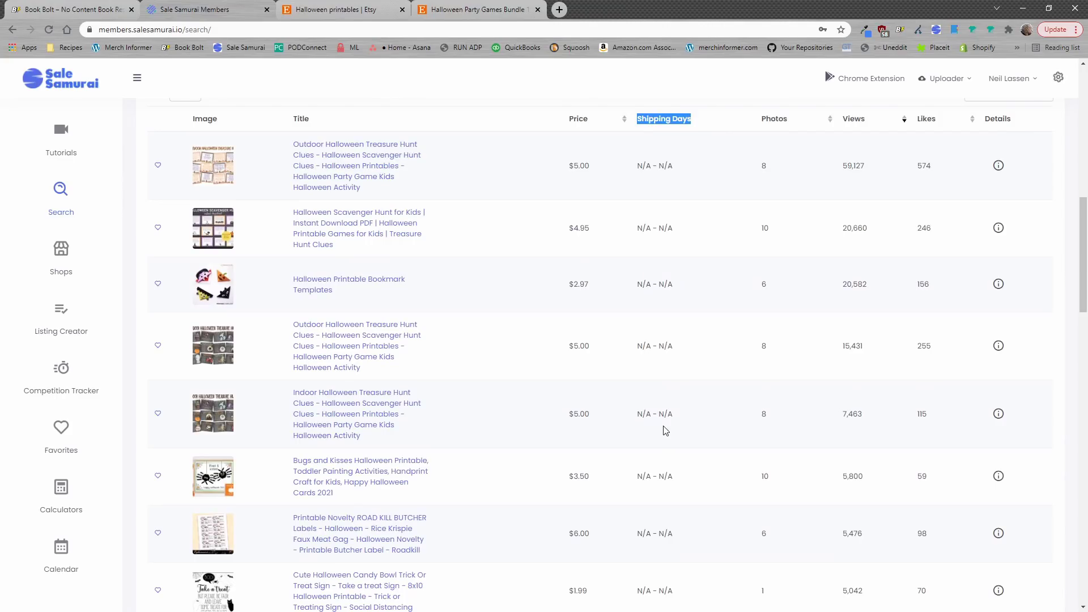
scroll(666, 430, up, 1)
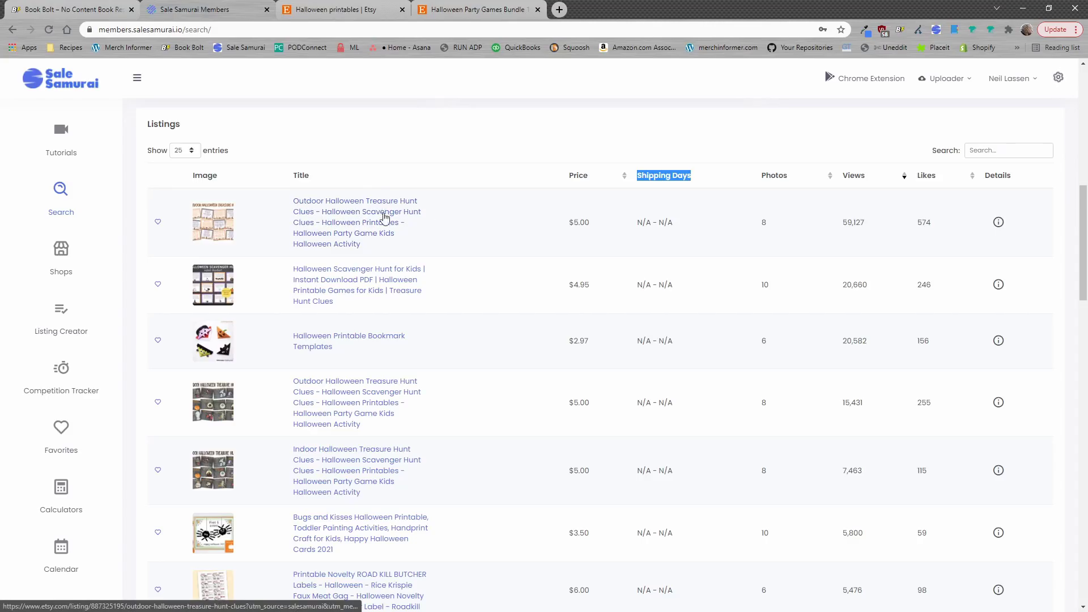
drag(865, 222, 844, 223)
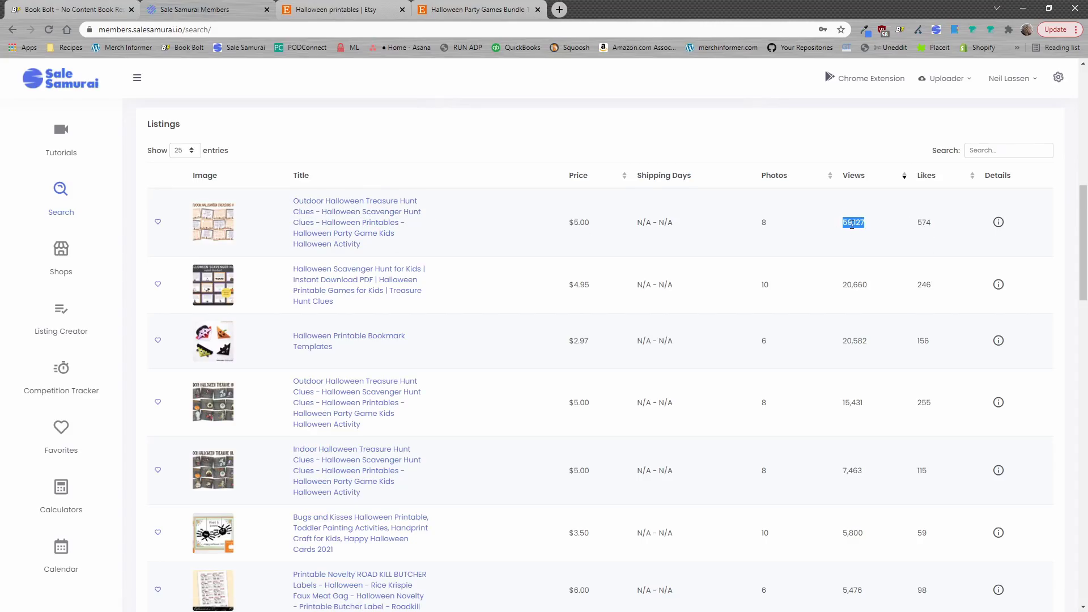
- Examine the view counts down the Listings table and the price distribution in the Price Spread chart
scroll(866, 322, down, 4)
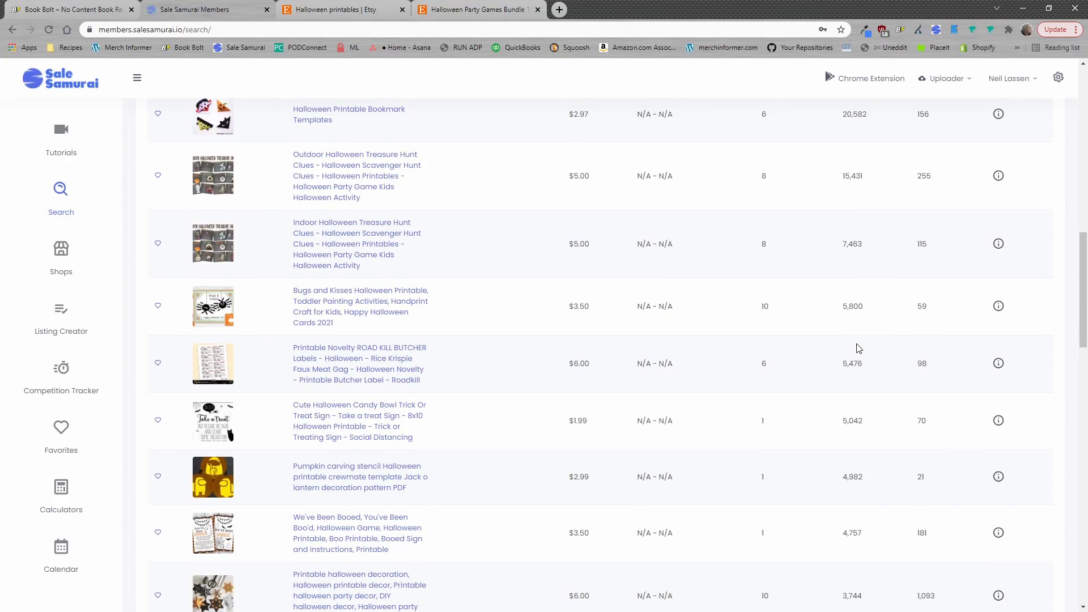
scroll(858, 345, up, 5)
scroll(844, 340, down, 3)
scroll(843, 397, down, 10)
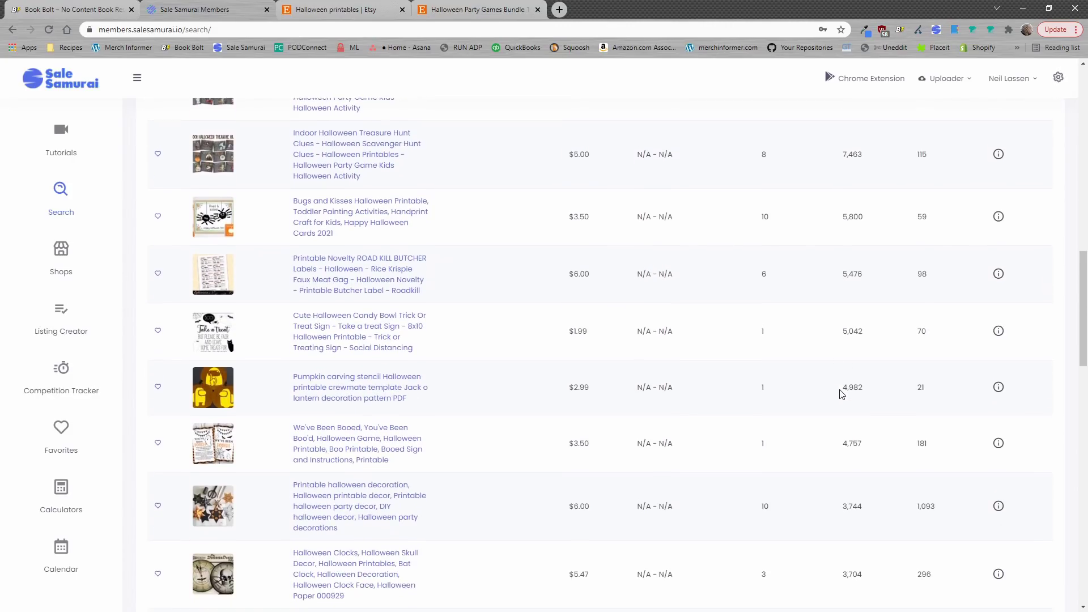
scroll(845, 417, down, 15)
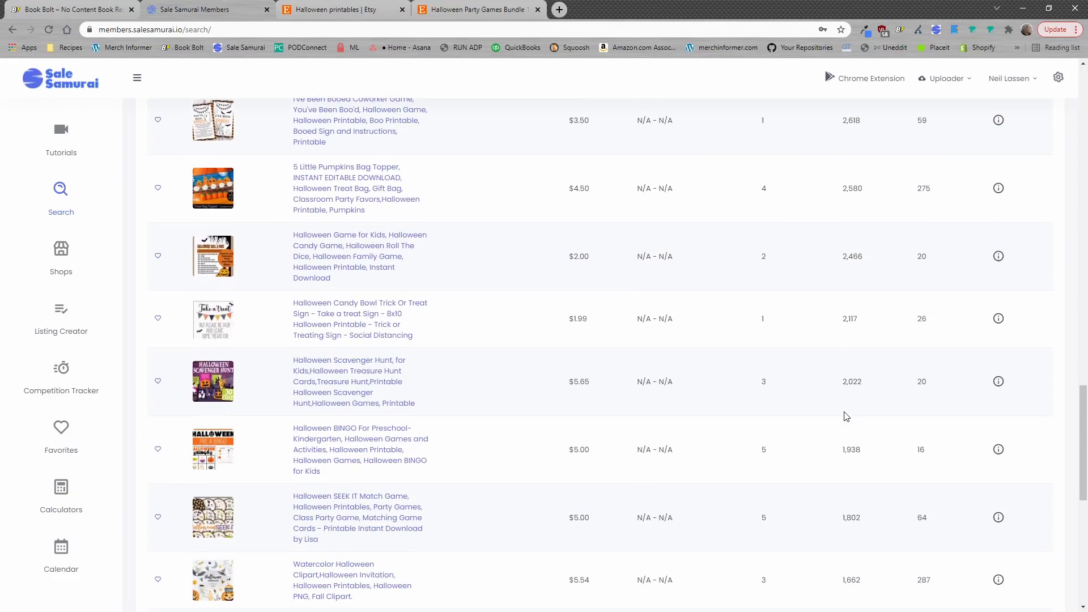
scroll(834, 352, down, 3)
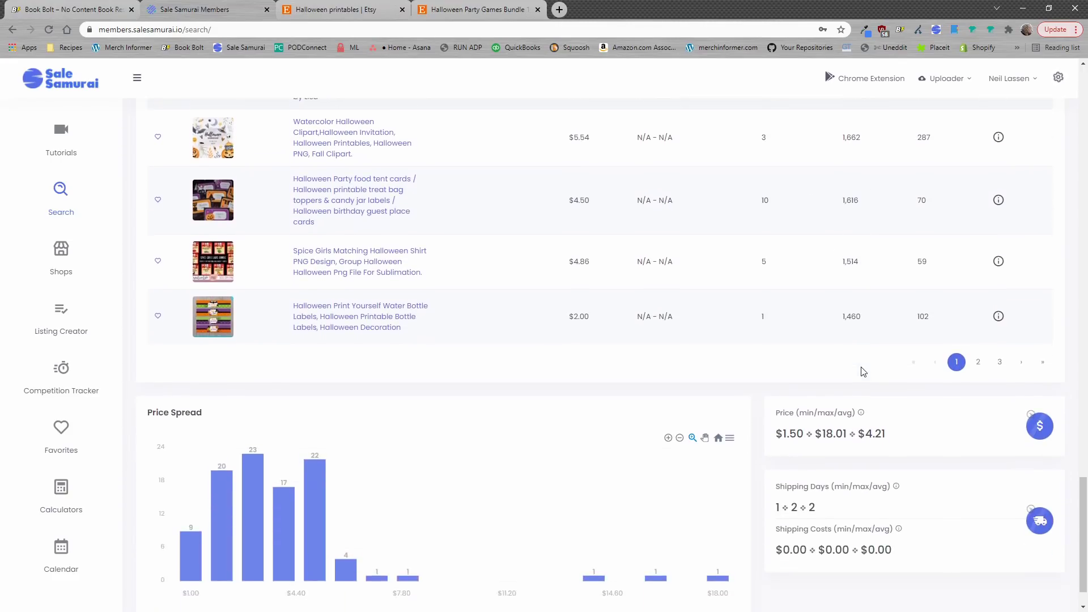
scroll(970, 400, down, 1)
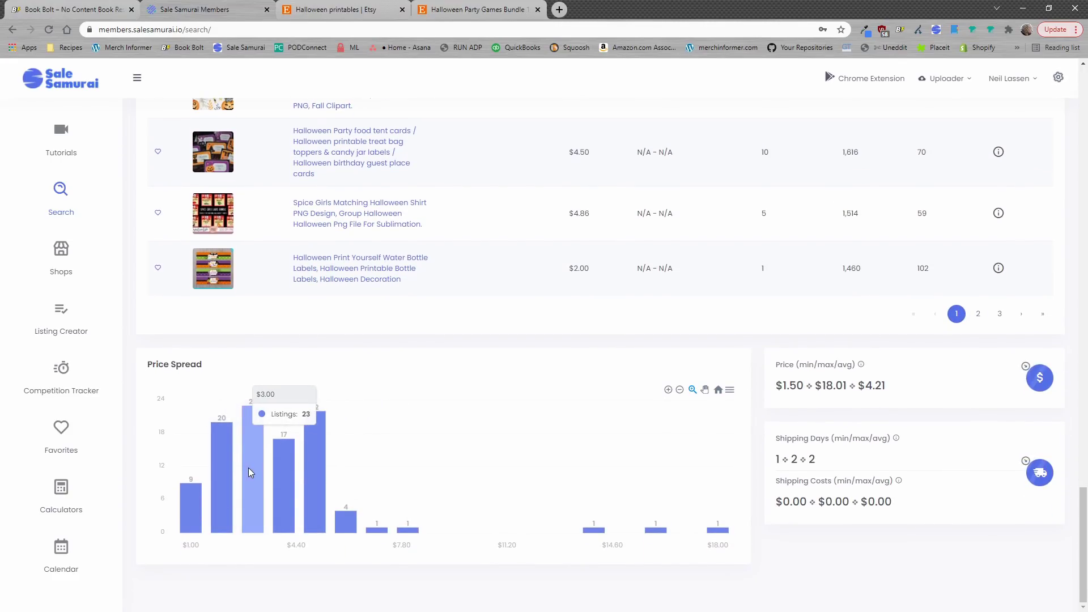
mouse_move(275, 476)
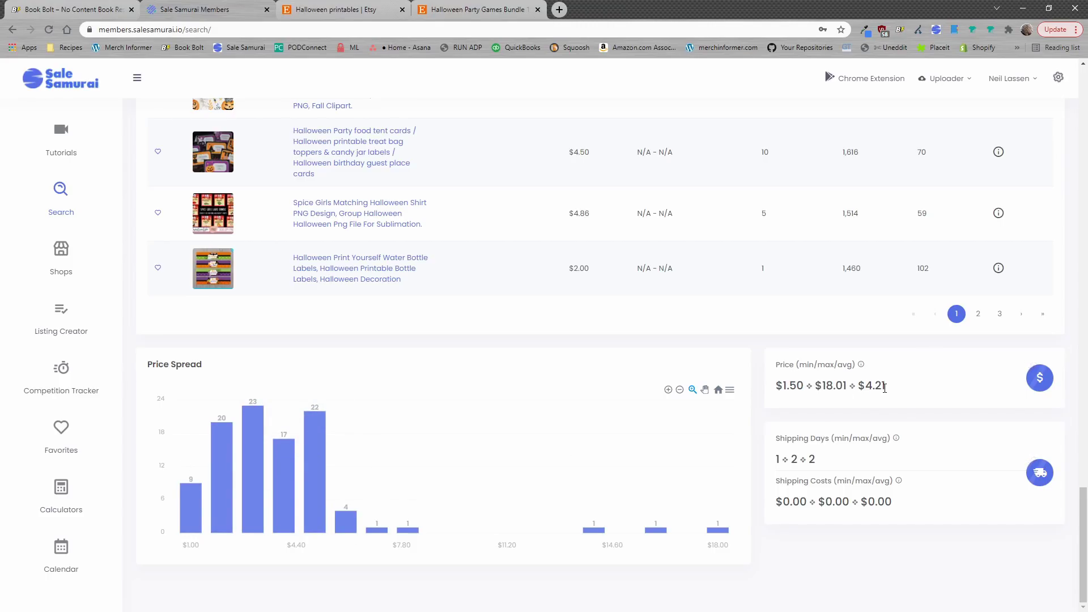
- Copy the URL of the Halloween Party Games Bundle listing on Etsy and return to Sale Samurai
scroll(667, 392, up, 6)
scroll(666, 392, up, 10)
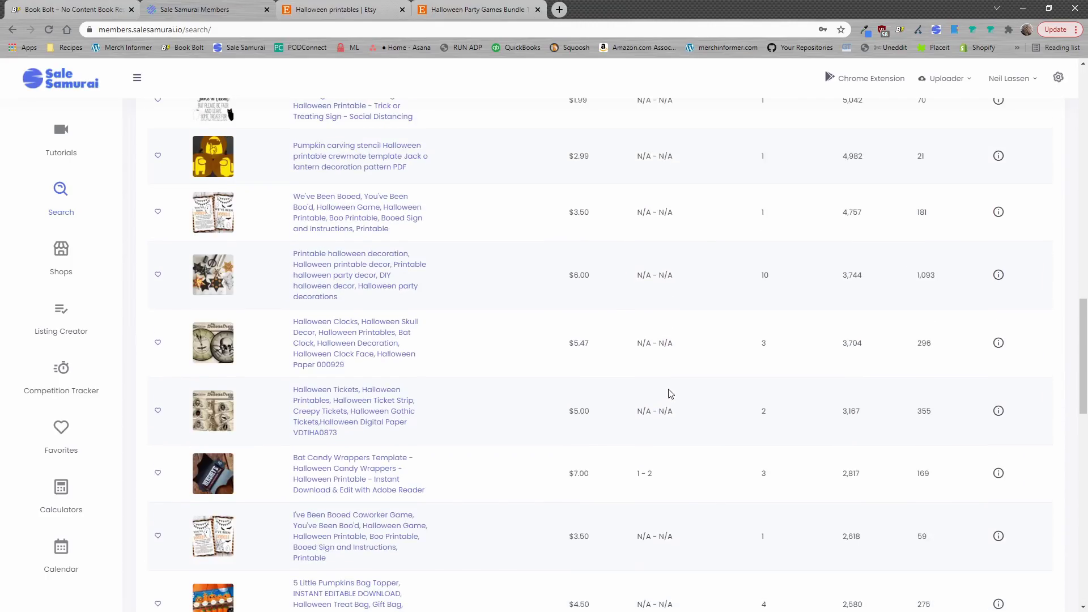
click(460, 9)
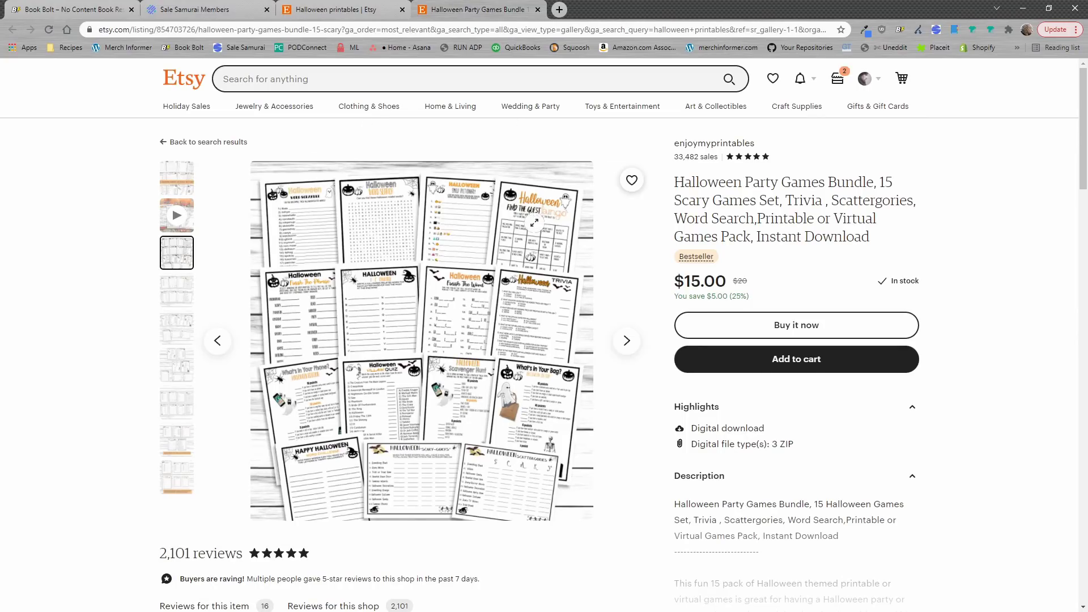
click(502, 29)
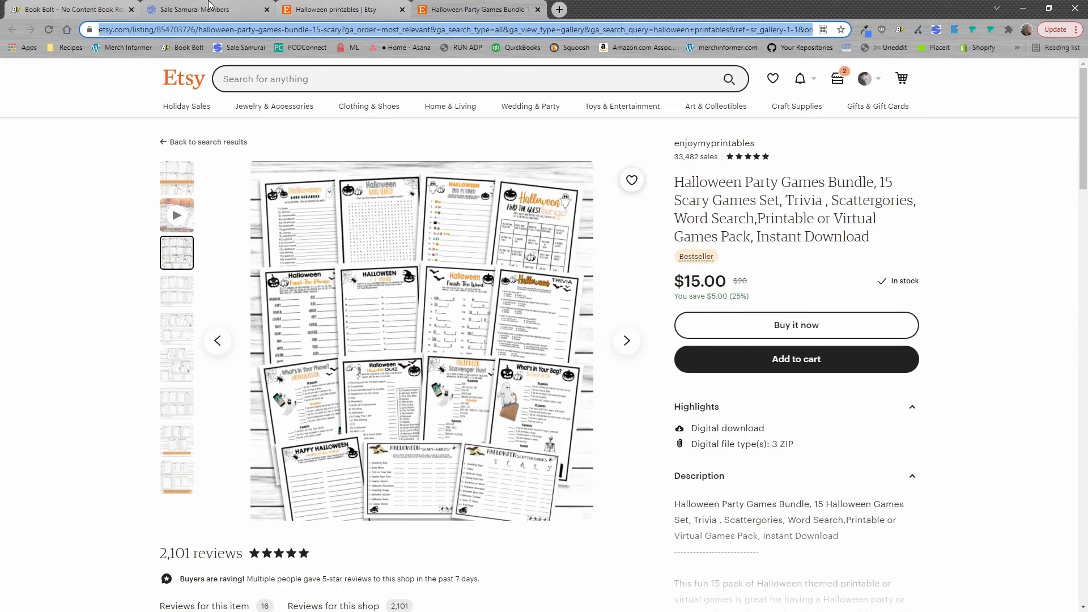
click(208, 7)
scroll(442, 328, up, 10)
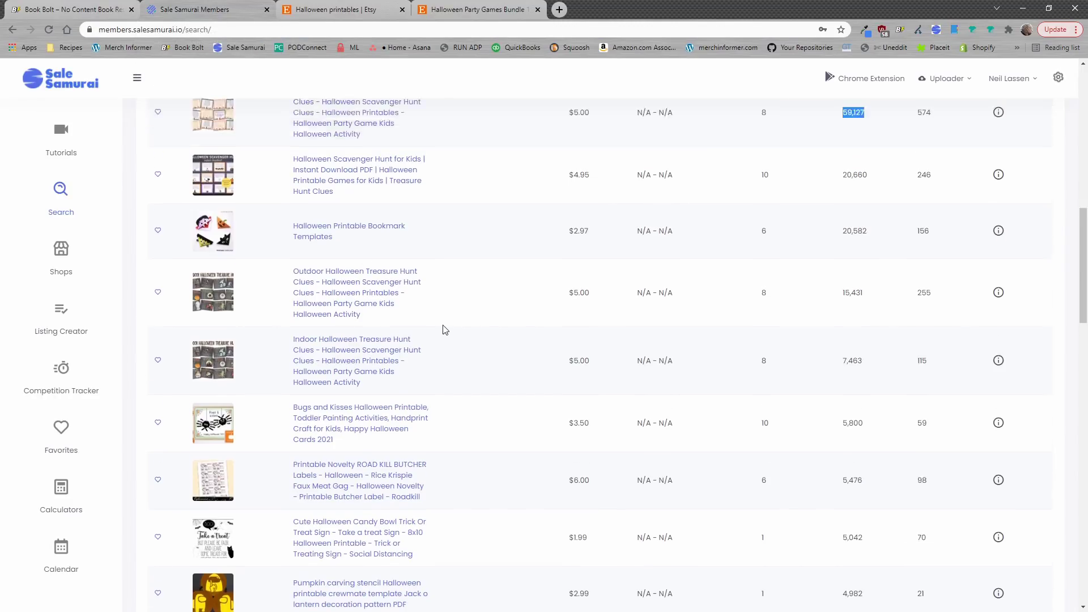
click(482, 9)
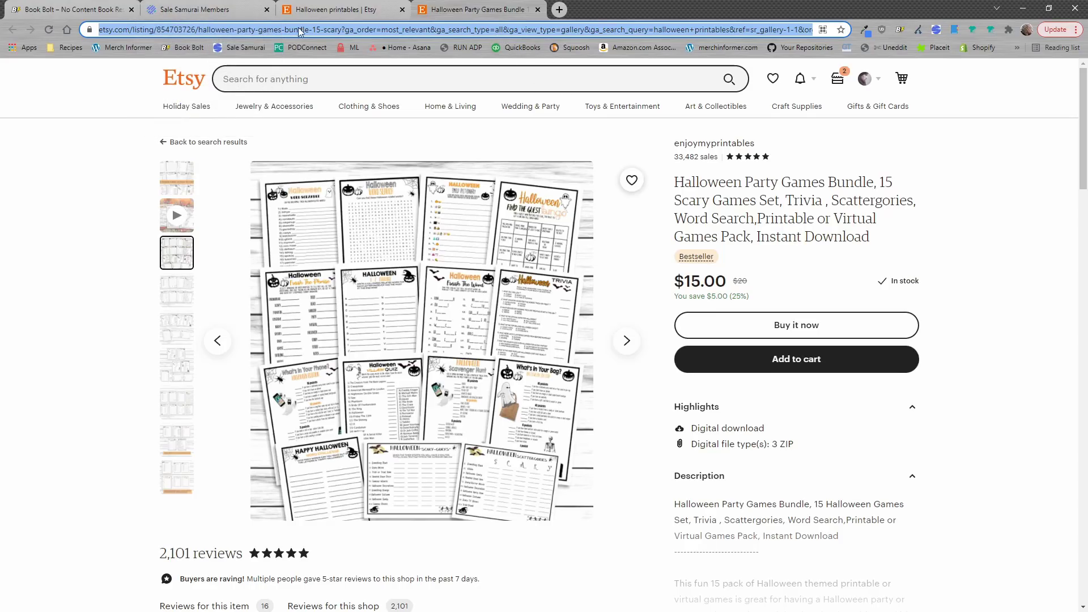
click(218, 11)
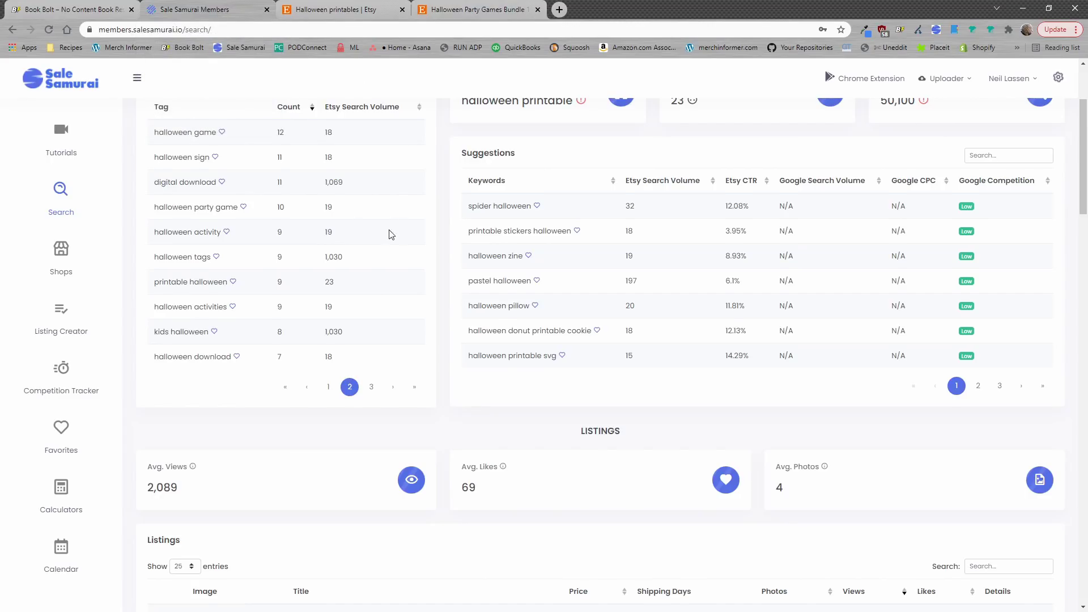
- Run a Single Listing search with the copied Etsy URL of the Halloween Party Games Bundle
scroll(392, 249, up, 3)
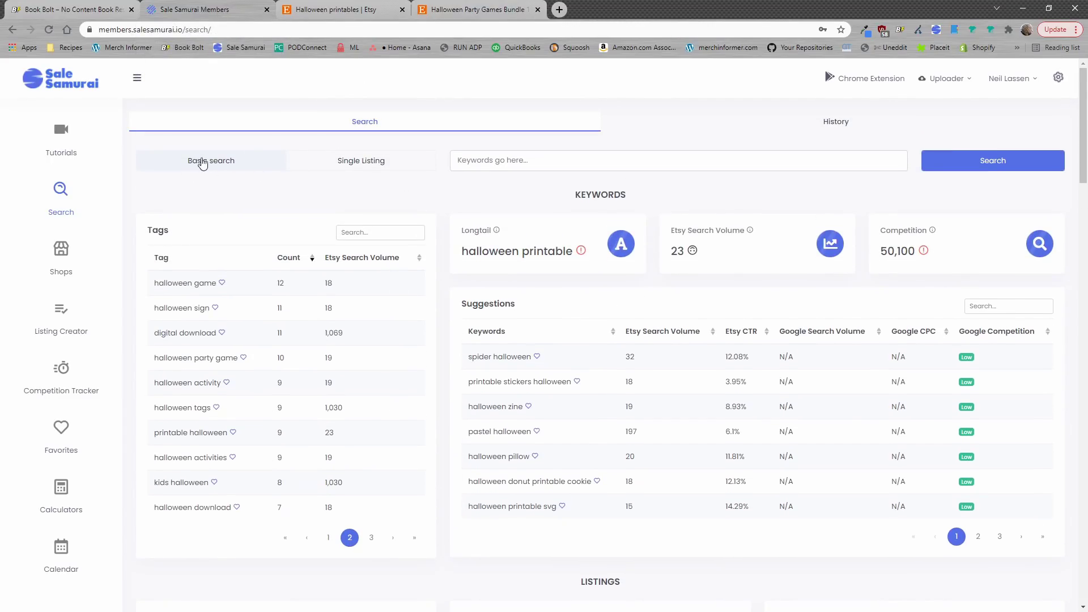
click(360, 164)
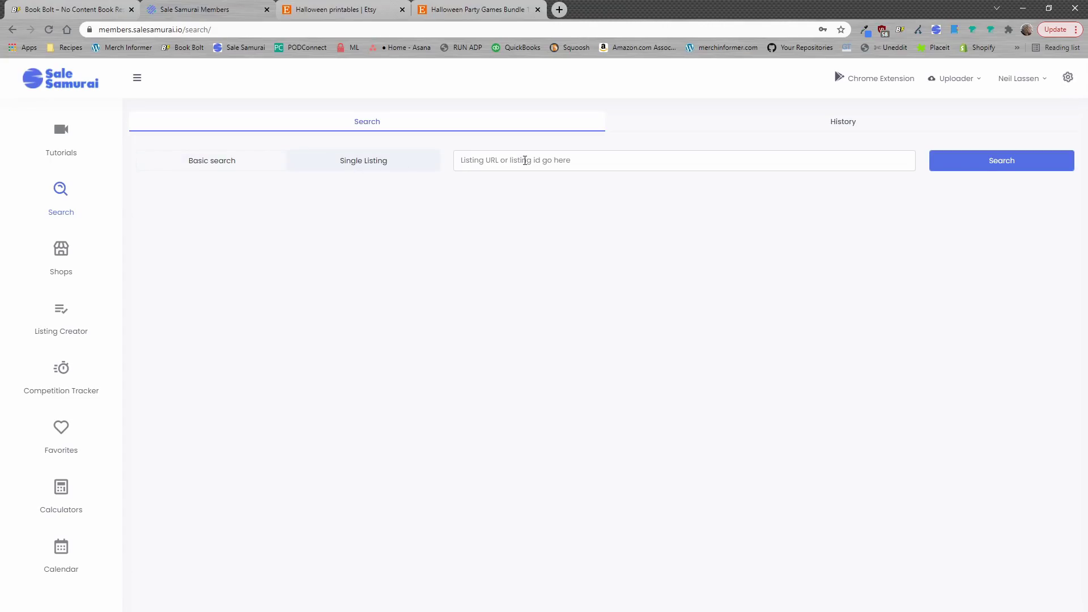
click(529, 162)
key(ctrl+v)
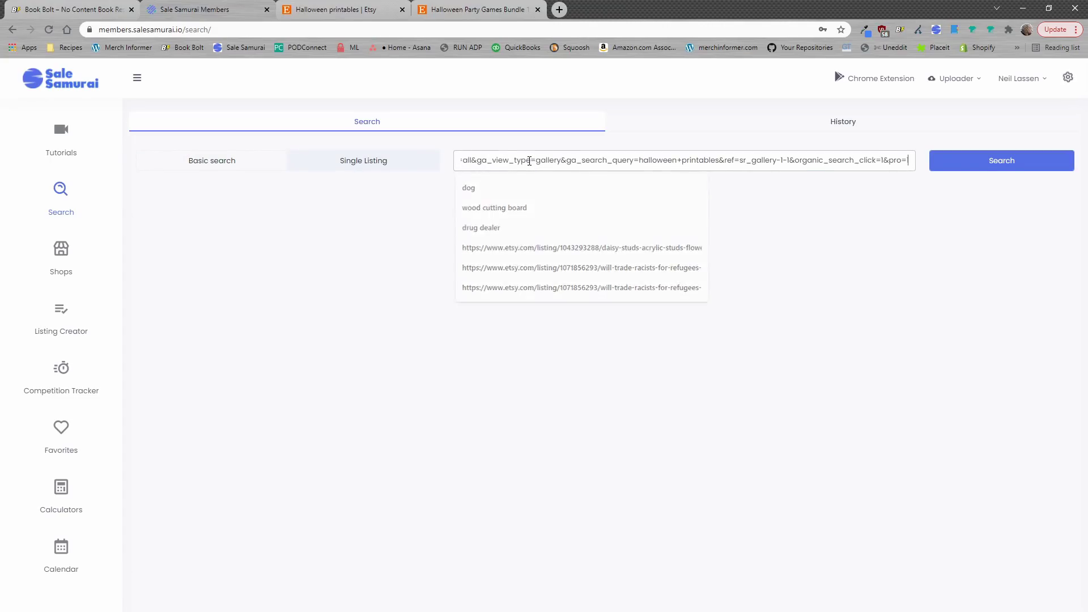
click(987, 168)
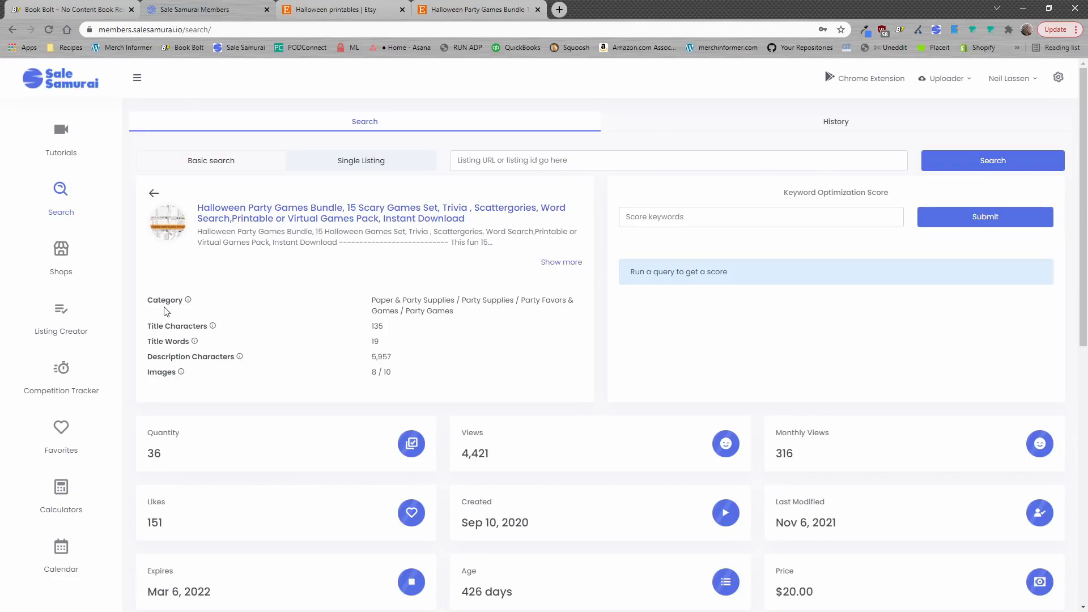
- Examine the listing's category and title details, and highlight its age, monthly views and creation date
mouse_move(189, 302)
scroll(544, 347, down, 3)
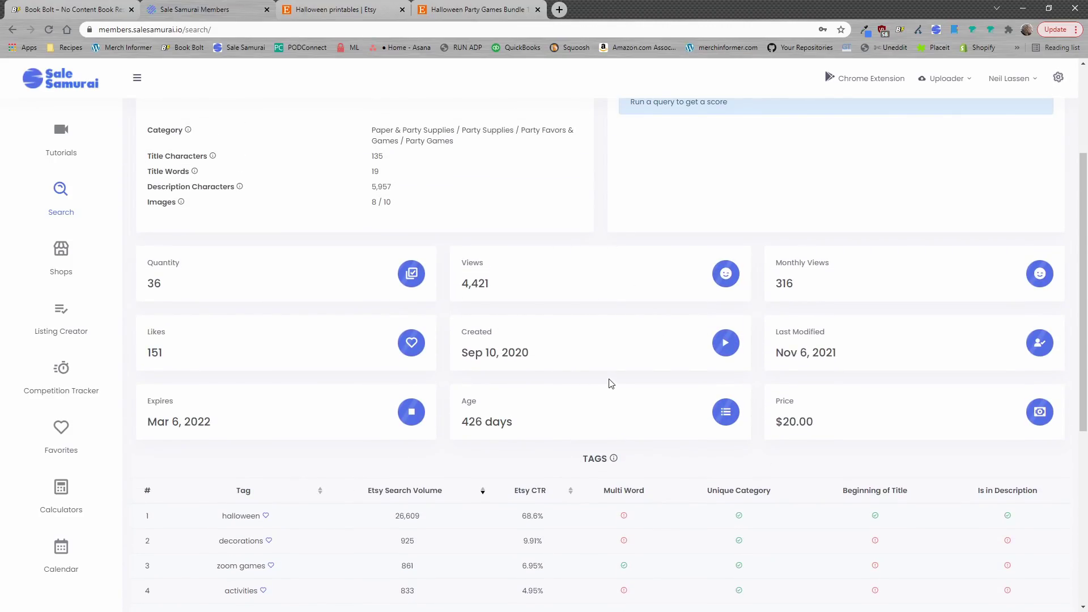
scroll(600, 379, up, 2)
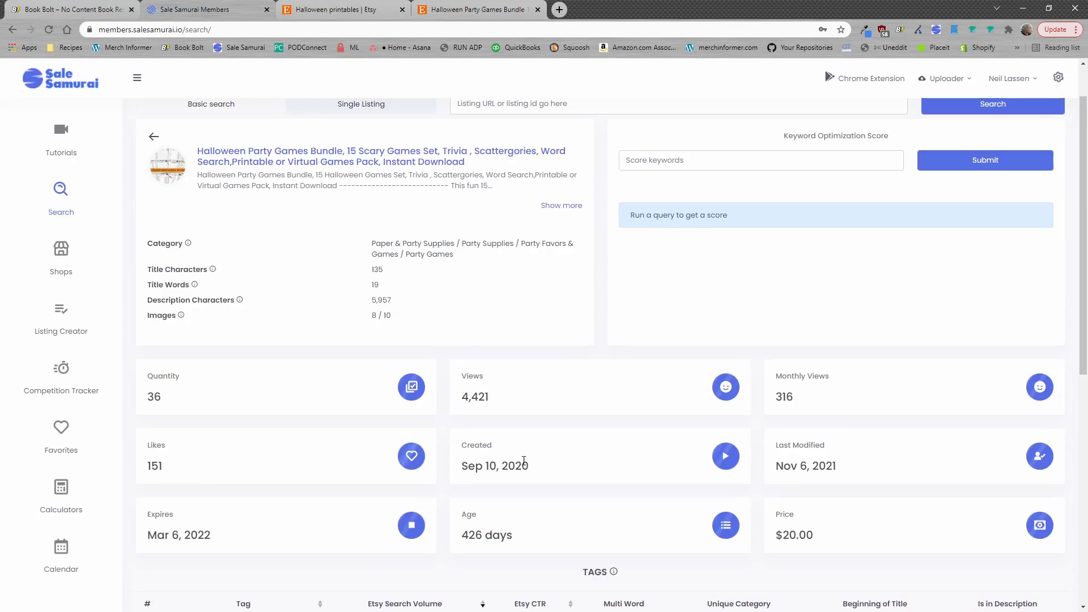
drag(482, 536, 464, 539)
drag(795, 398, 776, 398)
drag(537, 473, 460, 470)
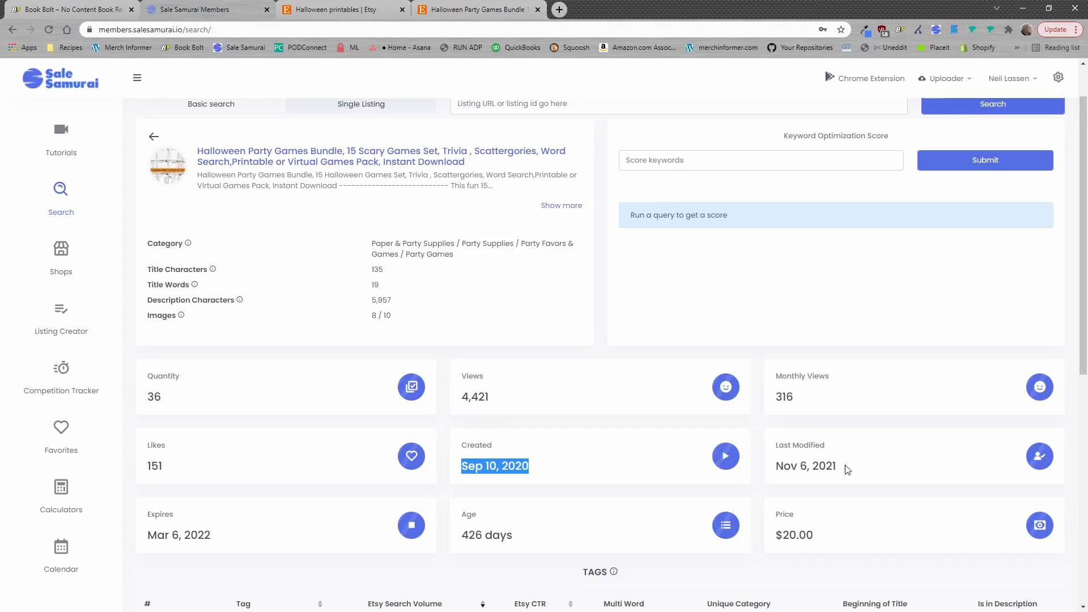
- Highlight the listing's last modified date
drag(843, 468, 785, 465)
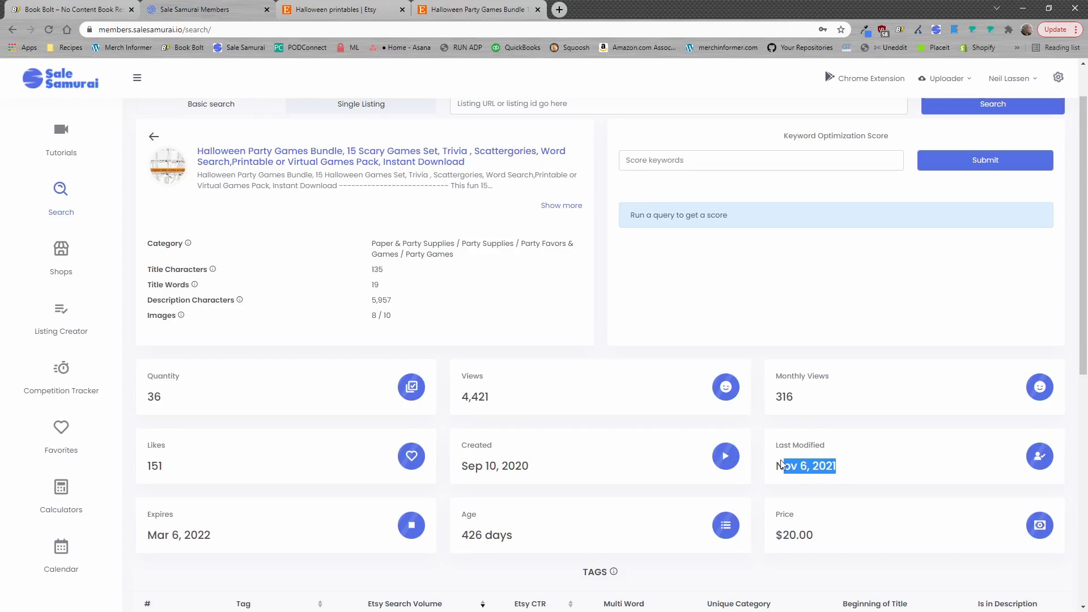
click(804, 468)
drag(842, 469, 778, 468)
click(809, 467)
- Compare the listing's tags with its Etsy page and highlight "party games" and "printable games"
scroll(846, 468, down, 8)
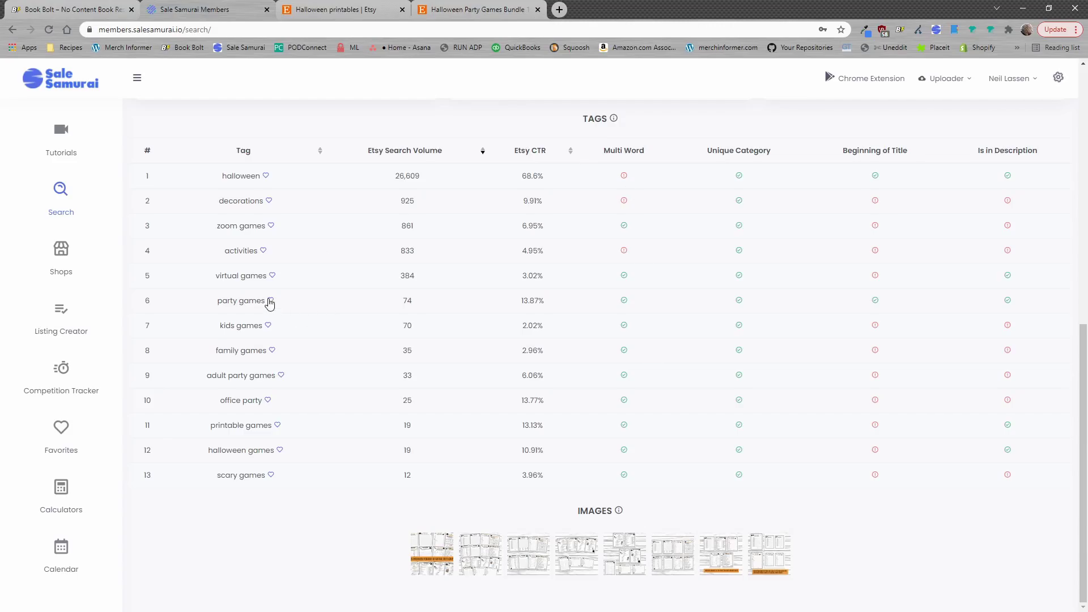
click(459, 10)
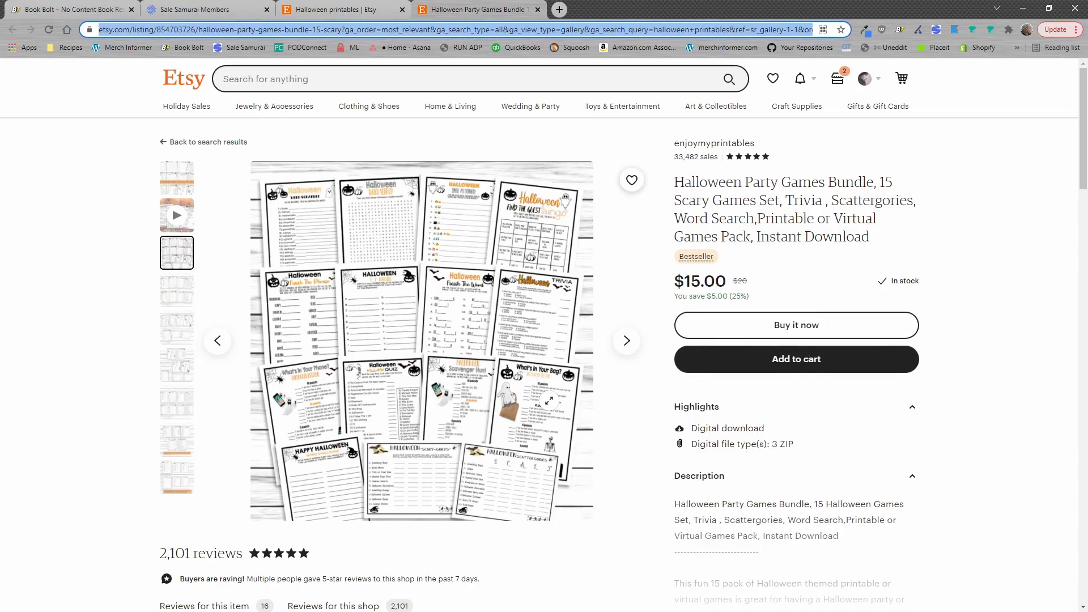
click(193, 8)
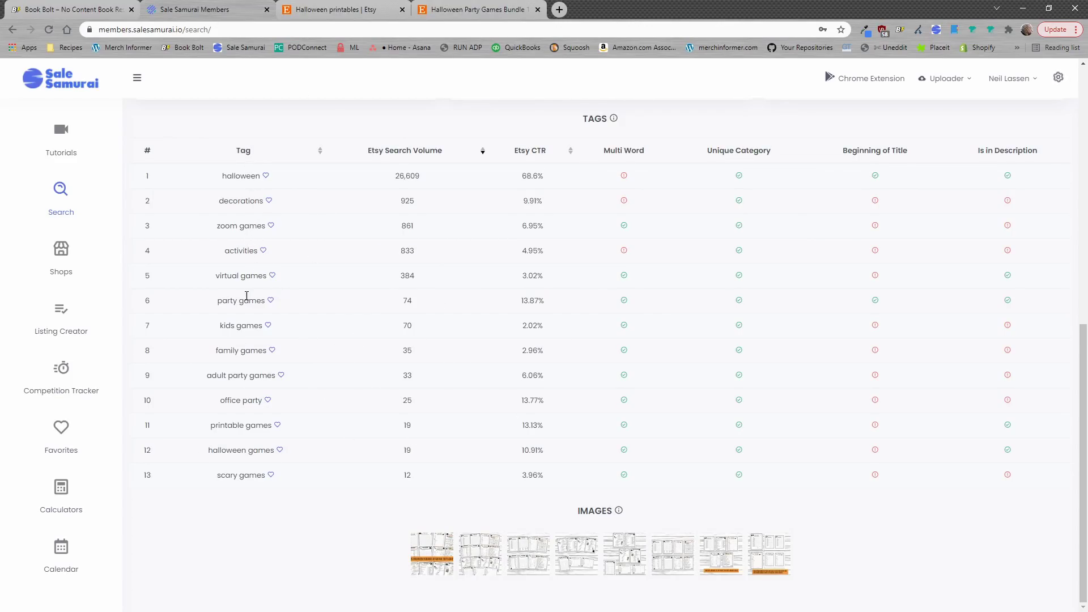
drag(265, 301, 219, 300)
drag(273, 425, 210, 426)
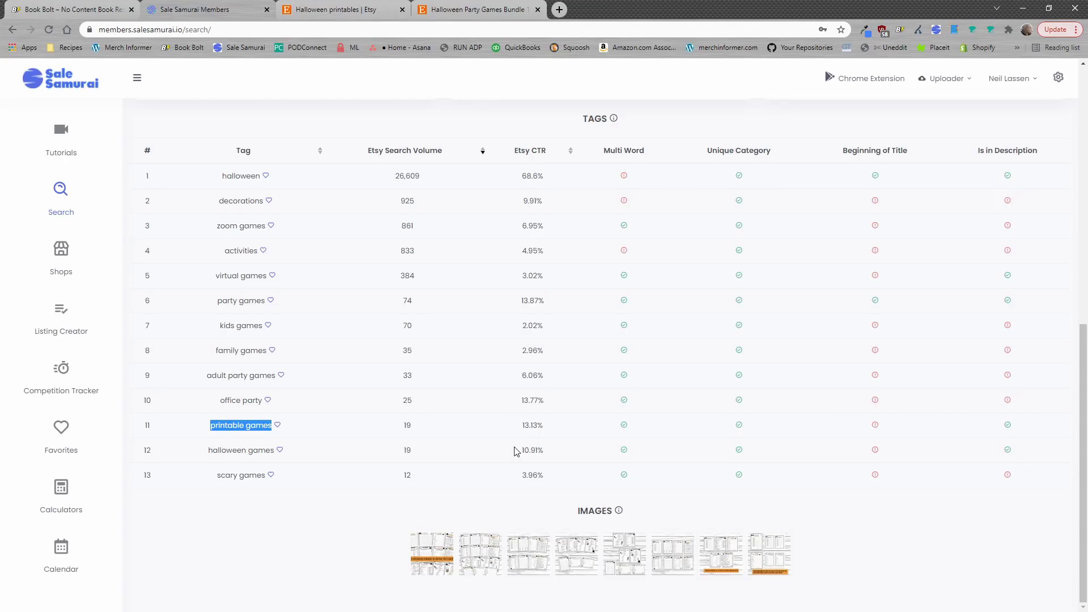
- Switch to the Etsy search results page and open the full Sale Samurai keyword suggestions for "halloween"
key(alt+Tab)
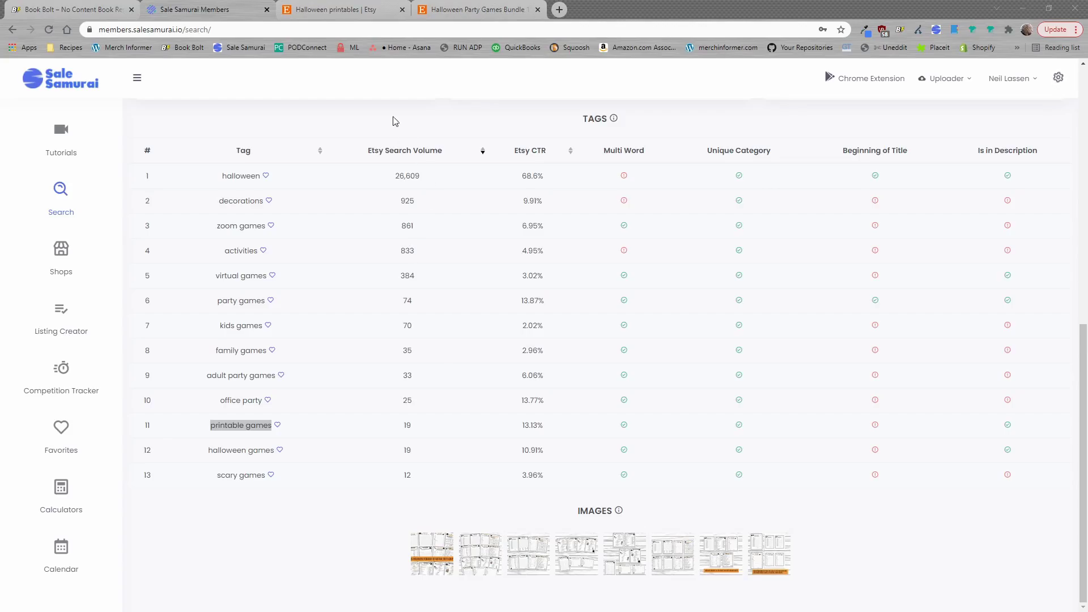
click(353, 12)
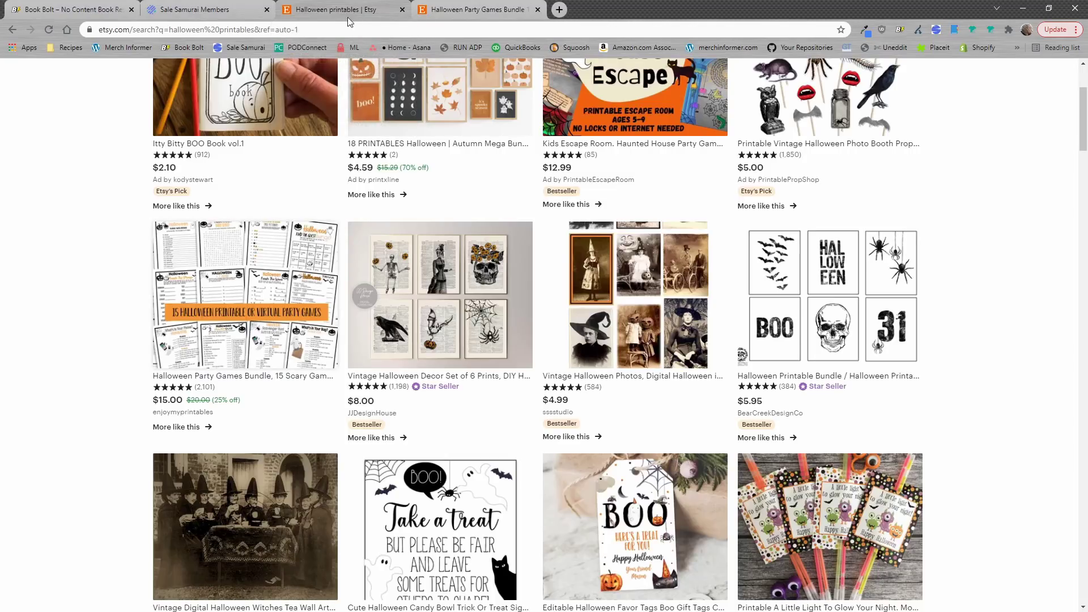
triple_click(309, 89)
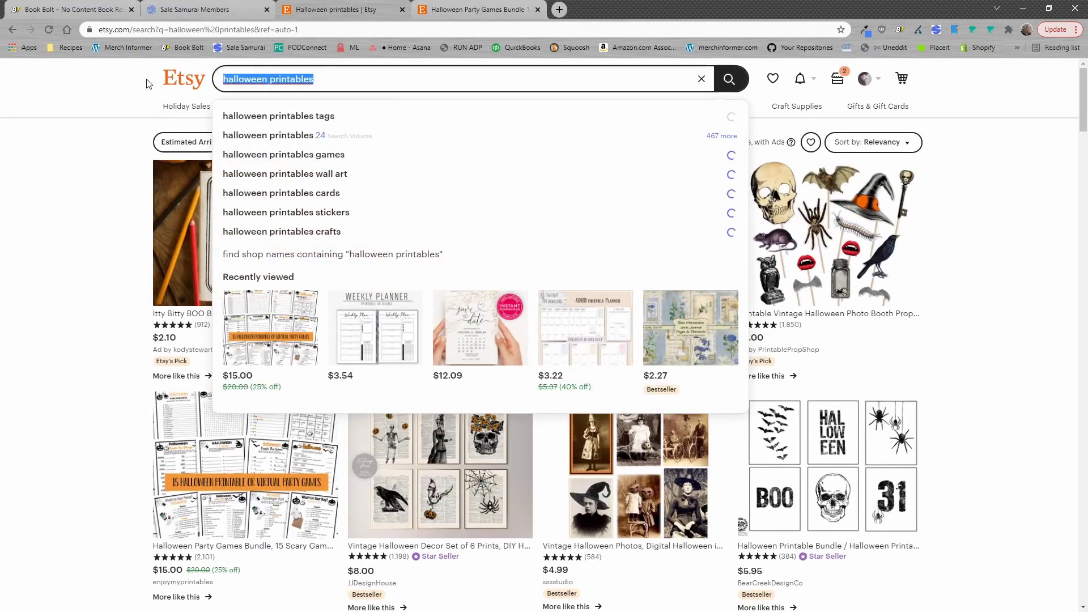
text(halloween)
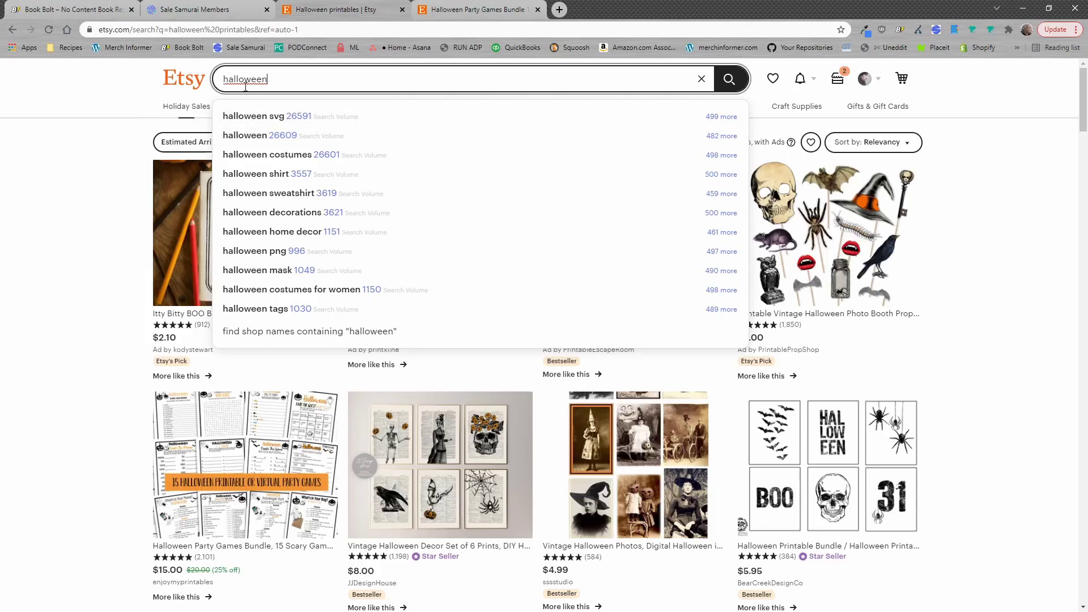
click(724, 142)
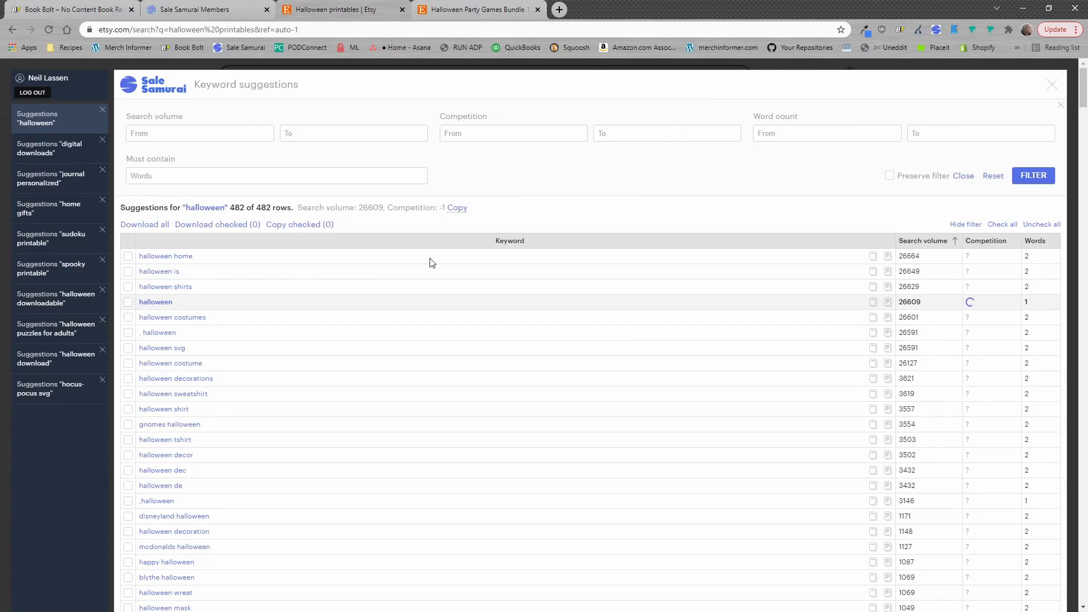
- Filter the "halloween" keyword suggestions to search volume 100 to 1500 and competition up to 1500, then close the suggestions
scroll(364, 323, down, 1)
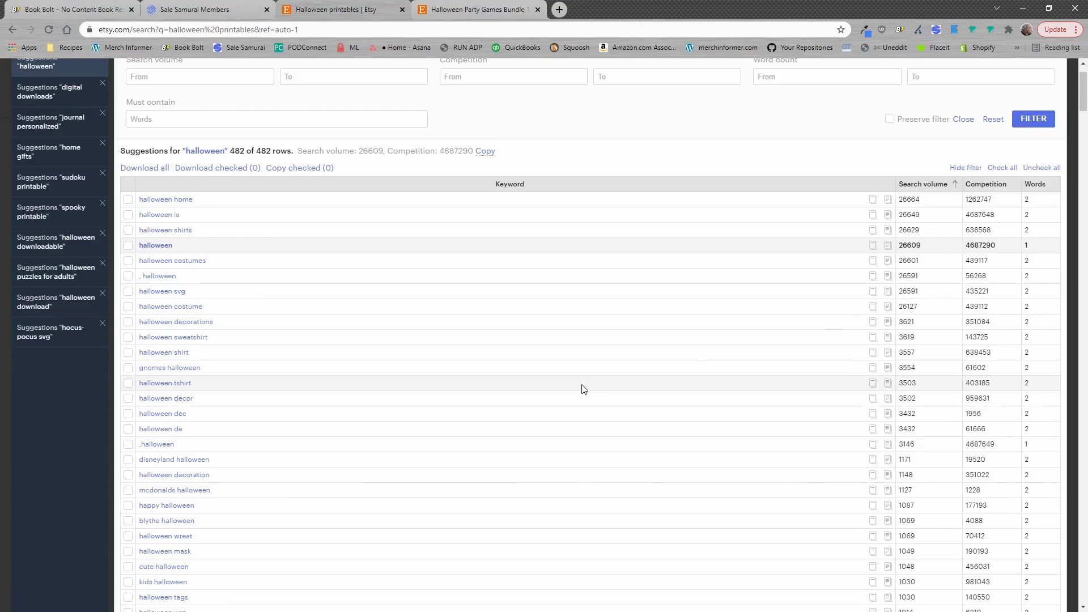
scroll(657, 436, down, 4)
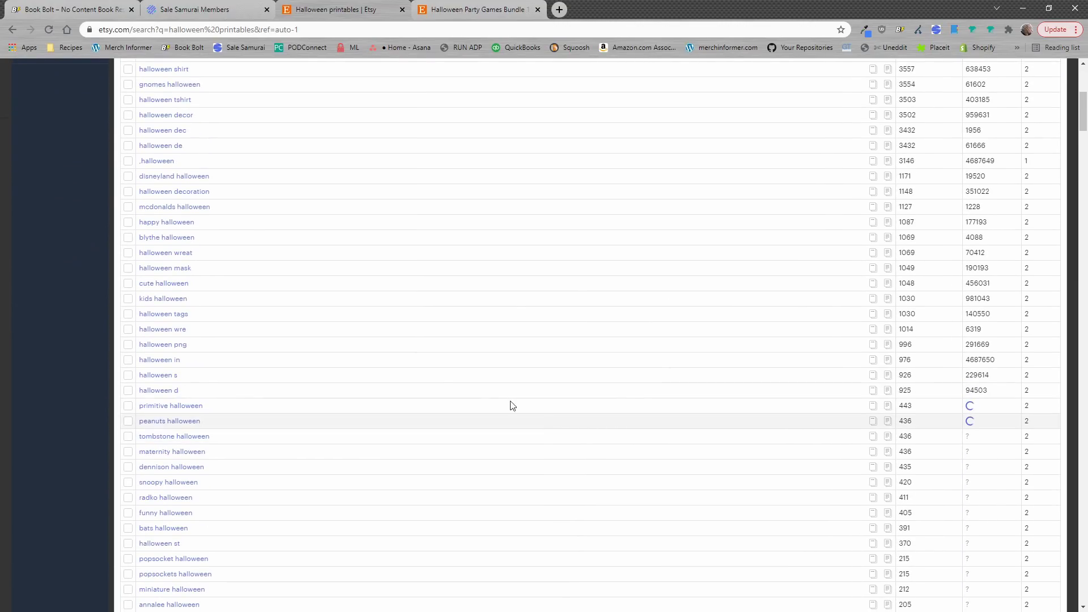
scroll(553, 367, up, 5)
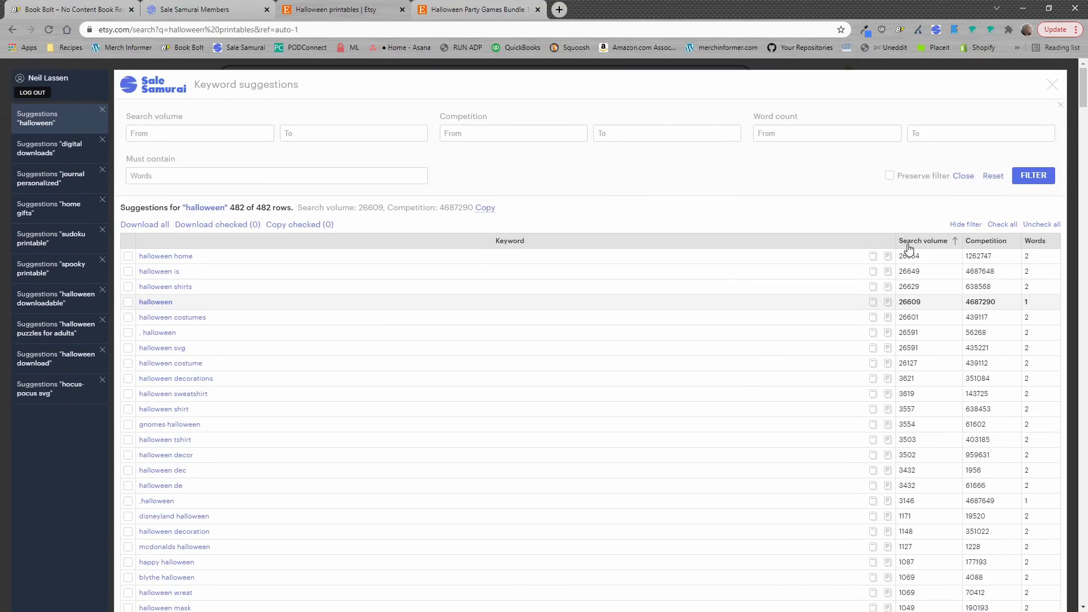
scroll(946, 440, down, 1)
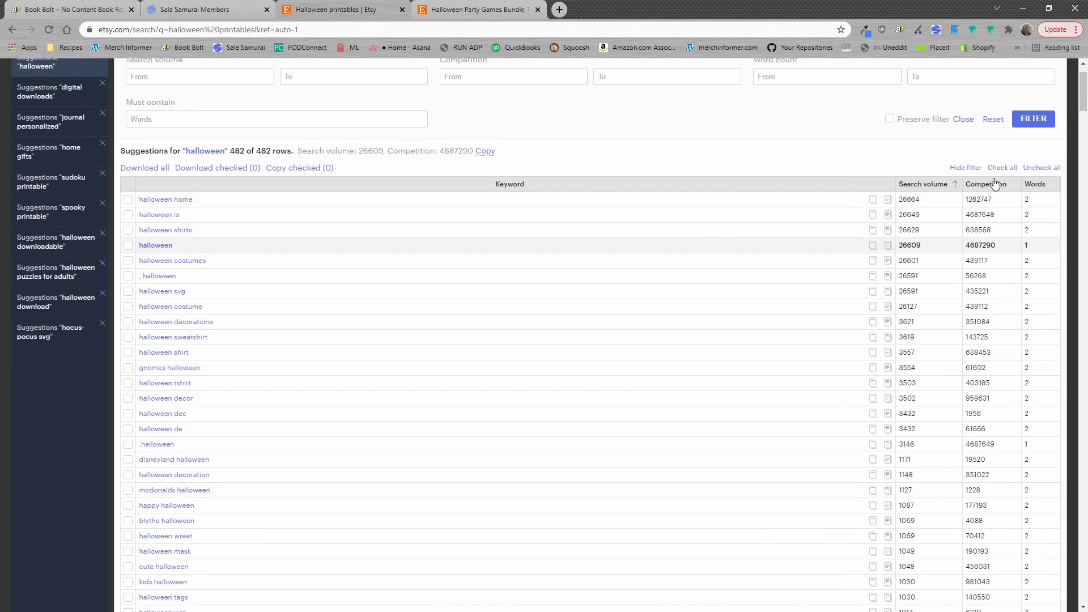
scroll(727, 434, up, 1)
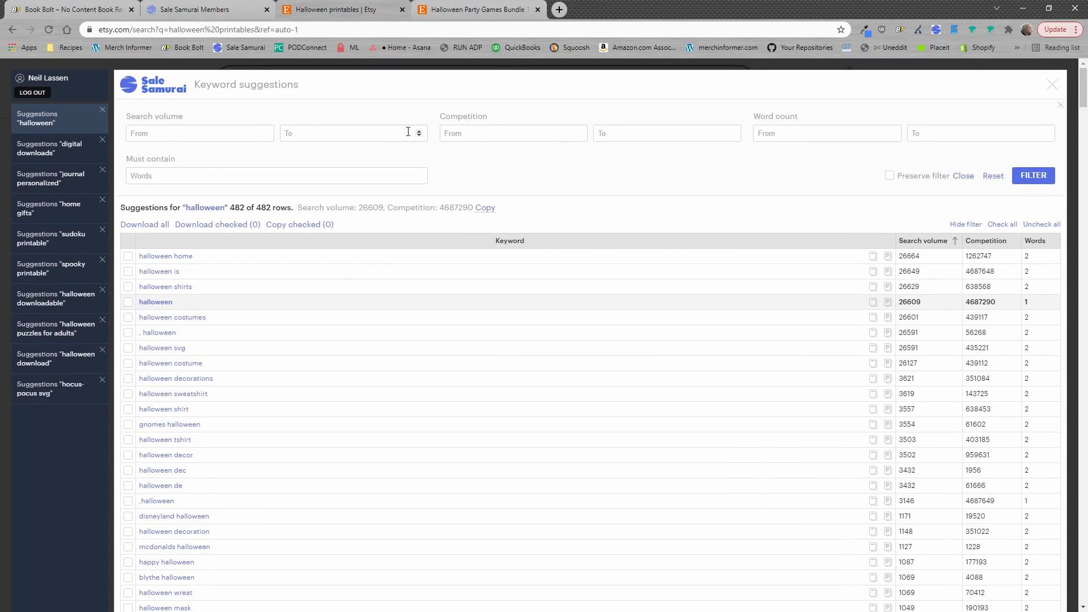
click(203, 135)
text(100)
click(330, 138)
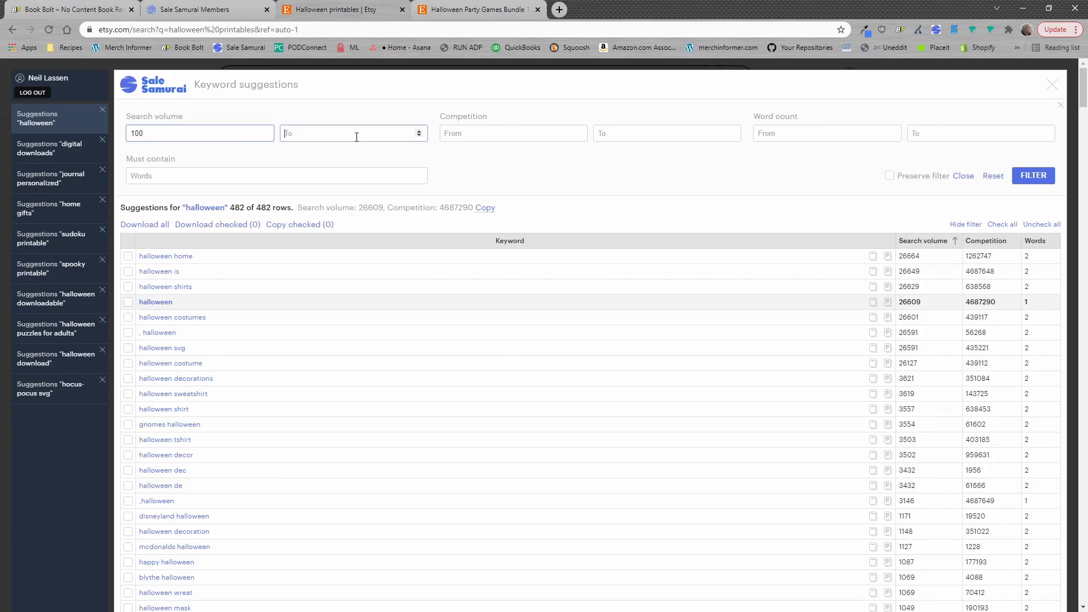
text(1500)
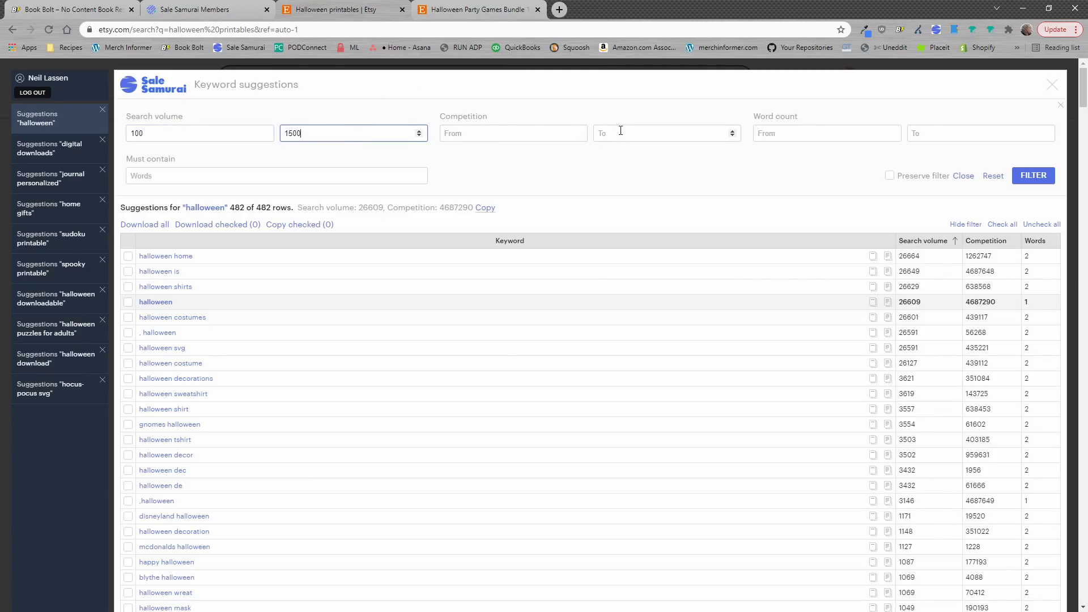
click(620, 131)
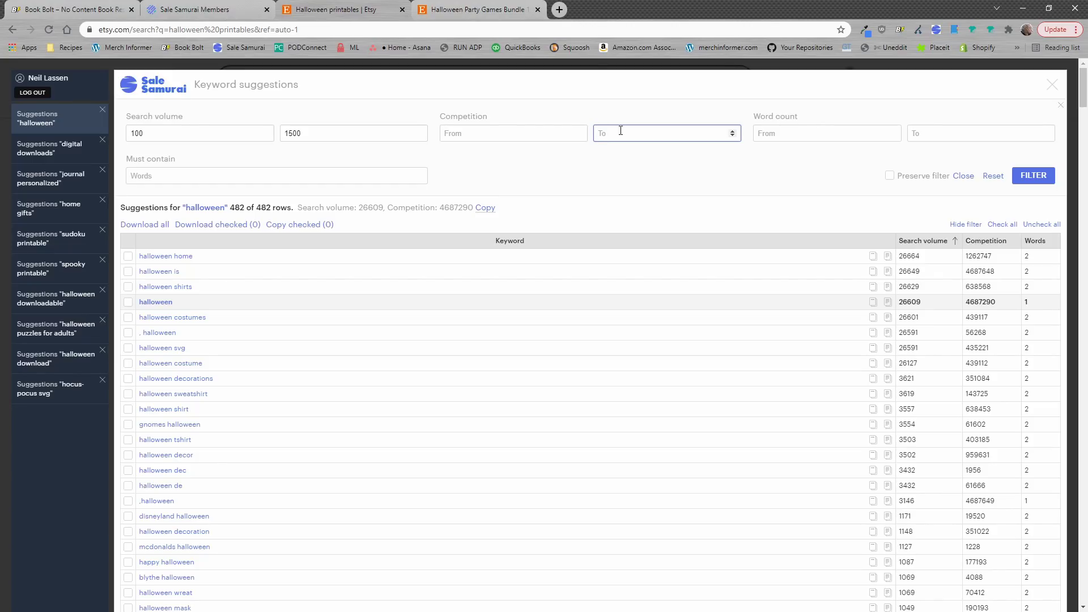
text(1500)
click(1031, 176)
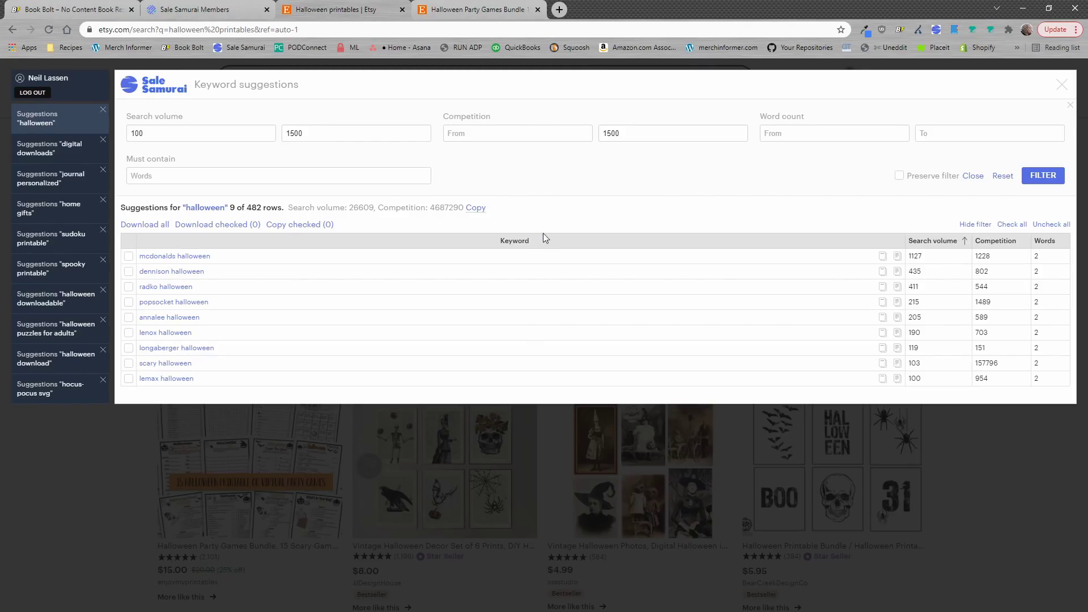
click(1061, 85)
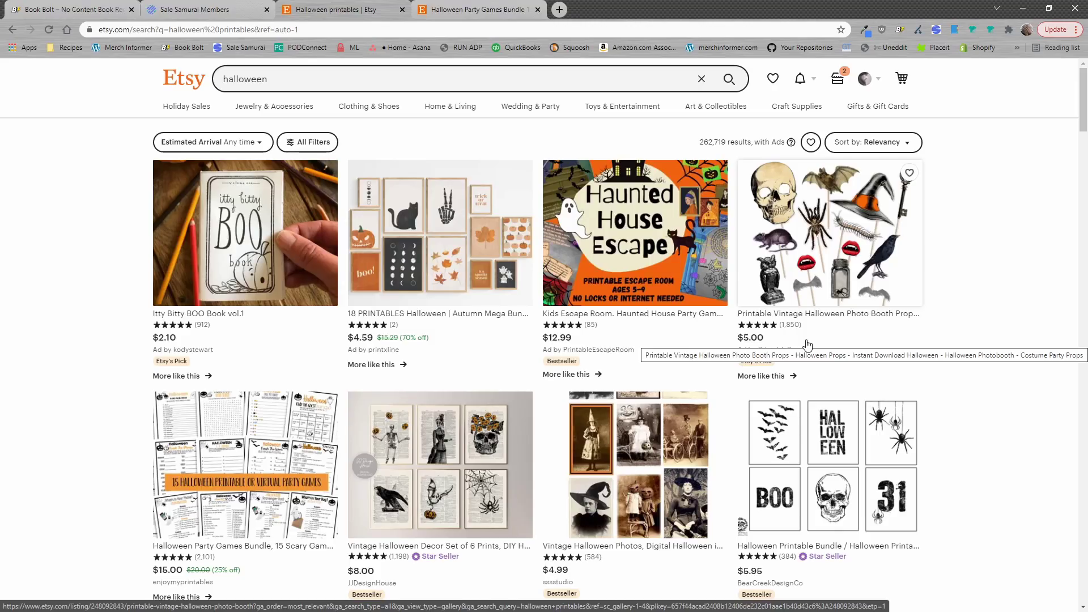
- Return to the Sale Samurai members page, open the Listing Creator and highlight its tips
key(ctrl+shift+Tab)
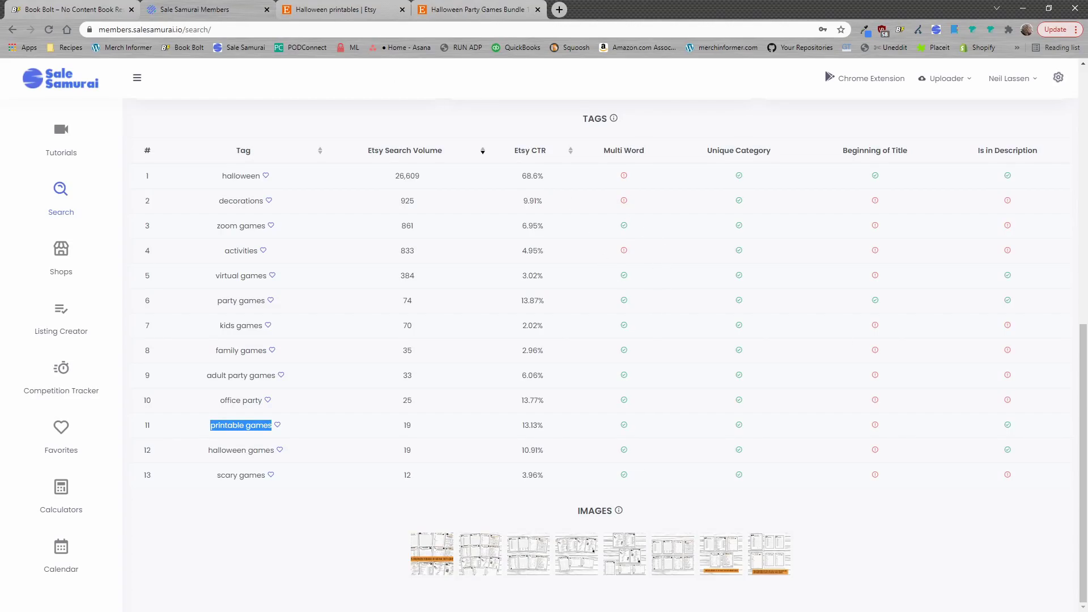
key(alt+Tab)
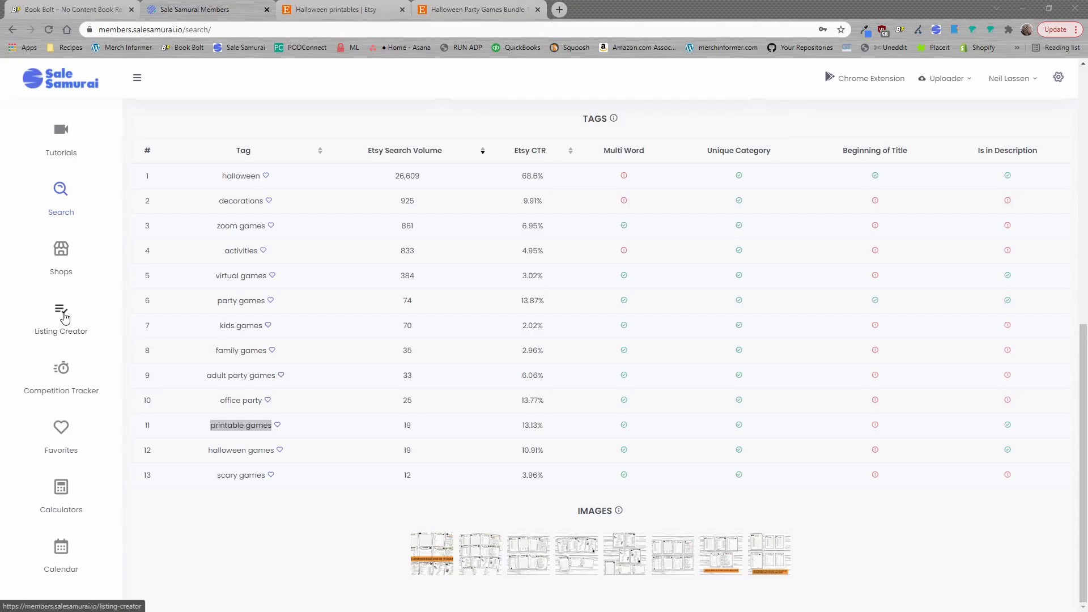
click(61, 317)
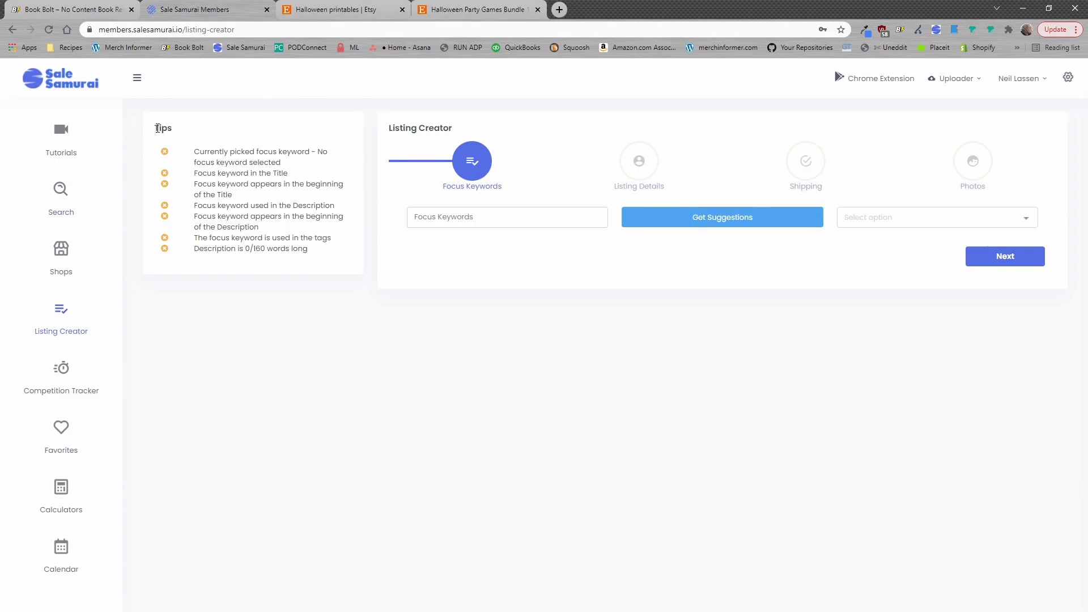
drag(154, 127, 339, 257)
click(340, 258)
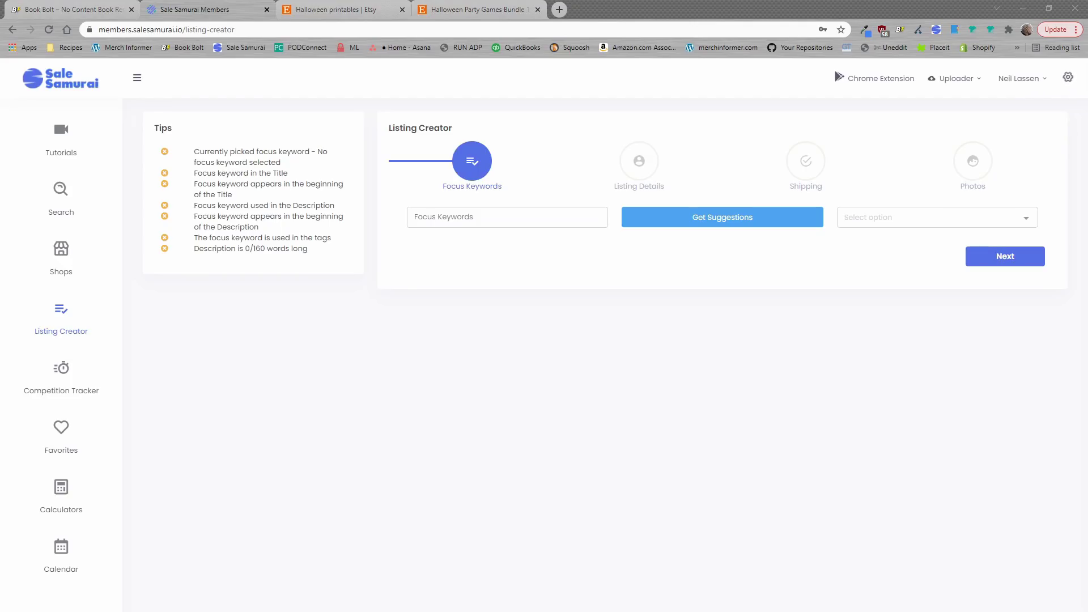
- Set the listing's focus keyword to "halloween sudoku" and continue to the listing details
click(439, 216)
text(hallow)
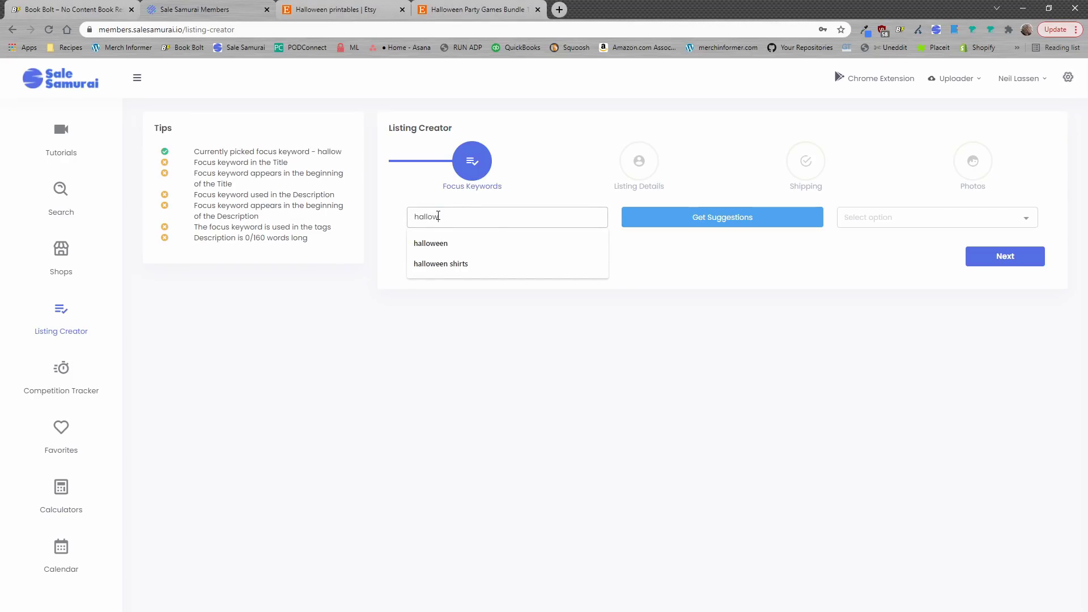
text(een sudoku)
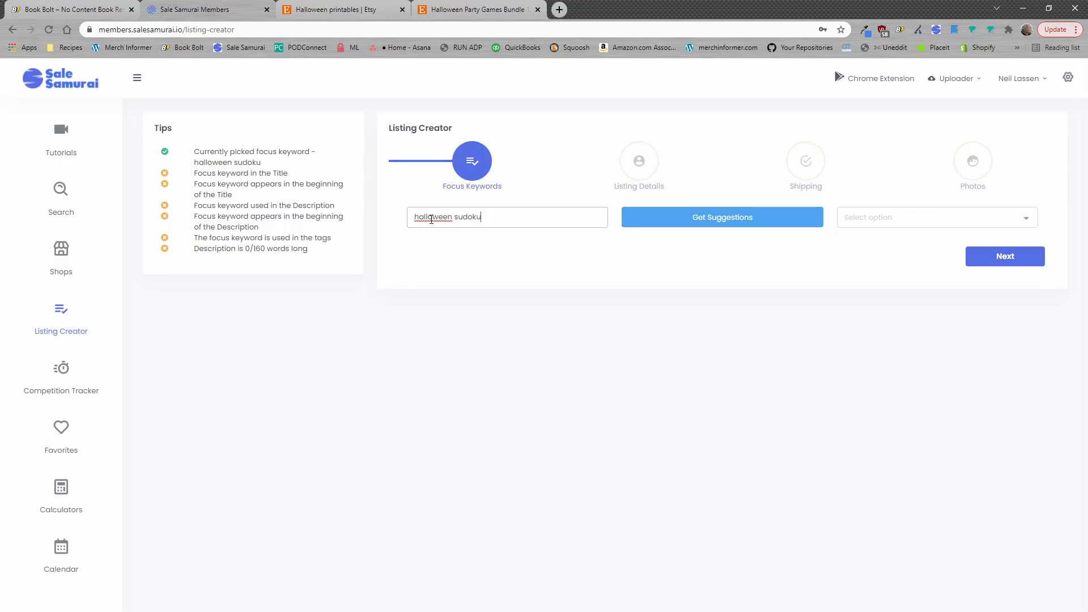
click(1011, 262)
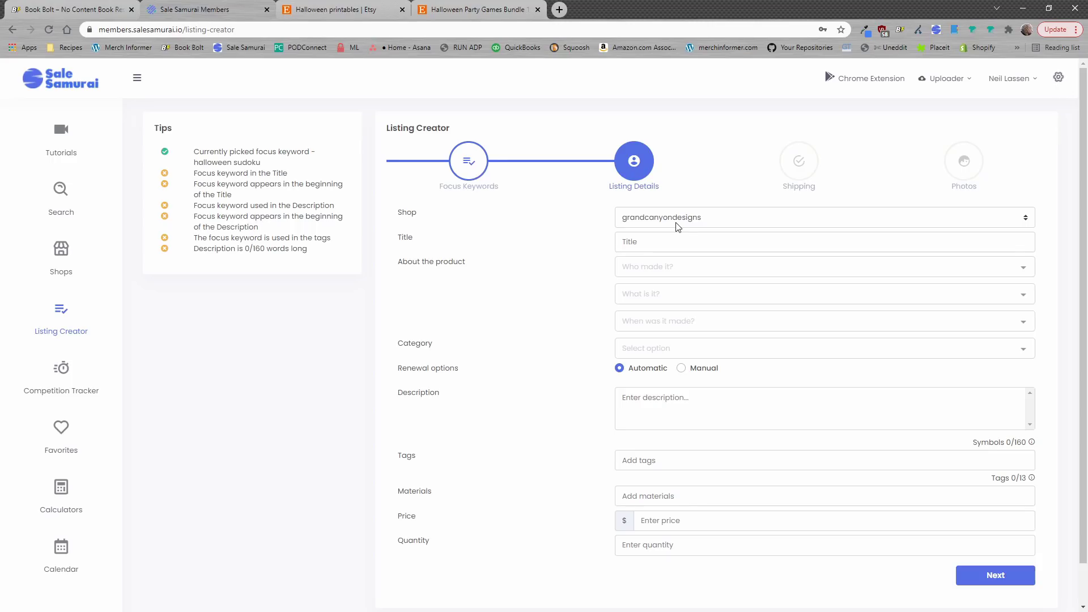
- Look over the listing details form and highlight the tips on using the focus keyword in title, description and tags
scroll(732, 390, down, 1)
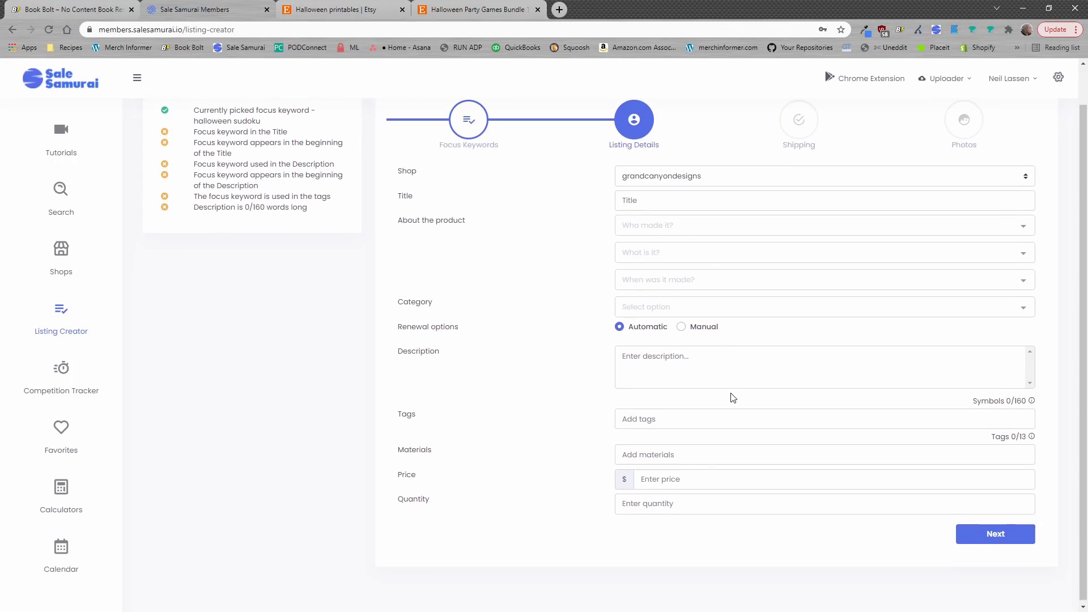
scroll(733, 391, up, 1)
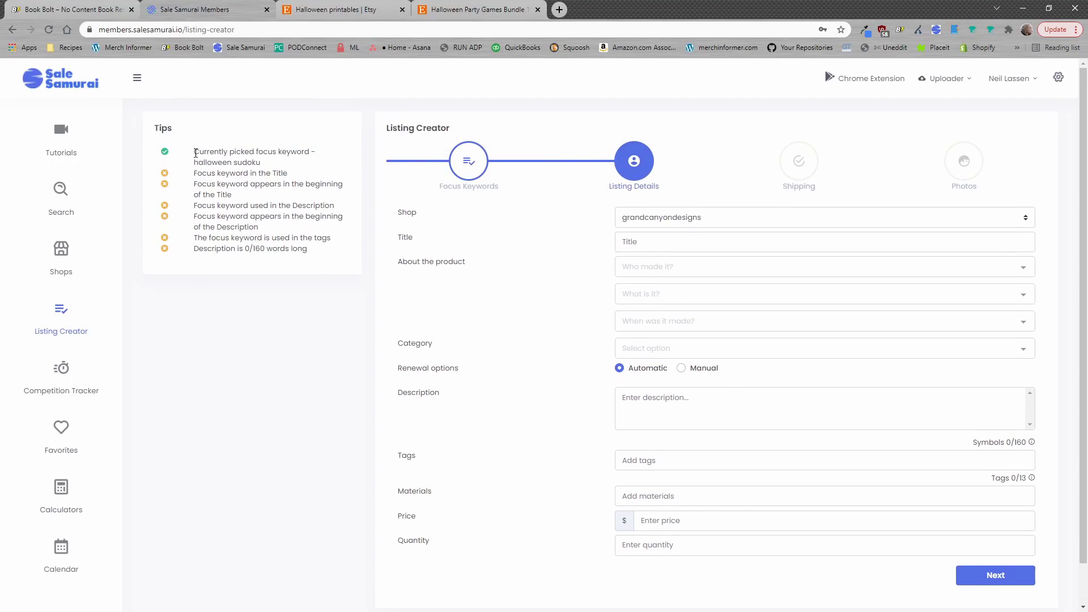
drag(194, 152, 273, 168)
click(196, 171)
drag(272, 205, 343, 217)
drag(245, 238, 162, 157)
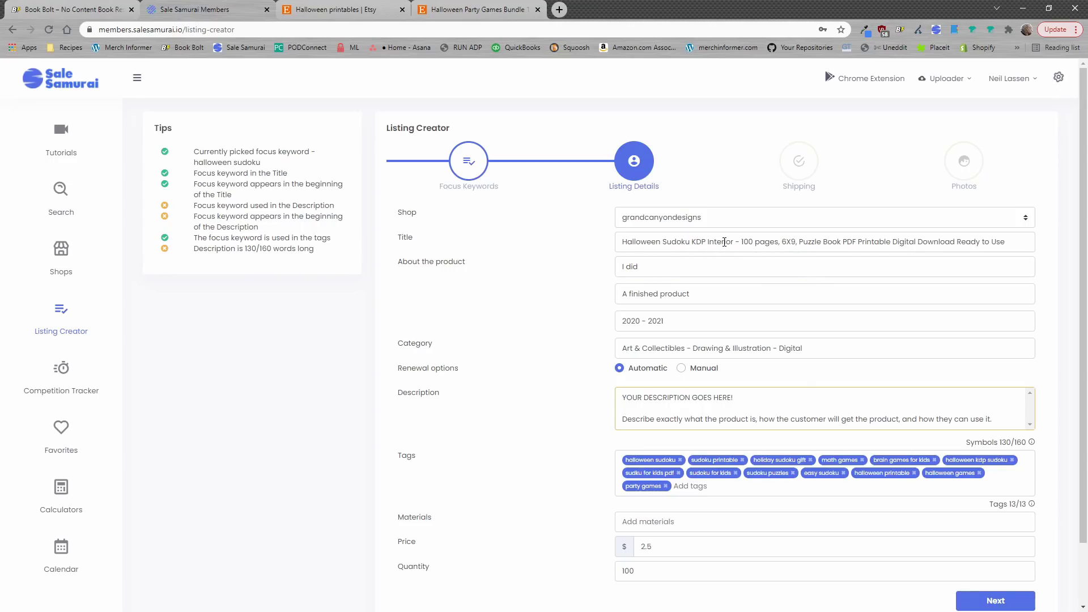
- Examine the wording of the Halloween Sudoku listing's title
click(782, 242)
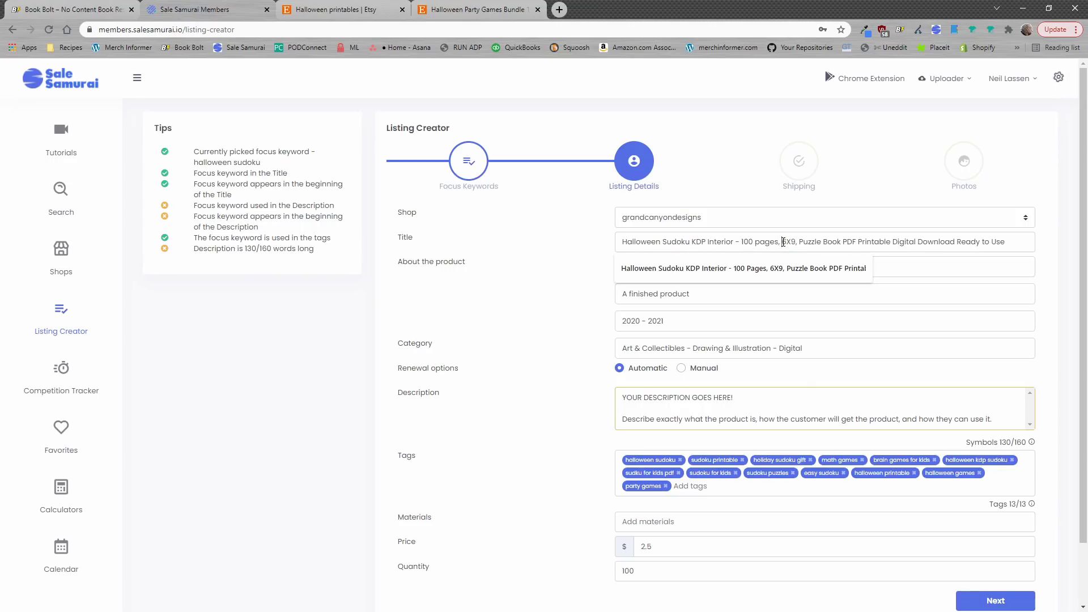
click(839, 241)
click(1048, 262)
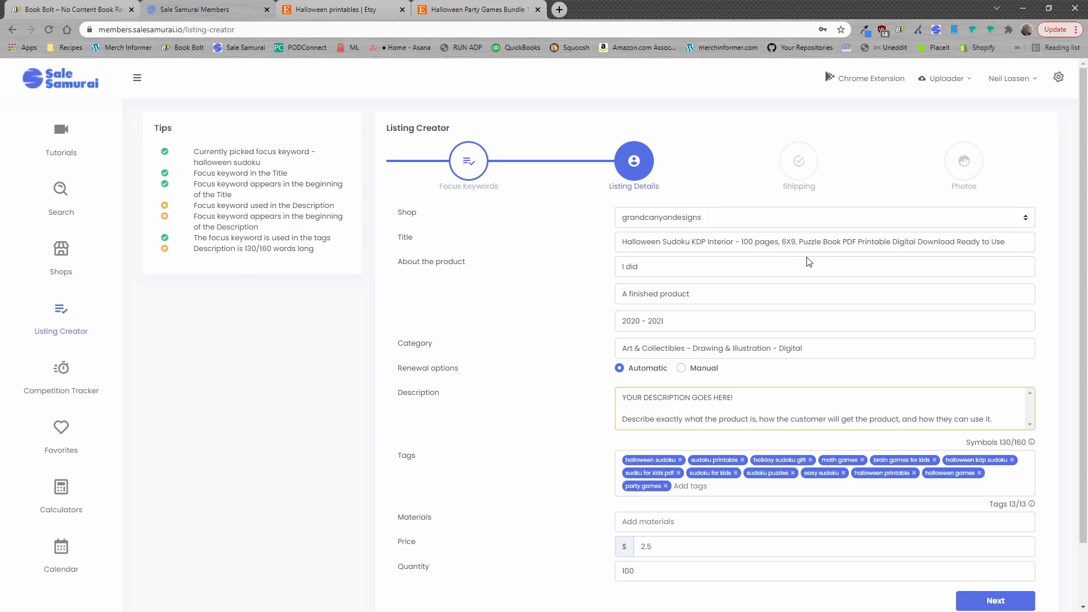
- Choose "I did", "A finished product" and "2020 - 2021" for the listing's product information
click(657, 271)
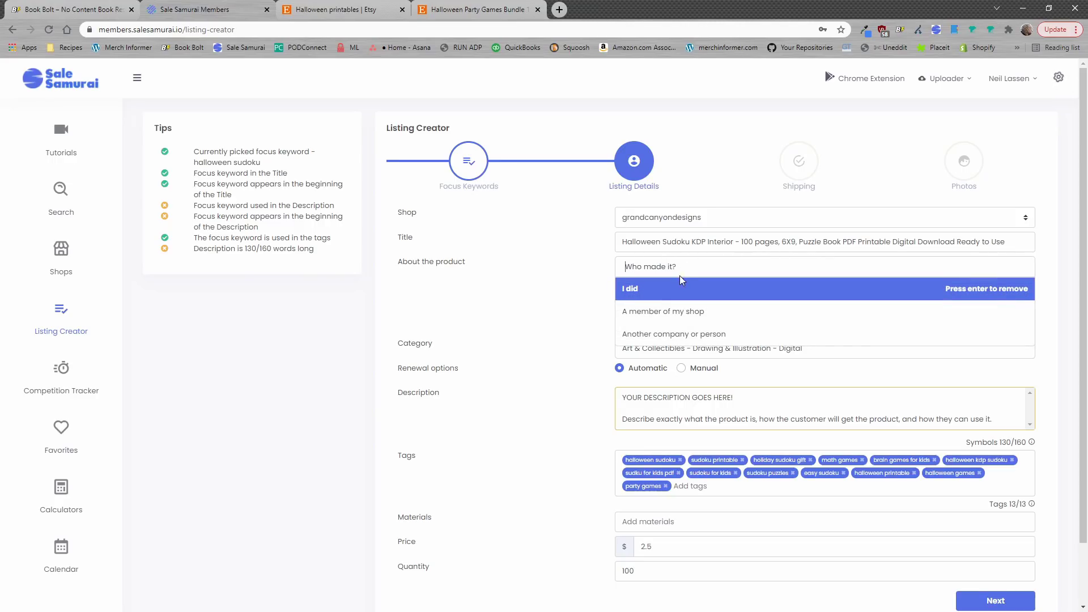
click(654, 289)
click(675, 294)
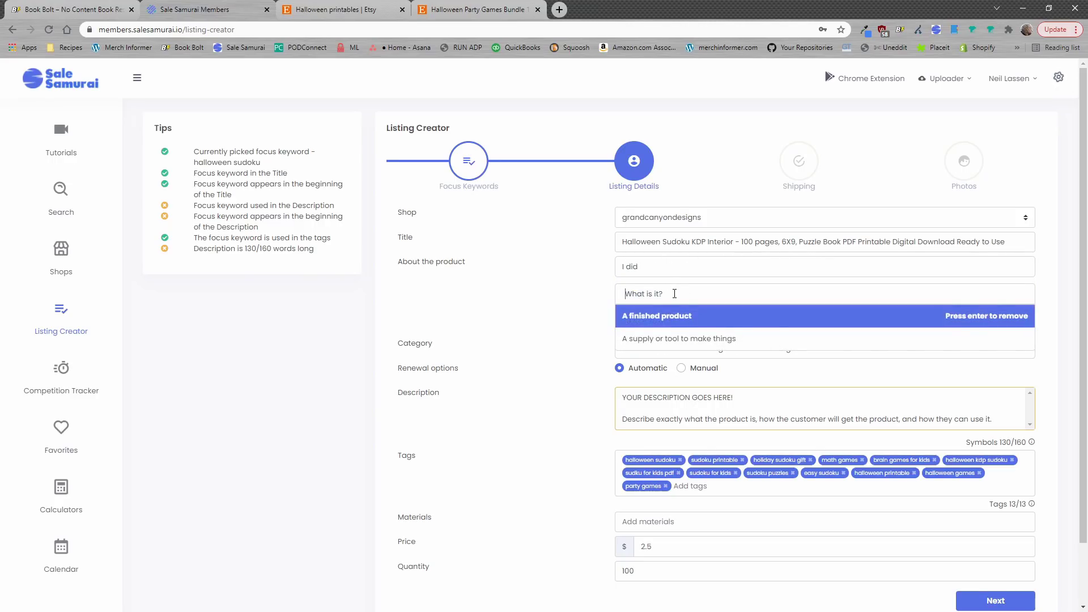
click(673, 318)
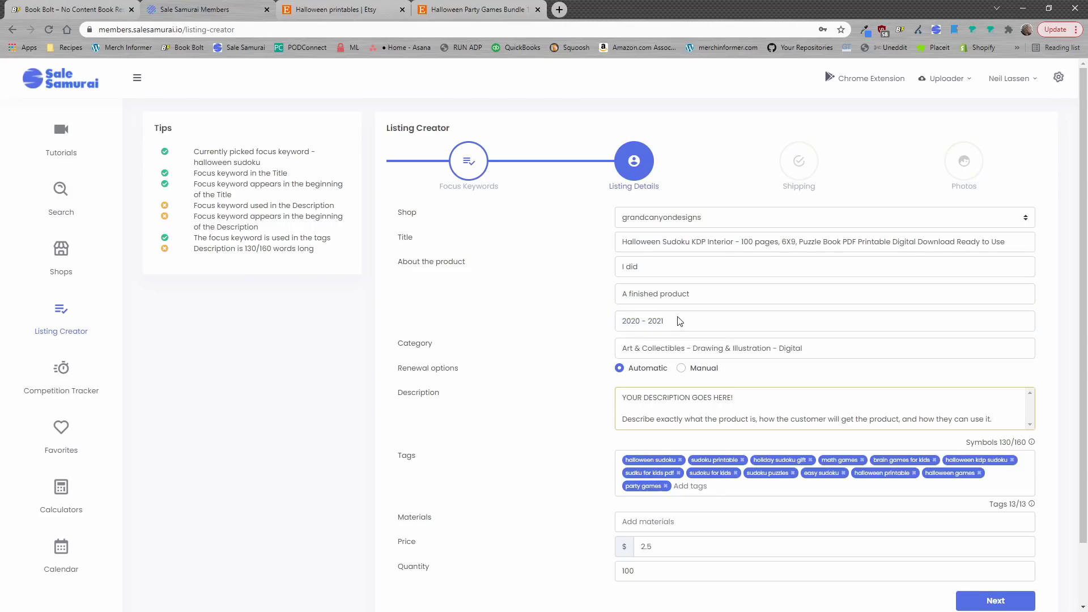
click(680, 321)
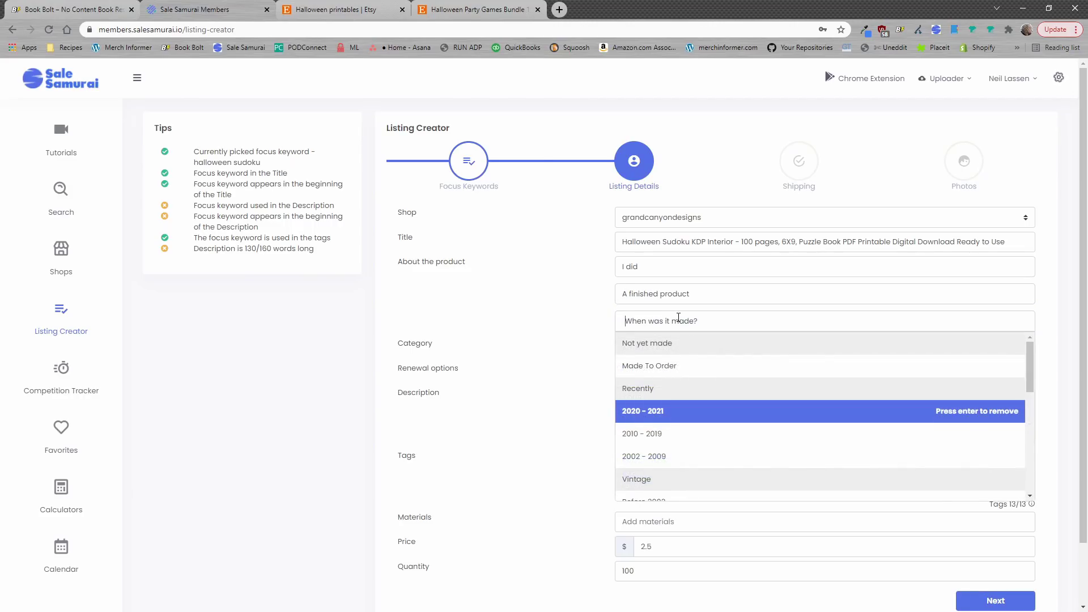
click(673, 417)
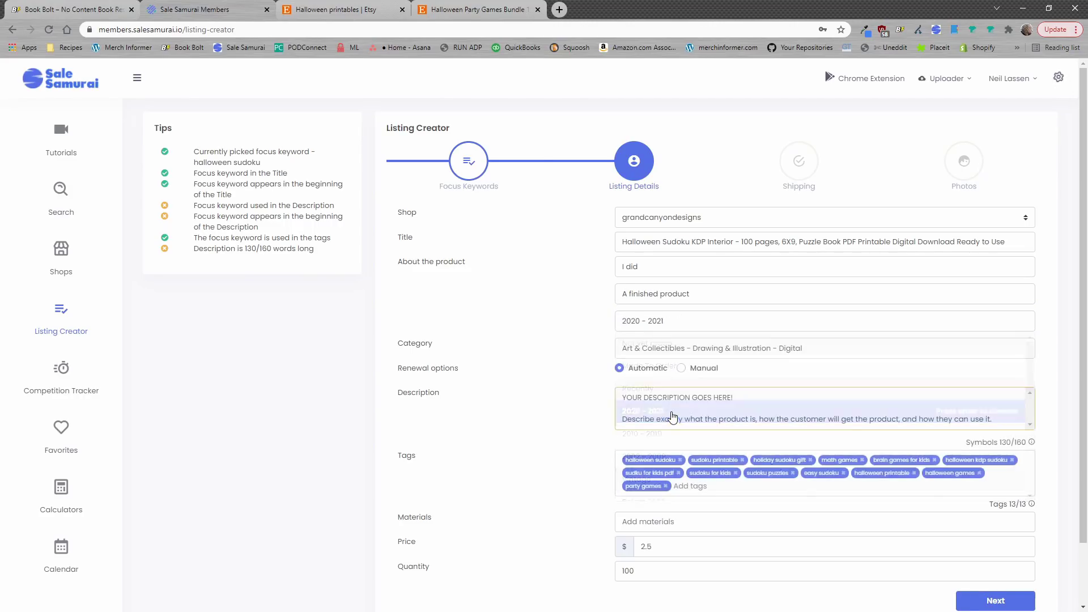
- Search the listing categories for "digital" and choose "Art & Collectibles - Drawing & Illustration - Digital"
click(725, 348)
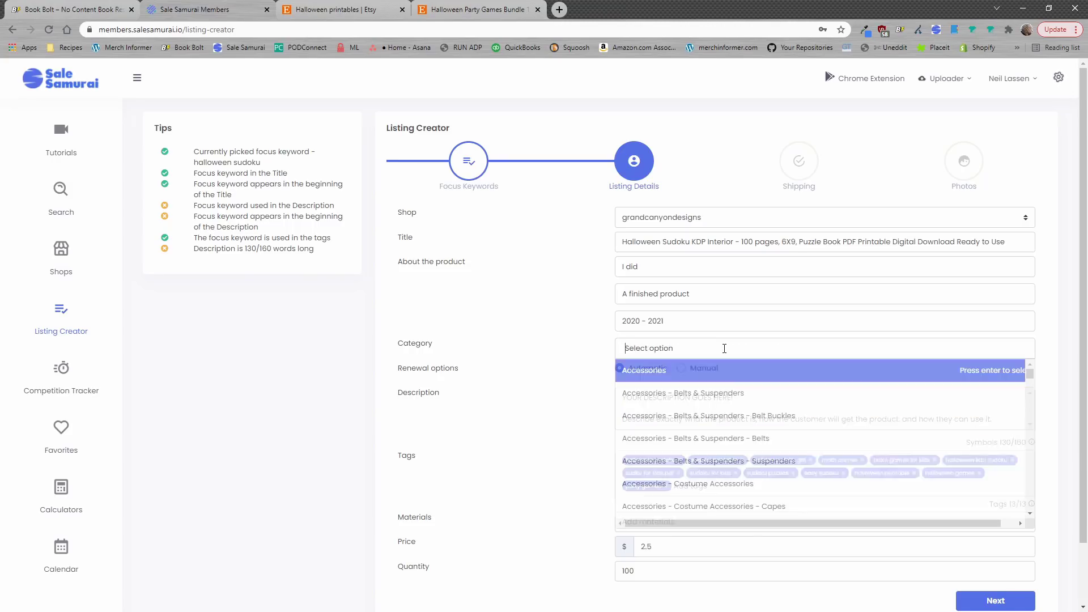
scroll(782, 408, down, 3)
scroll(793, 426, up, 5)
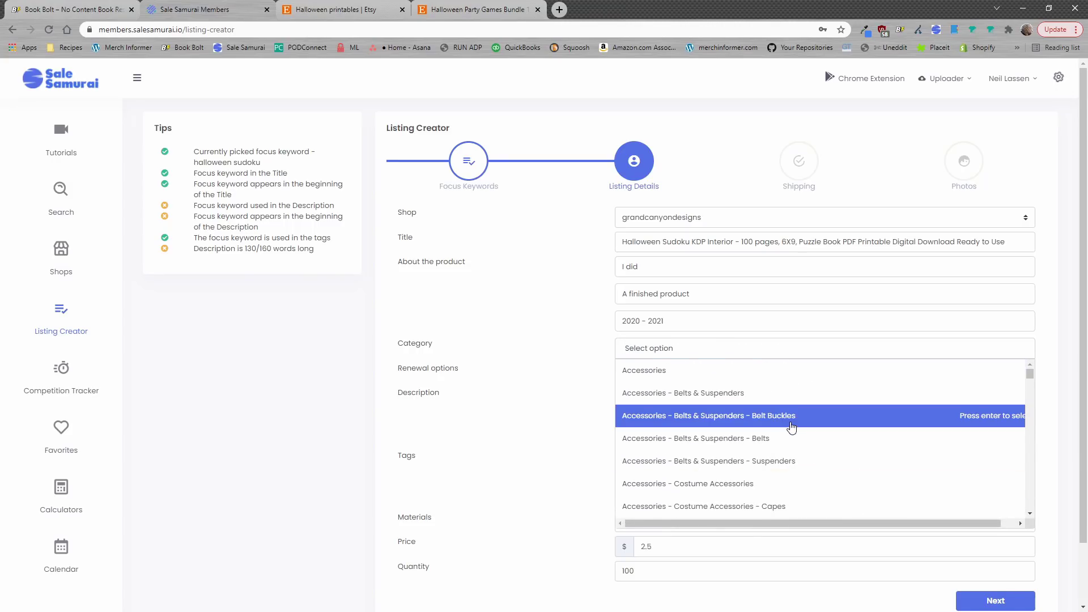
text(digital)
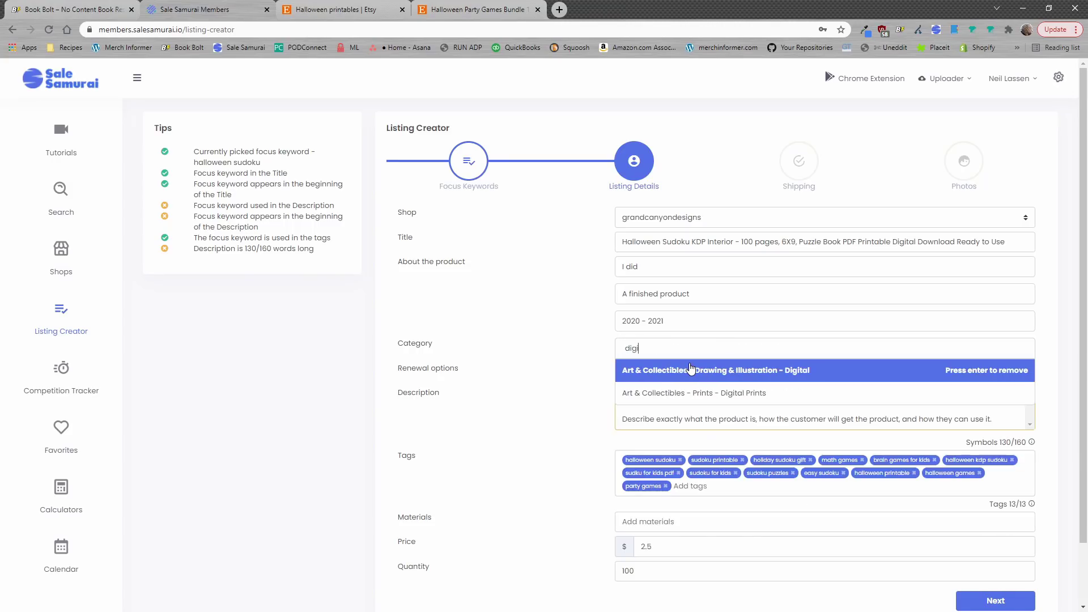
click(688, 378)
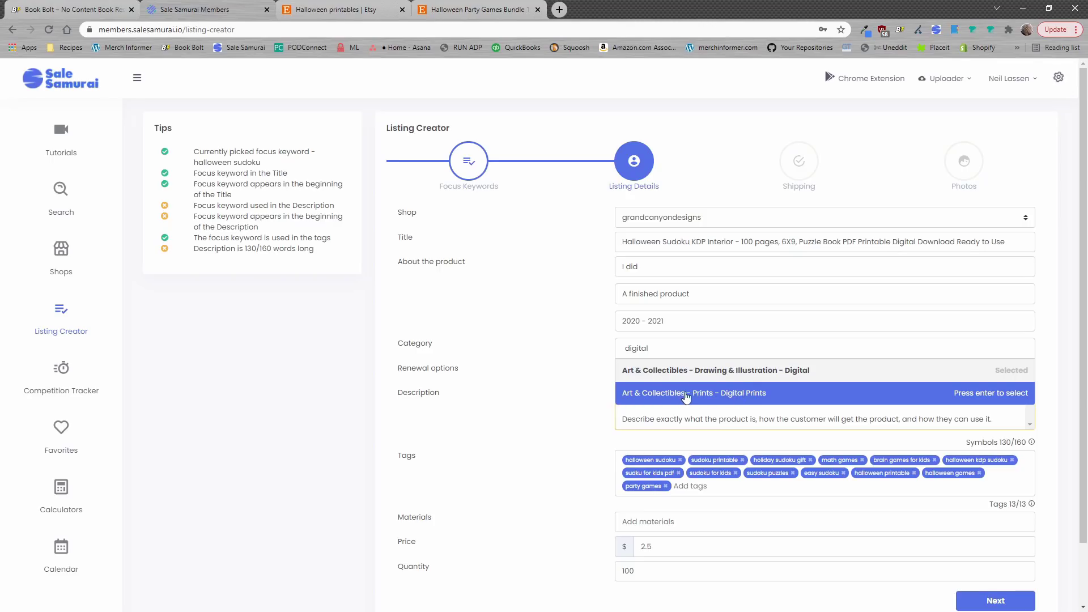
click(721, 376)
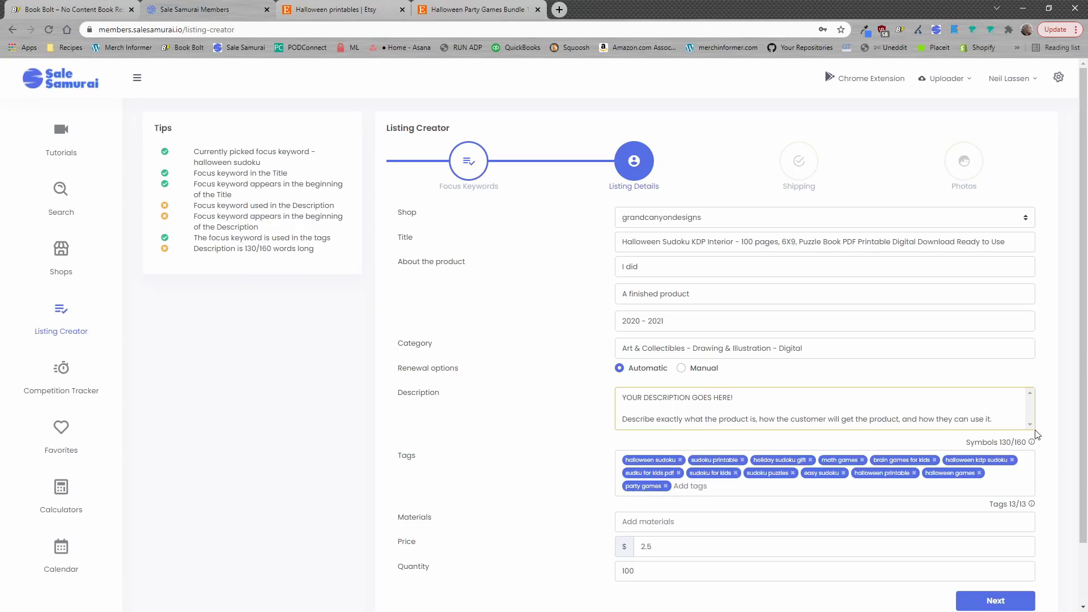
- Highlight the placeholder guidance in the listing's description about what the product is and how customers get and use it
triple_click(625, 397)
click(660, 420)
drag(660, 419, 898, 422)
drag(897, 422, 984, 422)
- Switch to the Etsy Halloween Party Games Bundle listing and read through its description as an example
click(470, 15)
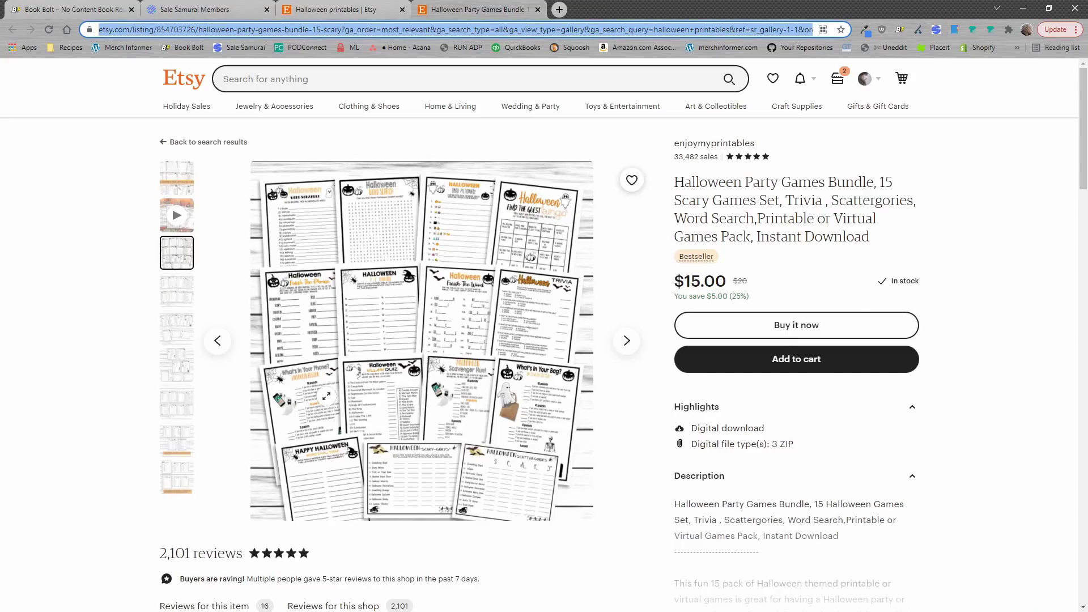
scroll(787, 421, down, 1)
scroll(787, 421, down, 2)
click(804, 476)
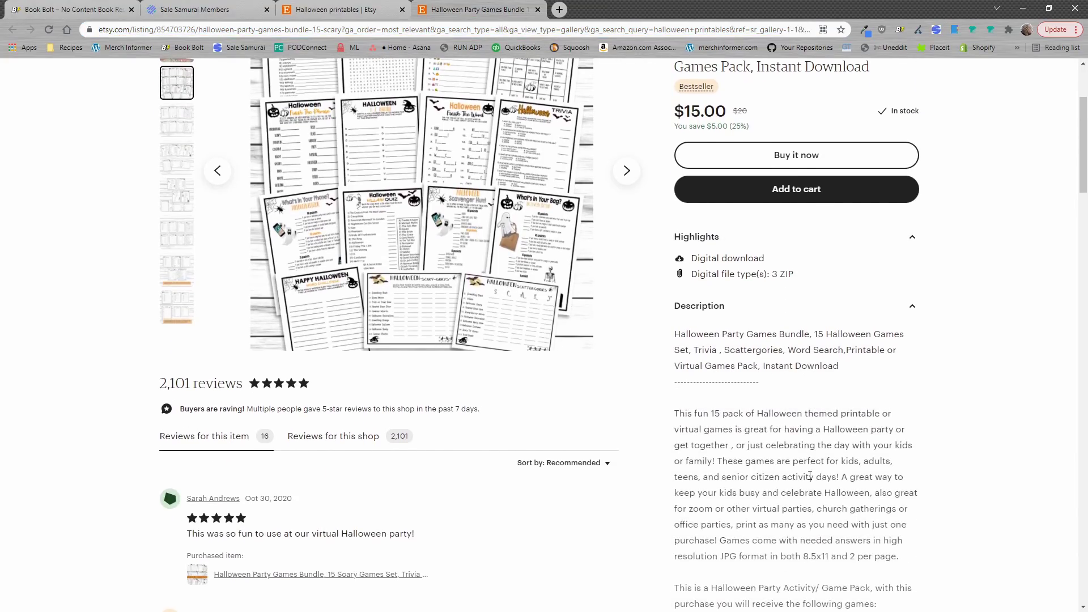
scroll(838, 379, down, 3)
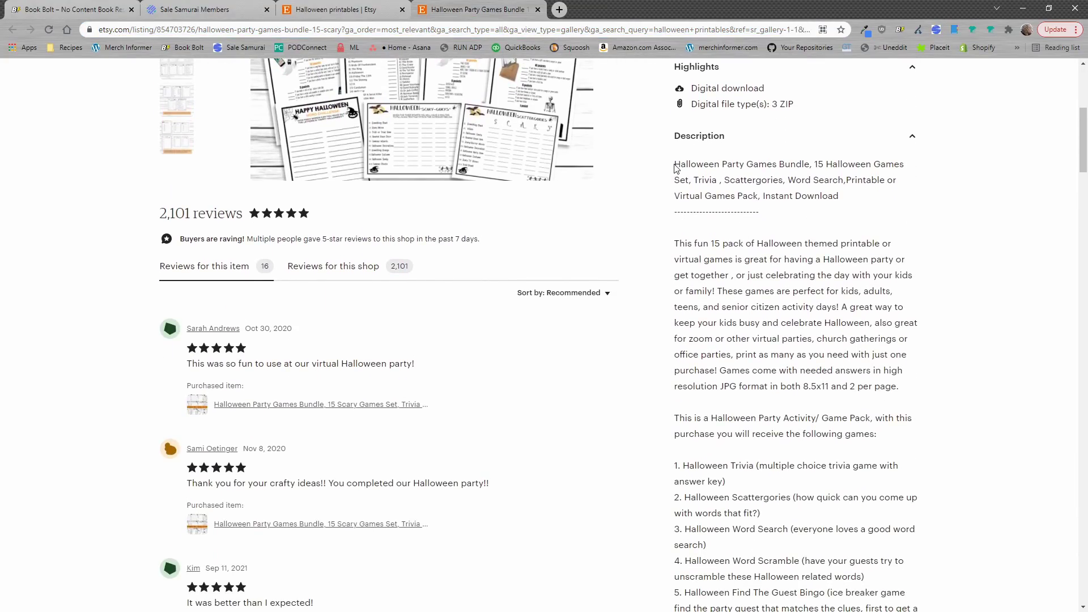
drag(676, 165, 904, 403)
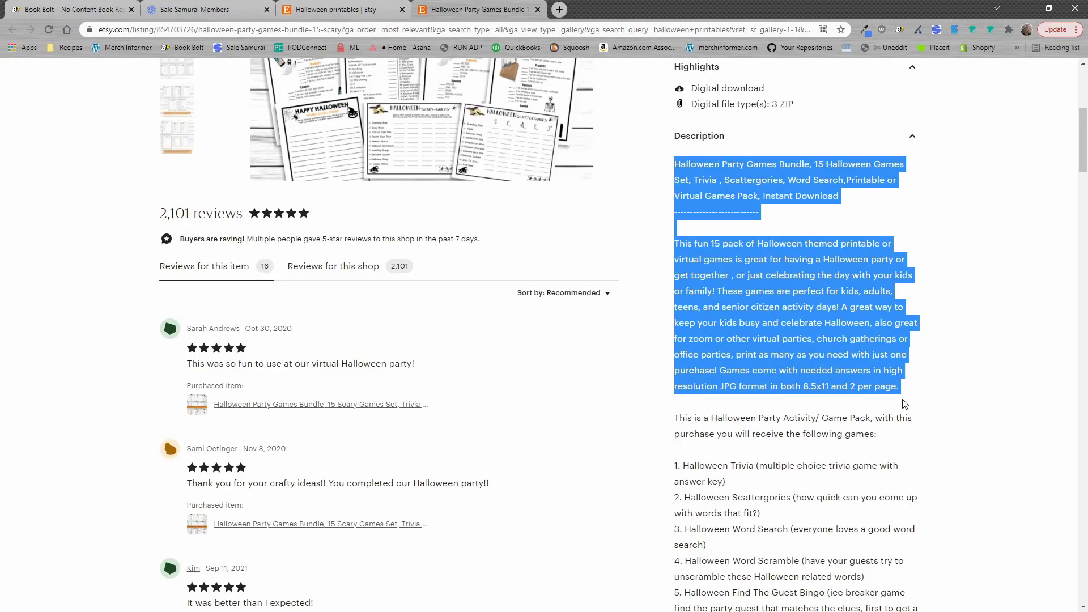
click(935, 391)
scroll(945, 365, down, 2)
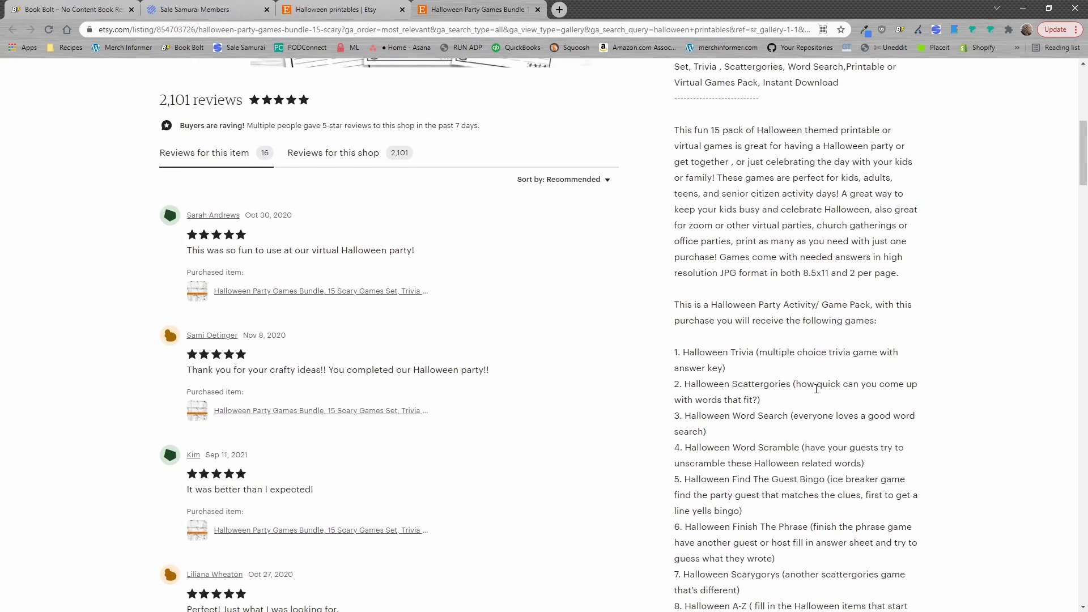
scroll(796, 397, down, 5)
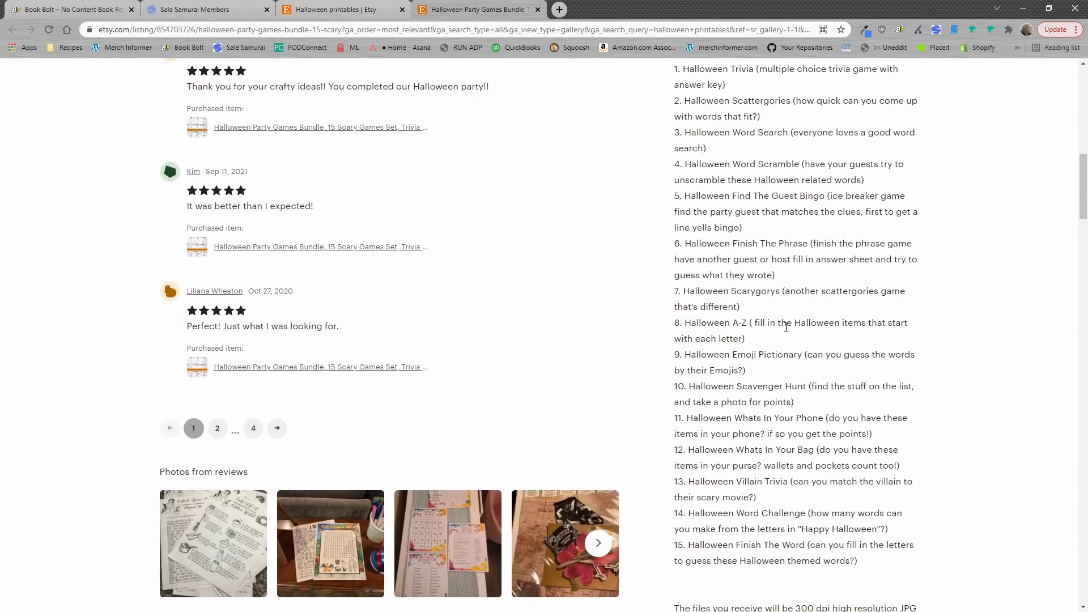
scroll(785, 326, down, 2)
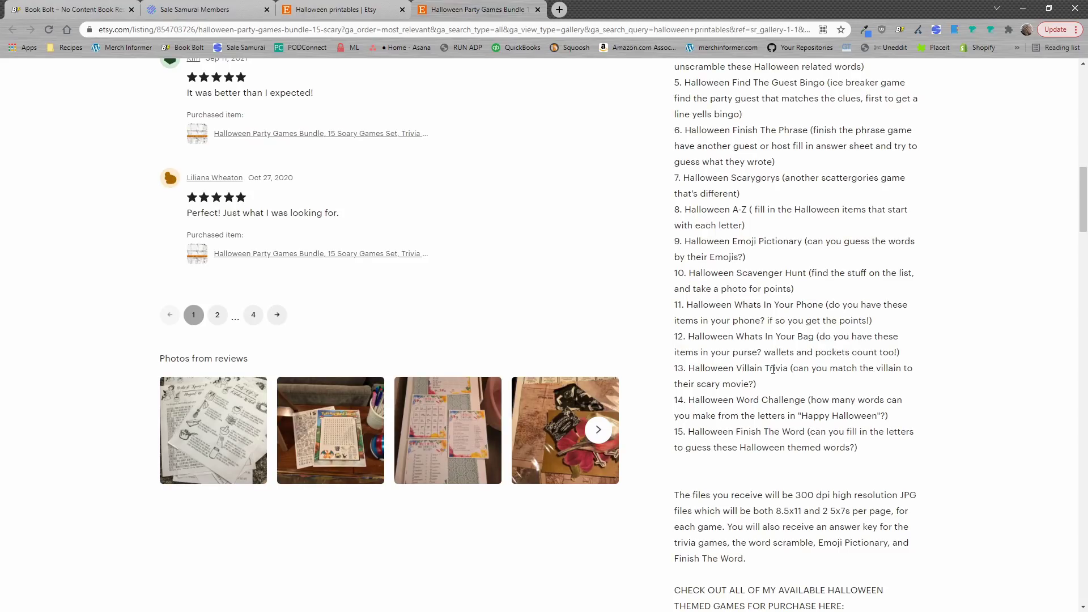
scroll(774, 370, down, 3)
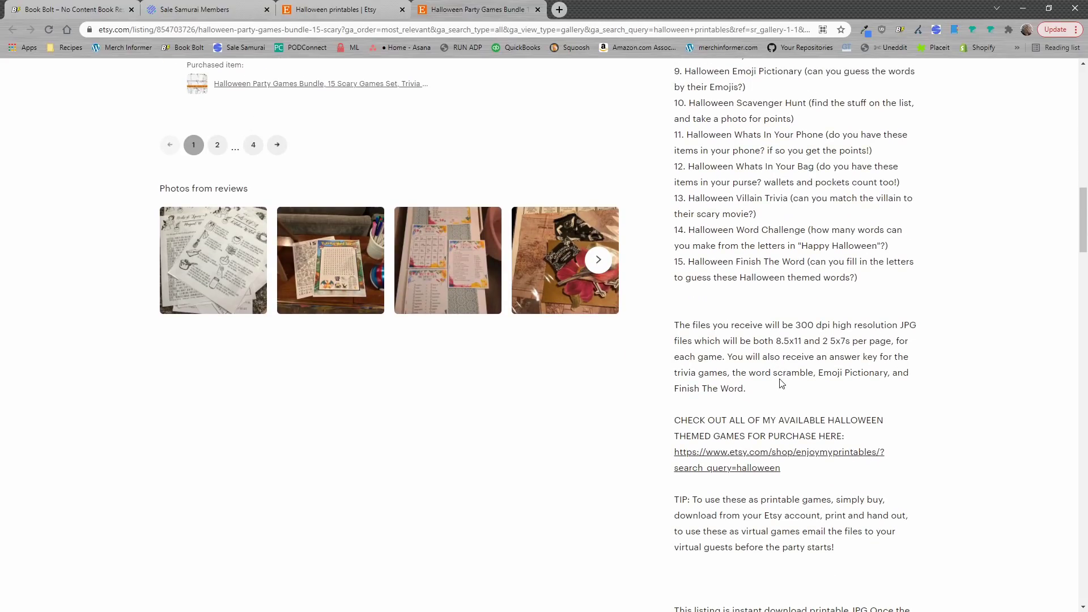
scroll(776, 387, up, 9)
scroll(776, 389, up, 6)
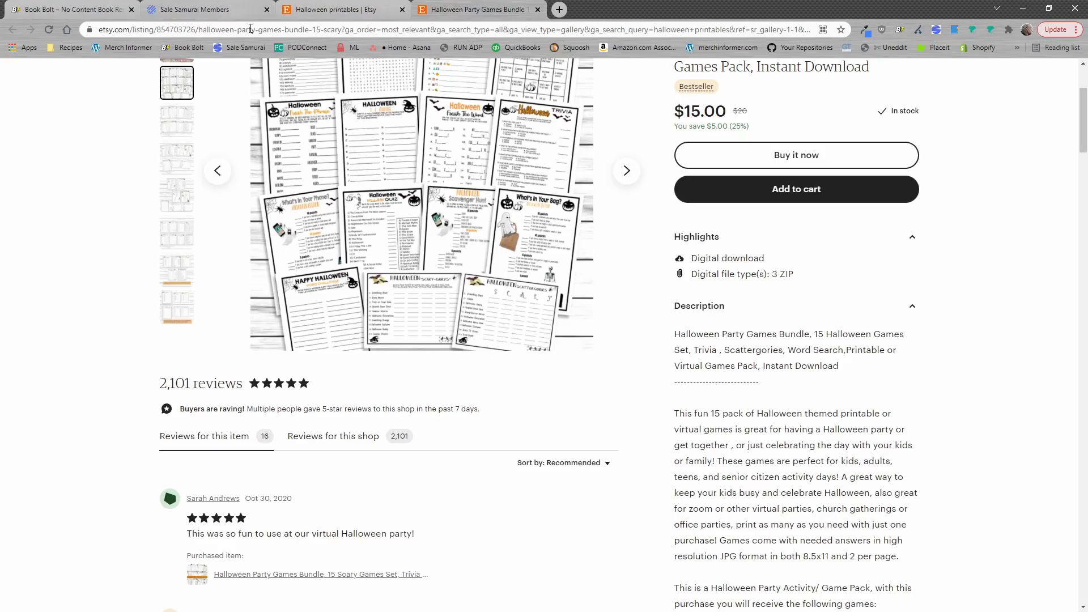
- Return to the Sale Samurai listing draft and review its description, tag count, price and quantity
click(187, 9)
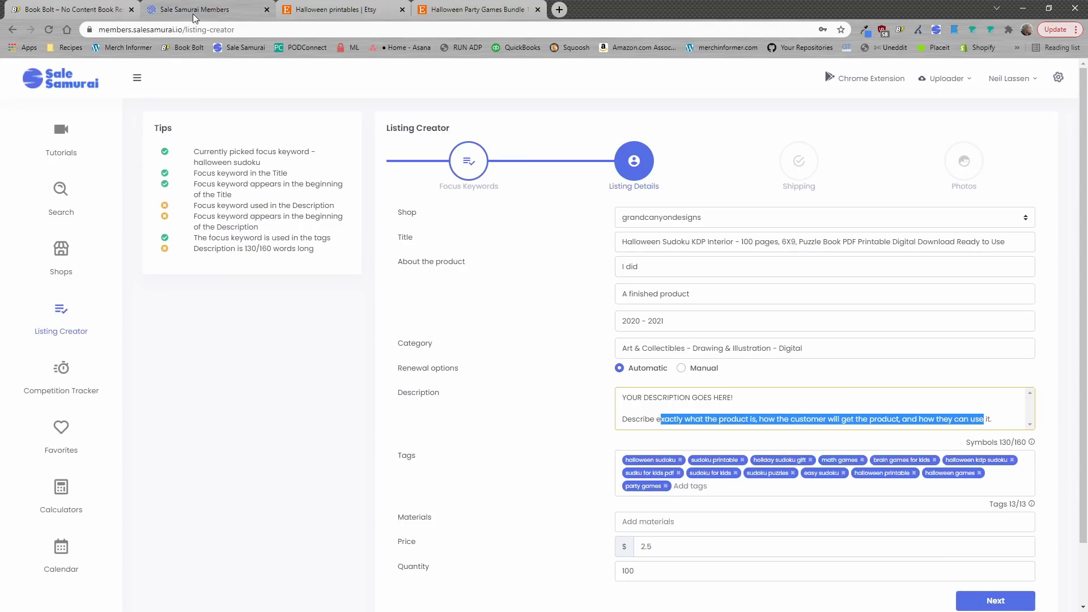
click(762, 413)
key(ctrl+a)
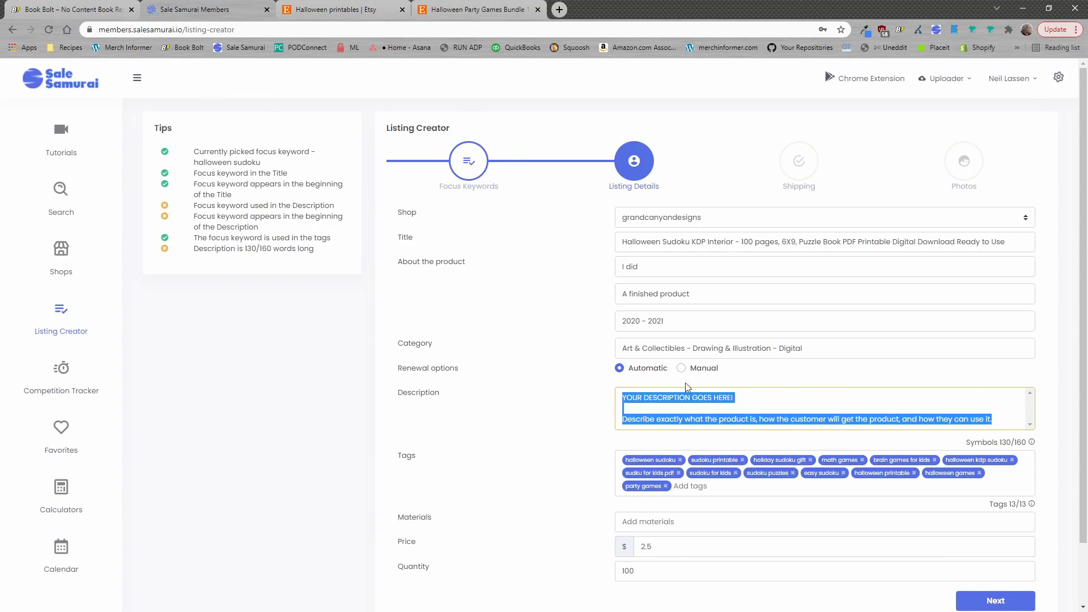
scroll(680, 391, down, 2)
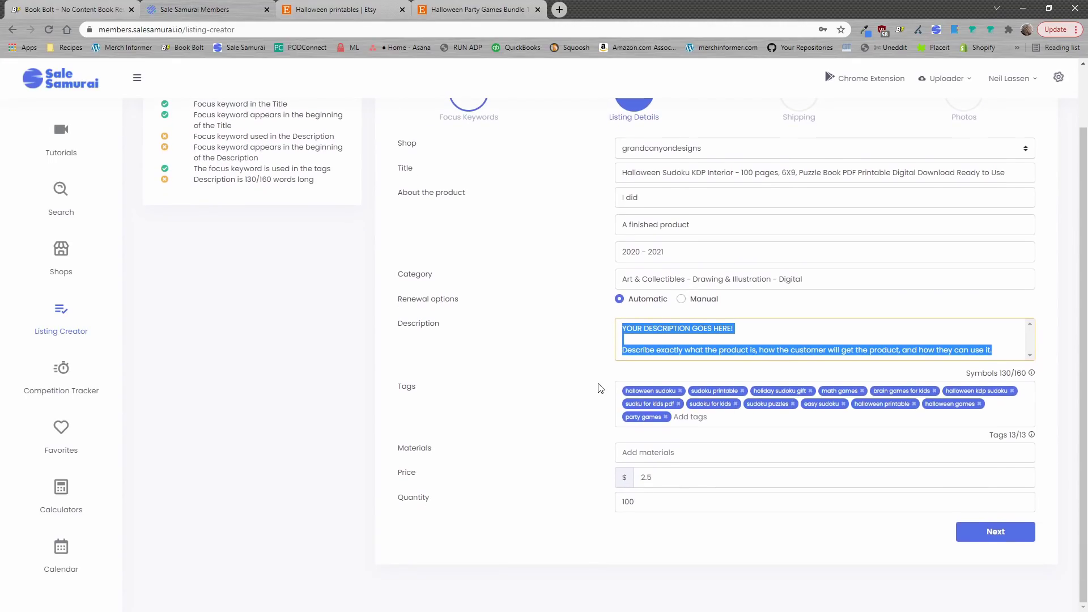
click(599, 388)
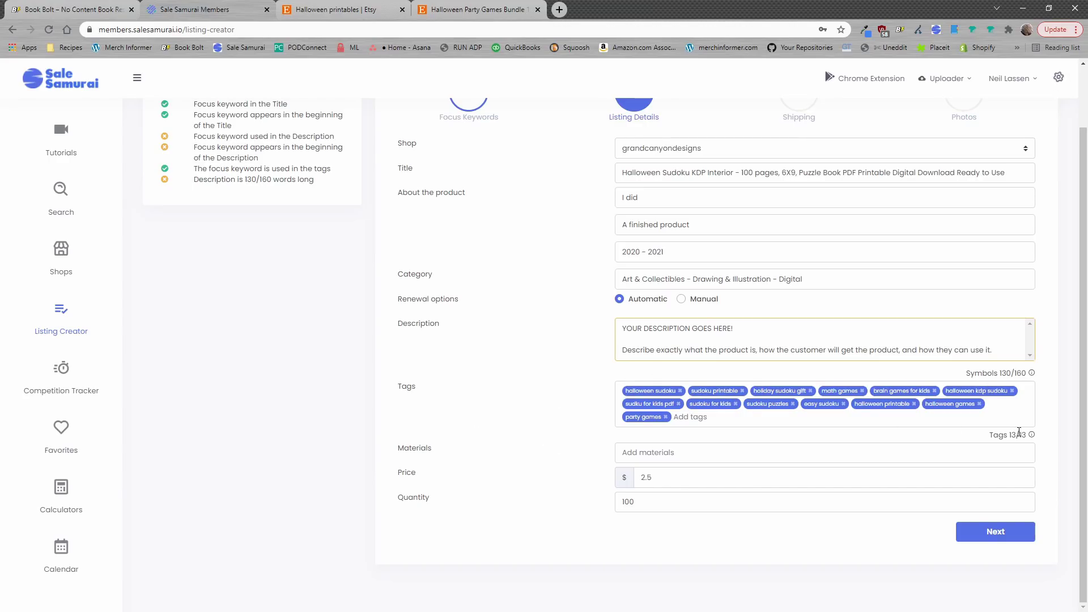
drag(1026, 434, 997, 435)
click(1053, 422)
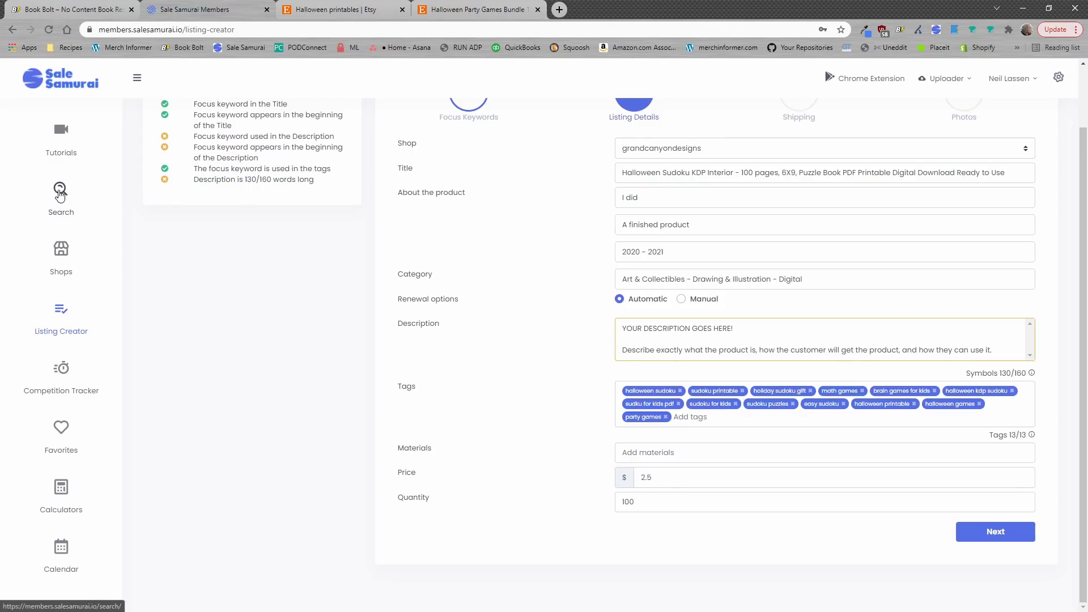
scroll(552, 125, up, 2)
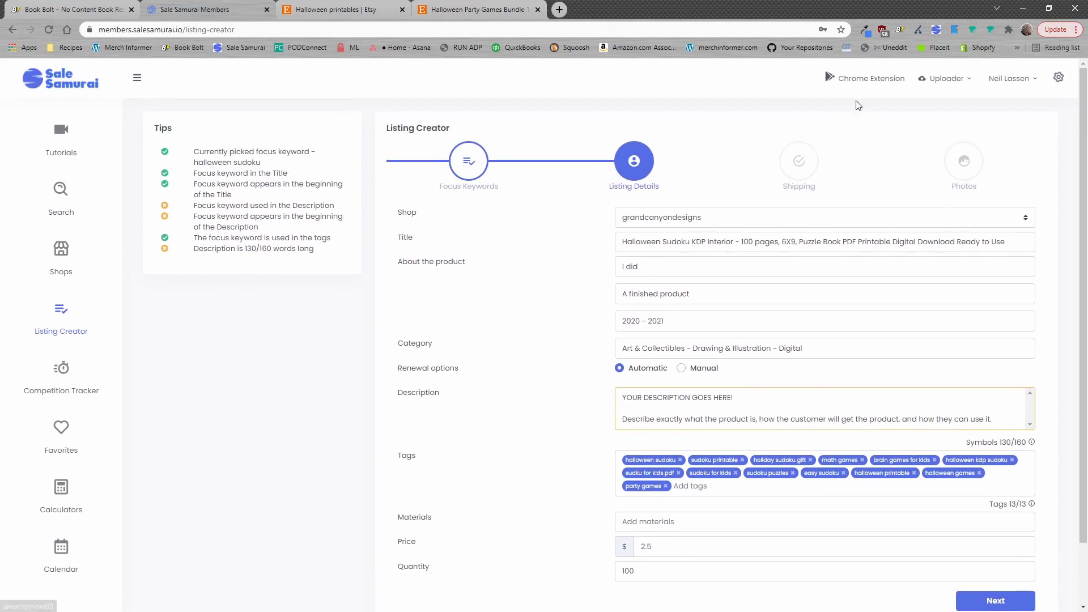
scroll(848, 335, down, 2)
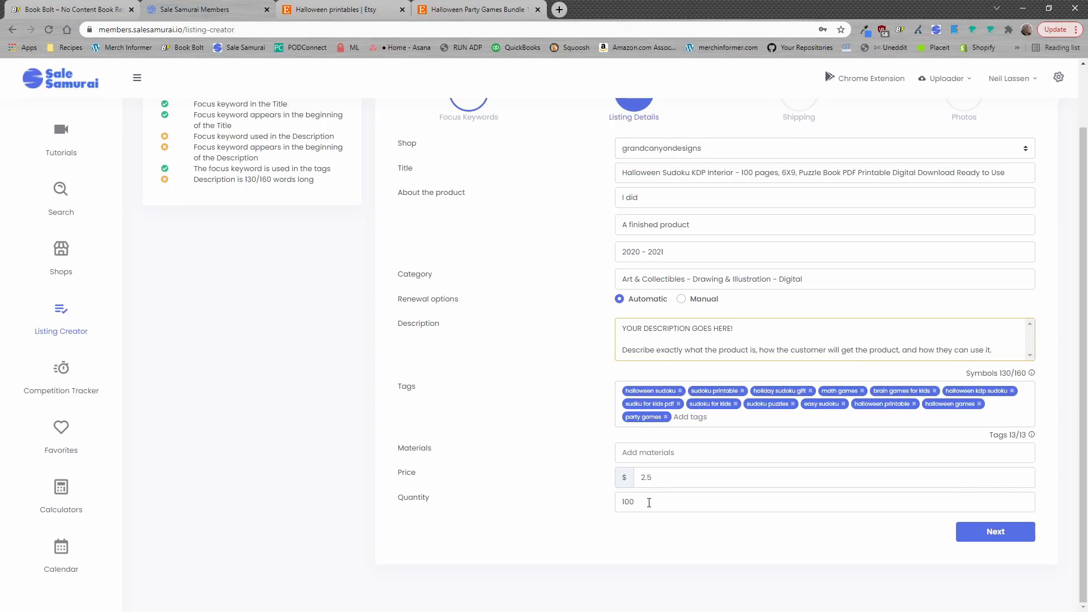
scroll(629, 506, up, 1)
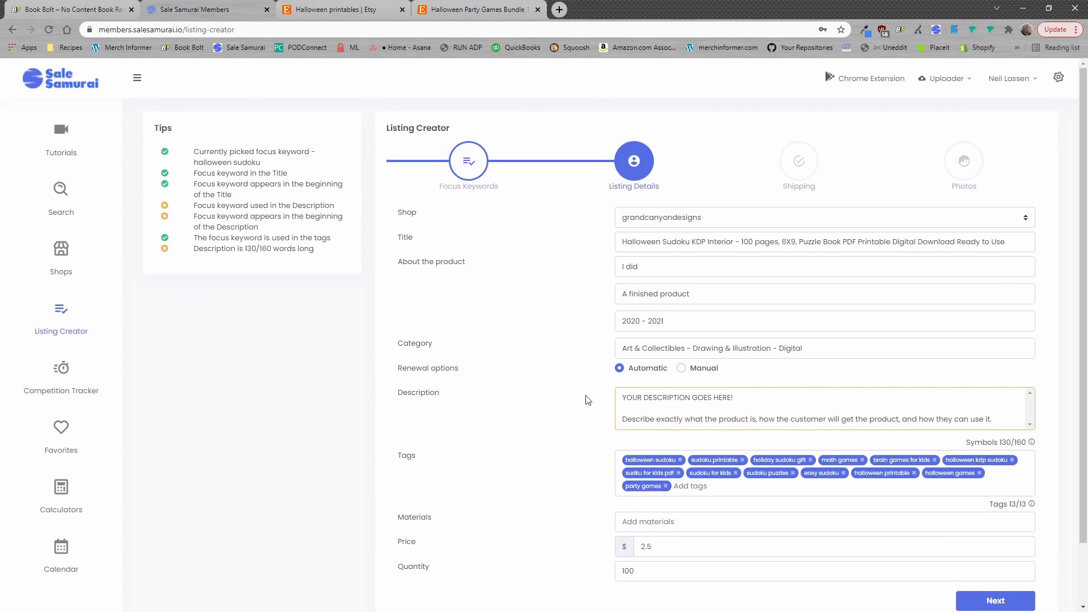
scroll(586, 401, down, 1)
- Continue to the shipping details, mark the item as Digital, upload the digital download file and proceed to the photos
click(991, 532)
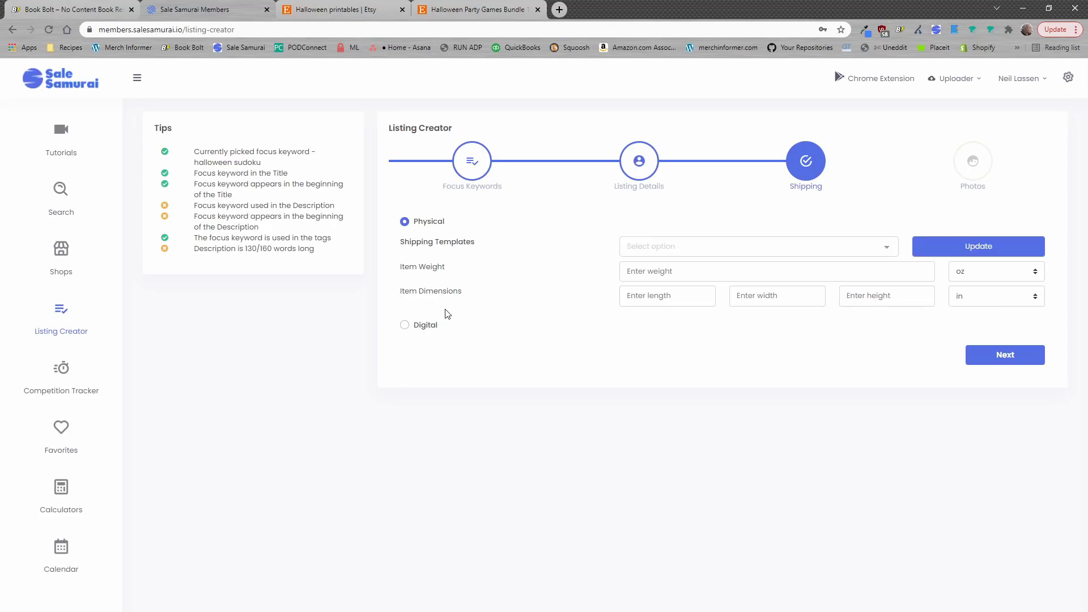
click(404, 326)
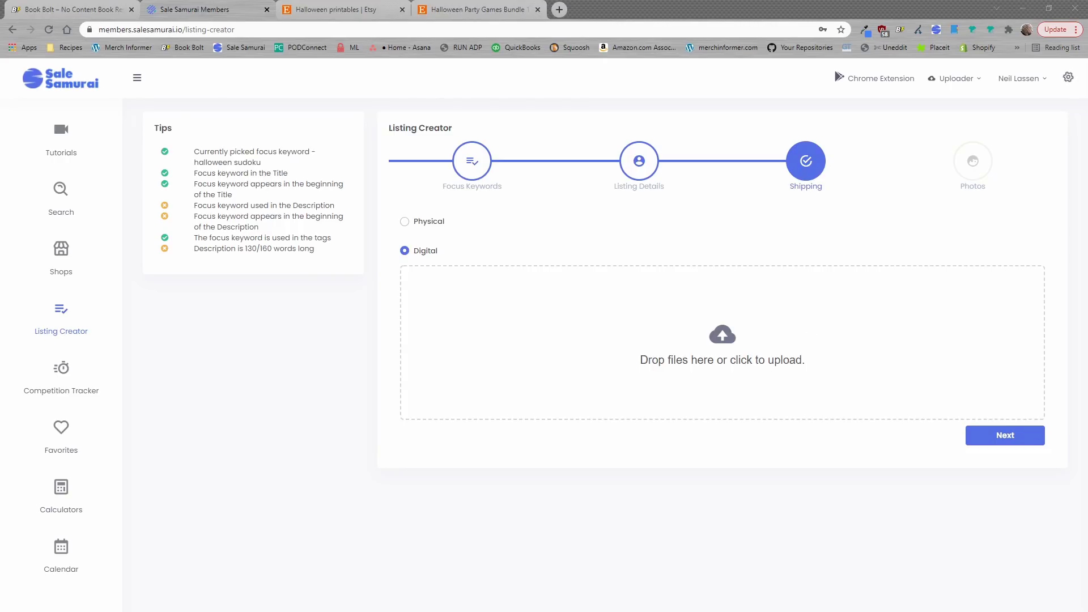
drag(1087, 325, 770, 323)
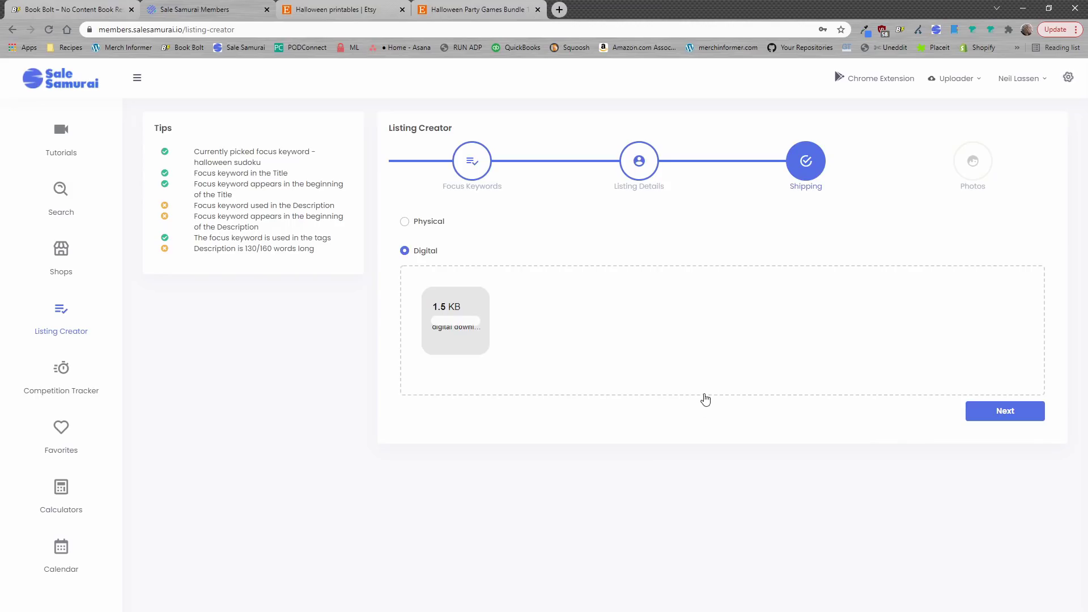
click(1012, 410)
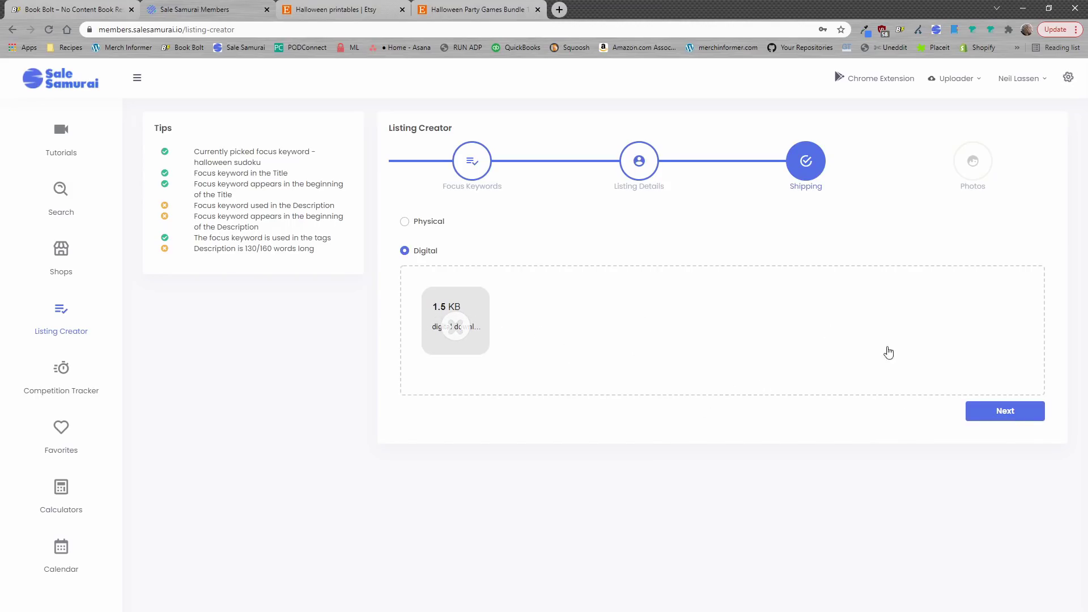
click(1011, 412)
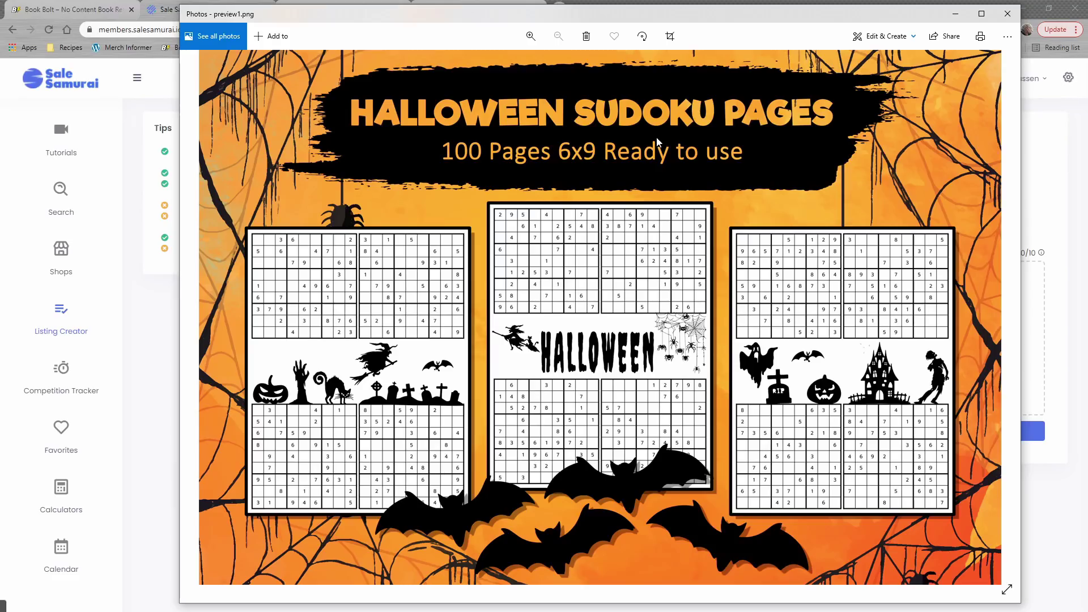
- Close the image preview, upload preview1.png as the listing photo and finish creating the listing
key(alt+F4)
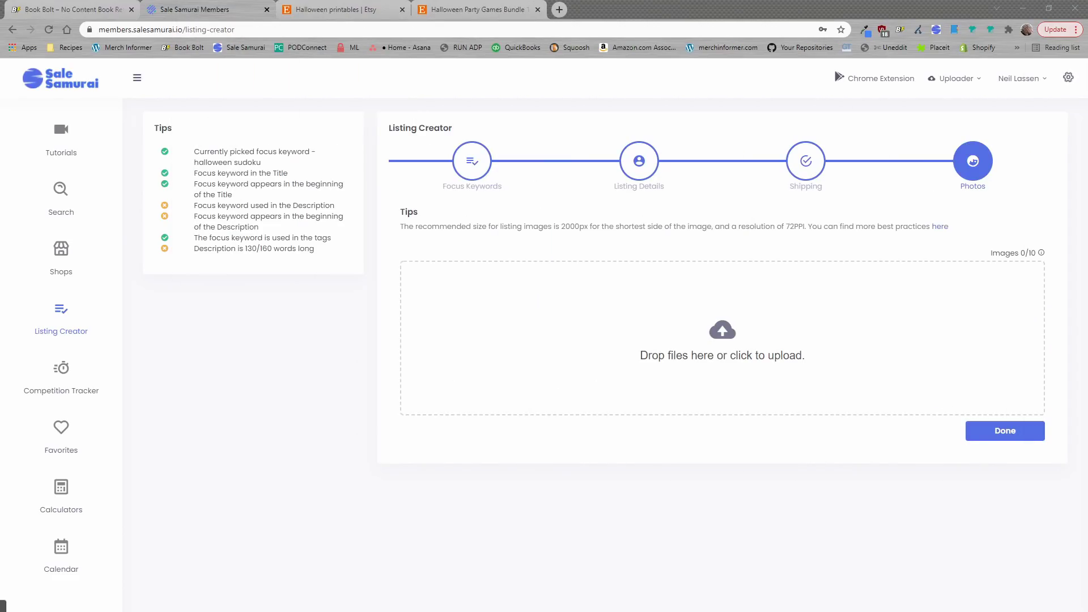
drag(1044, 451, 718, 374)
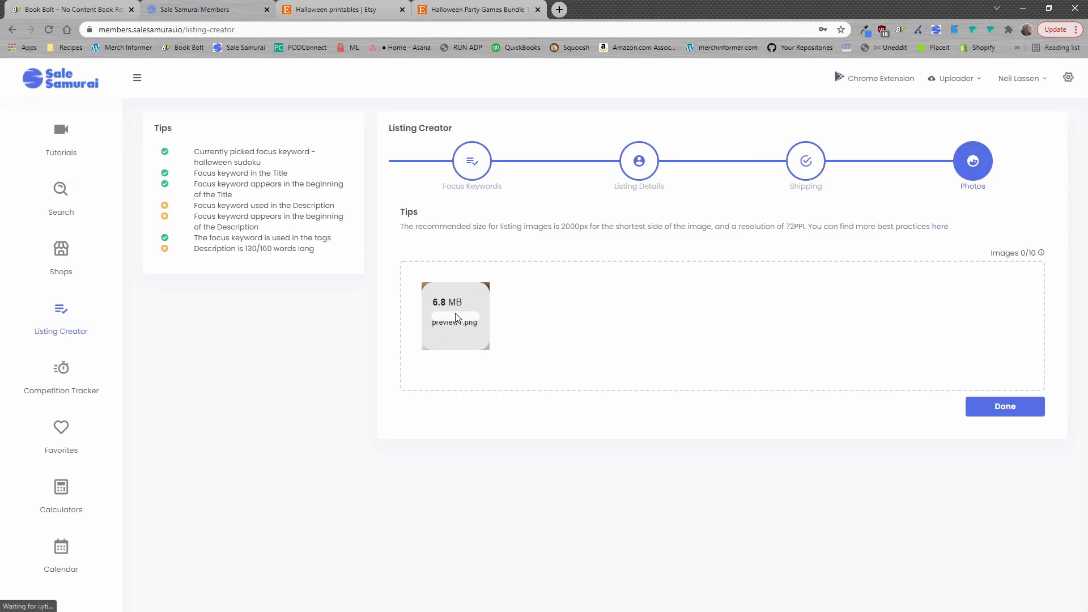
click(1004, 405)
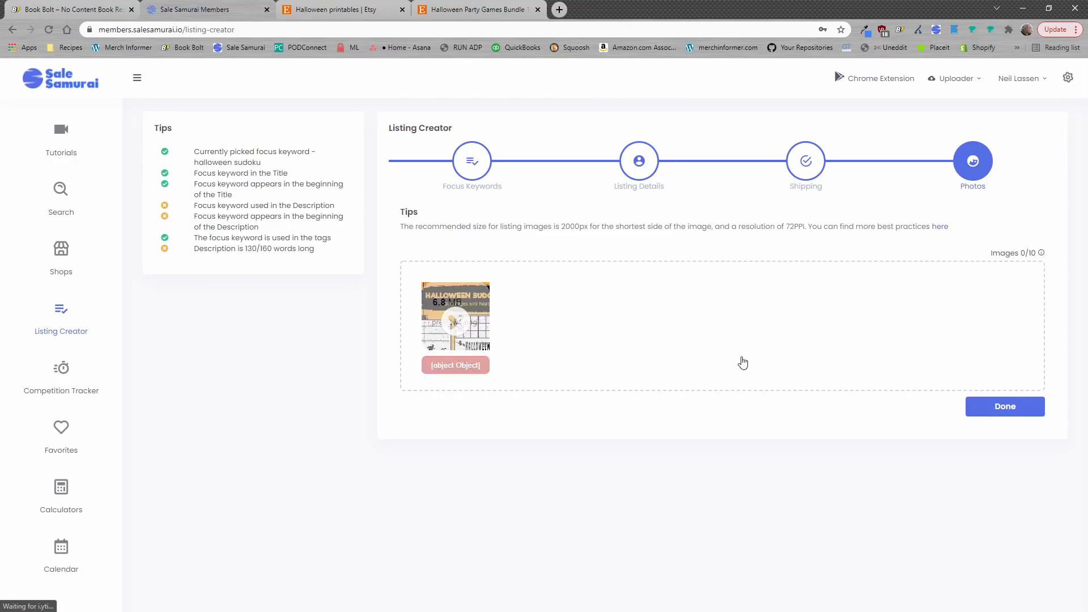
click(1006, 408)
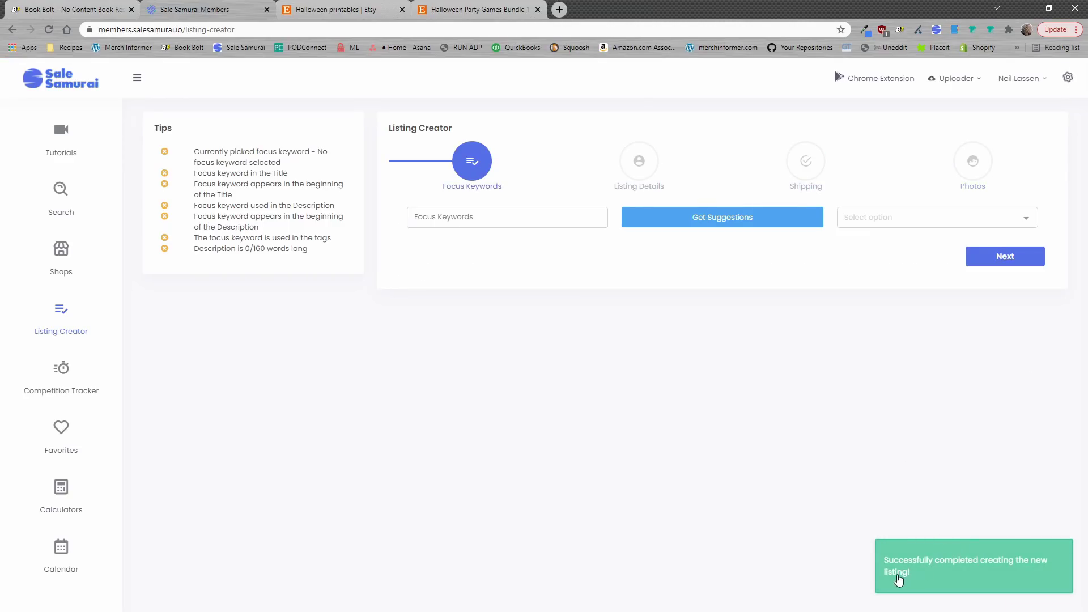
click(961, 568)
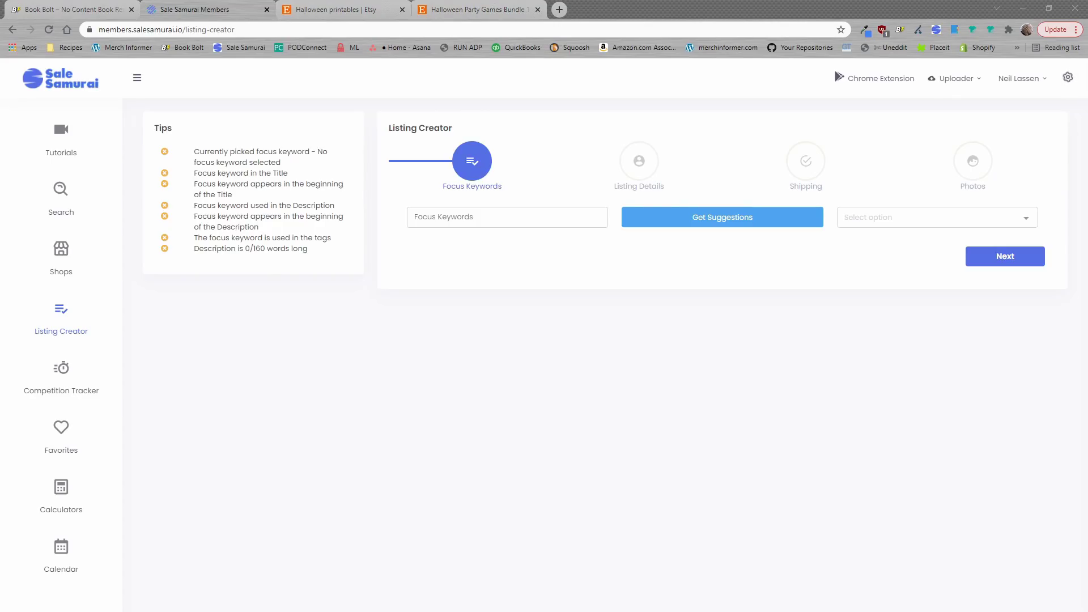
- Switch to the Etsy Shop Manager's listings and filter them to show only drafts
key(super+Up)
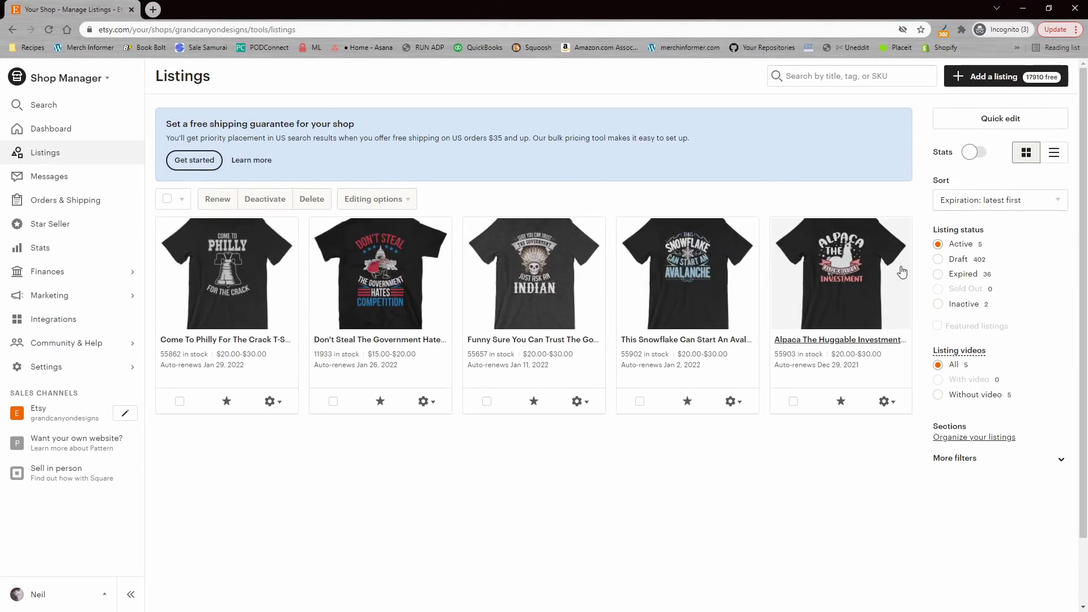
click(939, 260)
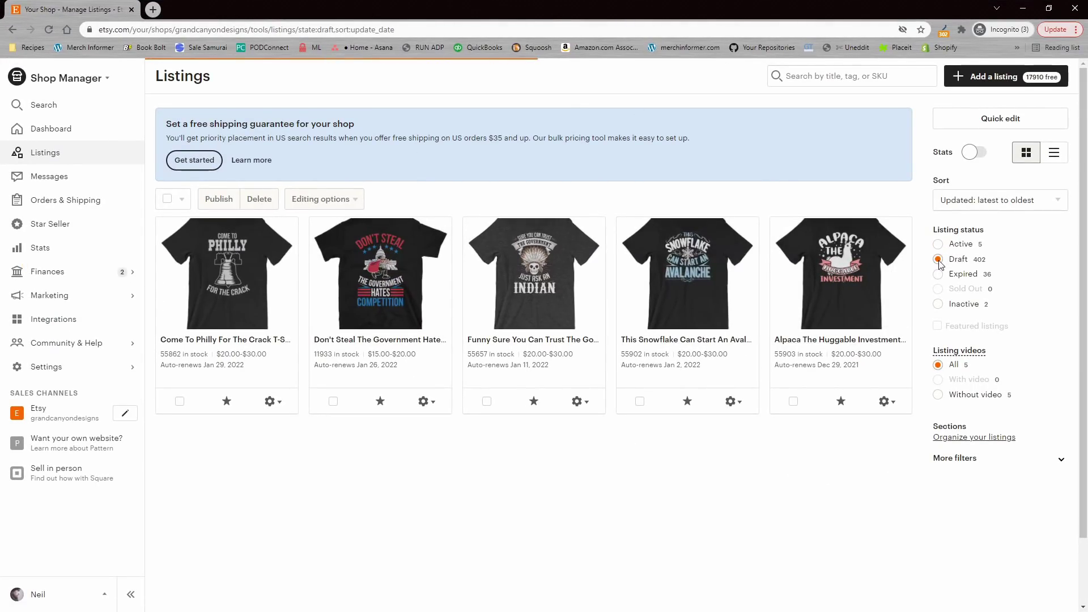